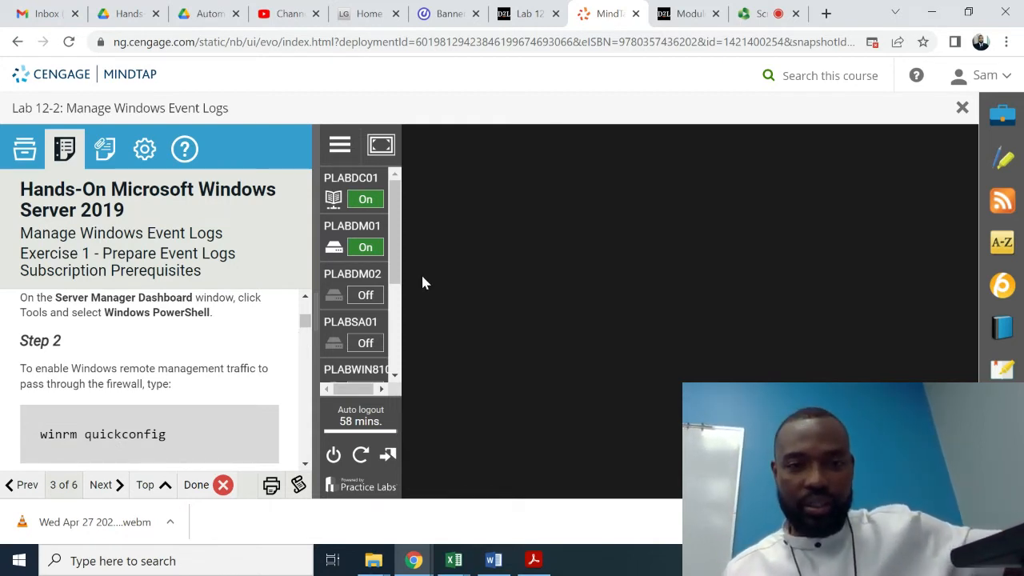
# Check the lab devices and connection instructions, and close the disconnected PLABDC01 session window.
pyautogui.scroll(-3, 400, 384)
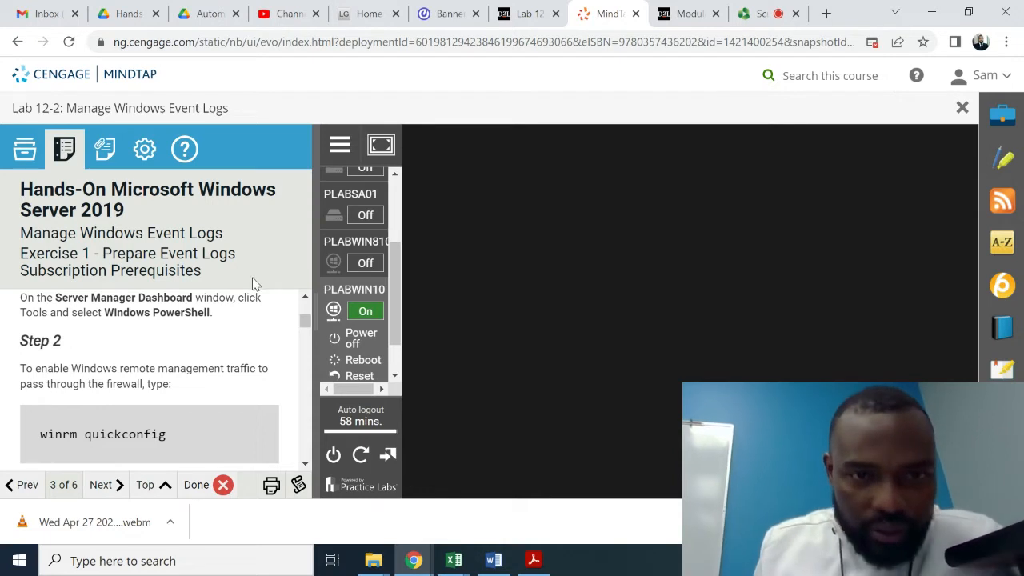
pyautogui.click(305, 297)
pyautogui.click(305, 297)
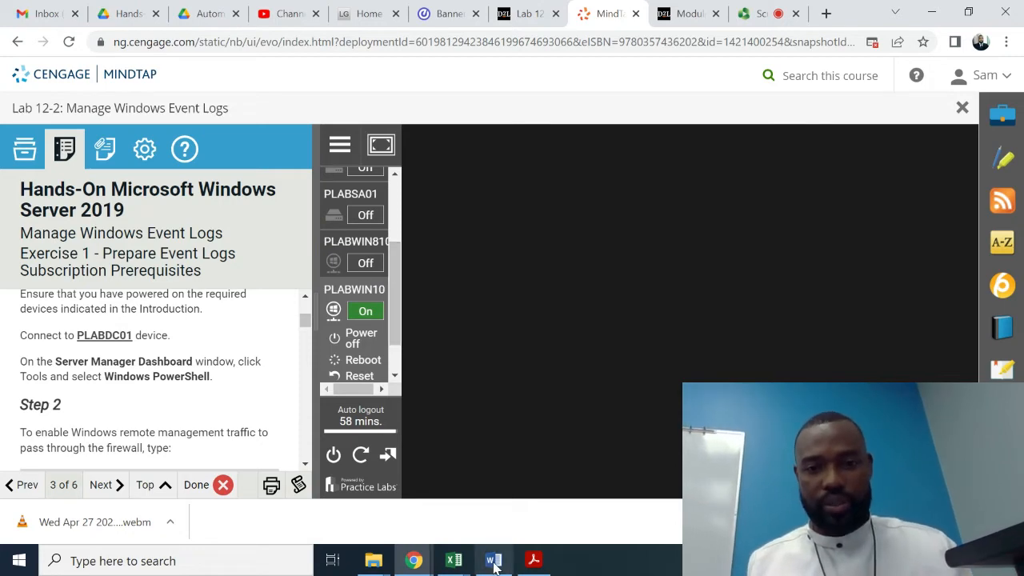
pyautogui.moveTo(415, 562)
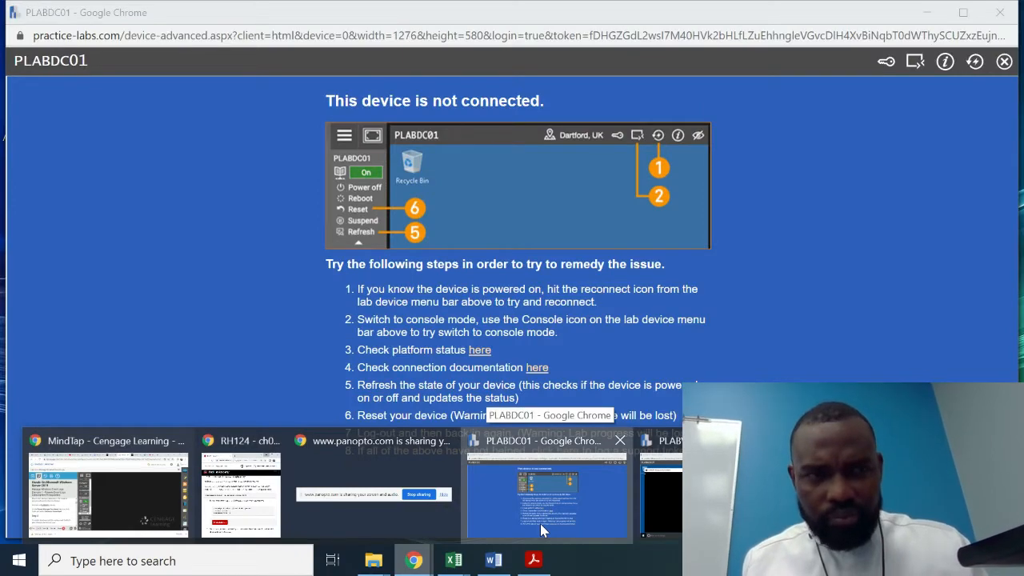
pyautogui.click(540, 523)
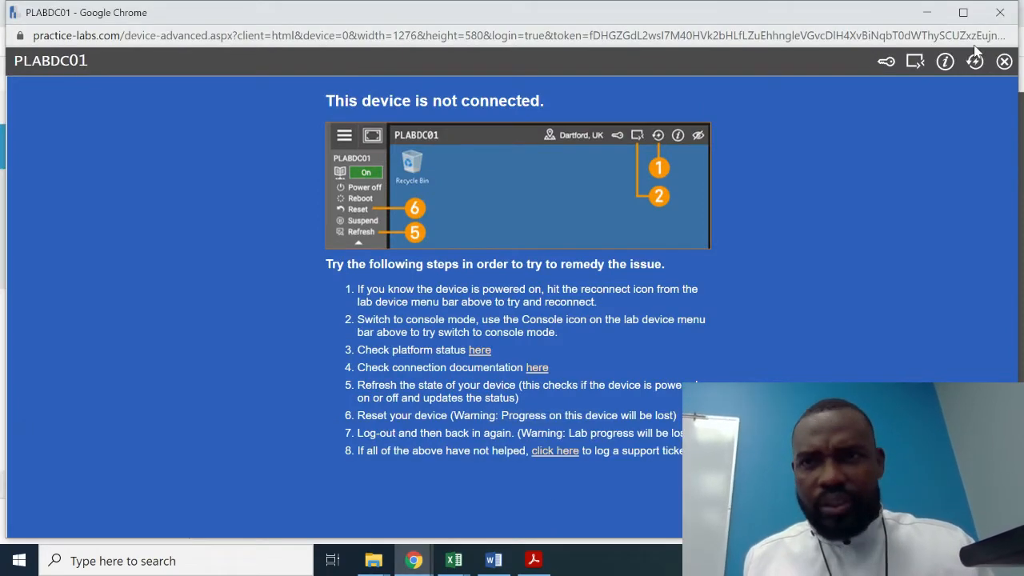
pyautogui.click(1005, 21)
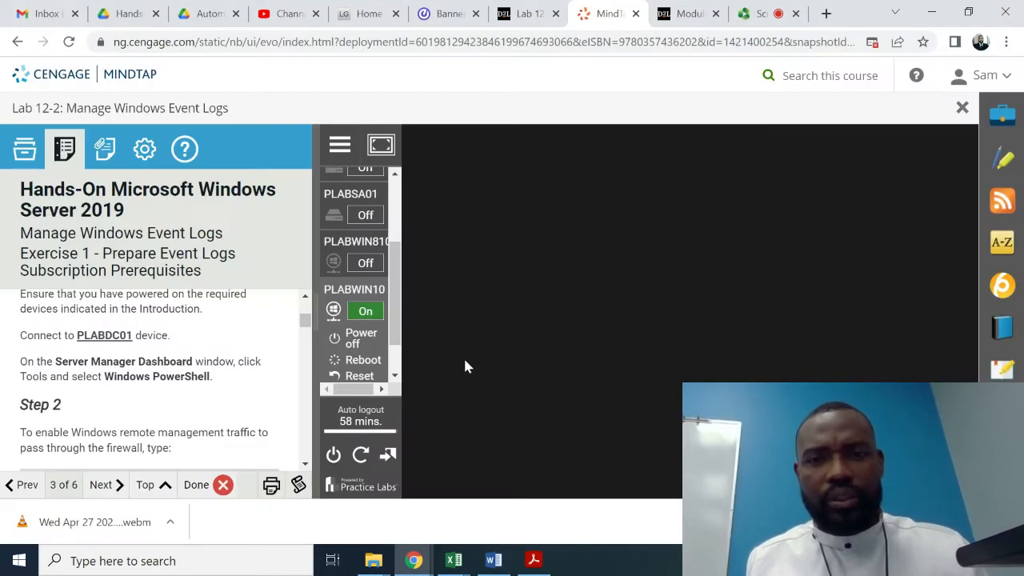
# Reconnect to the PLABDC01 device and bring its session window to the front.
pyautogui.moveTo(395, 263); pyautogui.dragTo(398, 188)
pyautogui.click(357, 179)
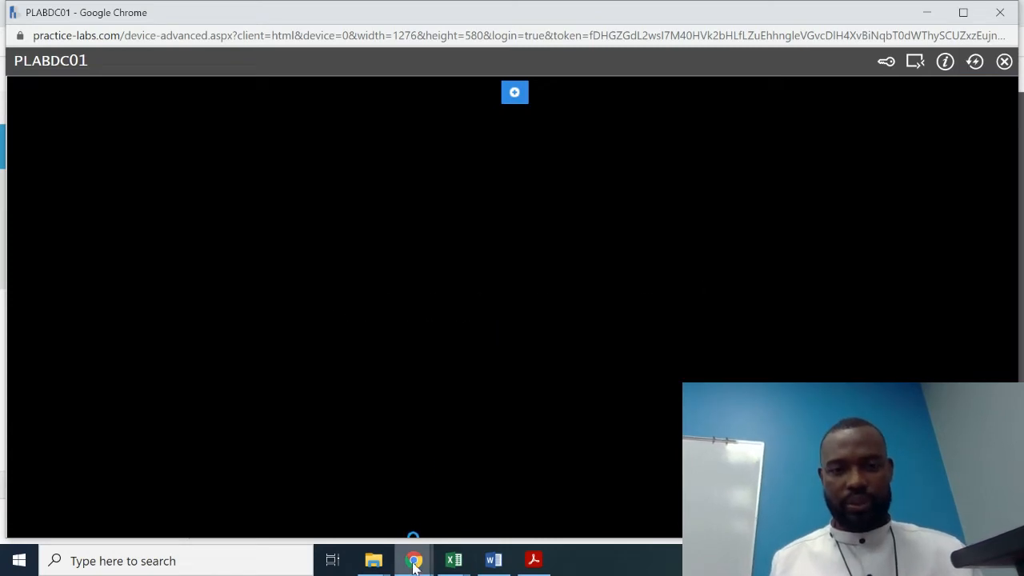
pyautogui.moveTo(413, 558)
pyautogui.click(128, 507)
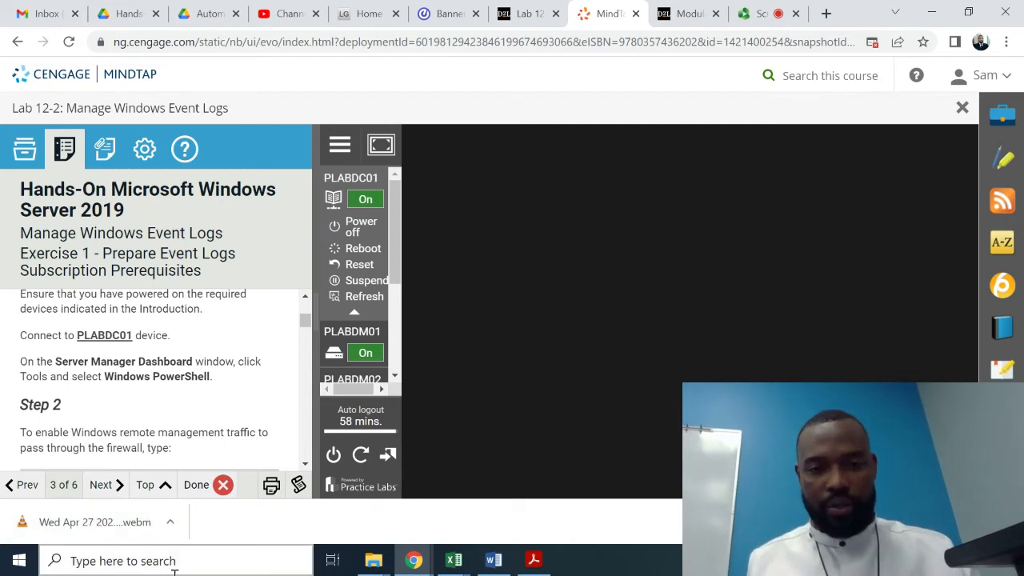
pyautogui.moveTo(422, 566)
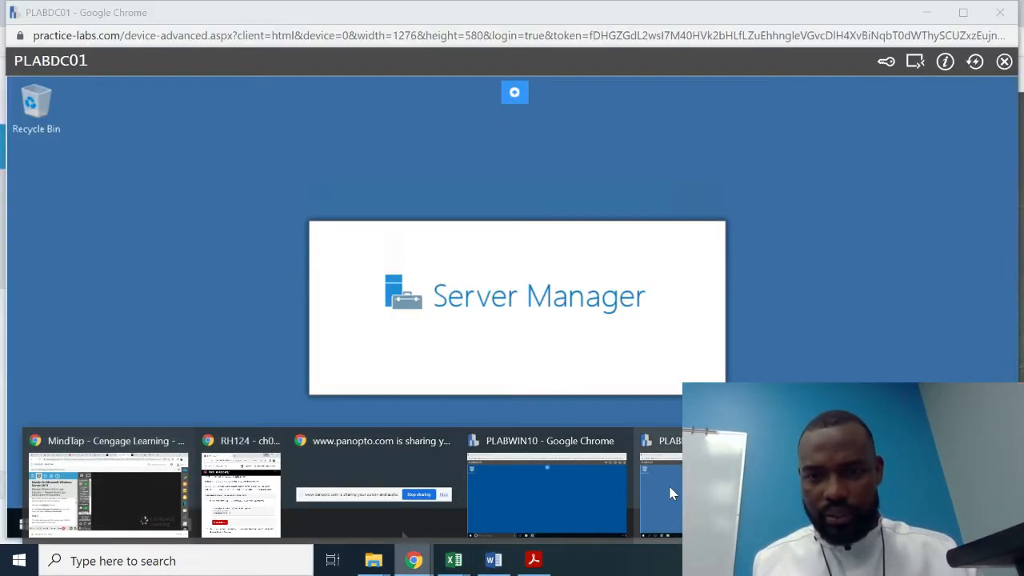
pyautogui.click(670, 491)
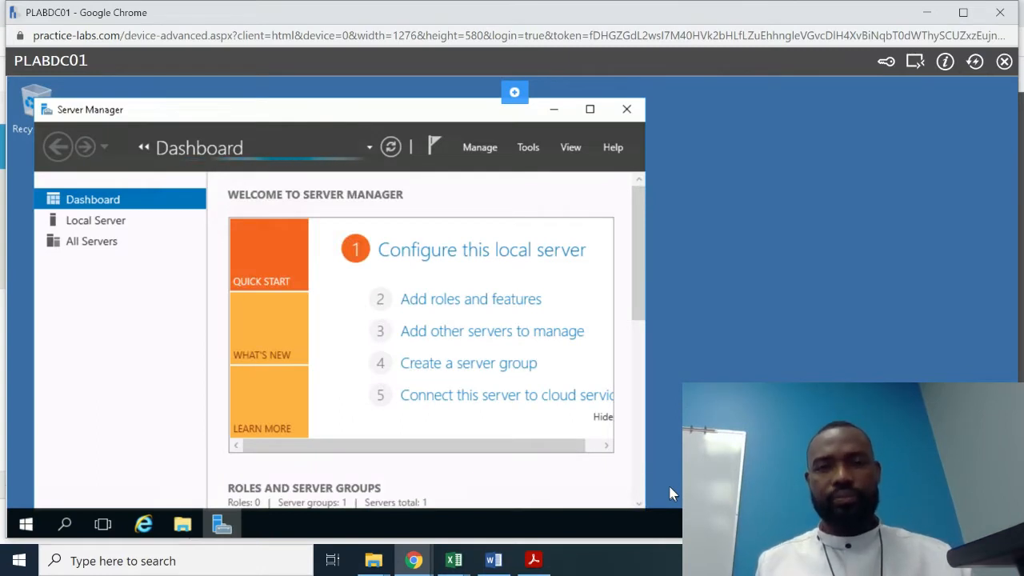
# Launch Windows PowerShell from the Server Manager tools on PLABDC01.
pyautogui.click(527, 149)
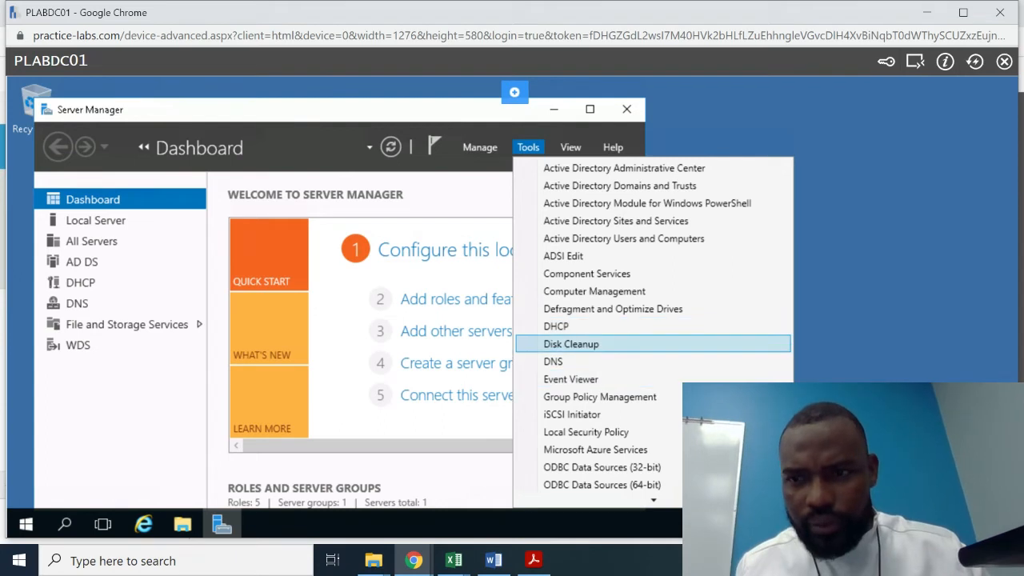
pyautogui.press('Down')
pyautogui.press('Down')
pyautogui.press('Down')
pyautogui.press('Down')
pyautogui.press('Down')
pyautogui.press('Down')
pyautogui.press('Down')
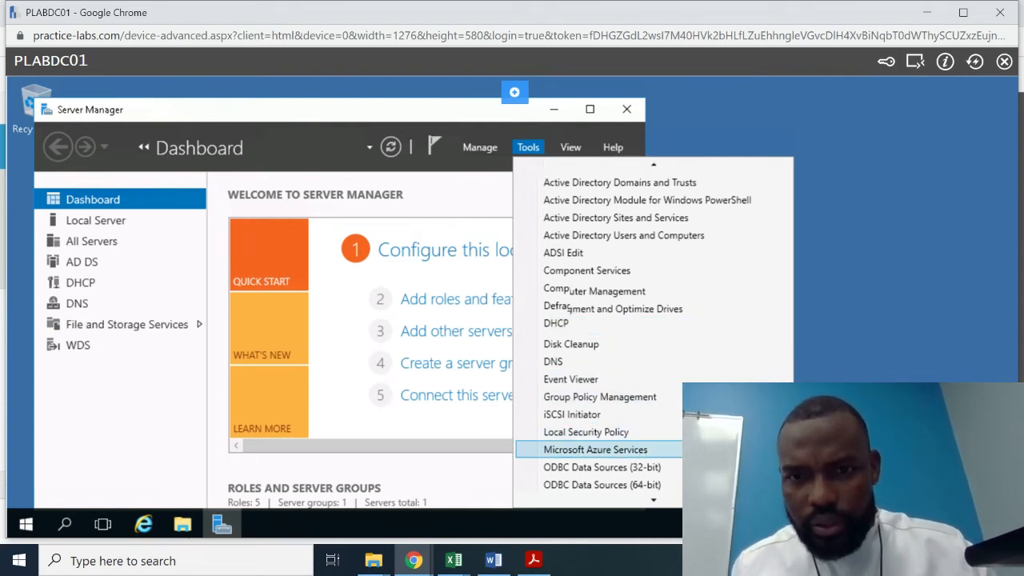
pyautogui.press('Down')
pyautogui.press('Down')
pyautogui.press('Down')
pyautogui.press('Down')
pyautogui.press('Down')
pyautogui.press('Down')
pyautogui.press('Down')
pyautogui.press('Down')
pyautogui.press('Down')
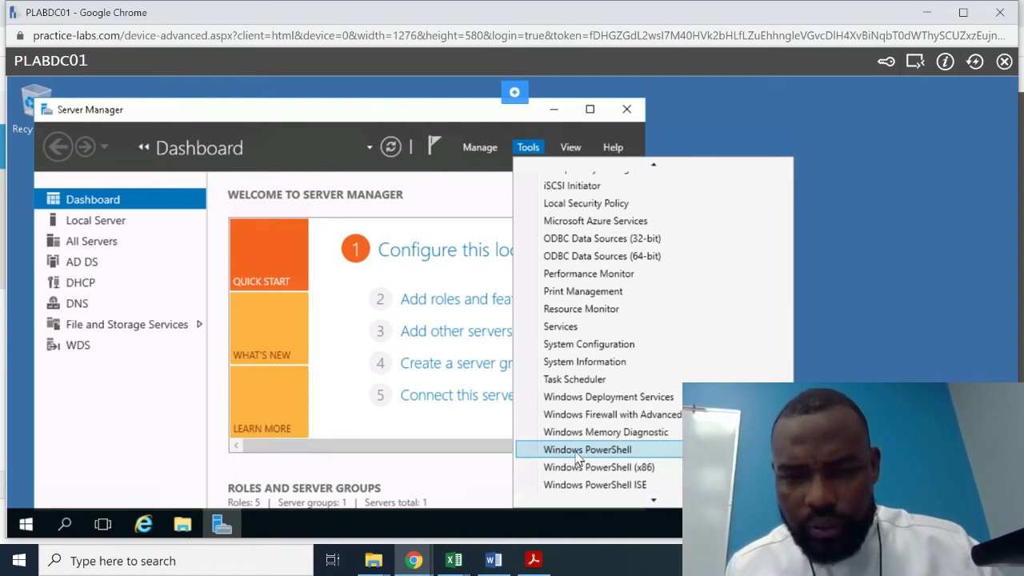
pyautogui.click(576, 455)
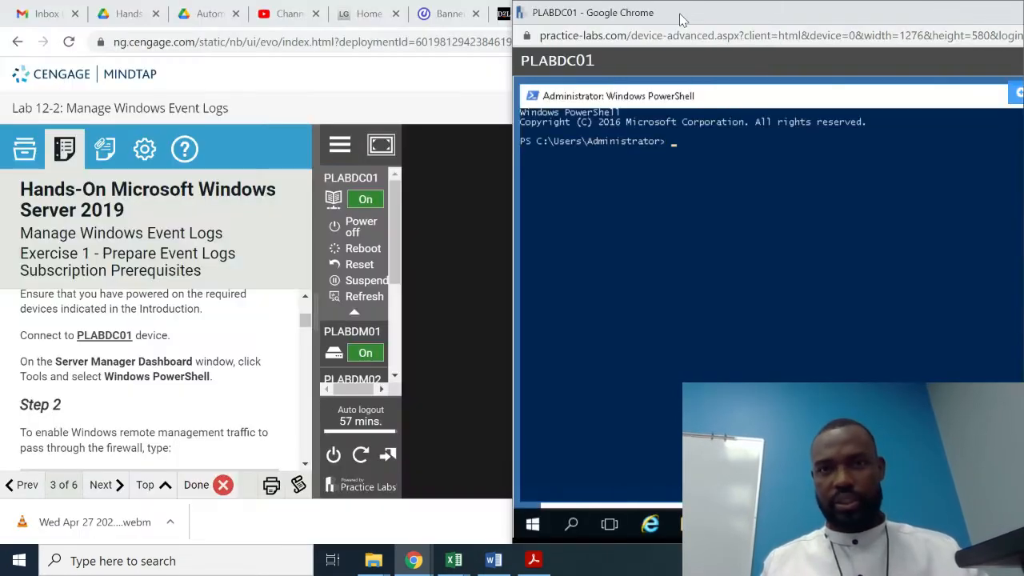
# Arrange the MindTap lab instructions and the PLABDC01 session side by side, giving the session the wider share of the screen.
pyautogui.doubleClick(681, 18)
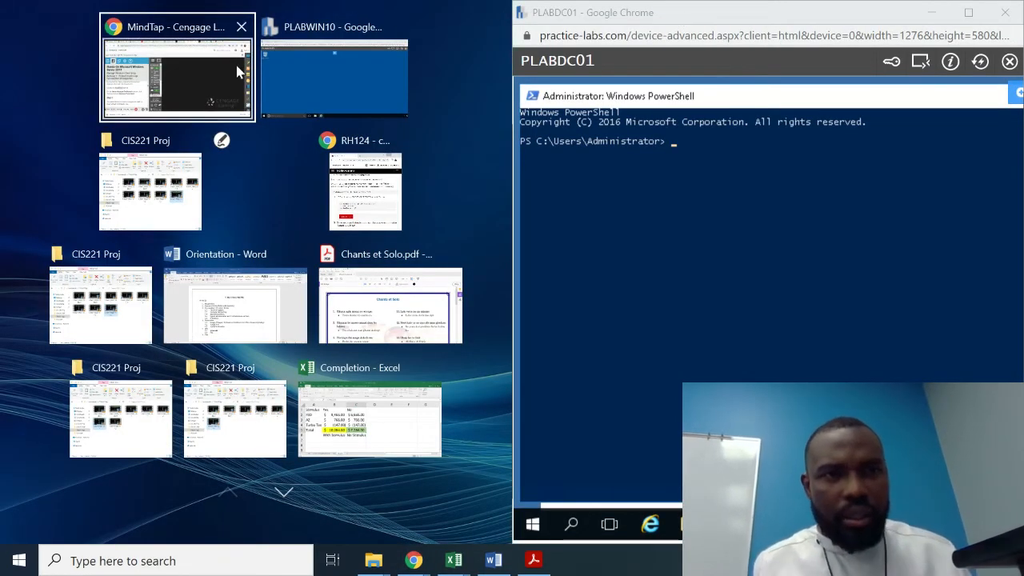
pyautogui.click(202, 76)
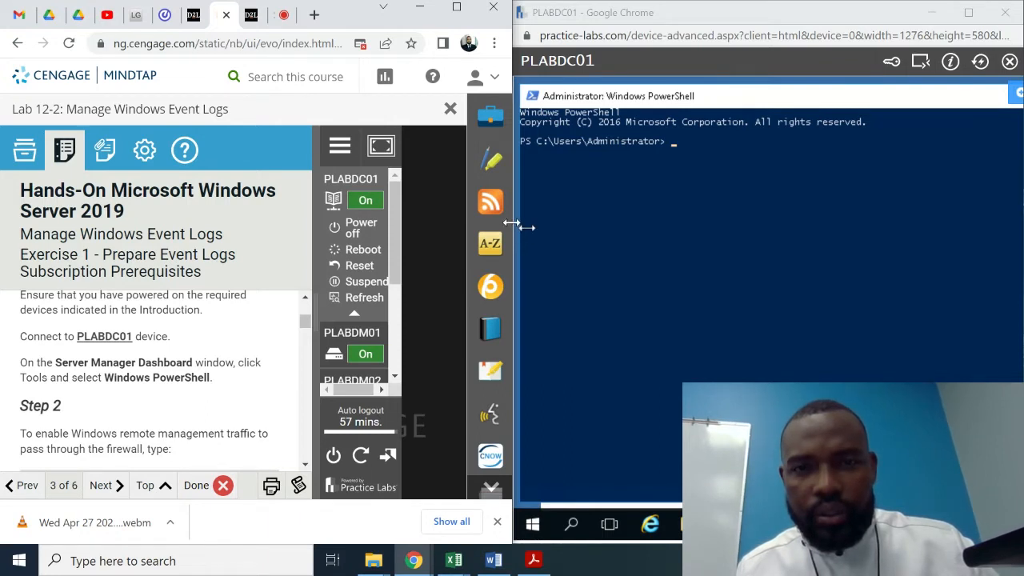
pyautogui.moveTo(512, 227); pyautogui.dragTo(416, 212)
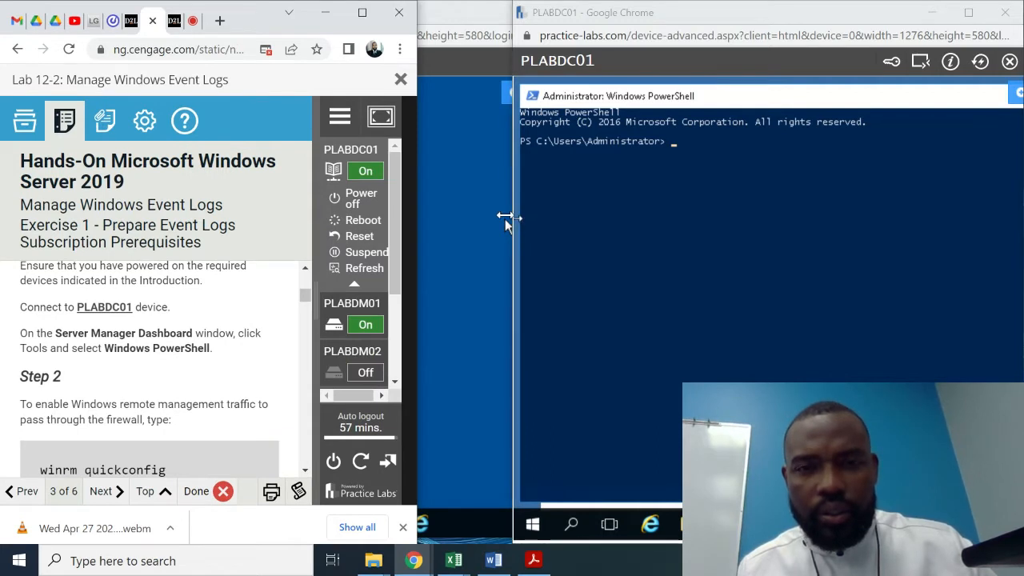
pyautogui.moveTo(509, 218); pyautogui.dragTo(397, 210)
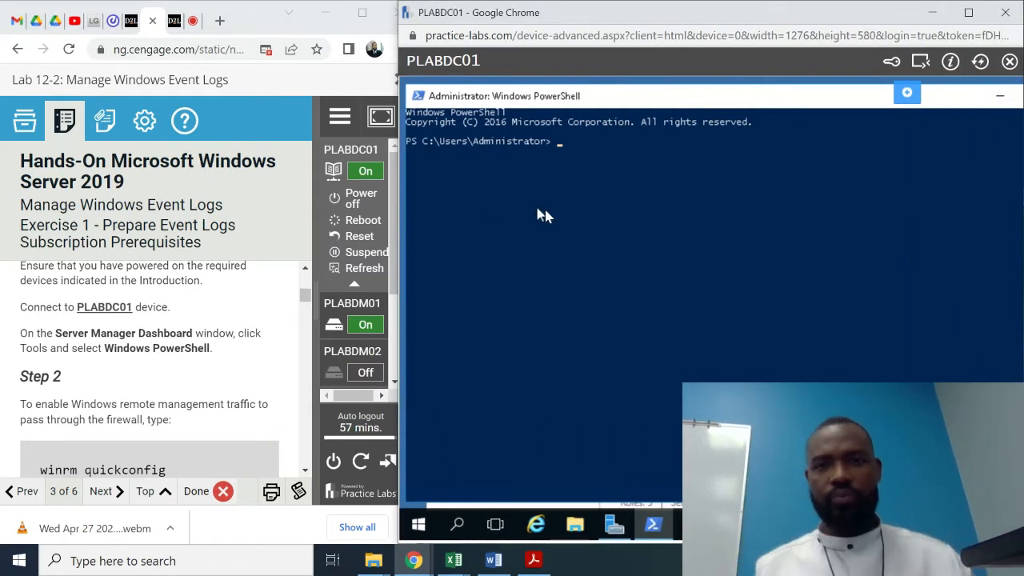
# Run winrm quickconfig in PowerShell on PLABDC01 to allow Windows remote management traffic through the firewall.
pyautogui.click(567, 144)
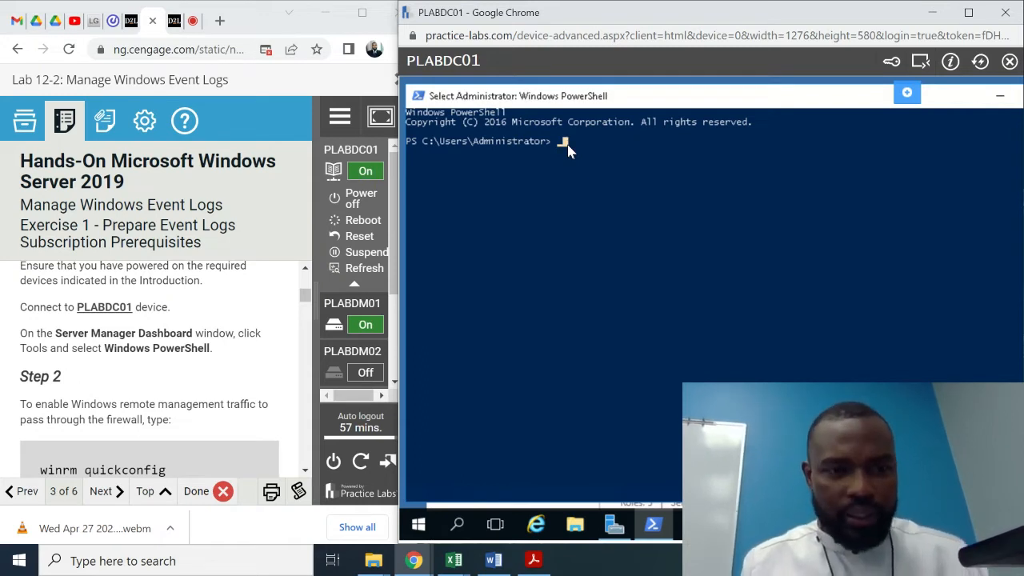
pyautogui.press('Escape')
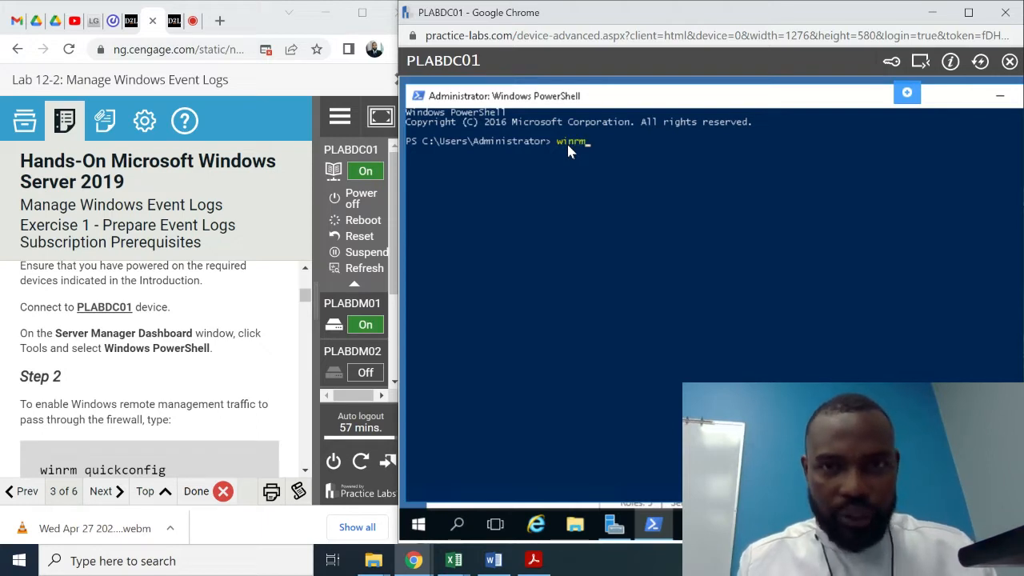
pyautogui.write('winrm ')
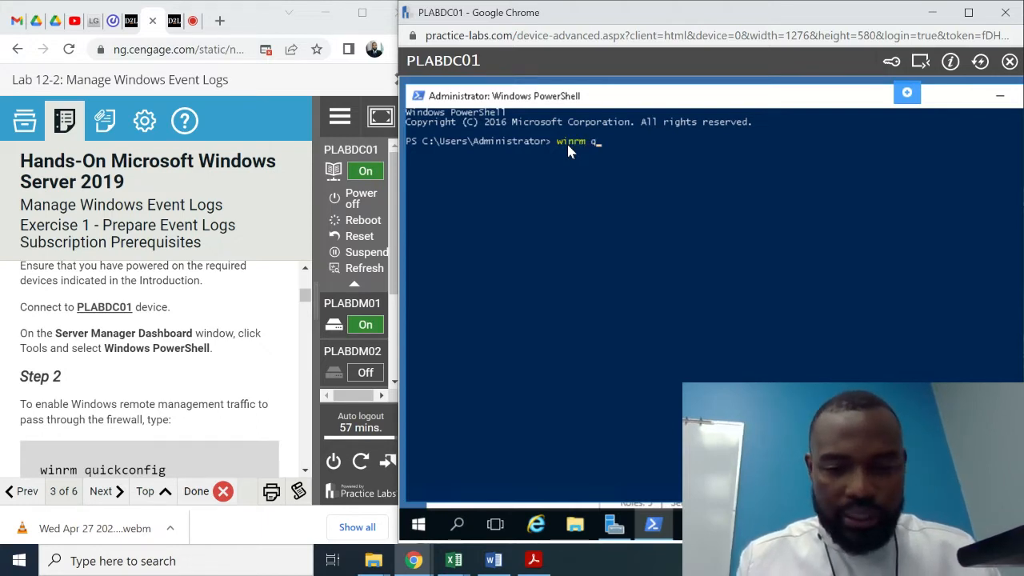
pyautogui.write('quick')
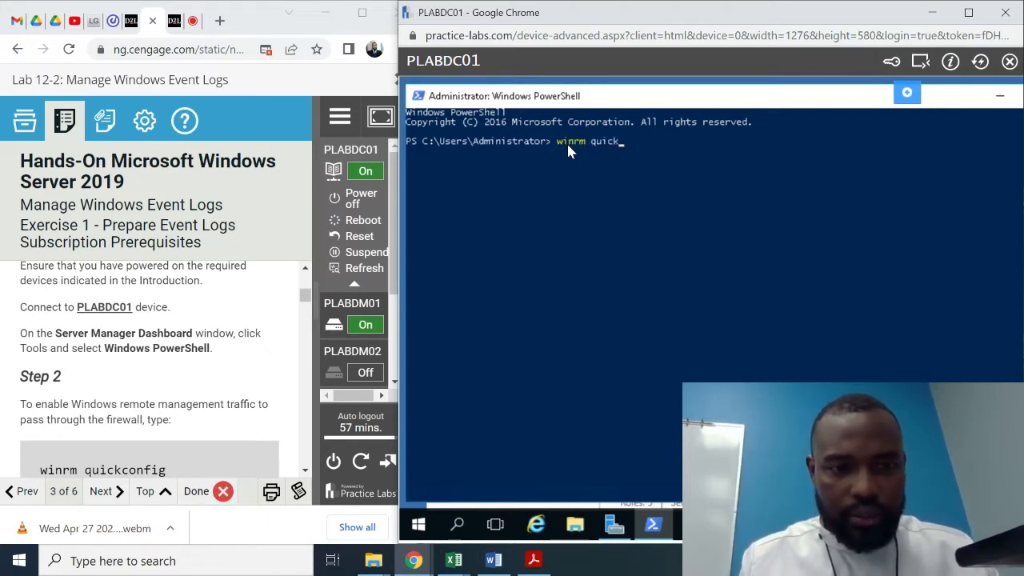
pyautogui.write('config')
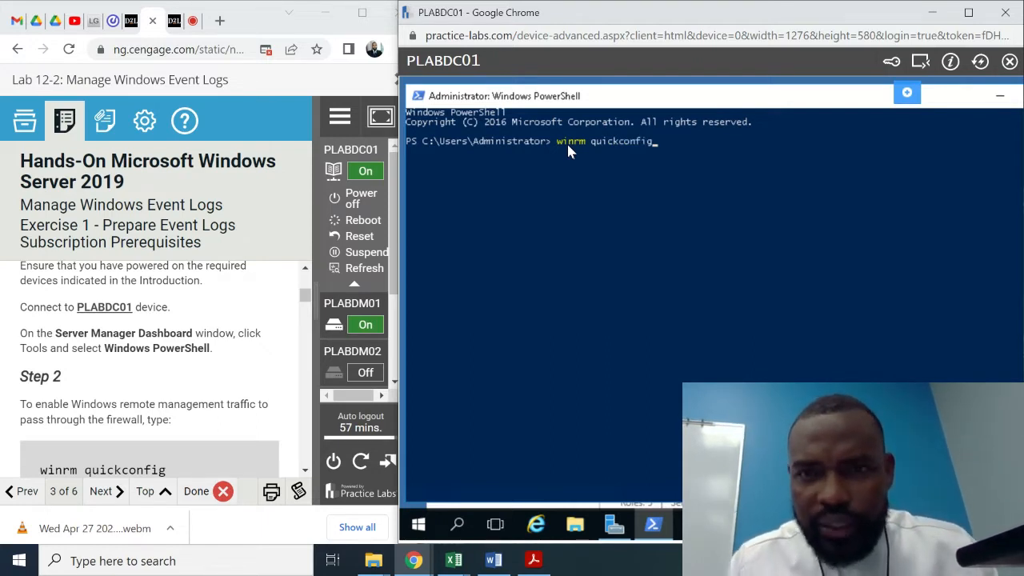
pyautogui.press('Return')
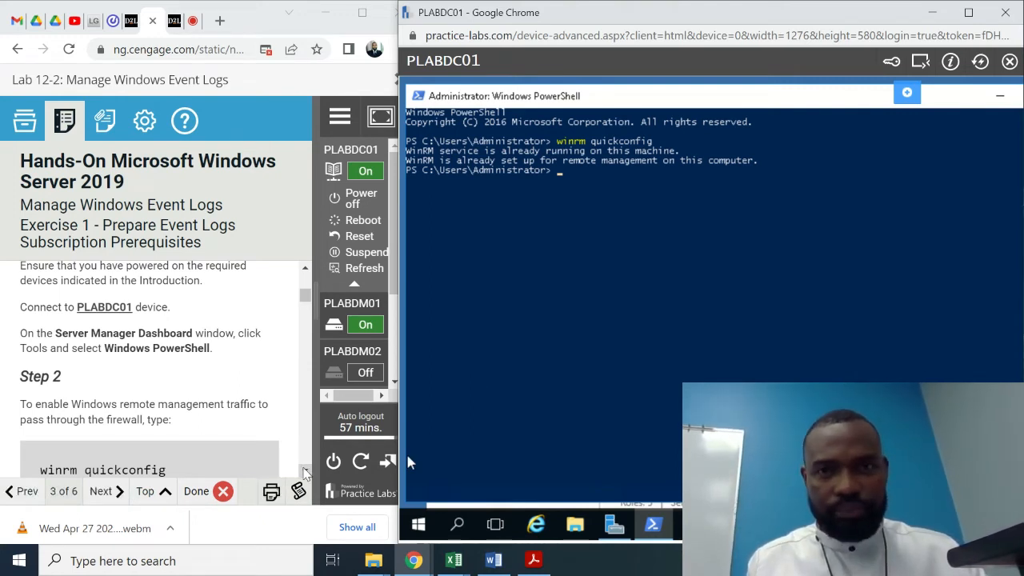
# Read the lab instructions from Step 2 through the start of Step 4.
pyautogui.click(304, 472)
pyautogui.click(305, 472)
pyautogui.click(305, 472)
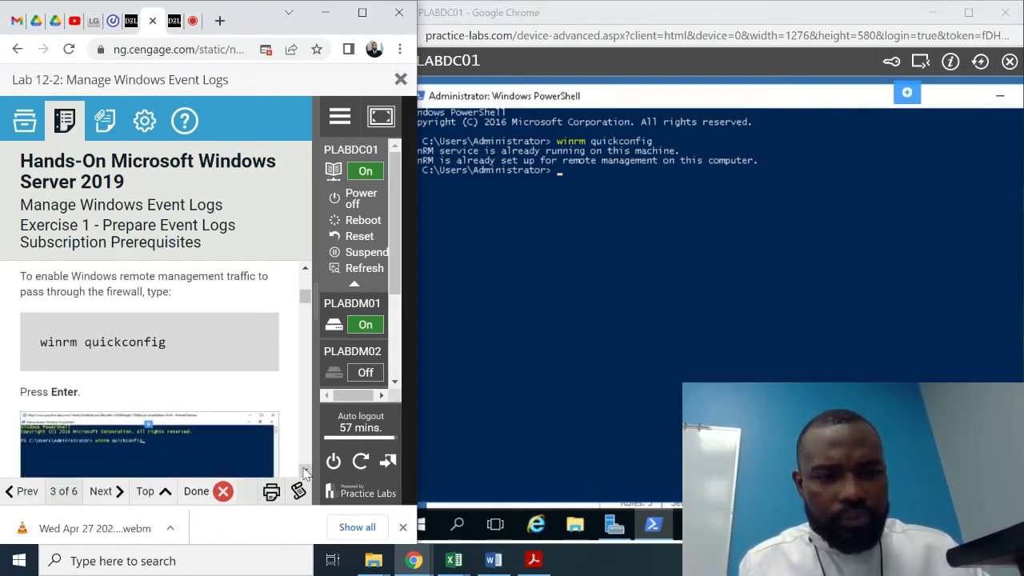
pyautogui.click(305, 472)
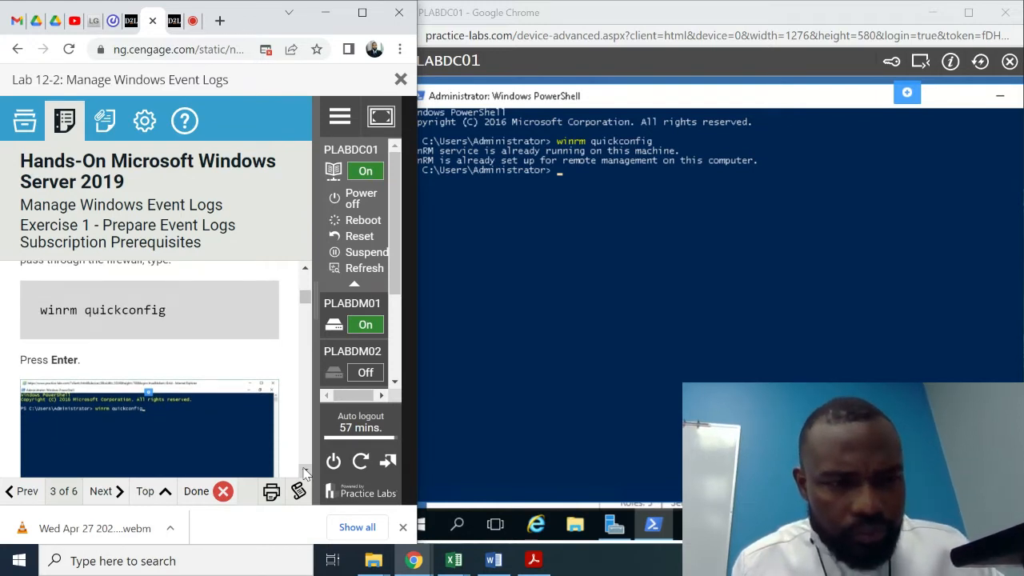
pyautogui.click(305, 472)
pyautogui.click(305, 472)
pyautogui.click(305, 472)
pyautogui.click(305, 472)
pyautogui.click(305, 472)
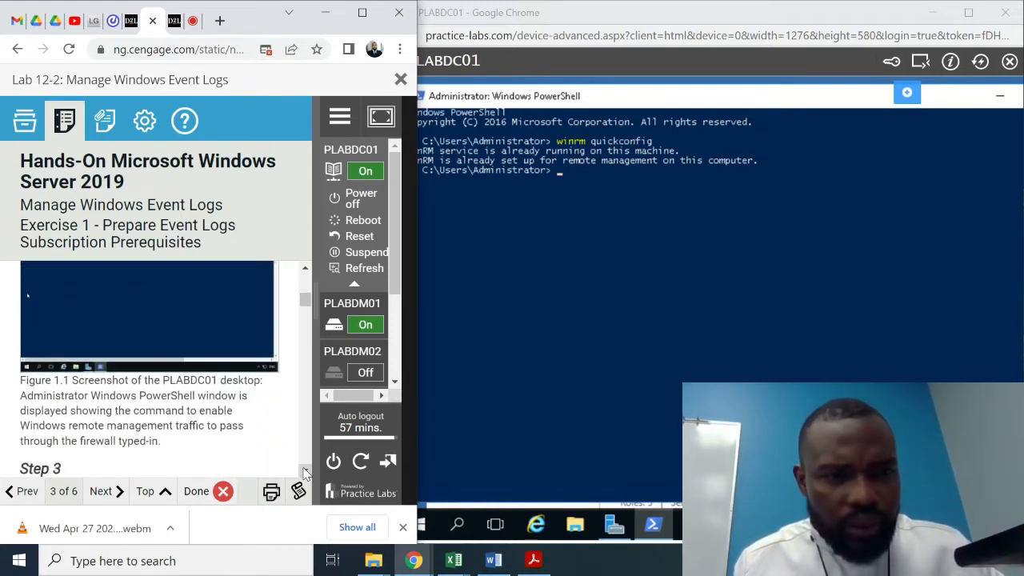
pyautogui.click(305, 472)
pyautogui.click(305, 472)
pyautogui.click(305, 472)
pyautogui.click(305, 472)
pyautogui.click(305, 472)
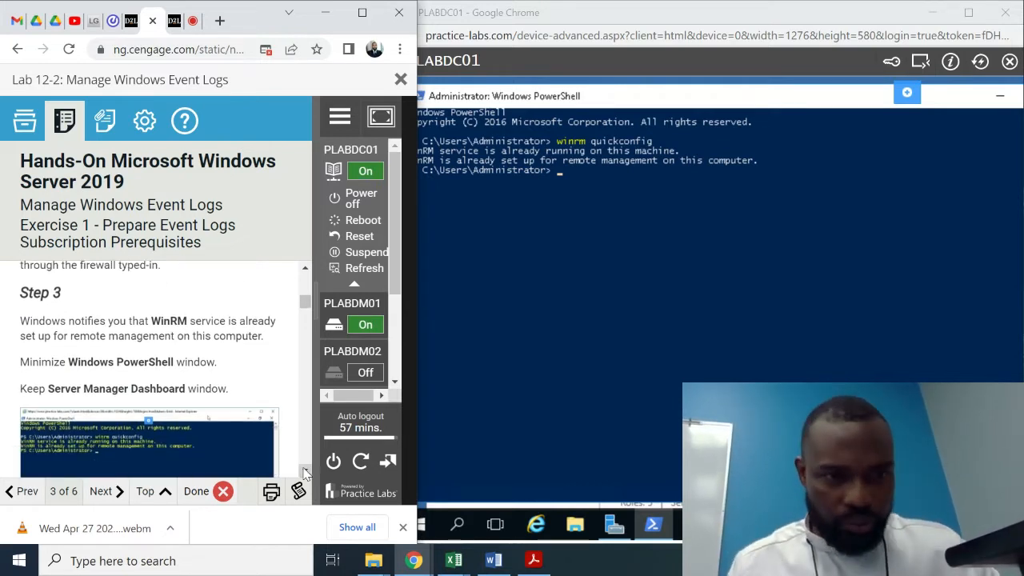
pyautogui.click(304, 472)
pyautogui.click(305, 472)
pyautogui.click(305, 472)
pyautogui.click(305, 472)
pyautogui.click(305, 472)
pyautogui.click(305, 472)
pyautogui.click(305, 472)
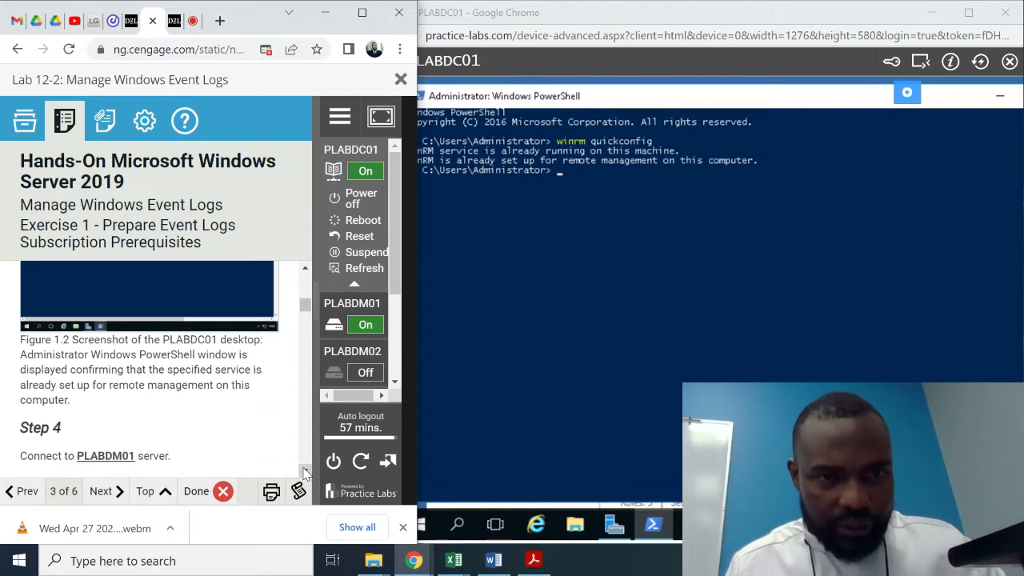
# Return to the Step 3 instructions and minimize the PowerShell window on PLABDC01.
pyautogui.click(305, 270)
pyautogui.click(305, 270)
pyautogui.click(305, 270)
pyautogui.click(305, 271)
pyautogui.click(305, 270)
pyautogui.click(305, 271)
pyautogui.click(304, 270)
pyautogui.click(305, 271)
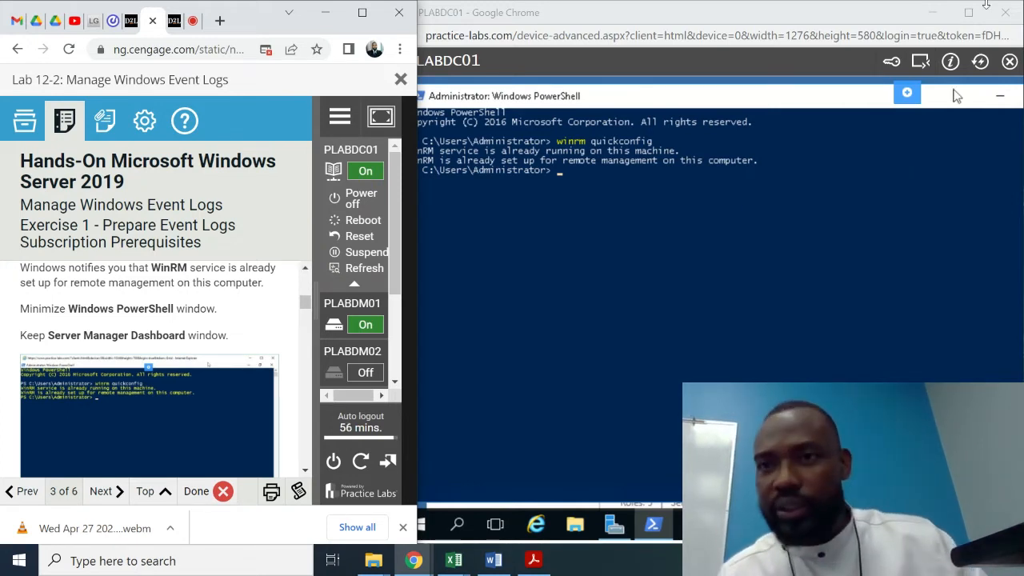
pyautogui.click(1002, 102)
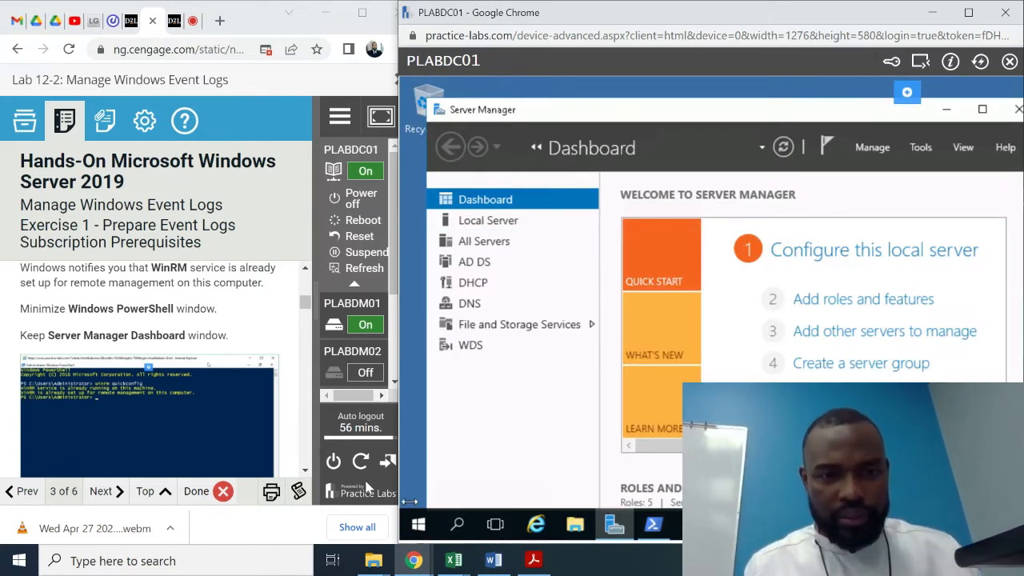
# Follow the Step 4 instructions and connect to the PLABDM01 server.
pyautogui.click(308, 472)
pyautogui.scroll(-4, 309, 477)
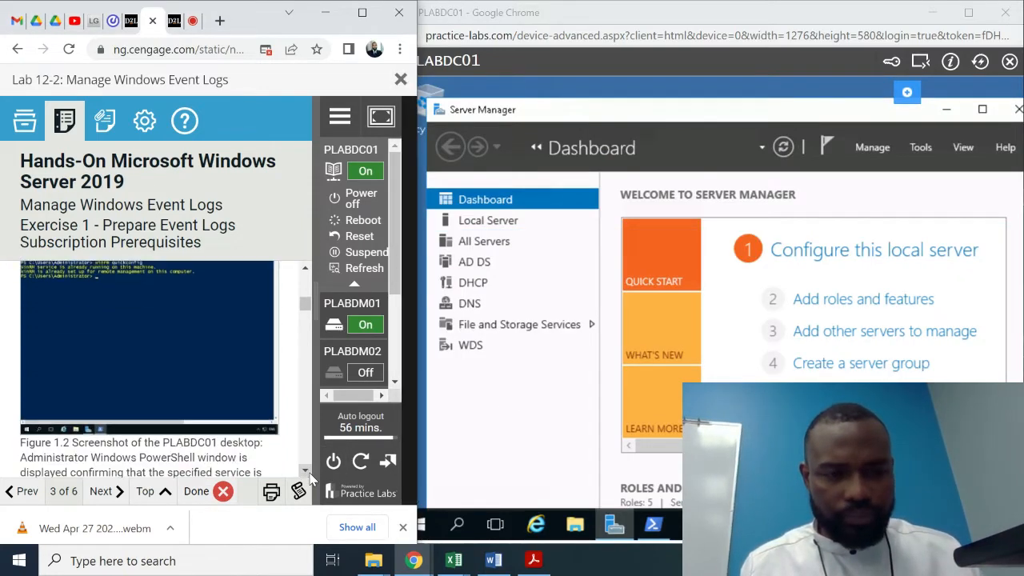
pyautogui.scroll(-1, 310, 477)
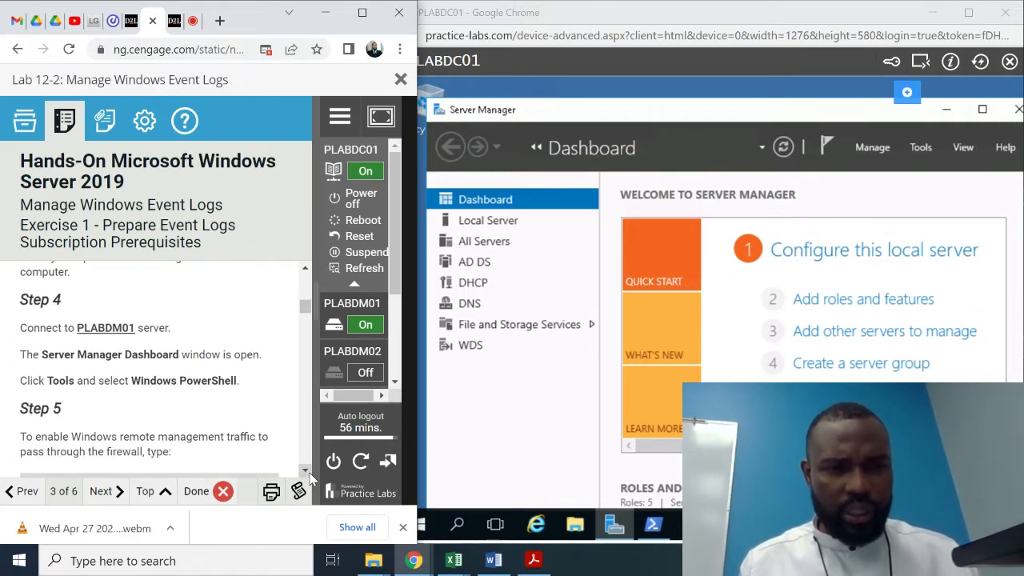
pyautogui.scroll(-4, 309, 476)
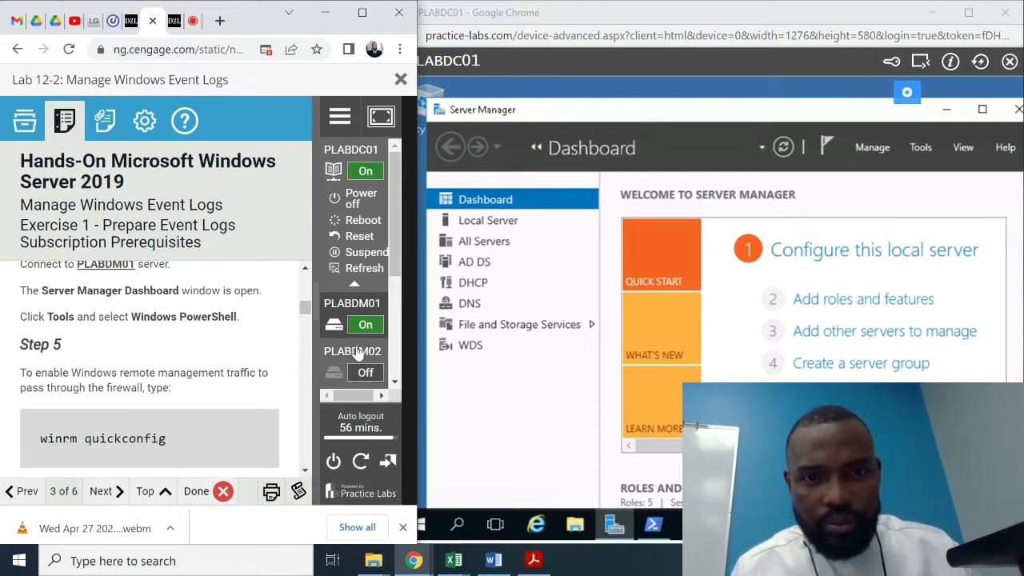
pyautogui.moveTo(416, 566)
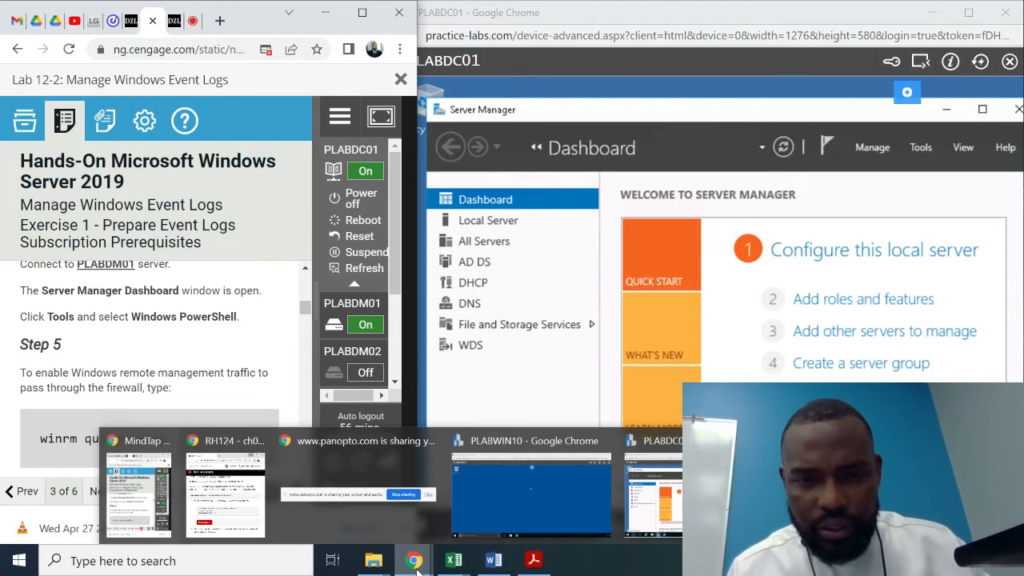
pyautogui.click(338, 303)
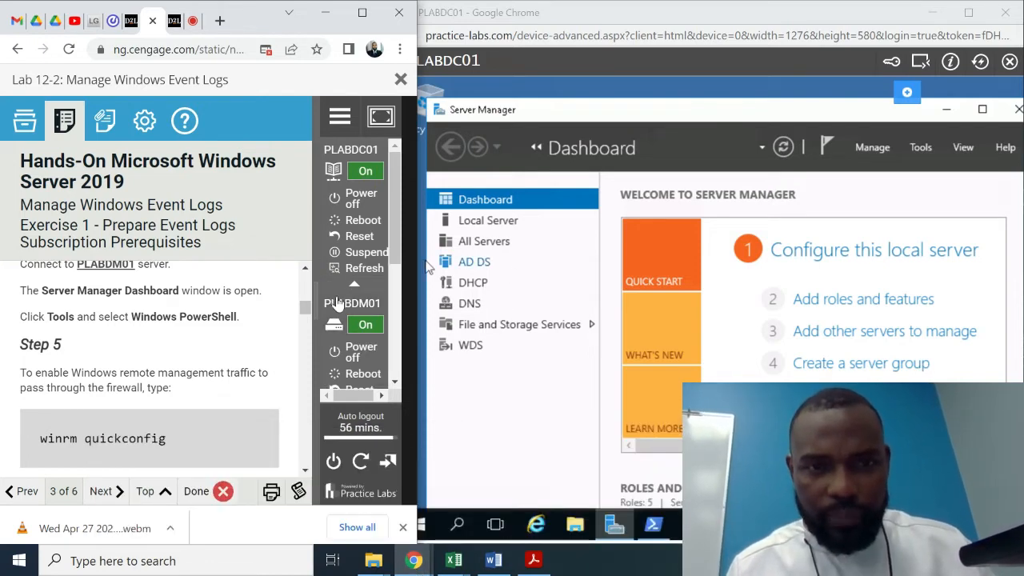
# Open the remote session window of the PLABDM01 server.
pyautogui.click(338, 303)
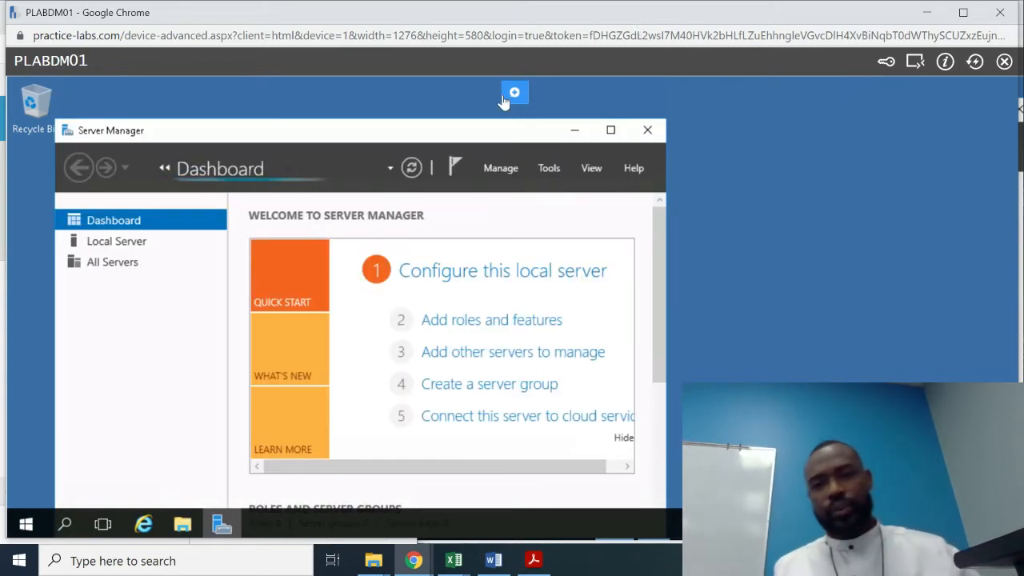
pyautogui.click(547, 168)
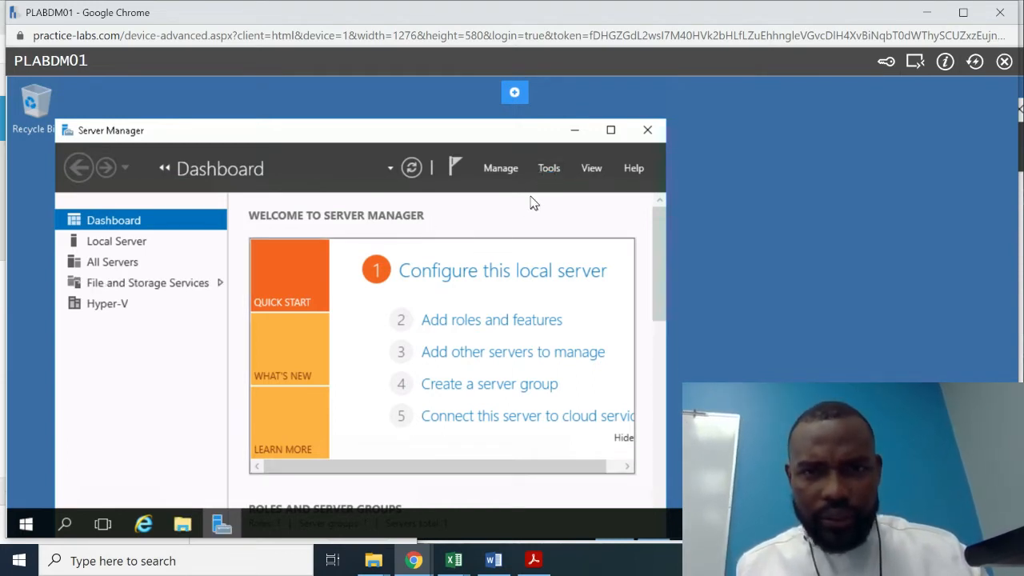
pyautogui.click(548, 169)
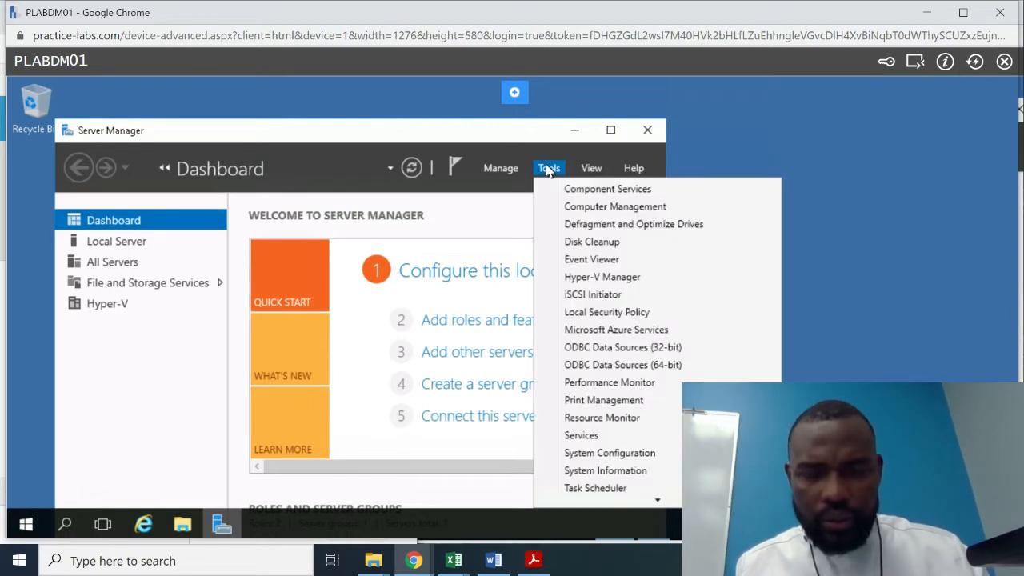
pyautogui.press('Down')
pyautogui.press('Down')
pyautogui.press('Down')
pyautogui.press('Down')
pyautogui.press('Down')
pyautogui.press('Down')
pyautogui.press('Down')
pyautogui.press('Down')
pyautogui.press('Down')
pyautogui.press('Down')
pyautogui.press('Down')
pyautogui.press('Down')
pyautogui.press('Down')
pyautogui.press('Down')
pyautogui.press('Down')
pyautogui.press('Down')
pyautogui.press('Down')
pyautogui.press('Down')
pyautogui.press('Down')
pyautogui.press('Down')
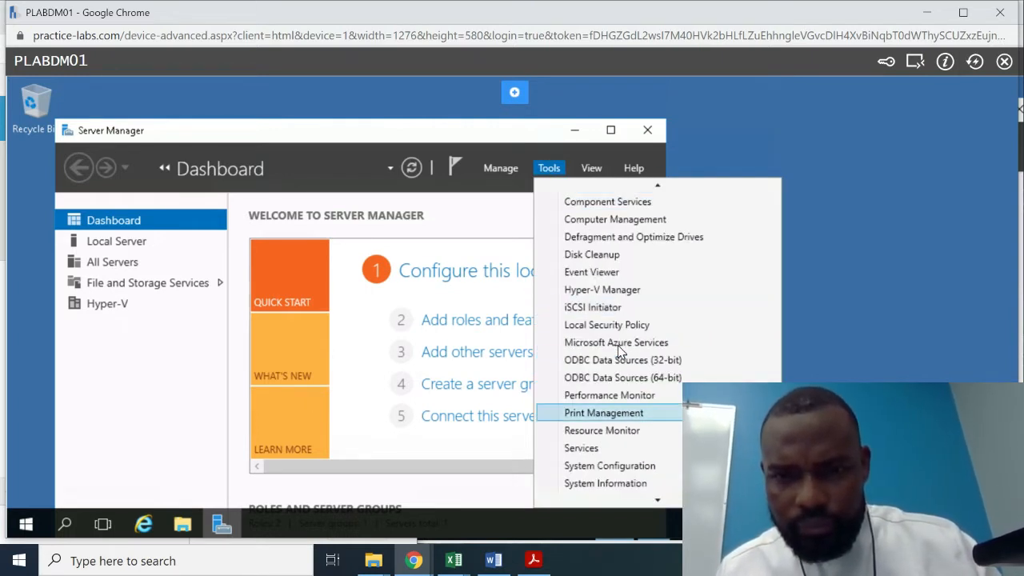
pyautogui.press('Down')
pyautogui.press('Down')
pyautogui.press('Down')
pyautogui.press('Down')
pyautogui.press('Down')
pyautogui.press('Down')
pyautogui.press('Down')
pyautogui.press('Down')
pyautogui.press('Down')
pyautogui.press('Down')
pyautogui.press('Down')
pyautogui.press('Down')
pyautogui.press('Down')
pyautogui.press('Down')
pyautogui.press('Down')
pyautogui.press('Down')
pyautogui.press('Down')
pyautogui.press('Down')
pyautogui.press('Down')
pyautogui.press('Down')
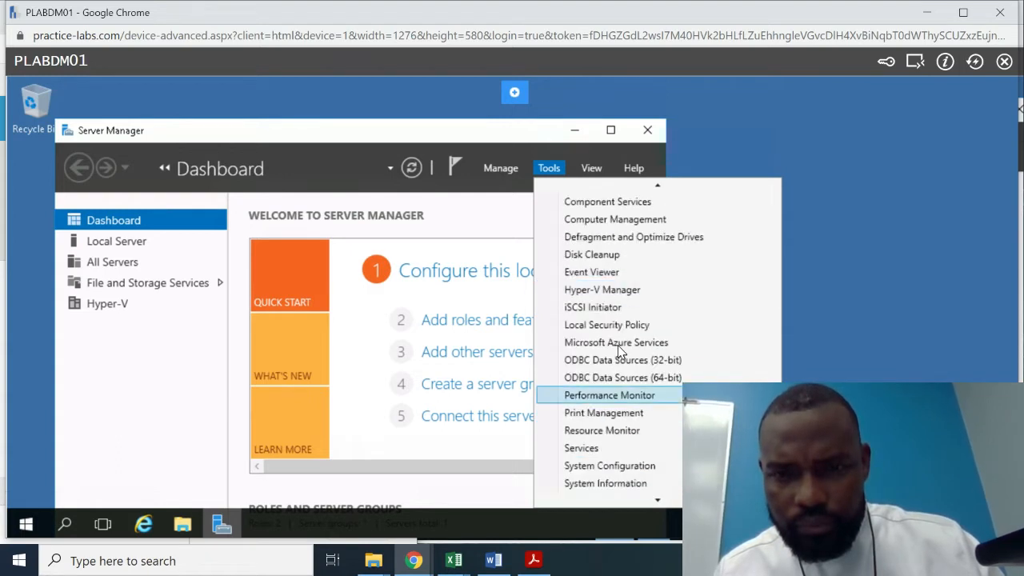
pyautogui.press('Down')
pyautogui.press('Down')
pyautogui.press('Down')
pyautogui.press('Down')
pyautogui.press('Down')
pyautogui.press('Down')
pyautogui.press('Down')
pyautogui.press('Down')
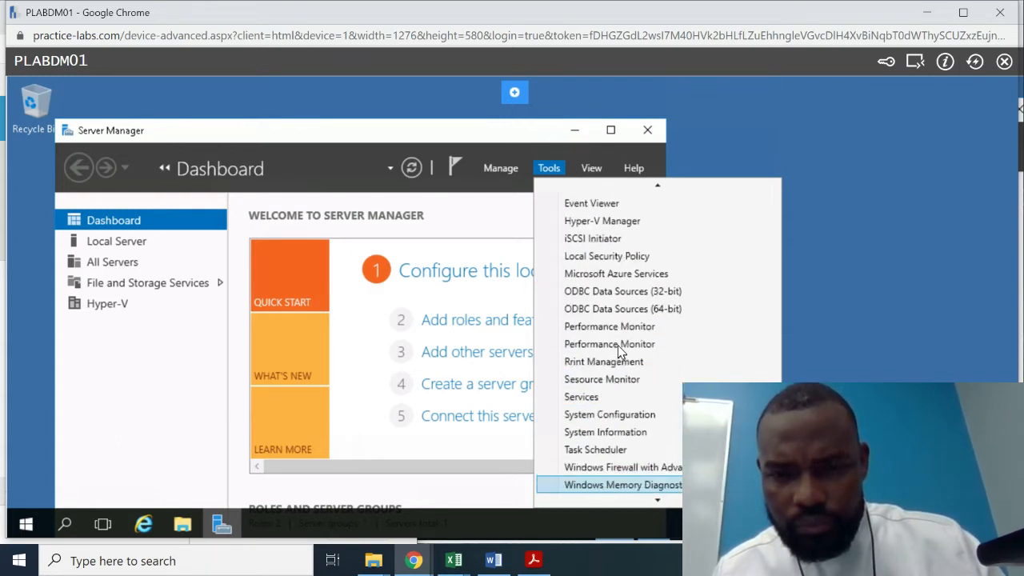
pyautogui.press('Down')
pyautogui.press('Down')
pyautogui.press('Down')
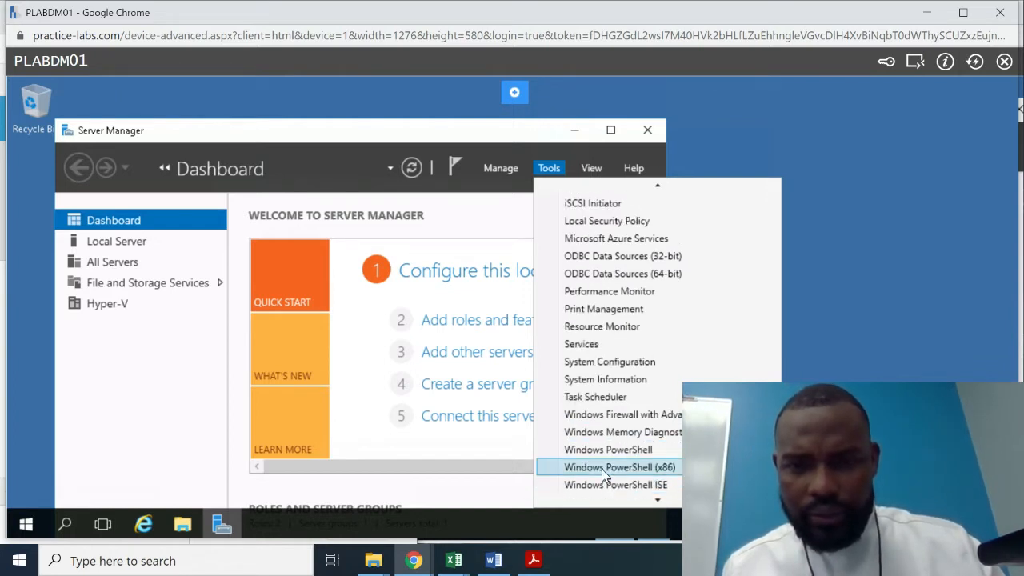
pyautogui.click(602, 469)
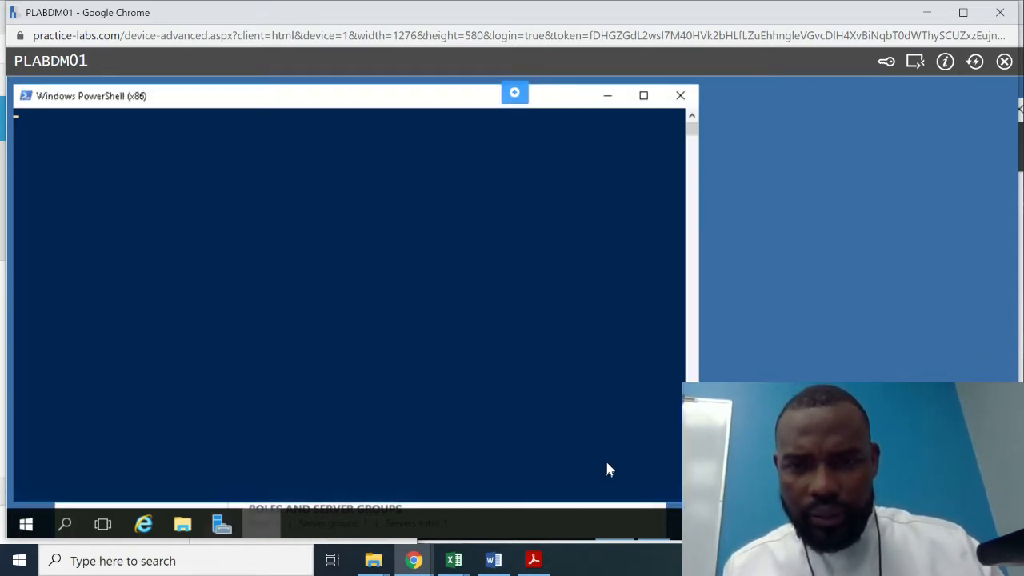
pyautogui.click(676, 96)
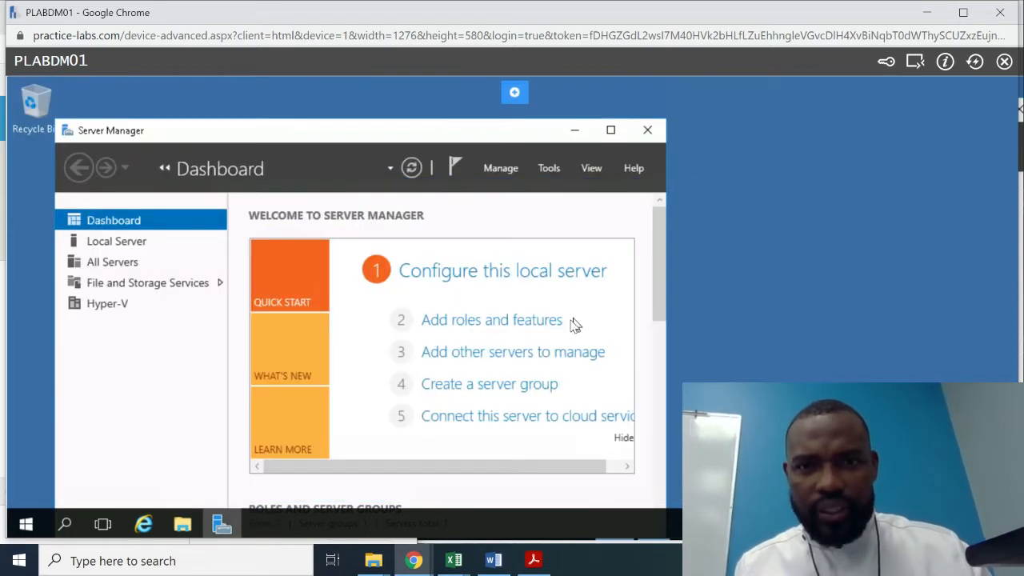
# Launch Windows PowerShell from Server Manager on PLABDM01.
pyautogui.click(548, 169)
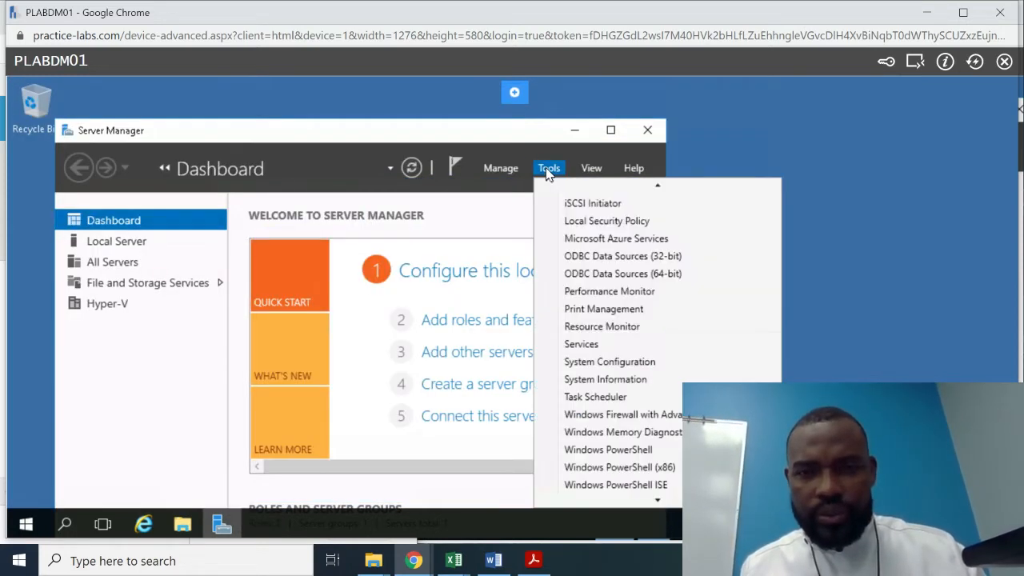
pyautogui.click(627, 450)
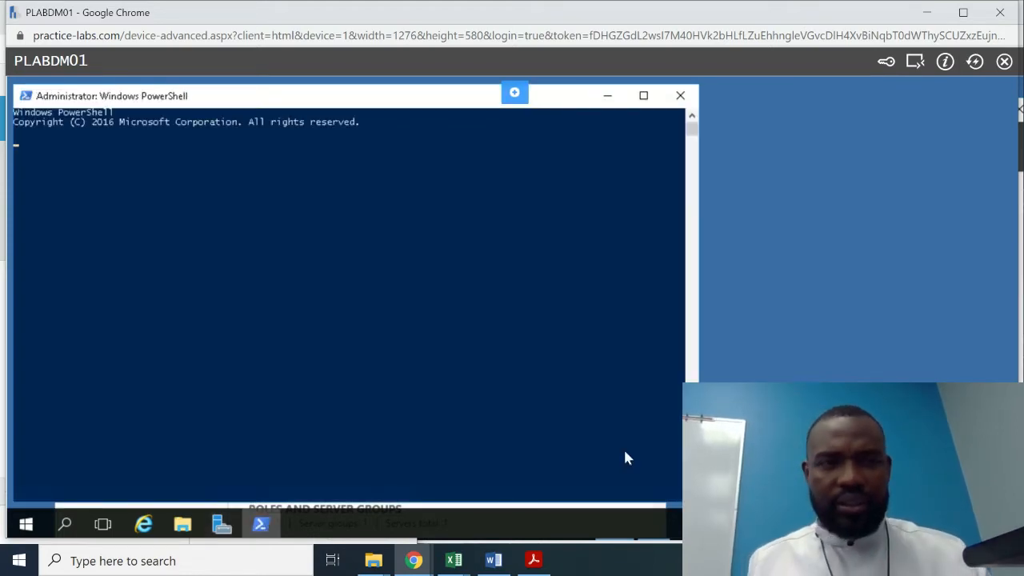
# Arrange the PLABDM01 session window and the MindTap lab instructions side by side, each filling half of the screen.
pyautogui.moveTo(416, 564)
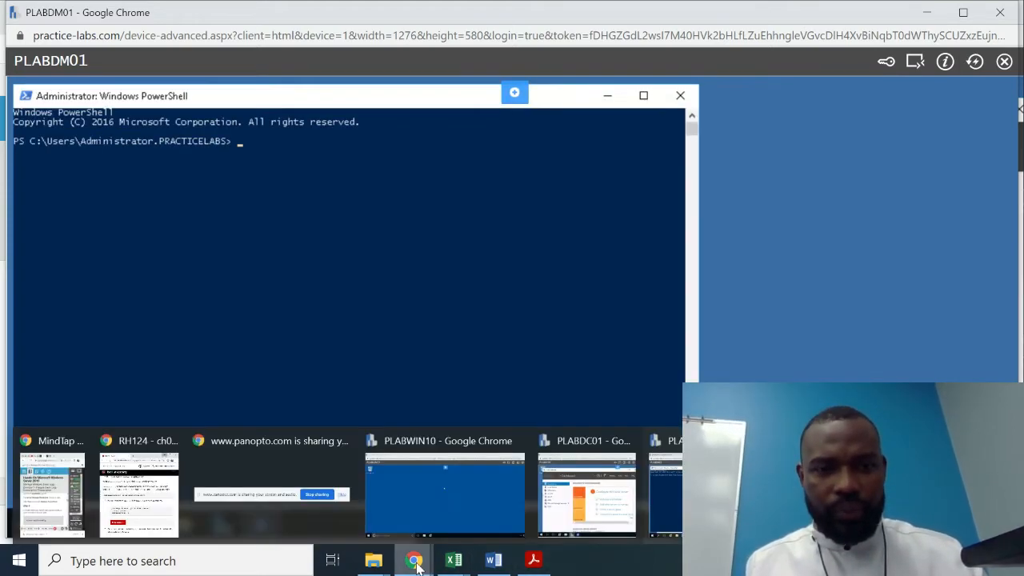
pyautogui.moveTo(120, 514)
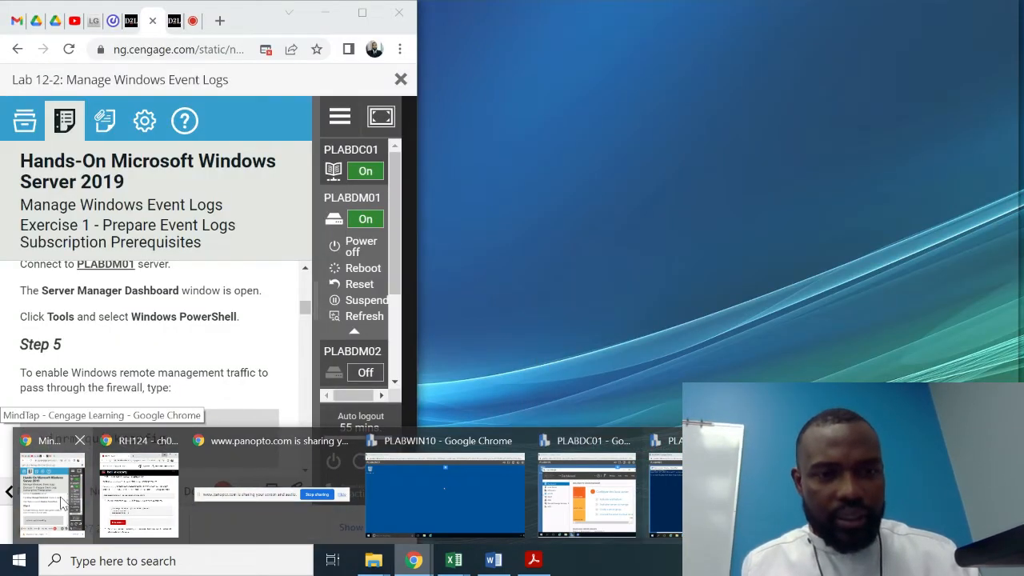
pyautogui.click(63, 502)
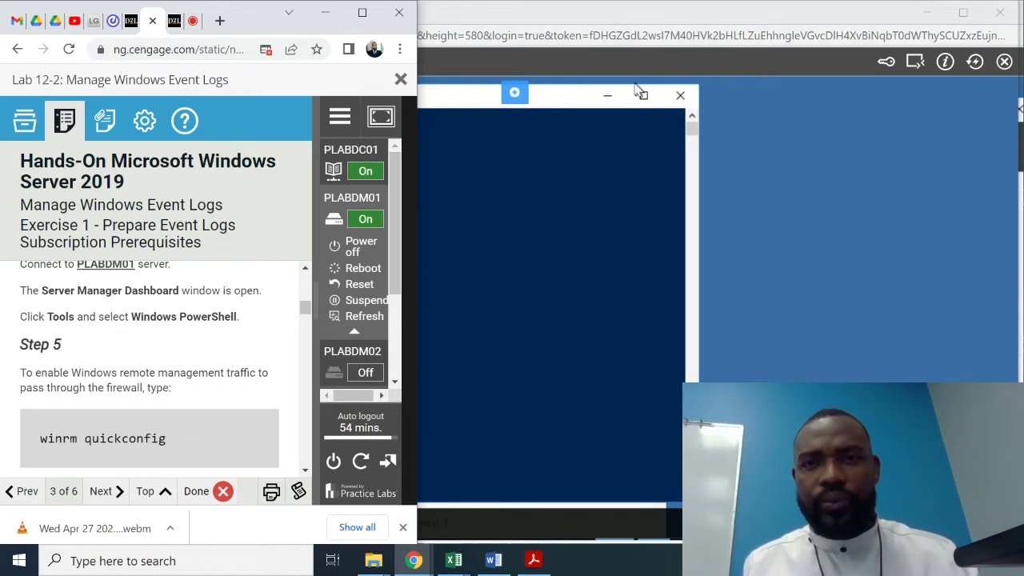
pyautogui.click(715, 15)
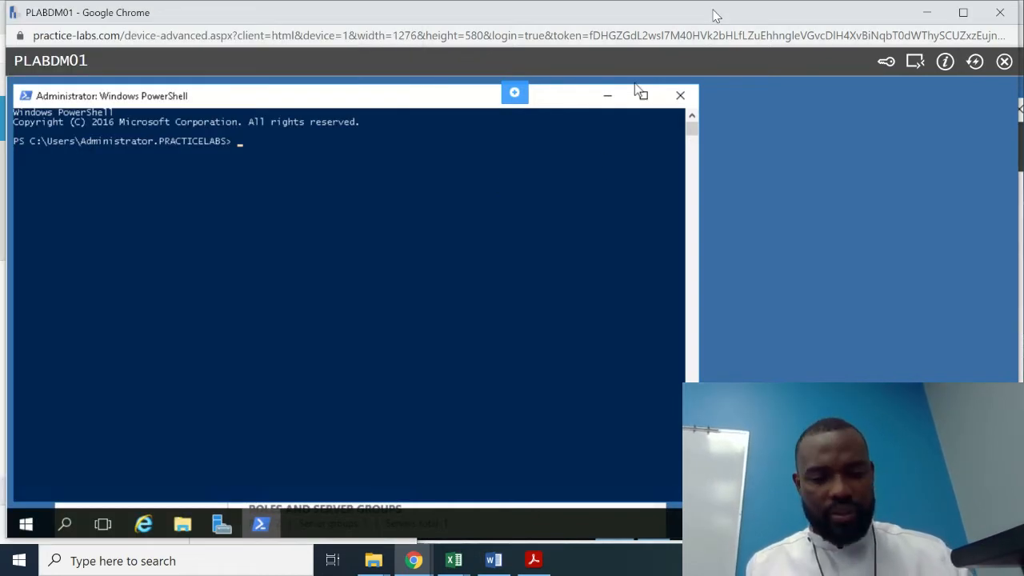
pyautogui.press('super+Right')
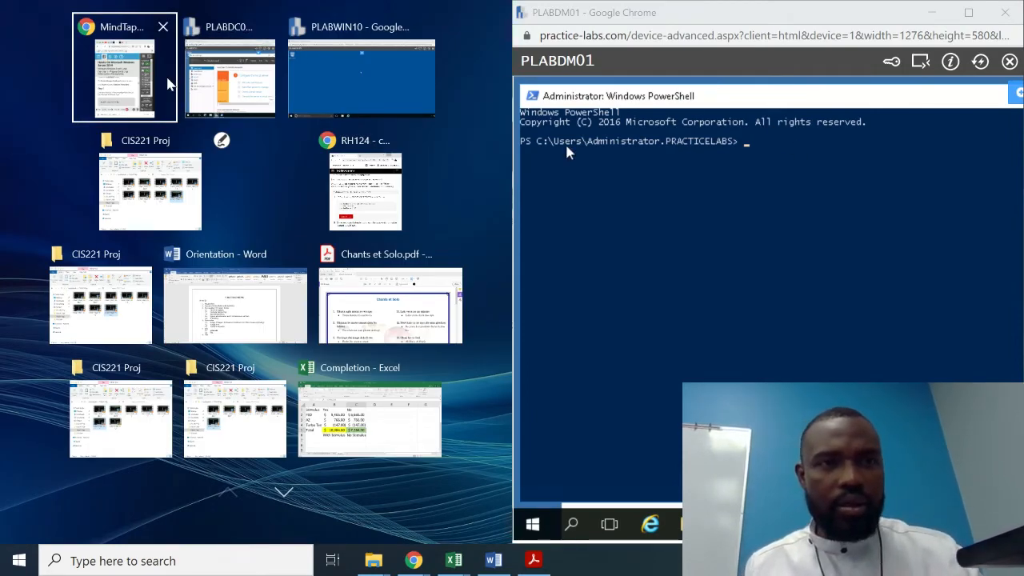
pyautogui.click(124, 100)
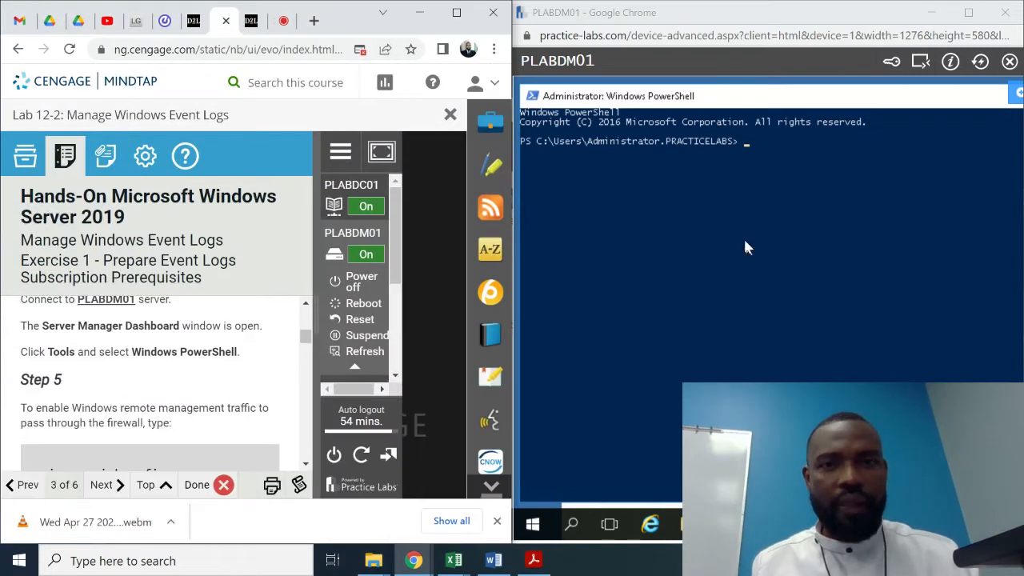
# Enter winrm at the PowerShell prompt on PLABDM01 without running it.
pyautogui.click(751, 142)
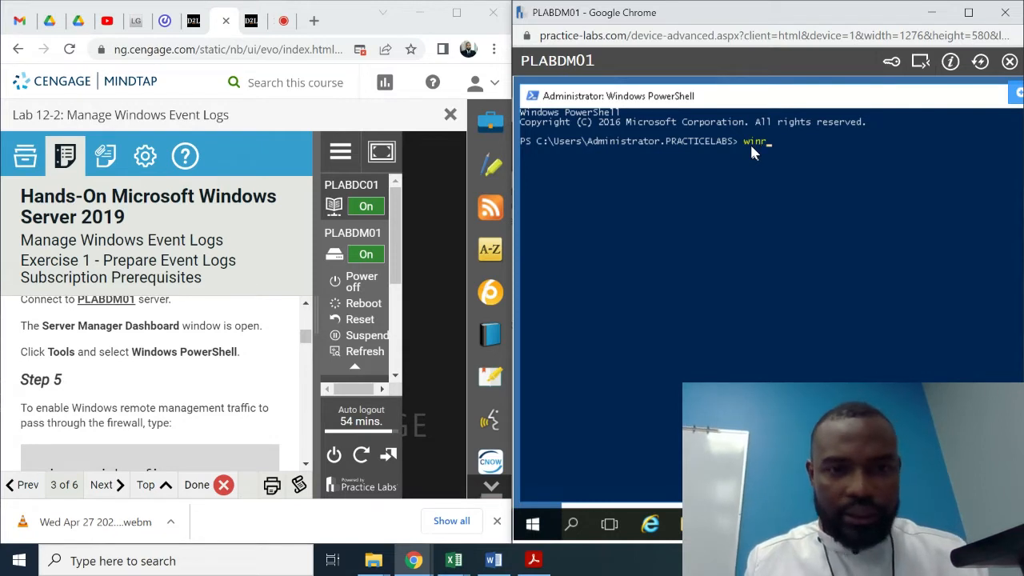
# Maximize the MindTap window and widen the lab instructions pane so the Step 5 command can be read.
pyautogui.click(312, 462)
pyautogui.click(312, 462)
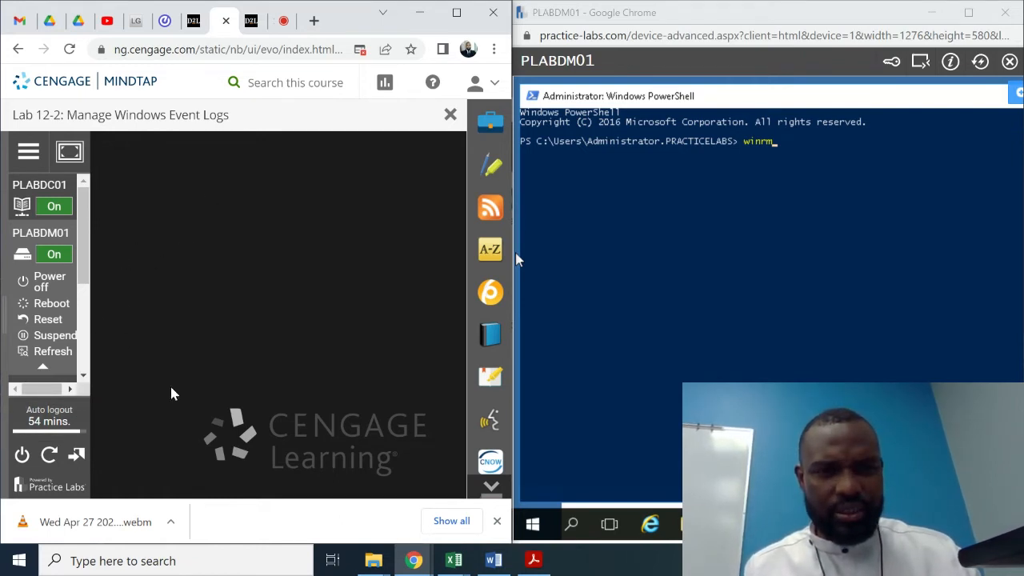
pyautogui.moveTo(423, 563)
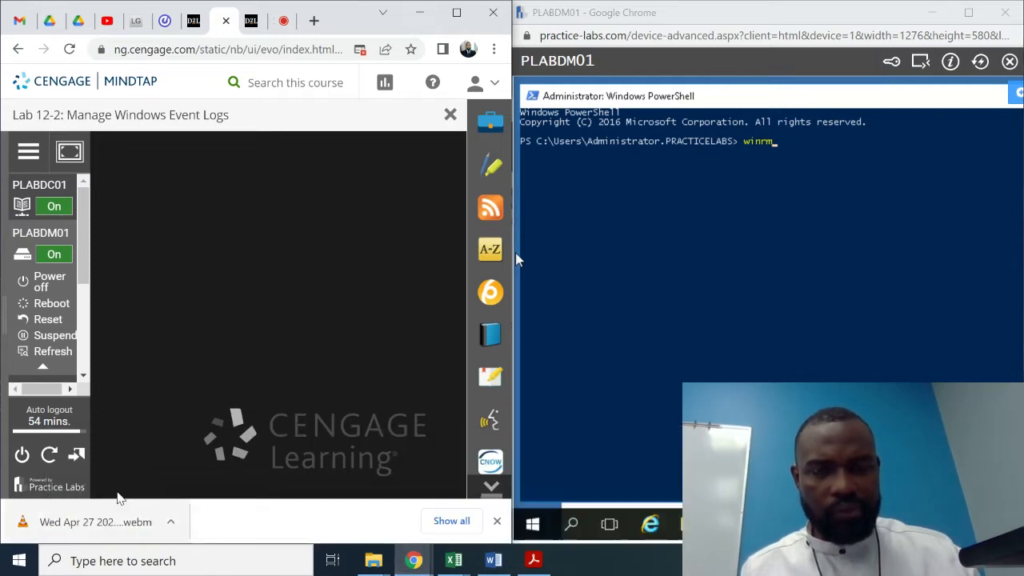
pyautogui.click(456, 12)
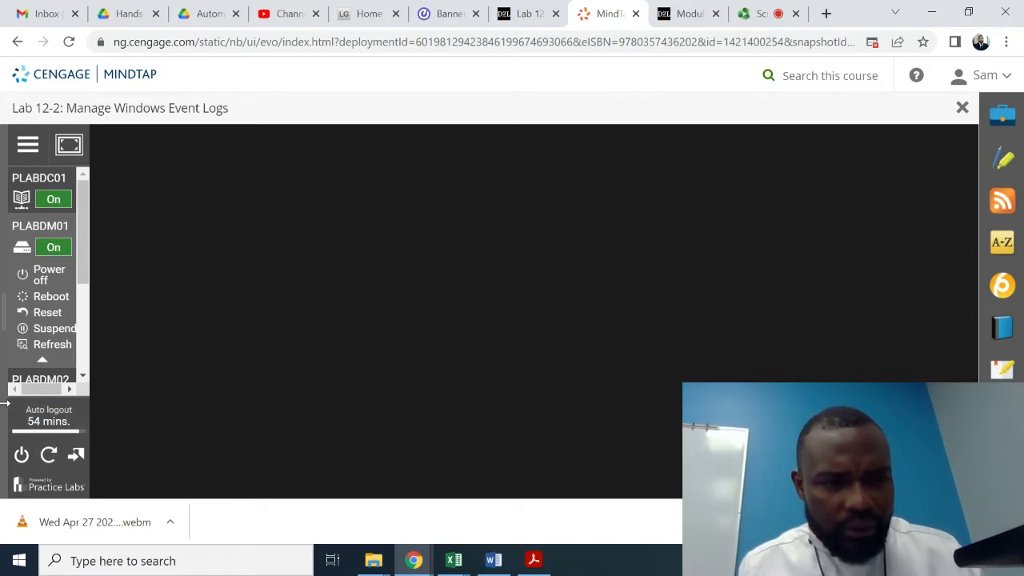
pyautogui.moveTo(4, 402); pyautogui.dragTo(434, 400)
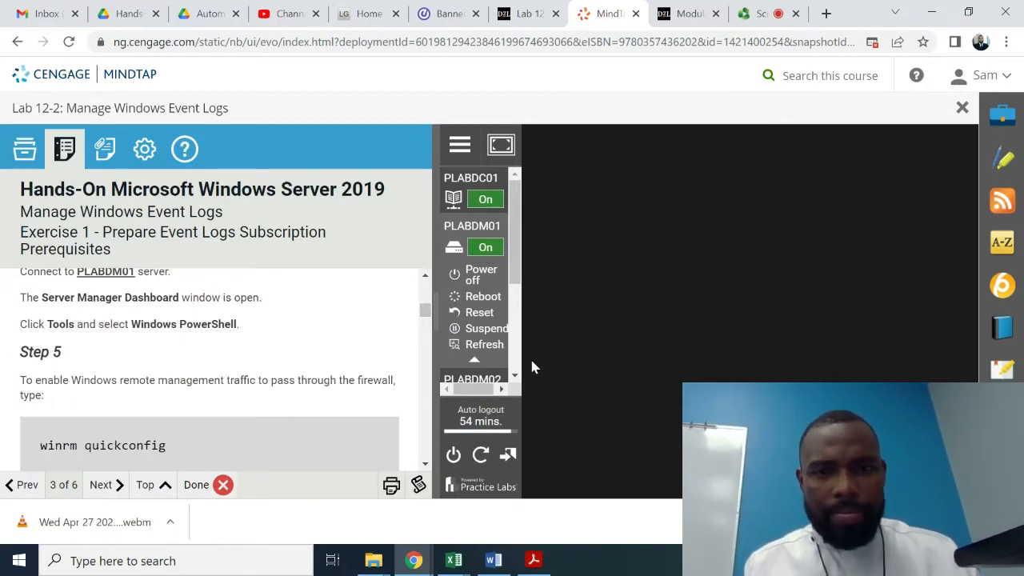
# Minimize the lab instructions, return to PowerShell on PLABDM01 and extend the unfinished command to winrm quick.
pyautogui.click(931, 12)
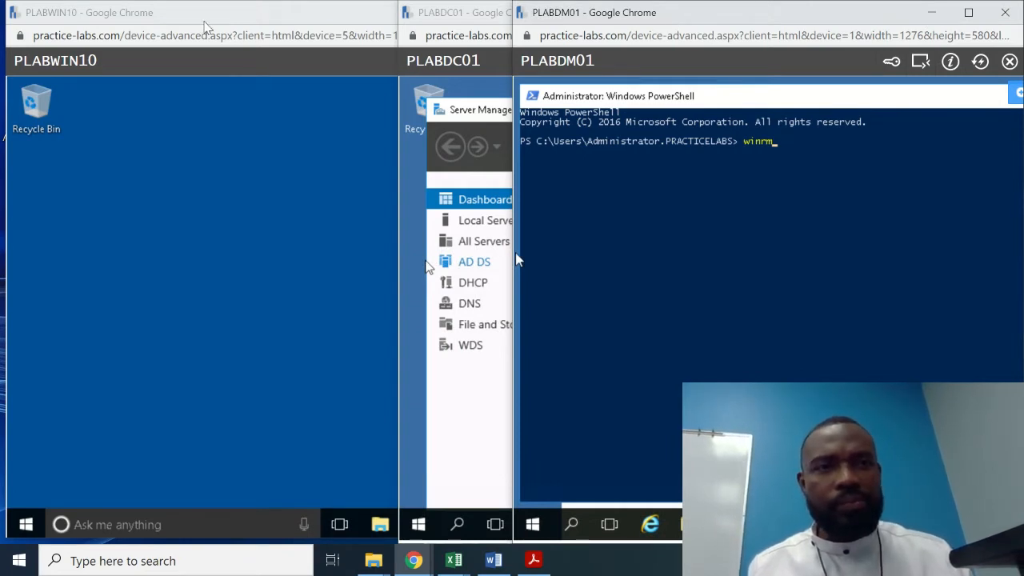
pyautogui.click(461, 24)
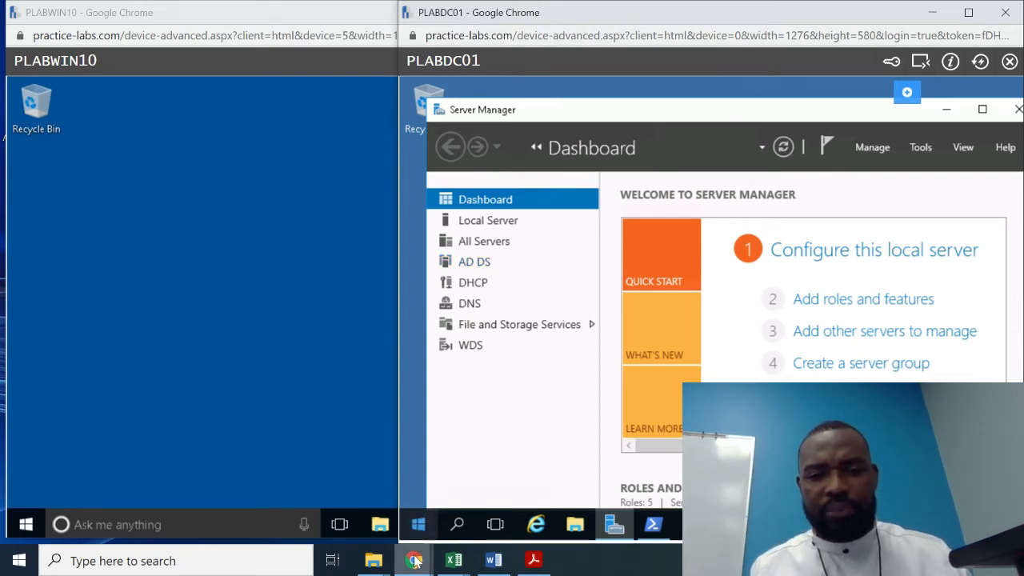
pyautogui.moveTo(414, 561)
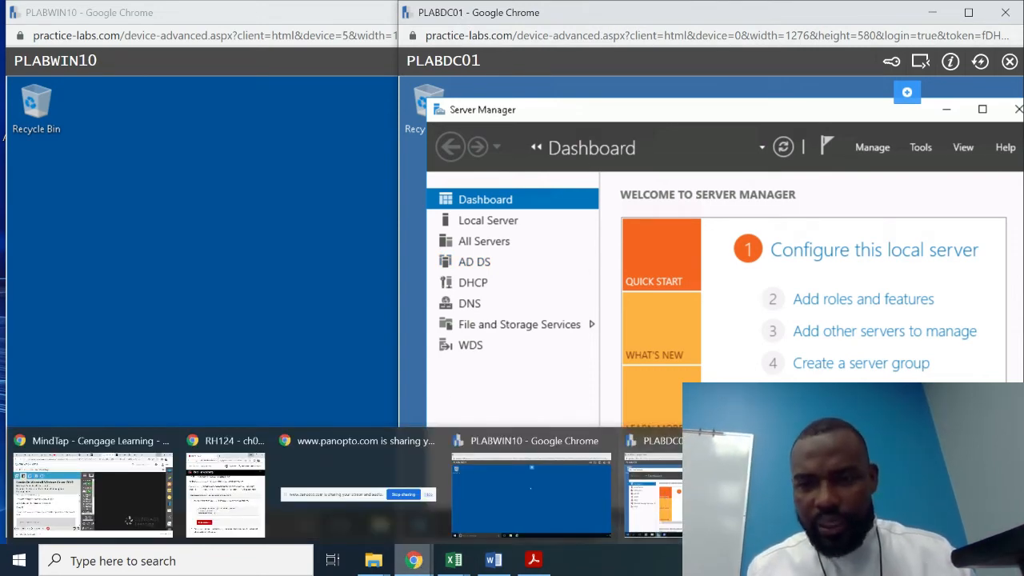
pyautogui.click(876, 496)
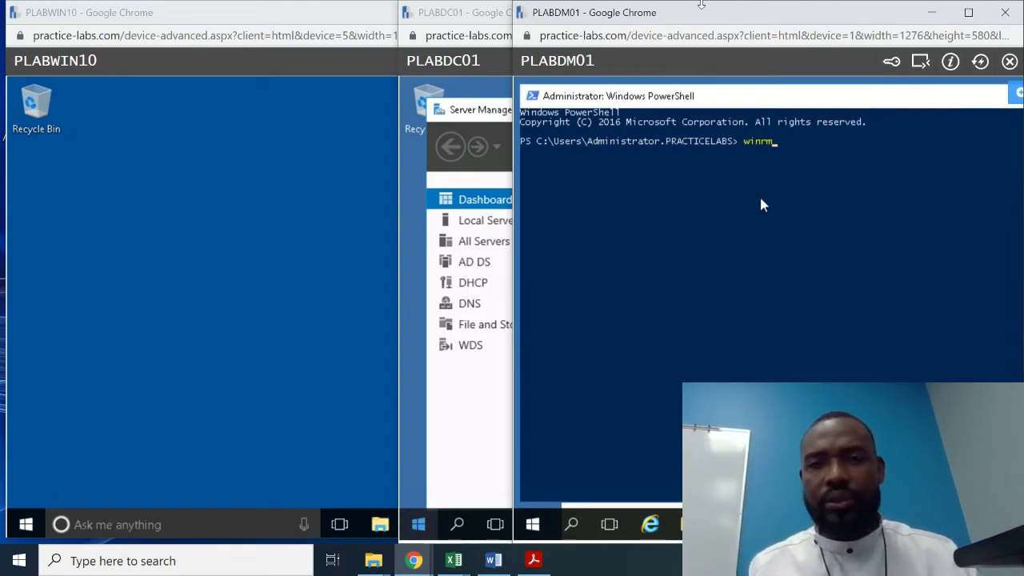
pyautogui.click(776, 142)
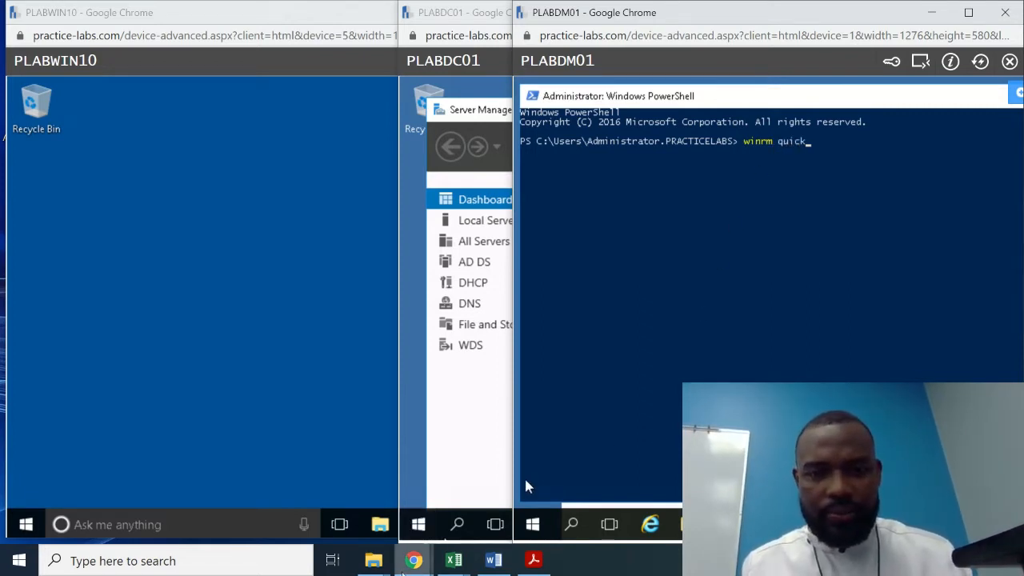
# Check the Step 5 command in the lab instructions, and complete and run winrm quickconfig in PowerShell on PLABDM01.
pyautogui.moveTo(413, 563)
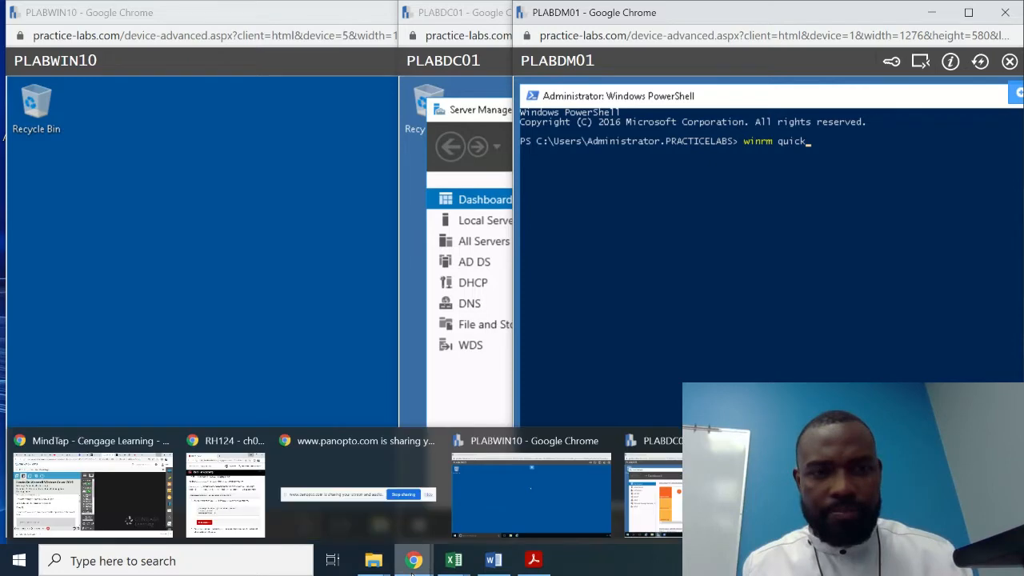
pyautogui.click(92, 522)
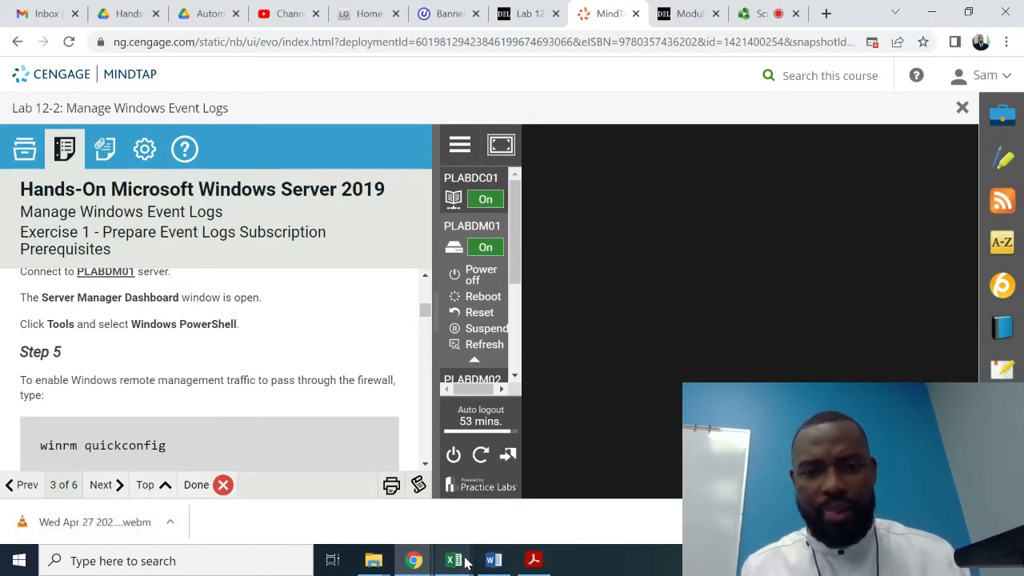
pyautogui.moveTo(414, 563)
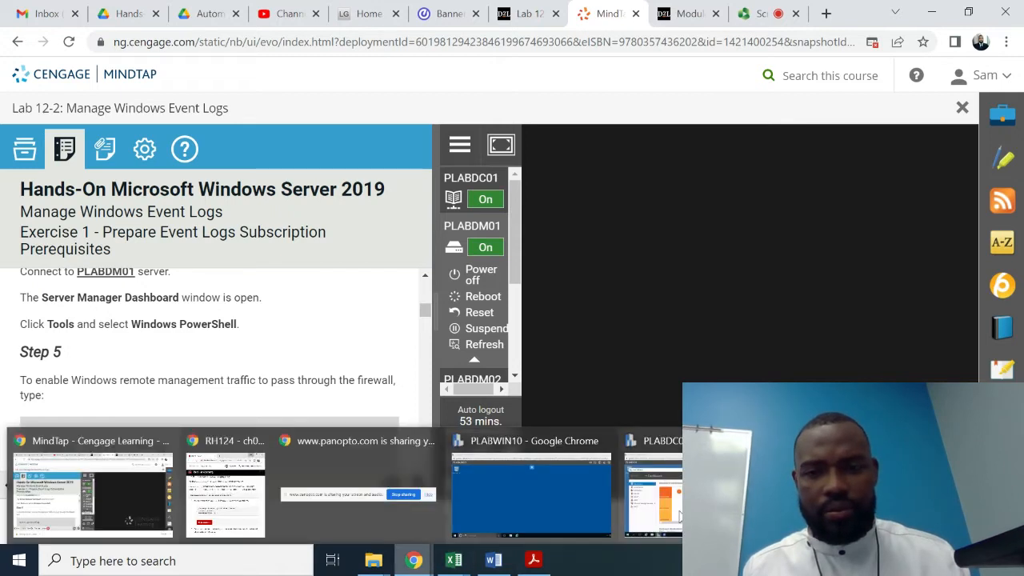
pyautogui.click(520, 492)
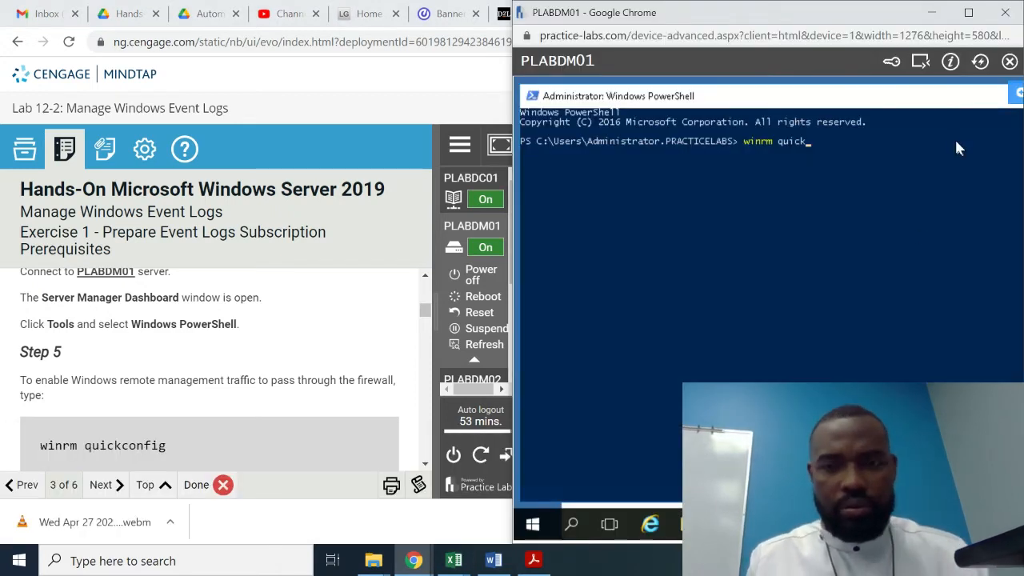
pyautogui.write('c')
pyautogui.write('onfig')
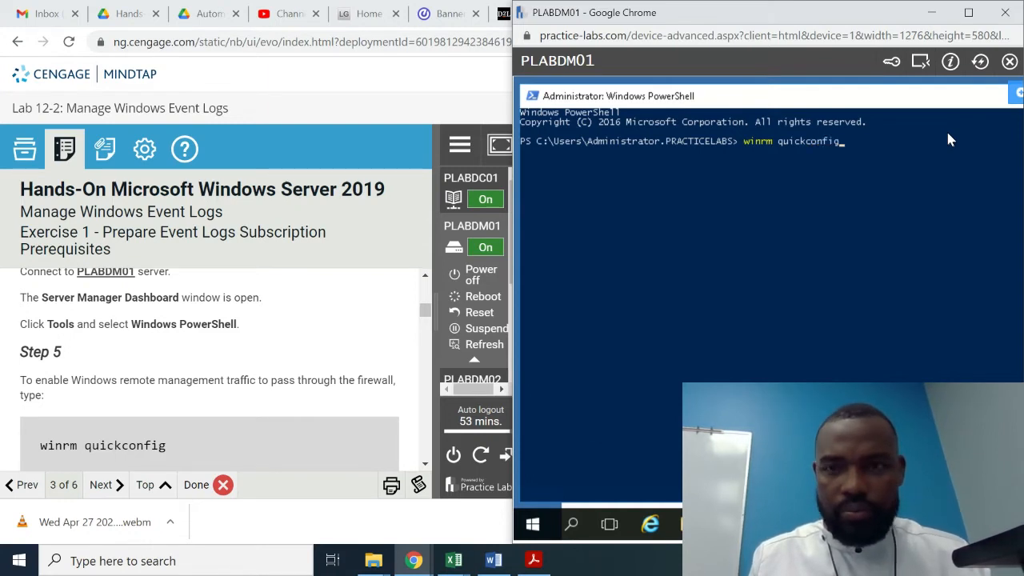
pyautogui.press('Return')
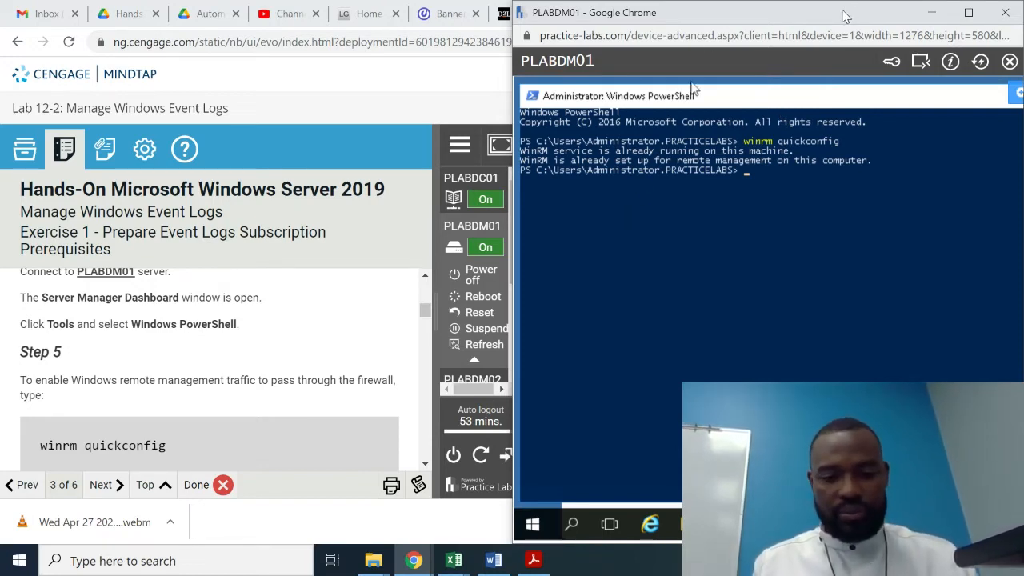
# Snap the PLABDM01 session window to the opposite half of the screen and fill the other half with the lab instructions.
pyautogui.press('super+Left')
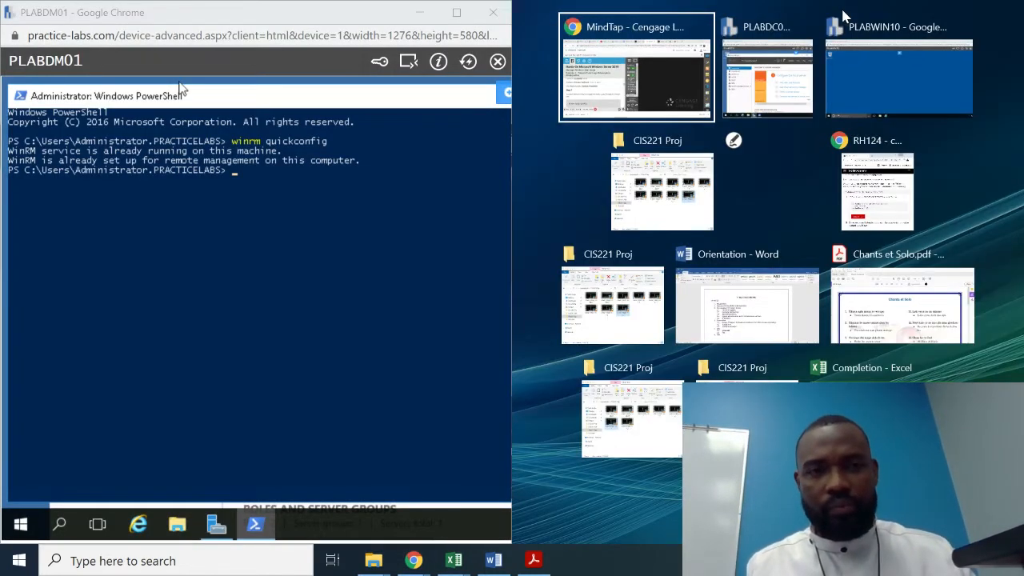
pyautogui.click(673, 91)
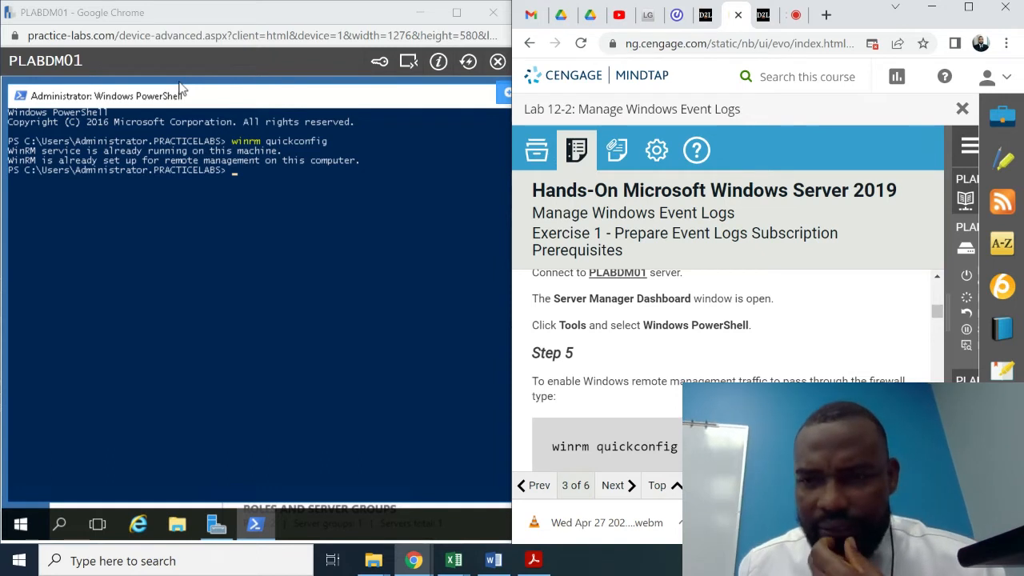
# Read Step 6 of the lab instructions and minimize the Windows PowerShell window on PLABDM01, keeping Server Manager open.
pyautogui.scroll(-2, 720, 368)
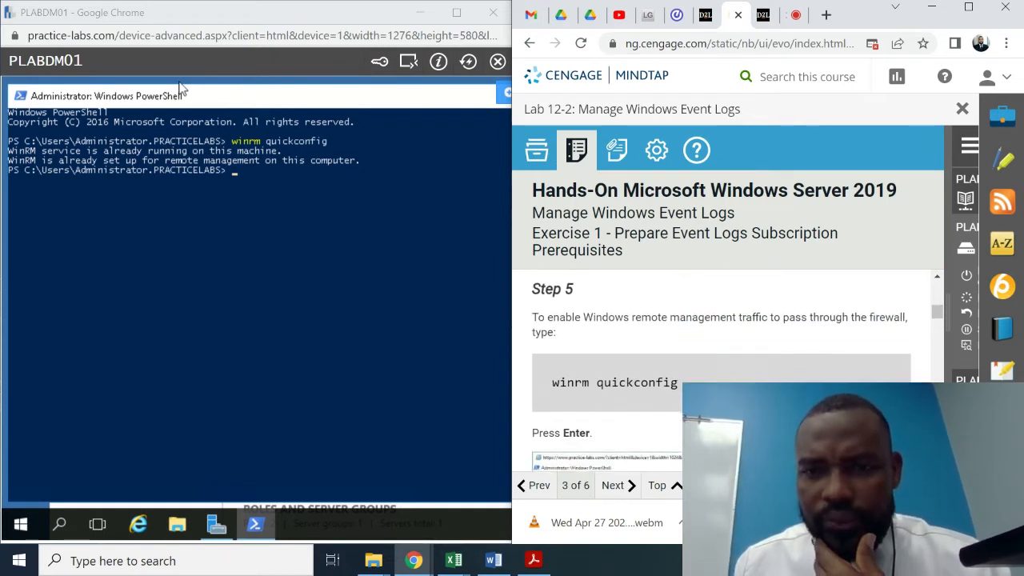
pyautogui.scroll(-4, 720, 368)
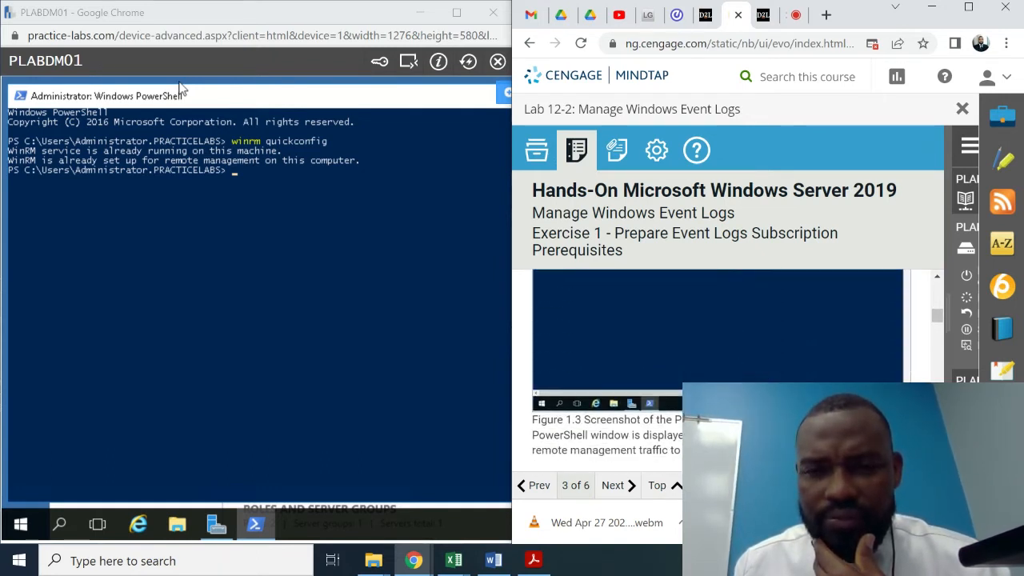
pyautogui.scroll(-1, 720, 368)
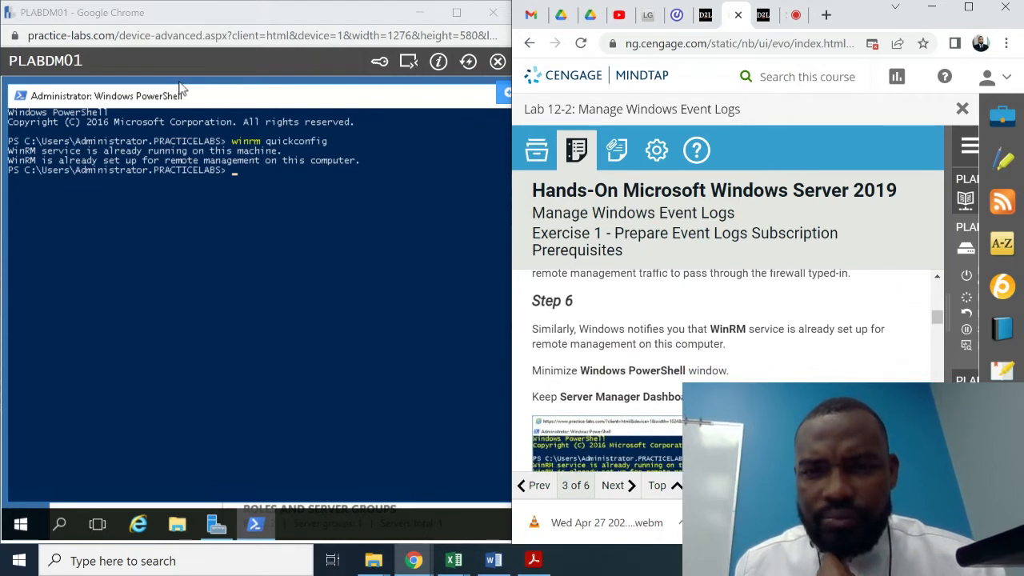
pyautogui.scroll(-1, 720, 344)
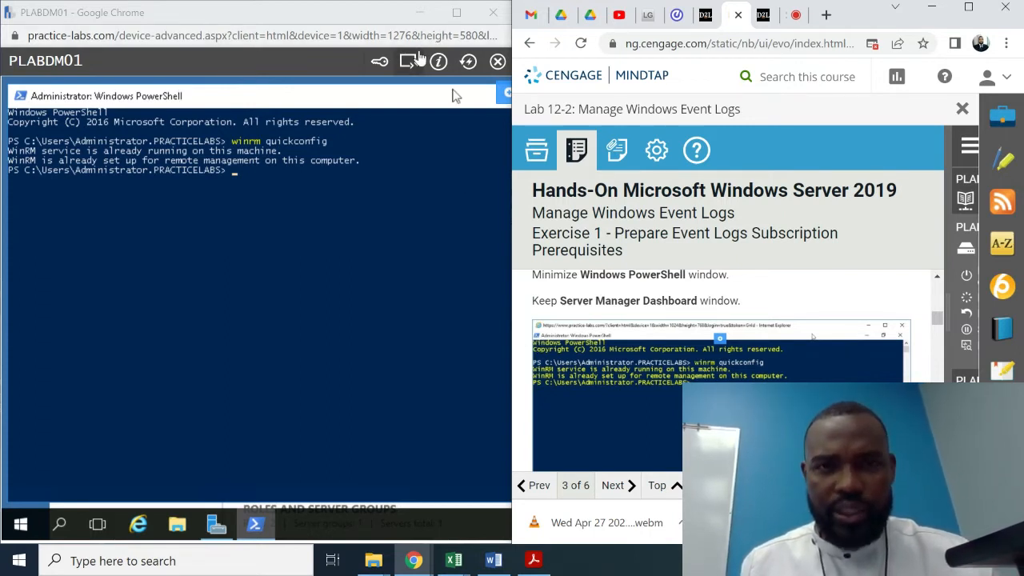
pyautogui.click(305, 16)
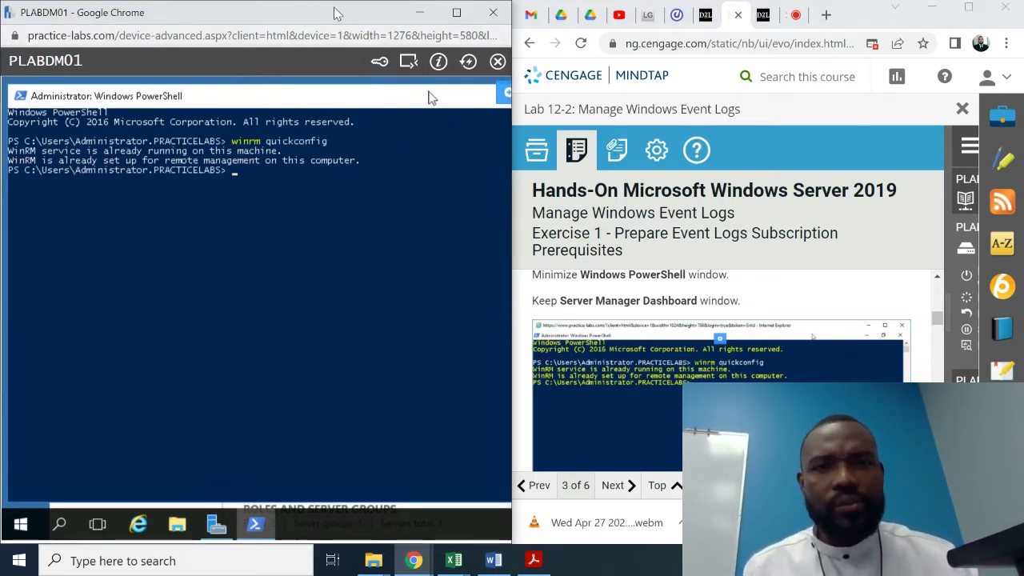
pyautogui.click(457, 12)
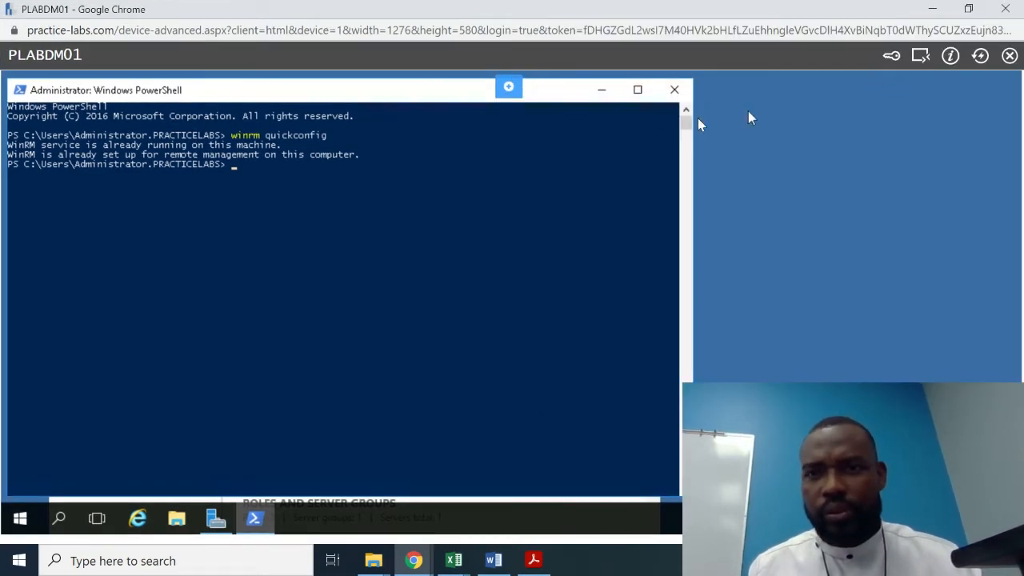
pyautogui.click(601, 89)
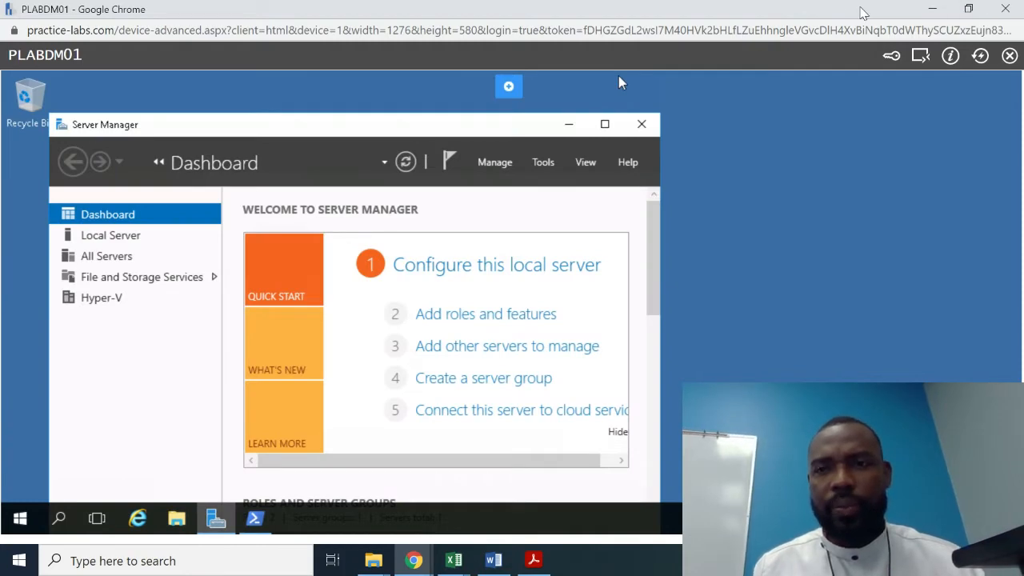
# Snap the PLABDM01 session beside the MindTap lab instructions and advance the instructions to Step 7.
pyautogui.doubleClick(855, 12)
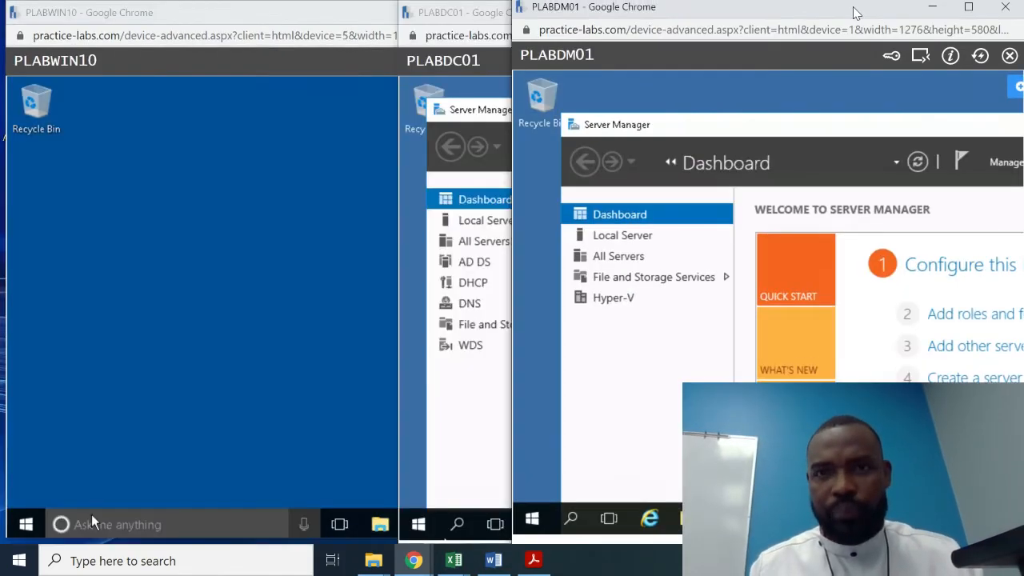
pyautogui.press('super+Right')
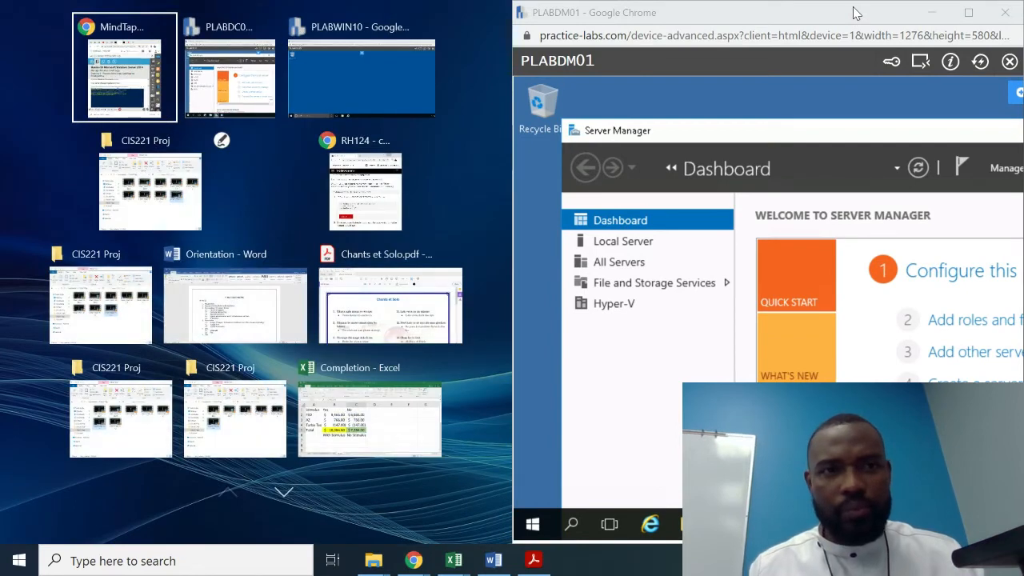
pyautogui.click(120, 68)
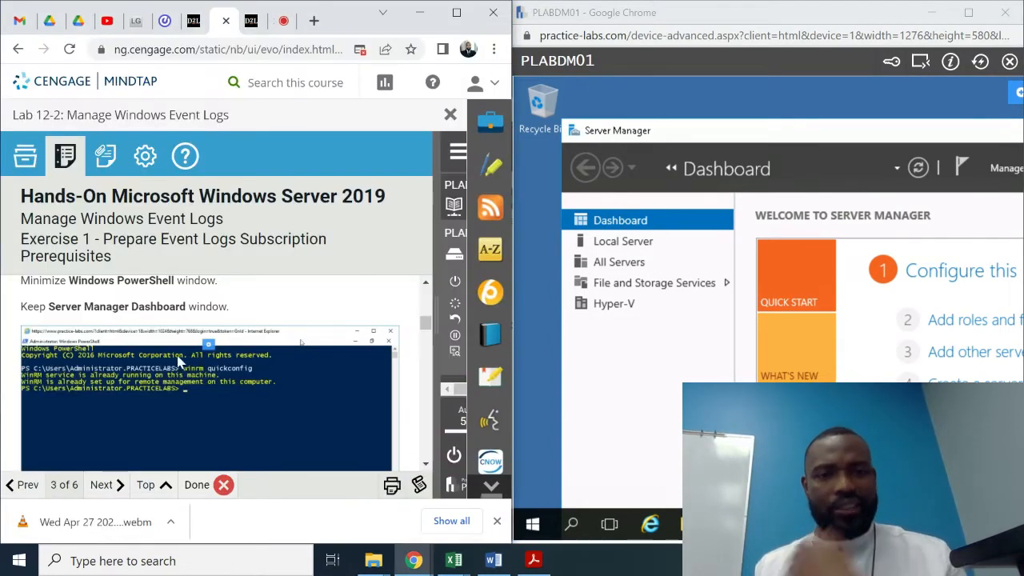
pyautogui.click(426, 464)
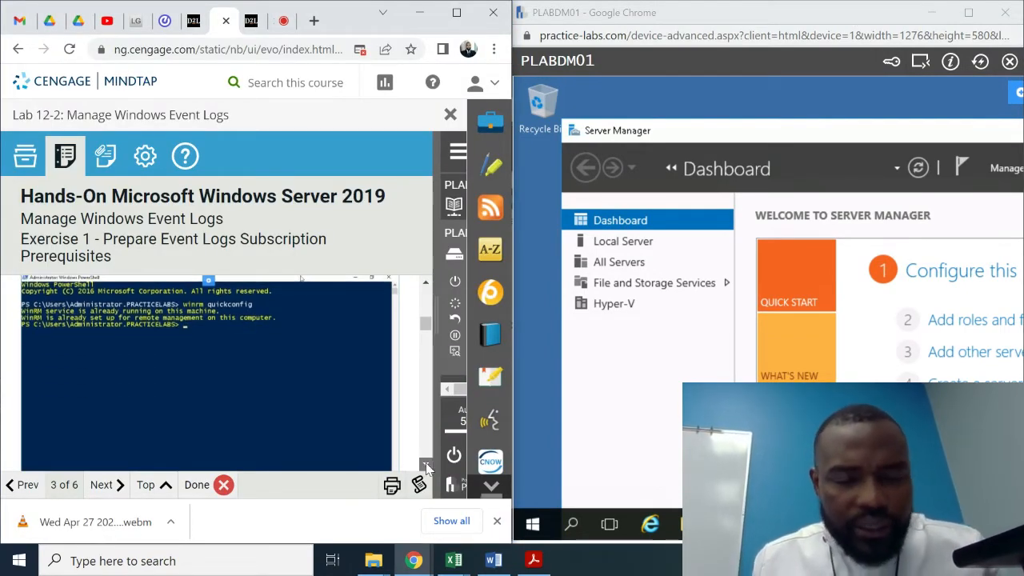
pyautogui.click(427, 468)
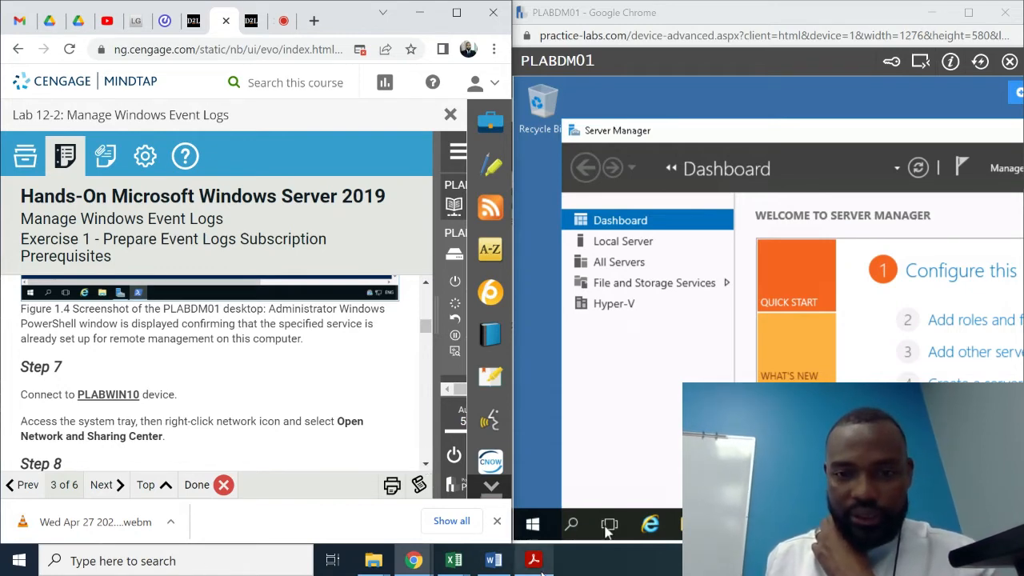
# Switch to the PLABWIN10 session, snap it beside the lab instructions and read Steps 7 and 8.
pyautogui.moveTo(424, 563)
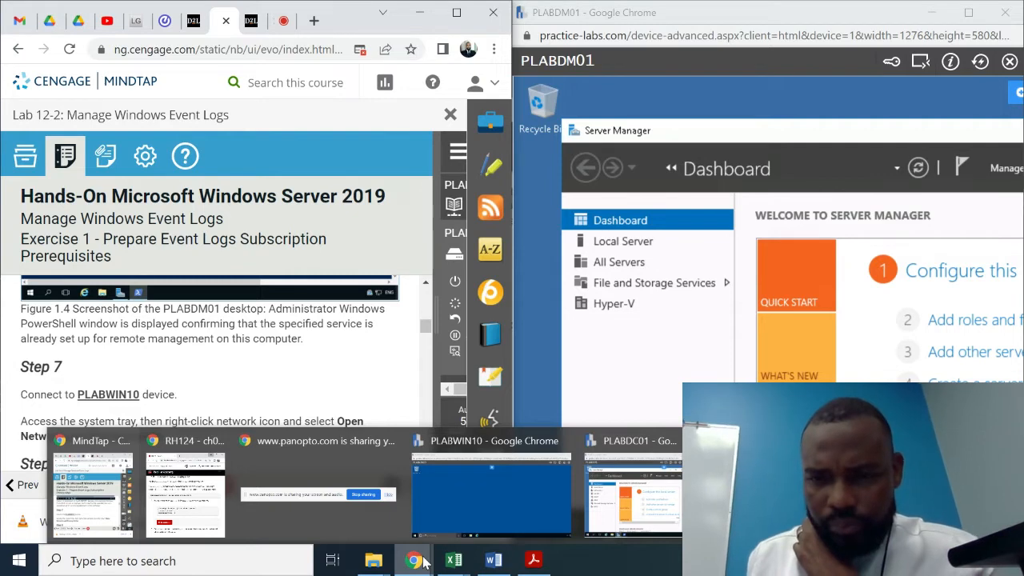
pyautogui.click(464, 503)
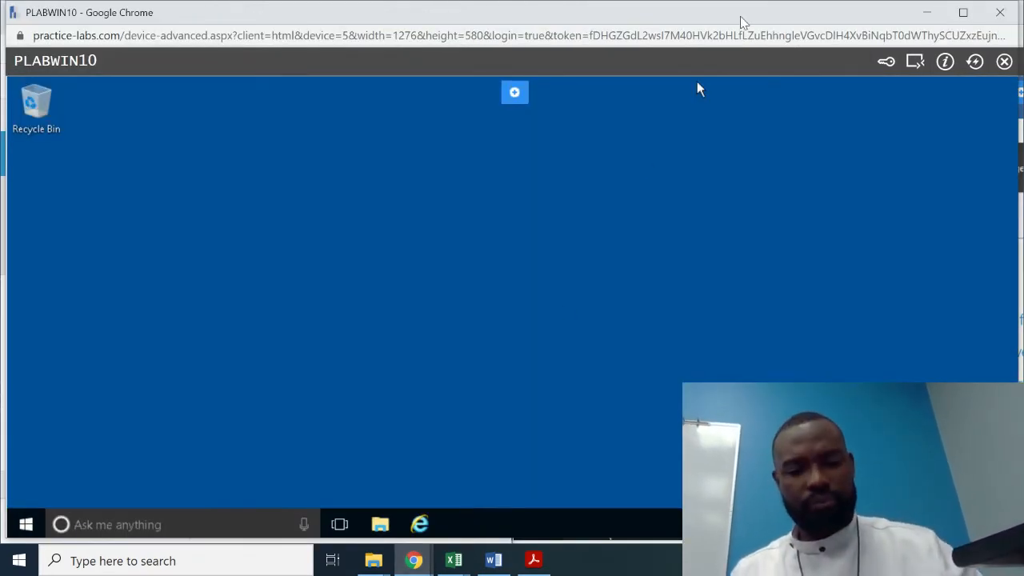
pyautogui.press('super+Right')
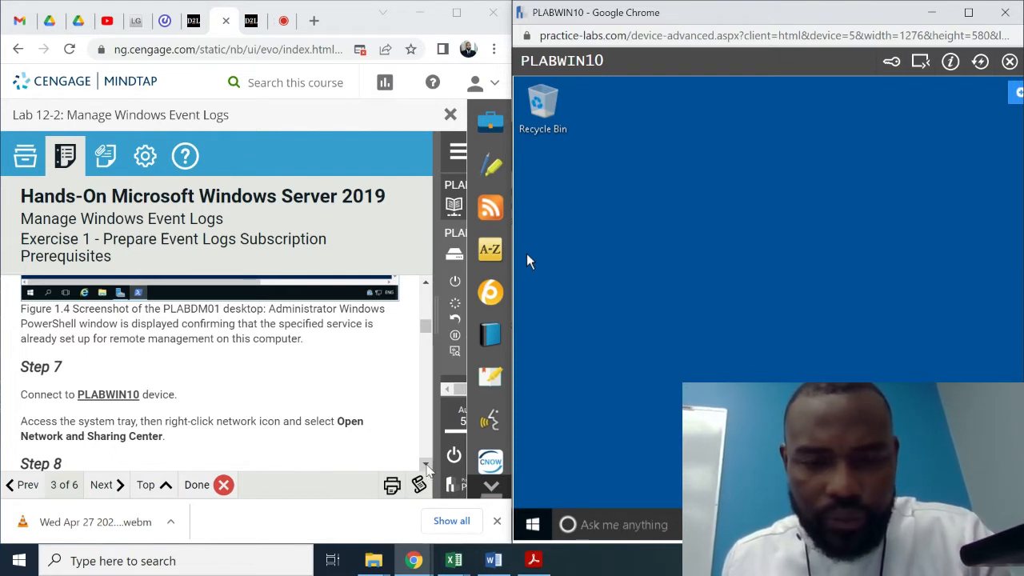
pyautogui.scroll(-1, 428, 468)
pyautogui.click(426, 465)
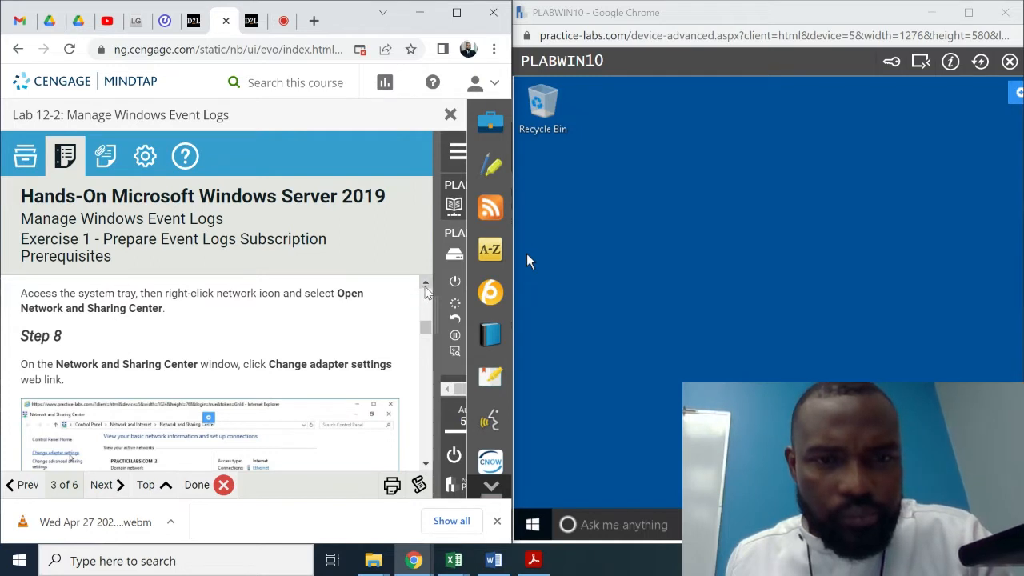
pyautogui.click(425, 284)
pyautogui.click(426, 284)
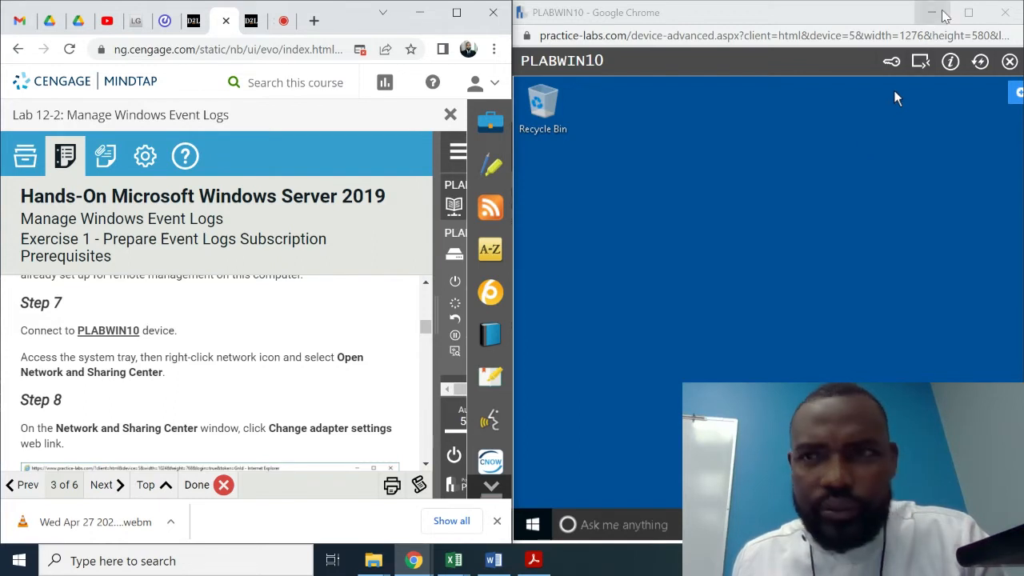
pyautogui.click(971, 16)
pyautogui.click(970, 14)
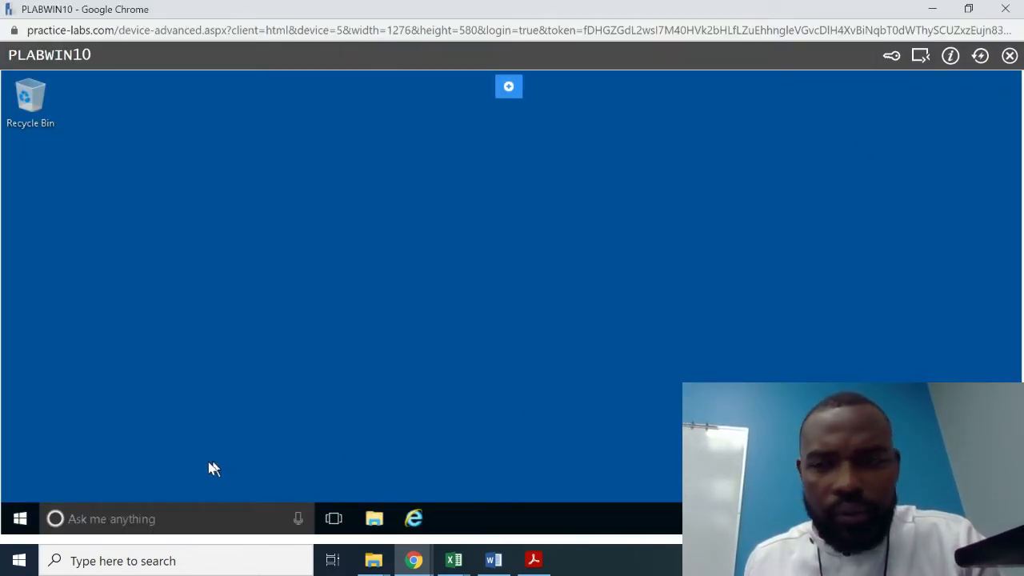
pyautogui.click(22, 527)
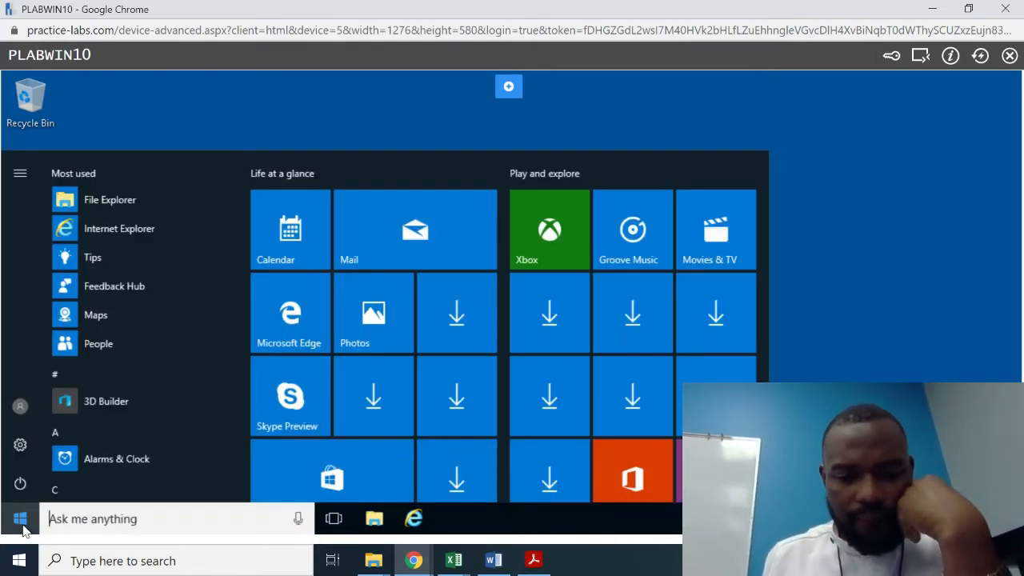
pyautogui.write('net')
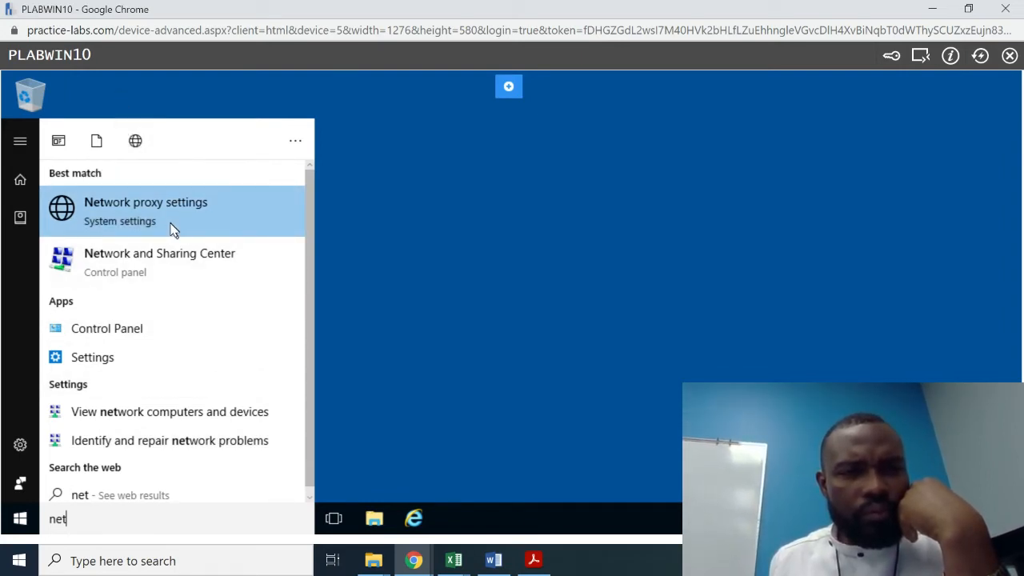
pyautogui.click(26, 147)
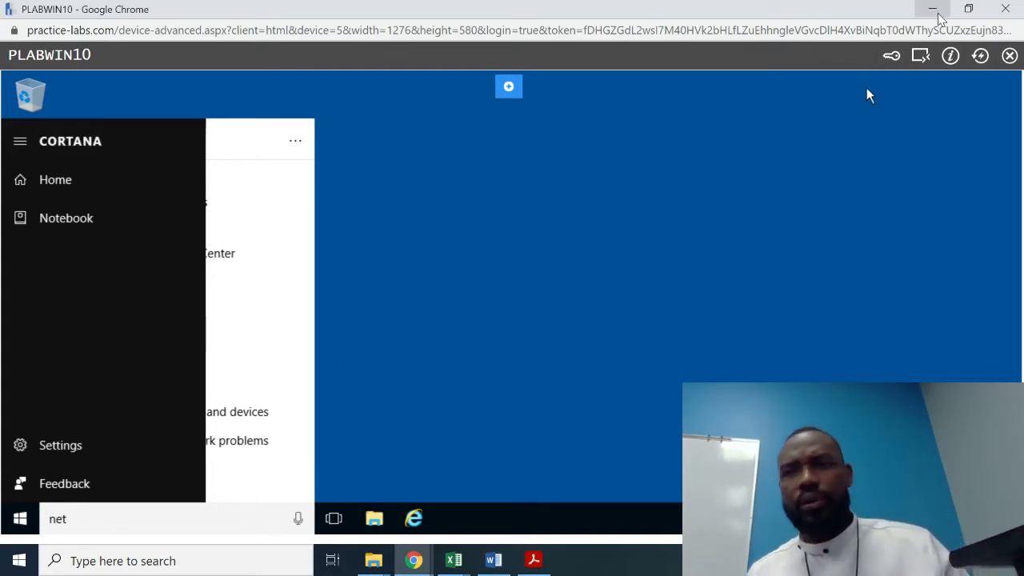
pyautogui.click(968, 14)
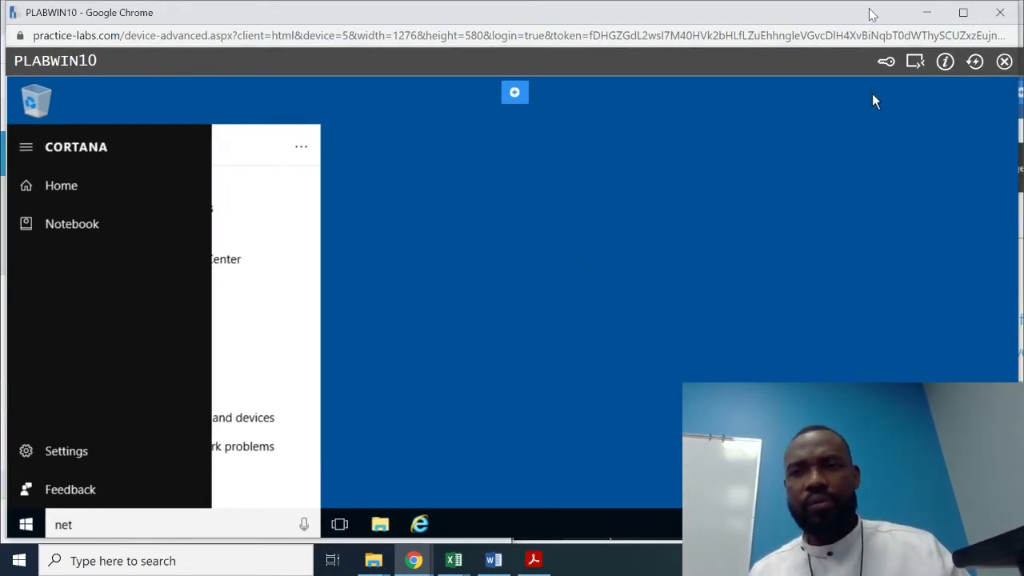
pyautogui.press('super+Right')
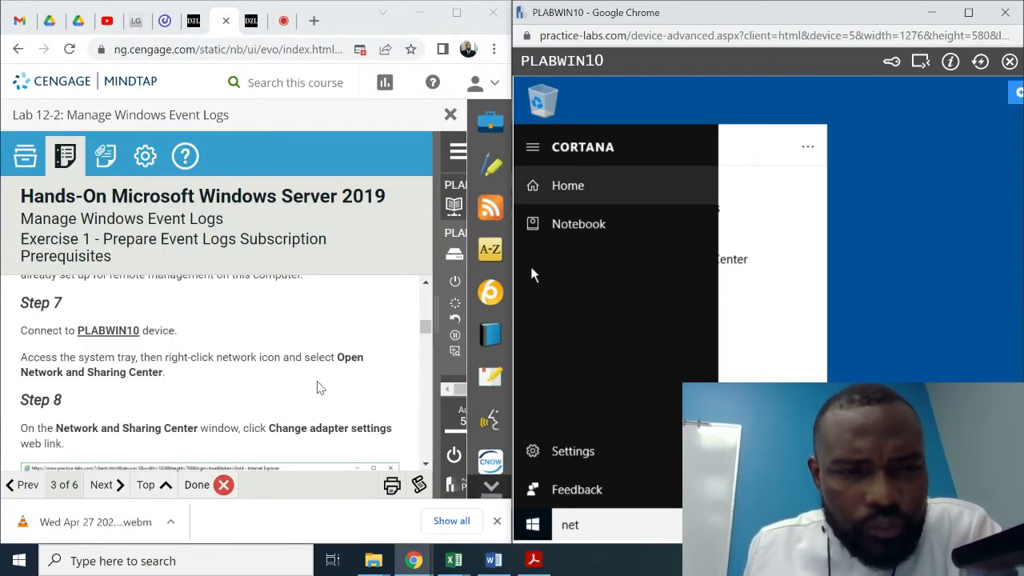
# Review Step 8 in the instructions, then search PLABWIN10 for net and open Network and Sharing Center.
pyautogui.scroll(-2, 423, 473)
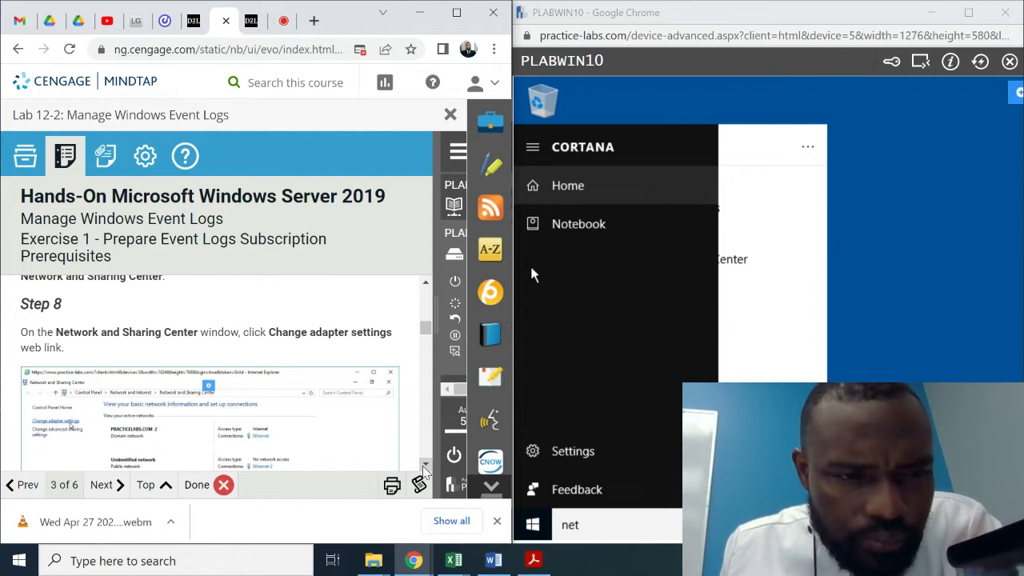
pyautogui.scroll(-2, 424, 471)
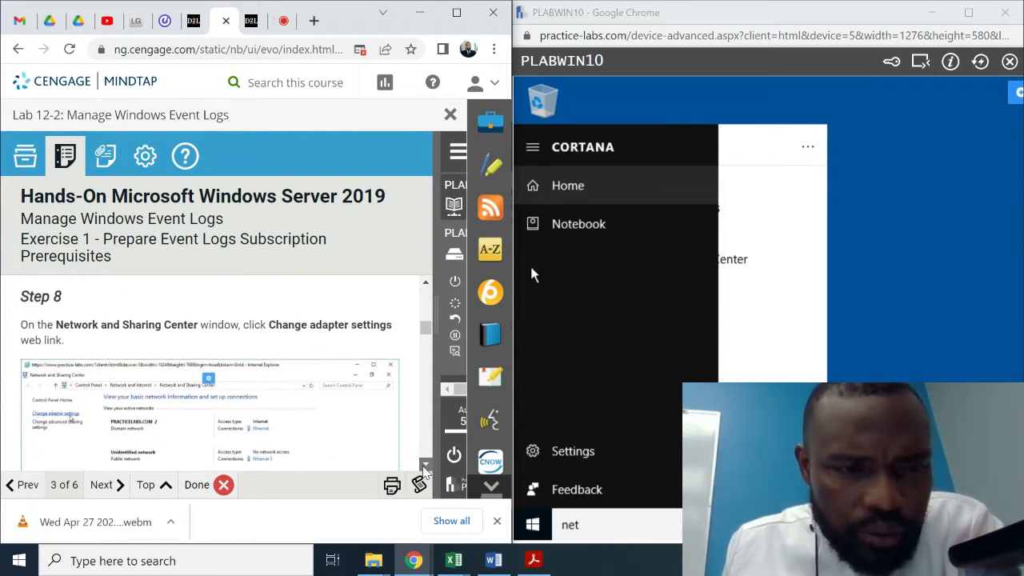
pyautogui.click(796, 104)
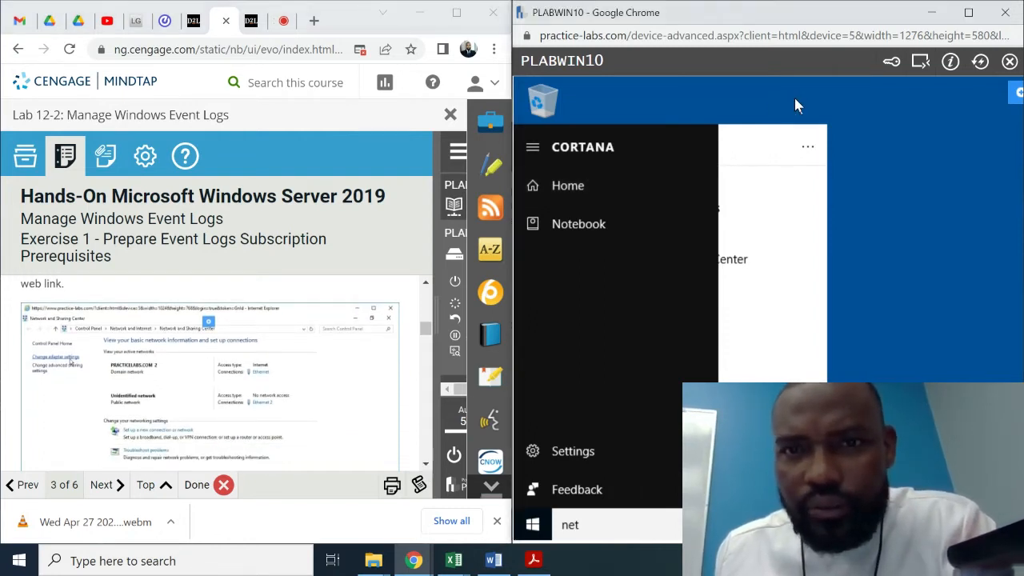
pyautogui.click(533, 526)
pyautogui.write('ne')
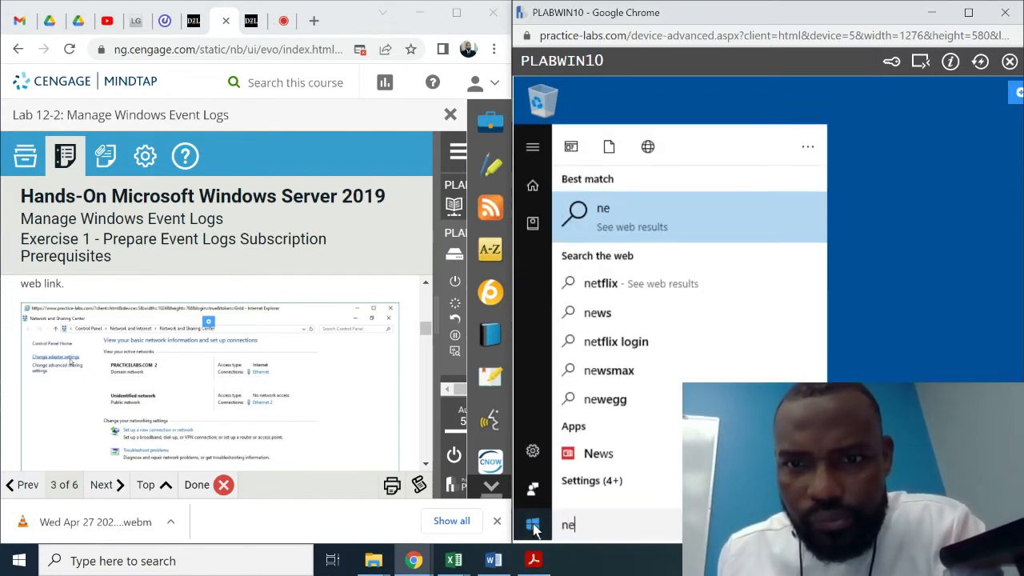
pyautogui.write('t')
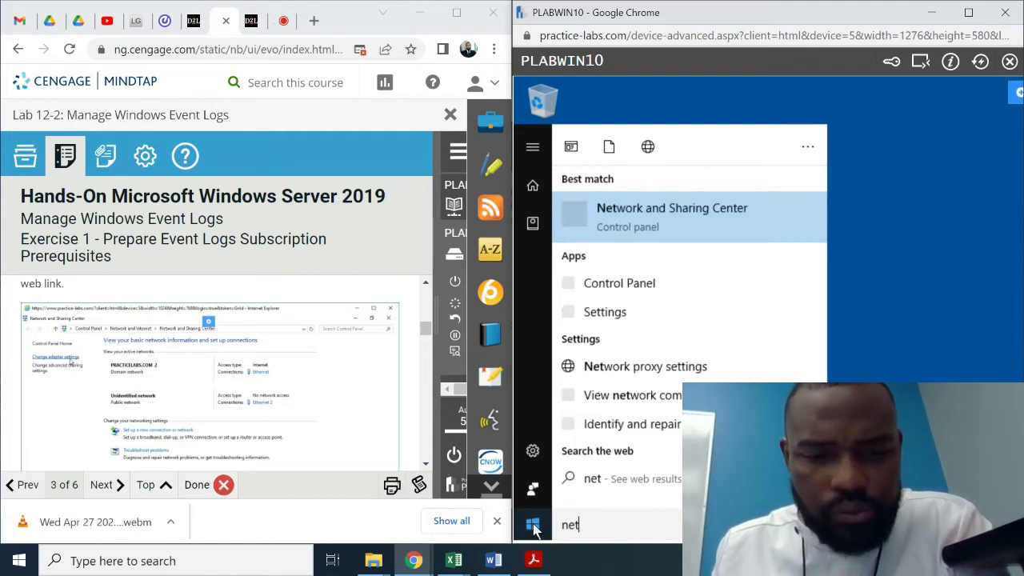
pyautogui.click(737, 230)
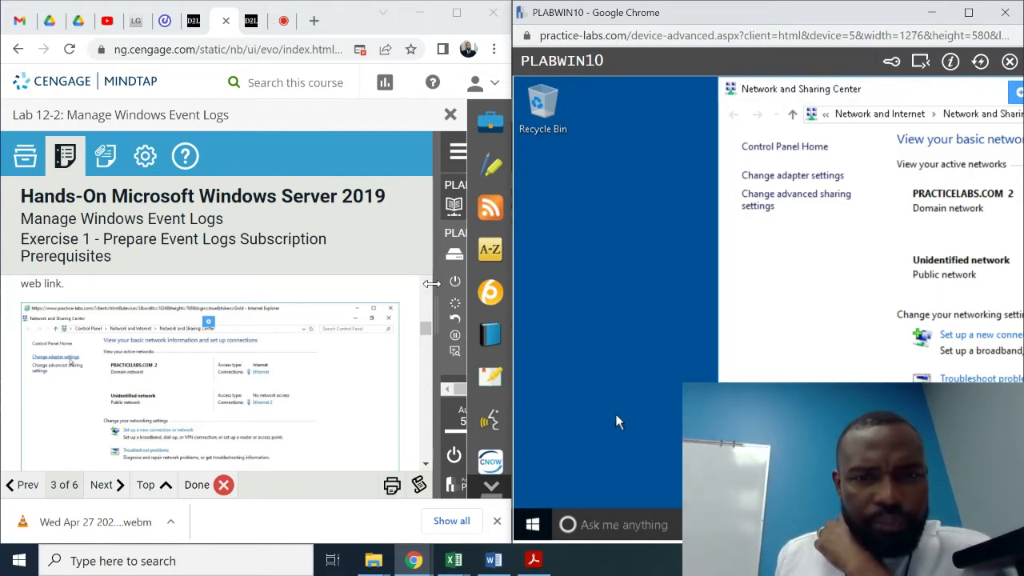
# Recheck Step 8, maximize the PLABWIN10 session and open the adapter settings from Network and Sharing Center.
pyautogui.click(427, 284)
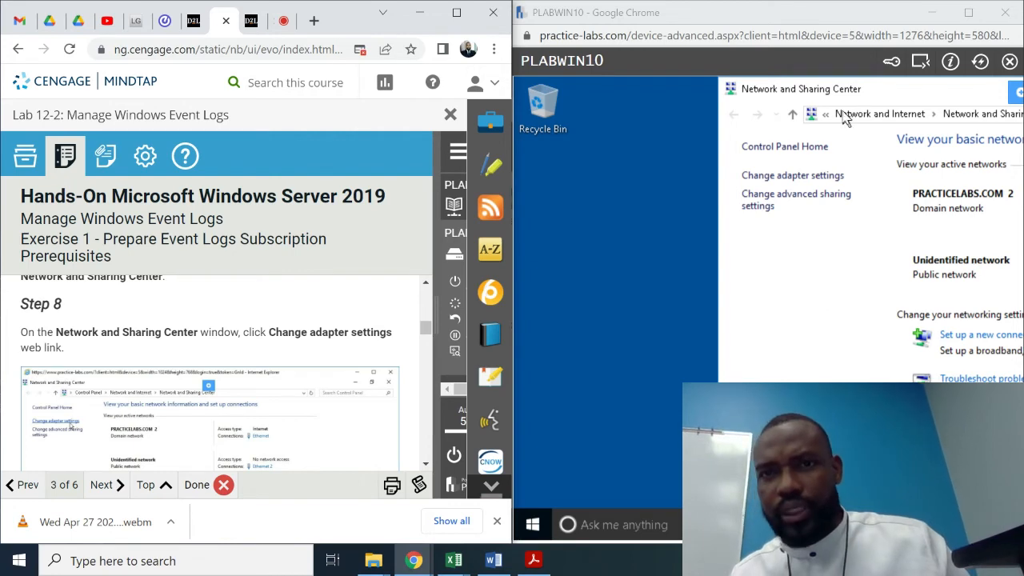
pyautogui.click(968, 13)
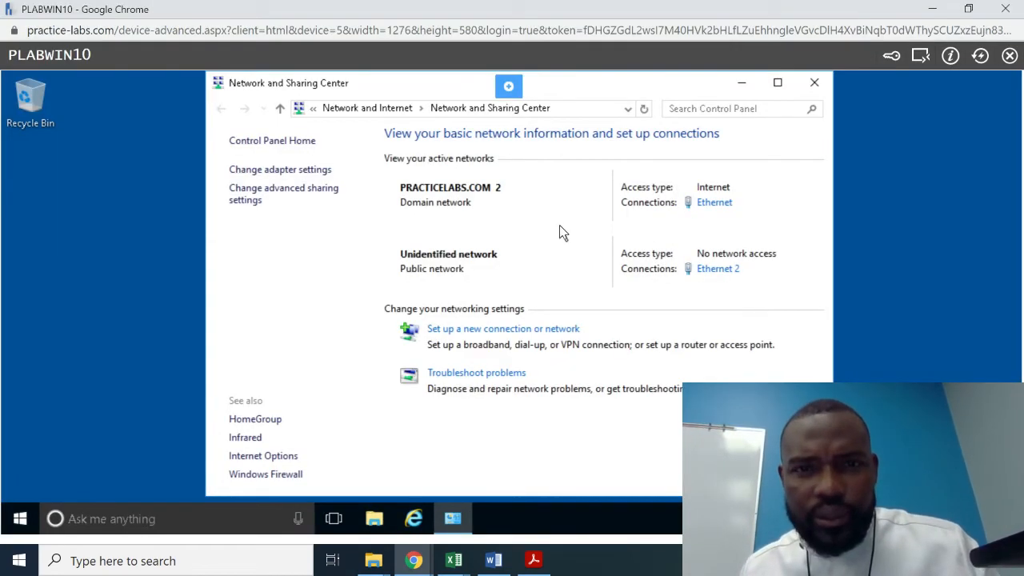
pyautogui.click(279, 173)
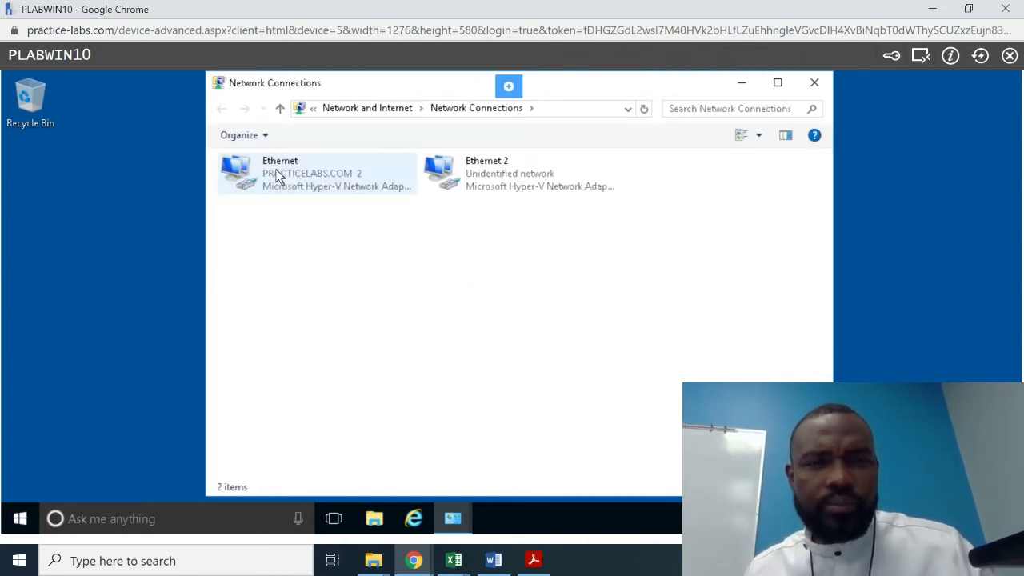
# Snap the PLABWIN10 session beside the lab instructions and read the Step 9 instructions on disabling Ethernet 2.
pyautogui.click(969, 10)
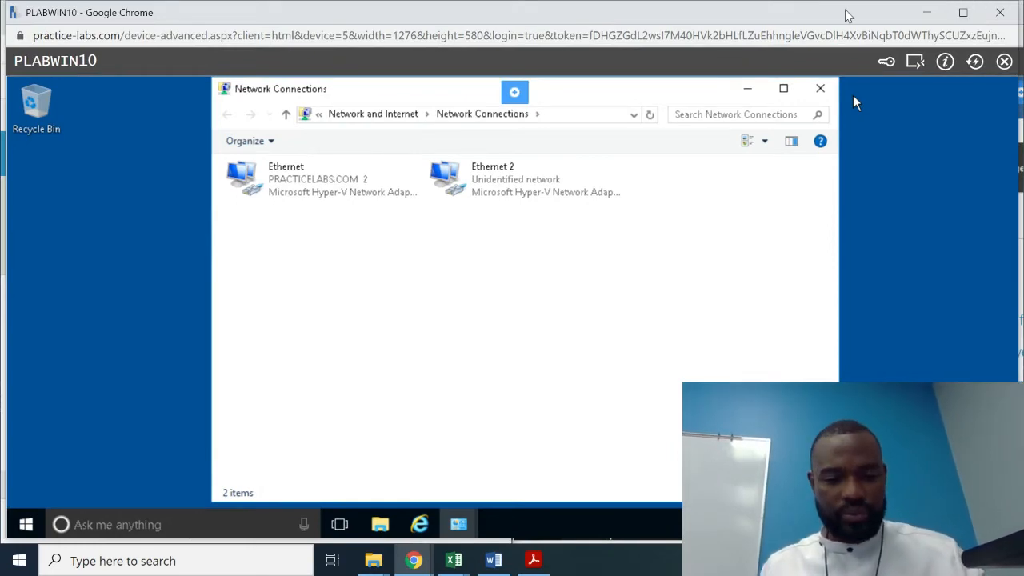
pyautogui.press('super+Right')
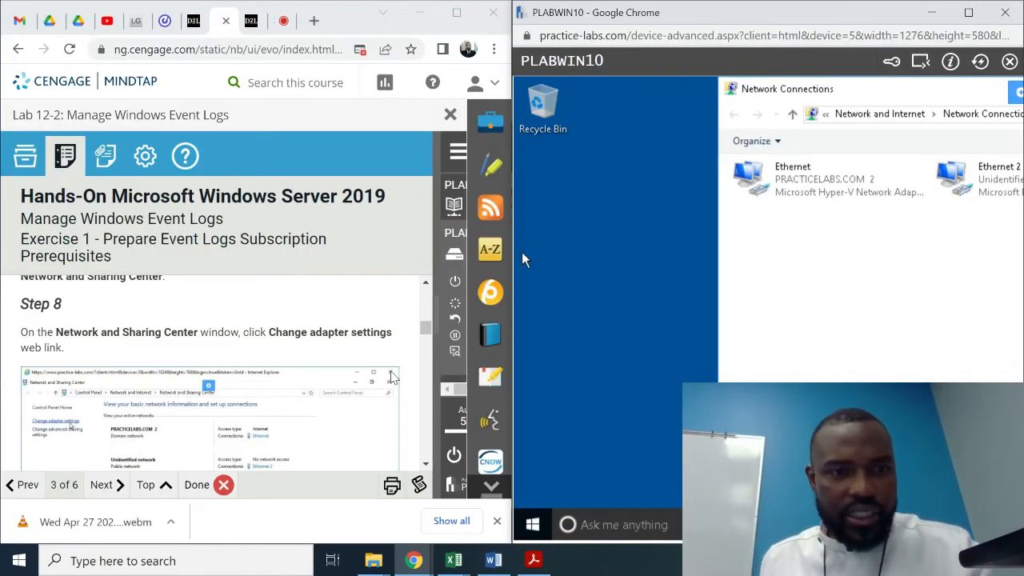
pyautogui.click(426, 466)
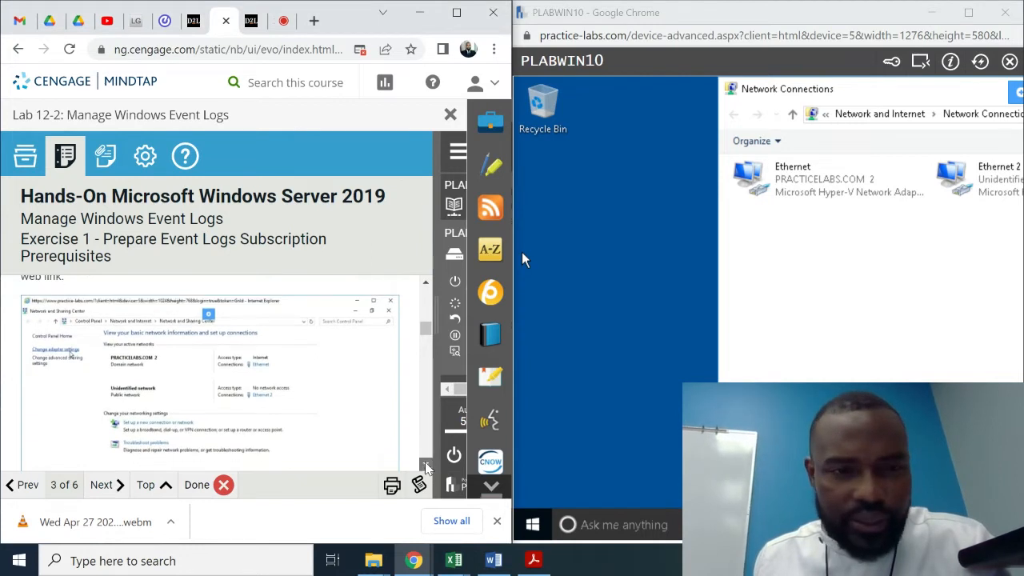
pyautogui.click(426, 467)
pyautogui.click(427, 468)
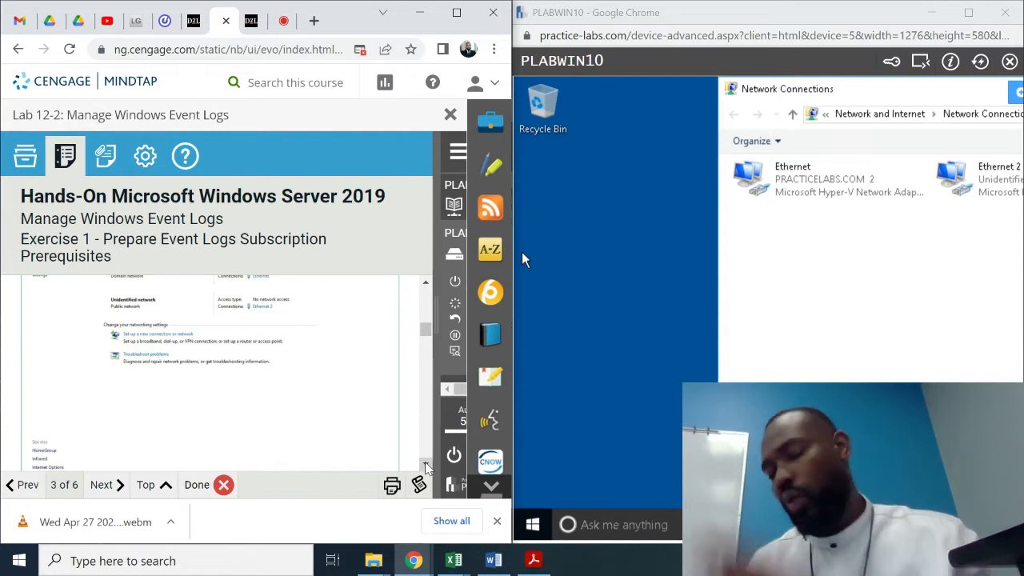
pyautogui.scroll(-6, 426, 468)
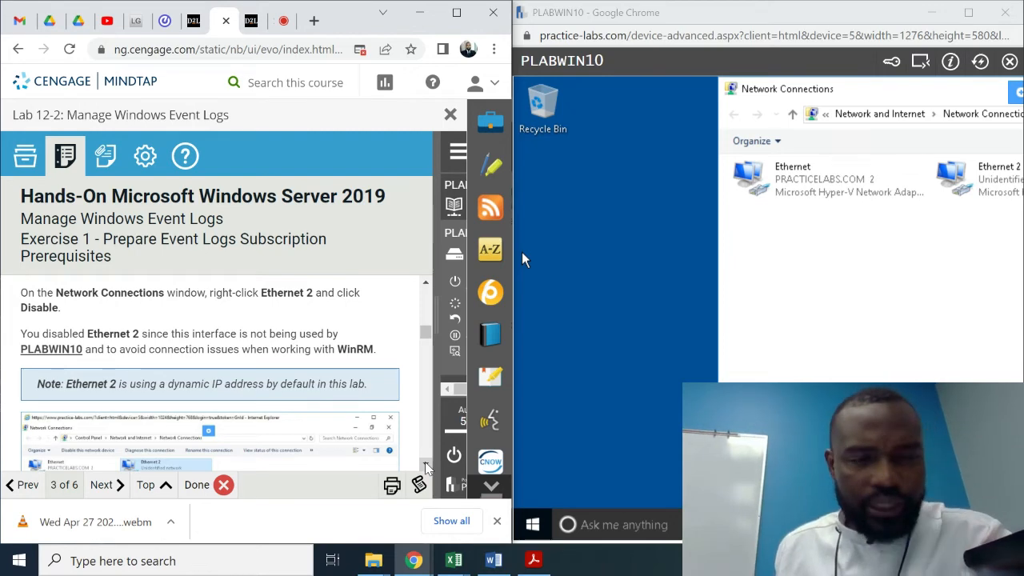
# Maximize the PLABWIN10 session and disable the Ethernet 2 adapter in Network Connections.
pyautogui.click(968, 13)
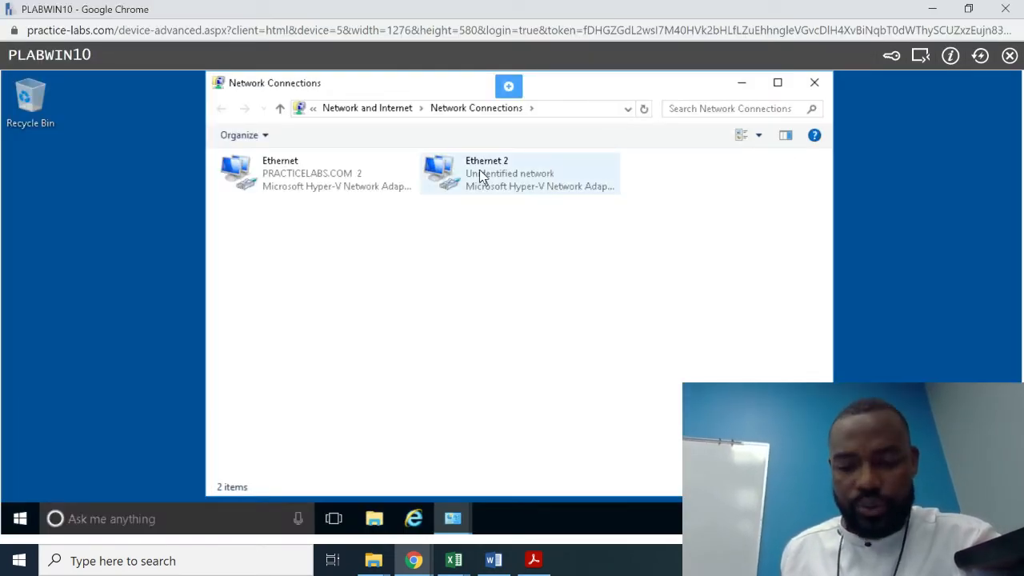
pyautogui.rightClick(479, 171)
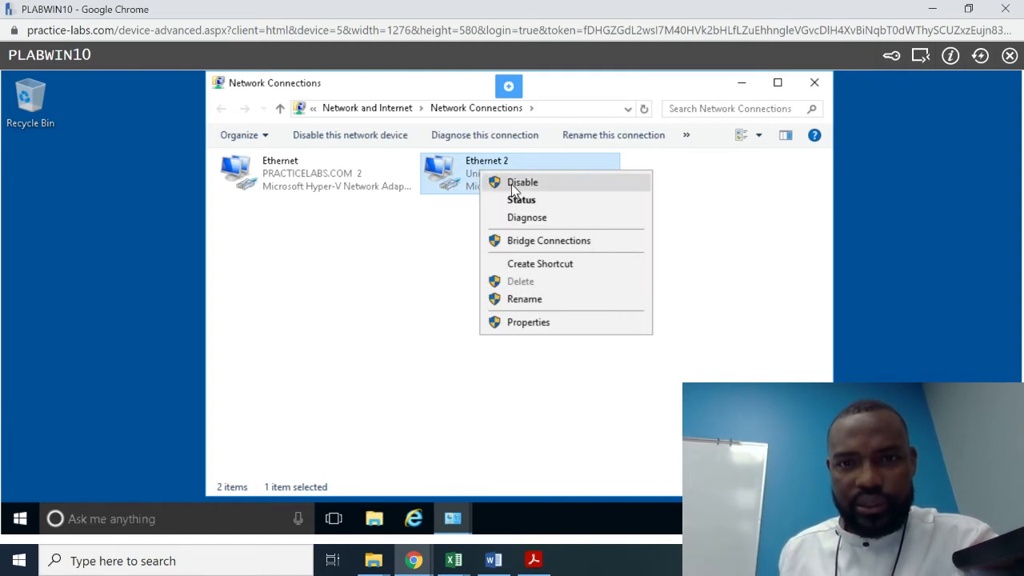
pyautogui.click(514, 184)
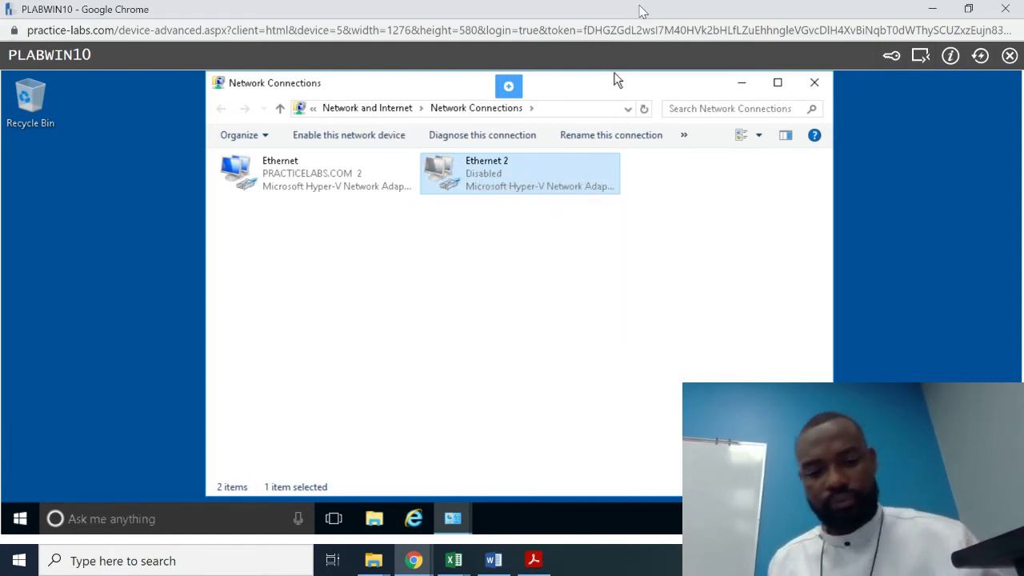
# Bring the lab instructions back beside the PLABWIN10 session and read Steps 10 and 11.
pyautogui.doubleClick(639, 10)
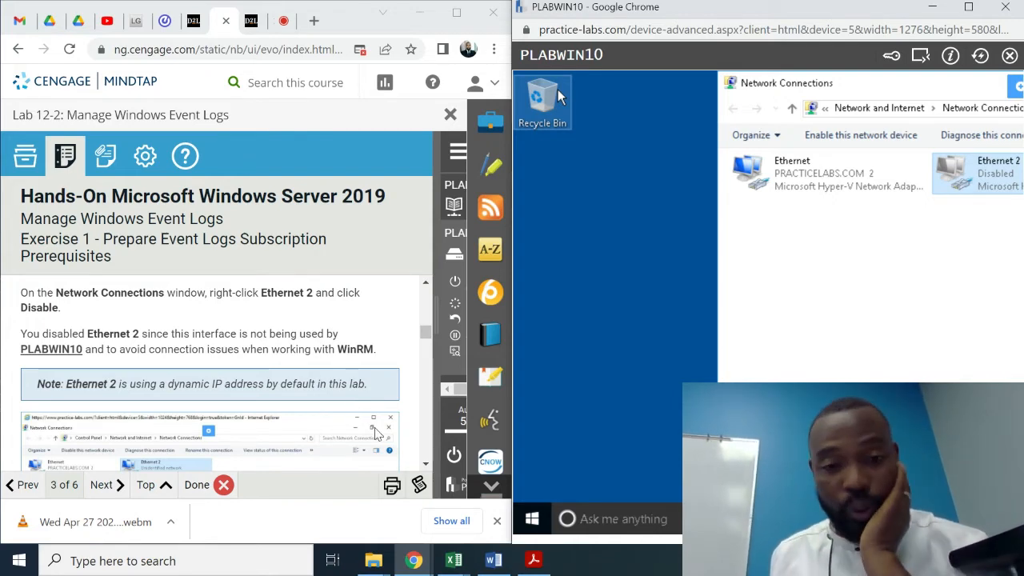
pyautogui.click(425, 464)
pyautogui.scroll(-4, 426, 464)
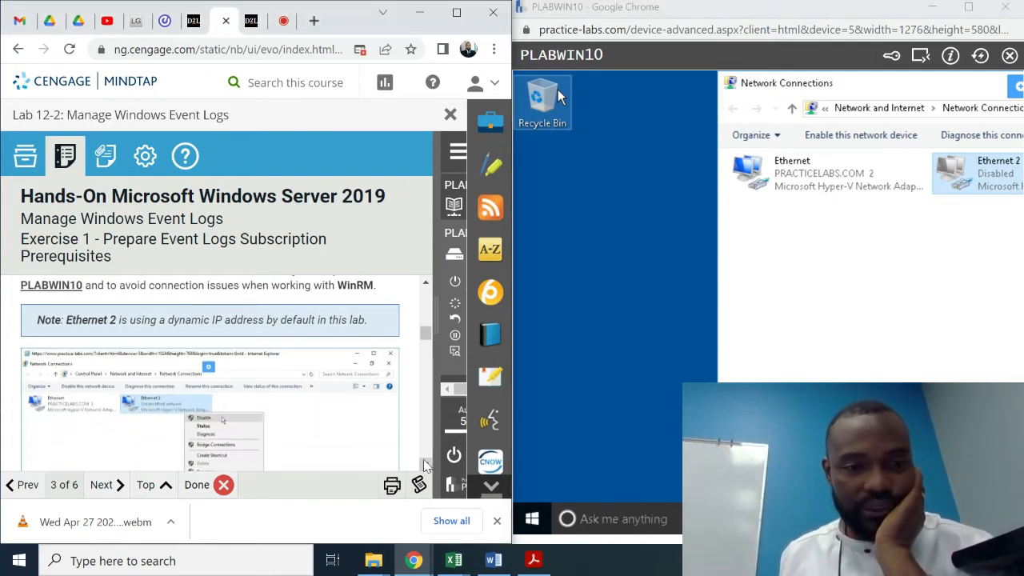
pyautogui.scroll(-5, 424, 464)
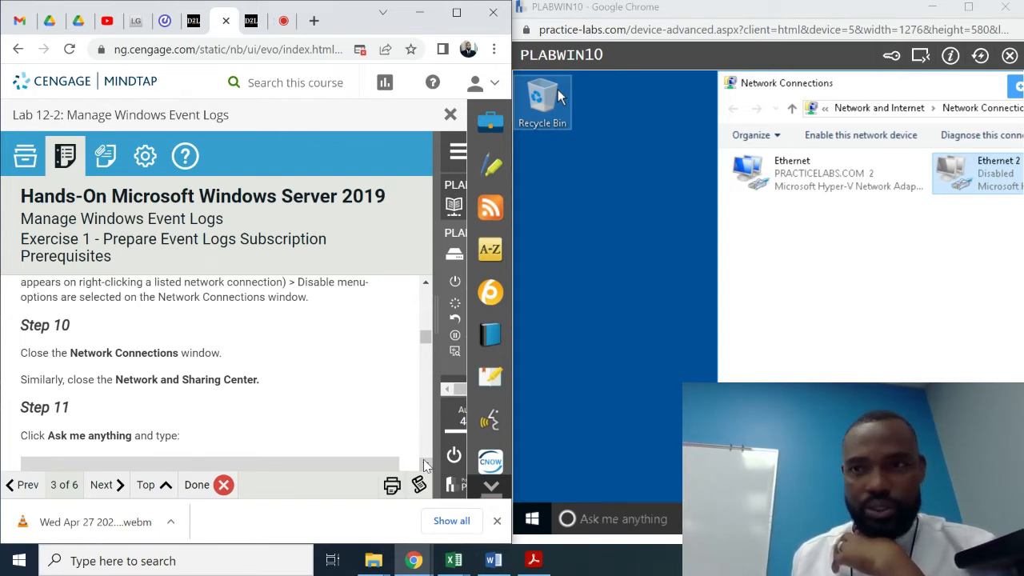
pyautogui.scroll(-3, 426, 466)
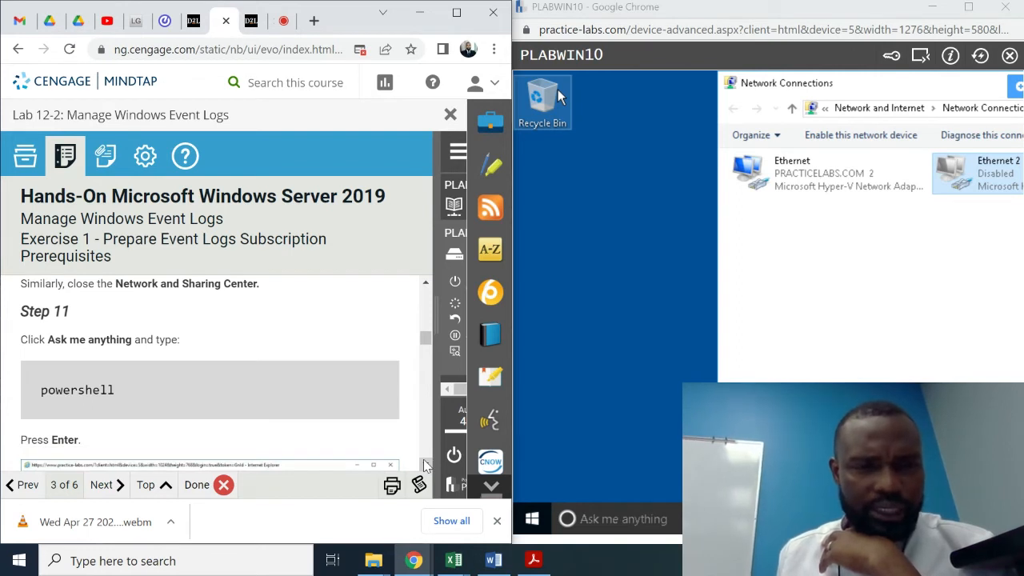
pyautogui.scroll(-2, 426, 465)
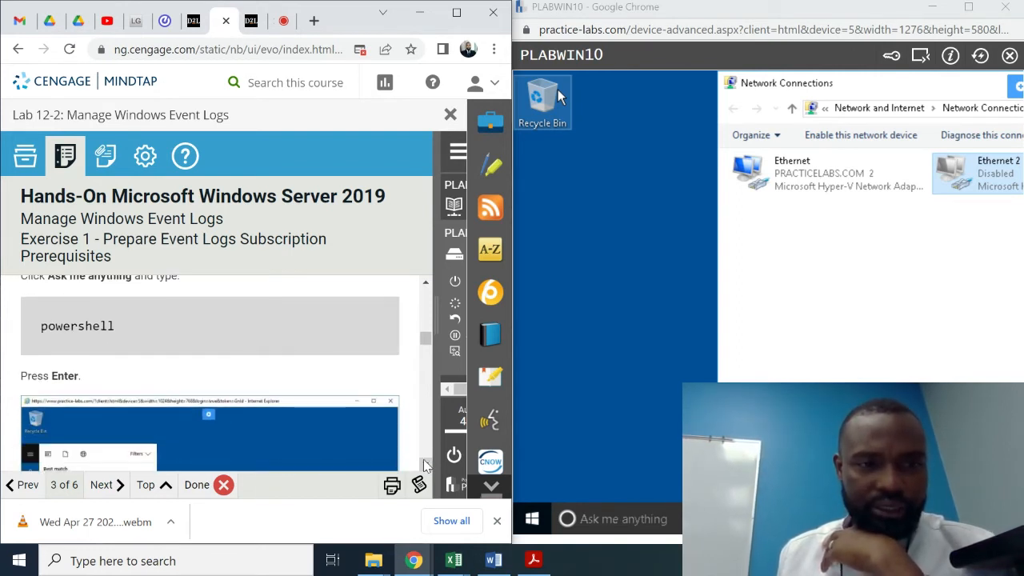
# Maximize the PLABWIN10 session and close the Network Connections and Network and Sharing Center windows.
pyautogui.click(788, 19)
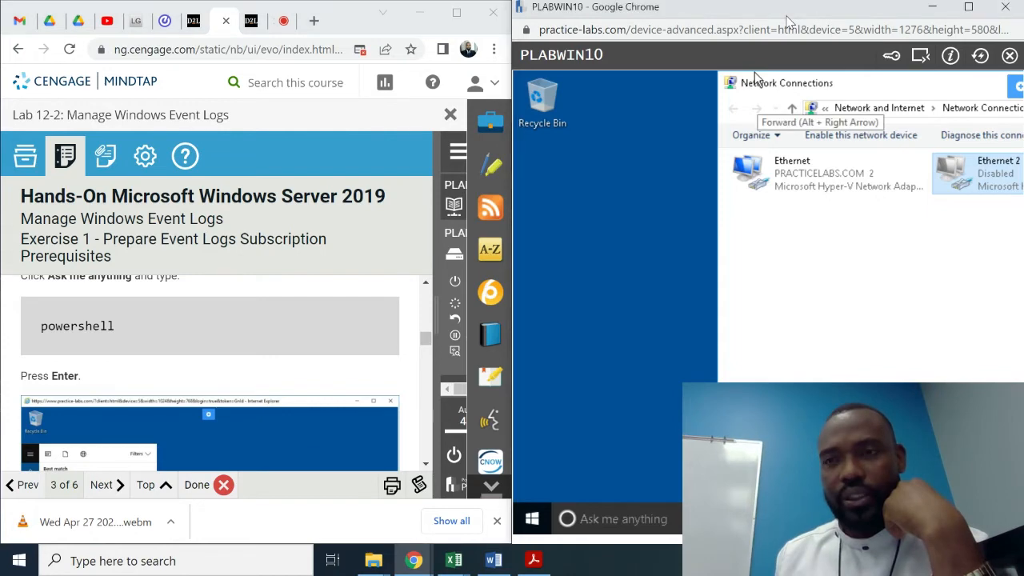
pyautogui.click(967, 8)
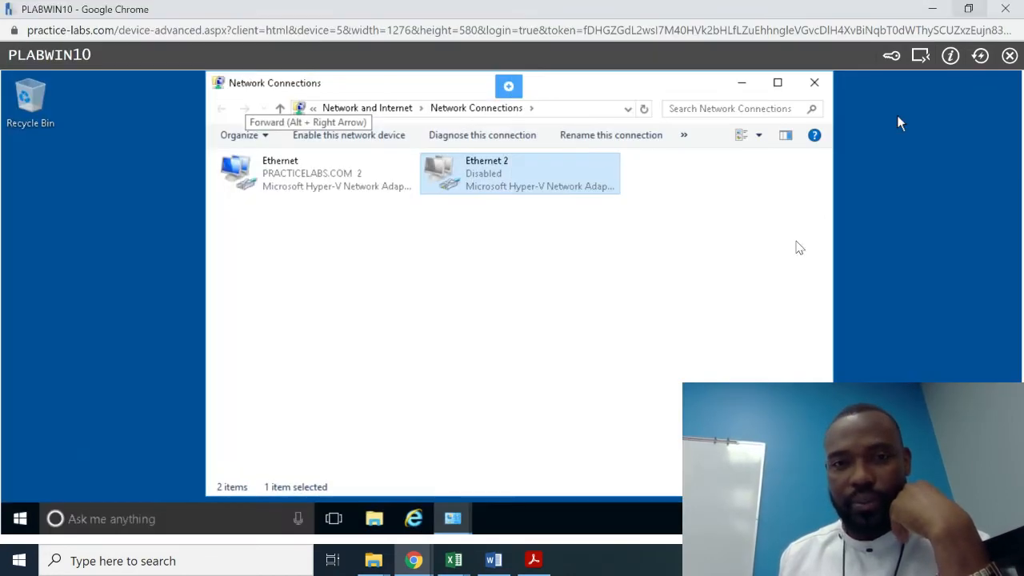
pyautogui.click(816, 83)
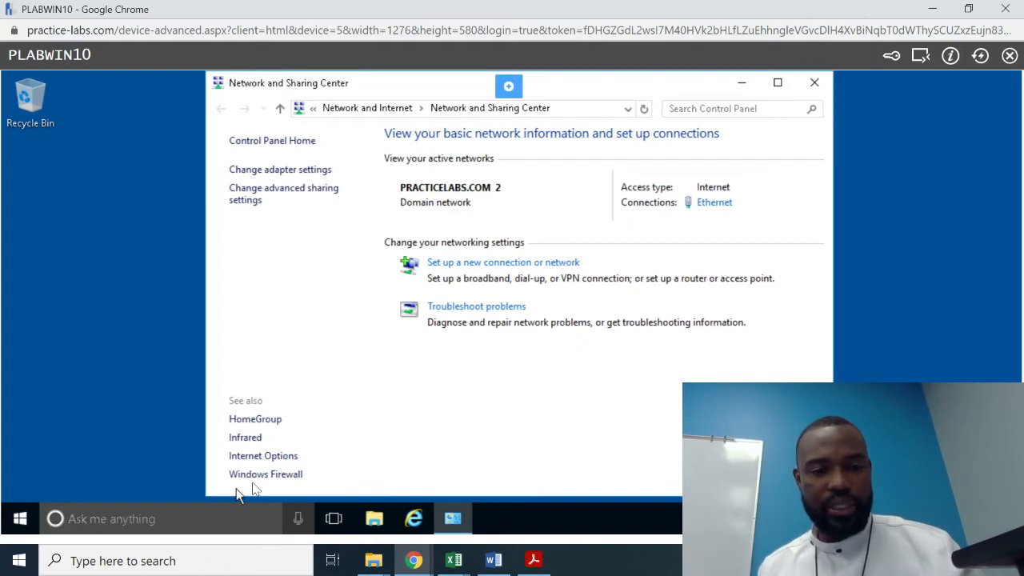
pyautogui.click(814, 83)
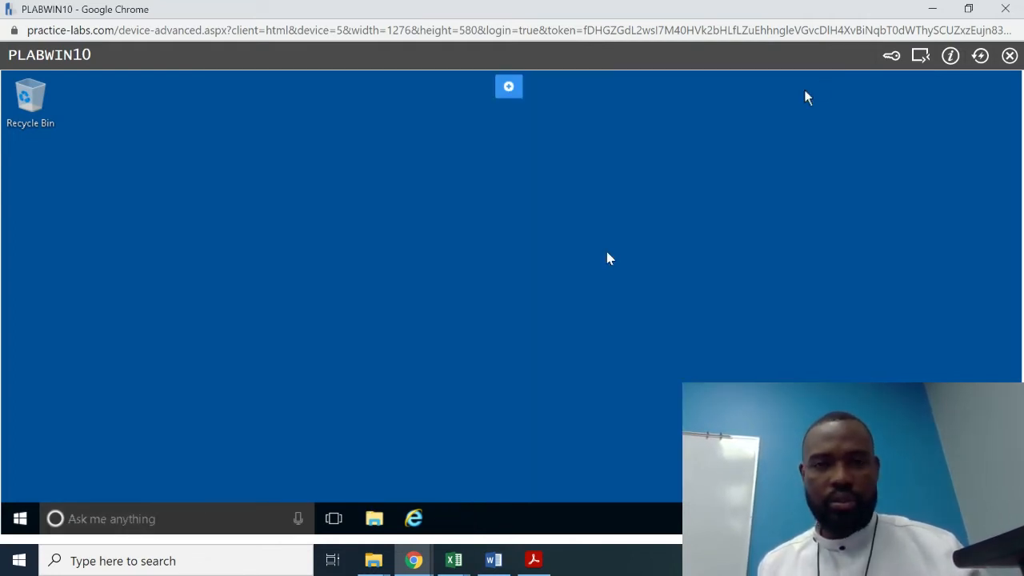
# Search PLABWIN10 for powers and open Windows PowerShell.
pyautogui.click(164, 526)
pyautogui.write('p')
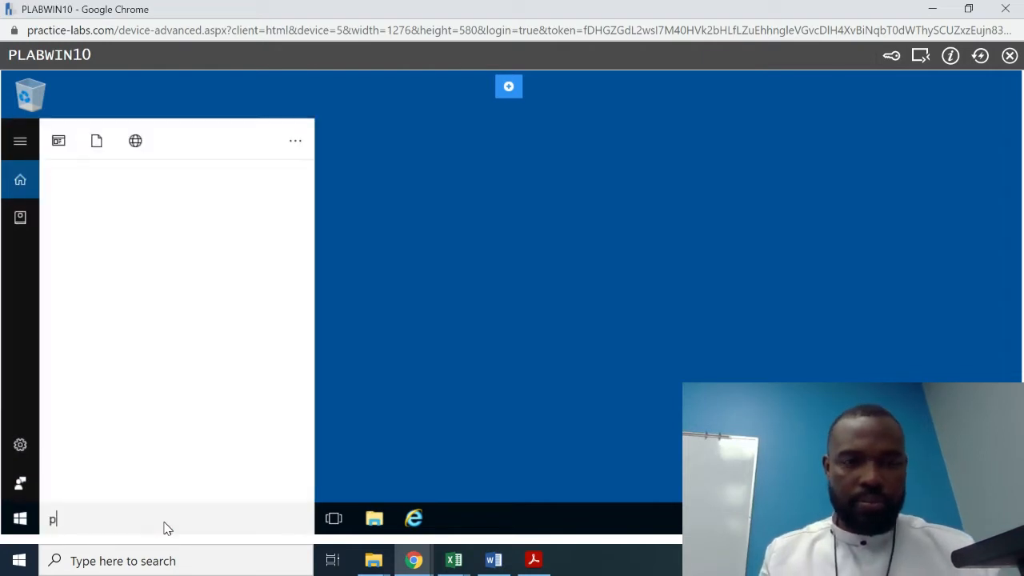
pyautogui.write('owers')
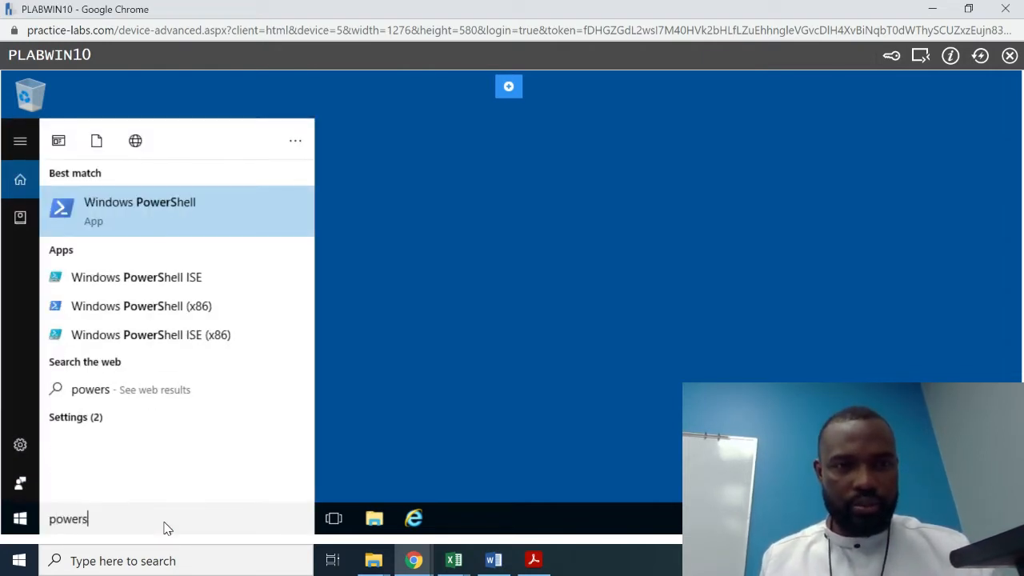
pyautogui.press('Return')
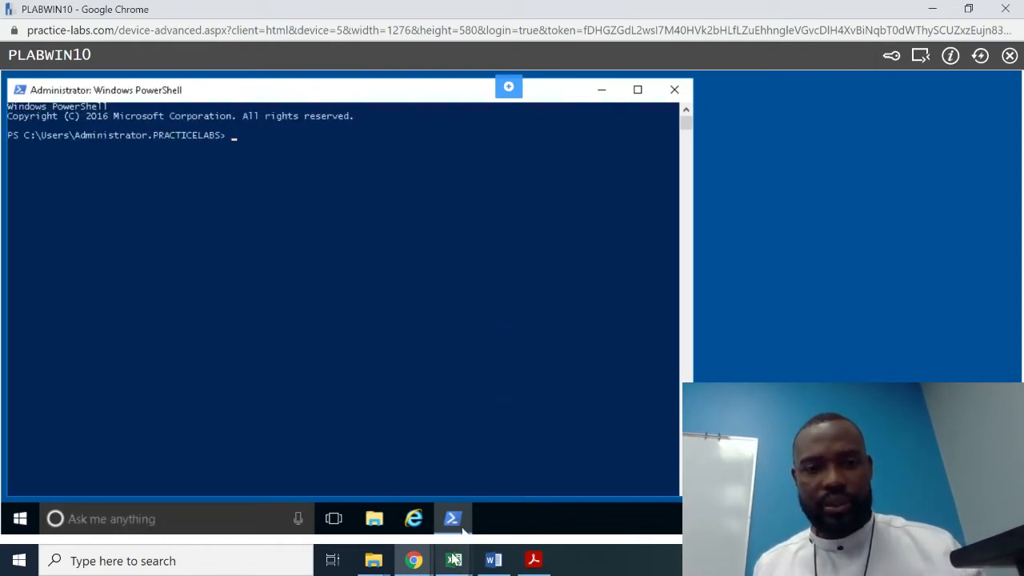
# Switch to the MindTap lab instructions and read the PowerShell command given in Step 12.
pyautogui.moveTo(427, 565)
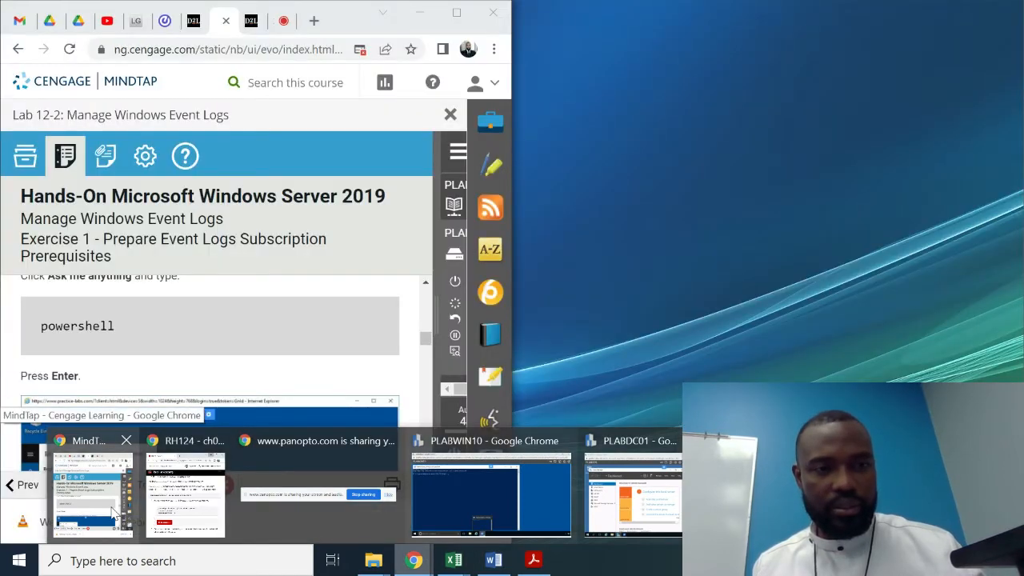
pyautogui.click(115, 513)
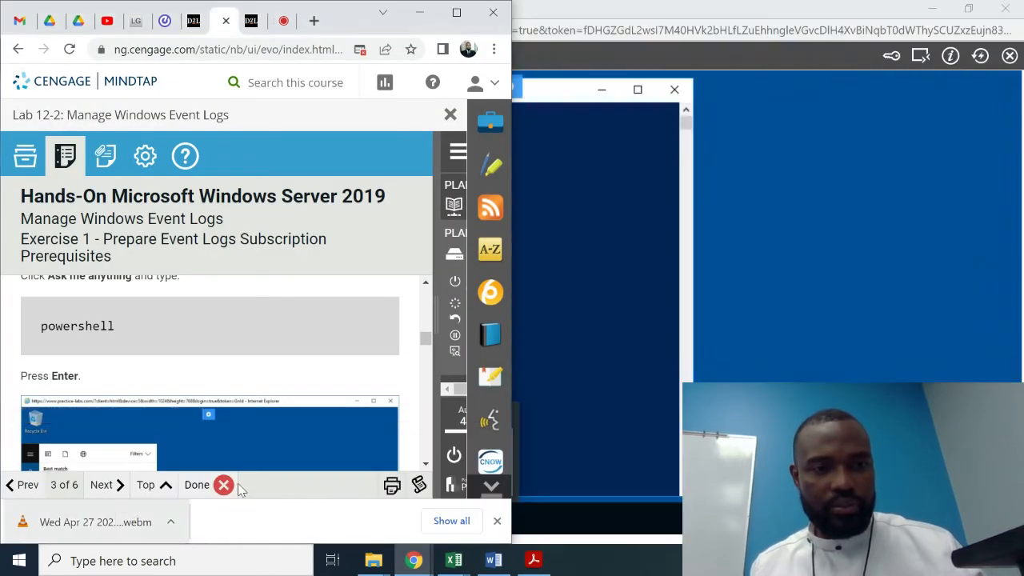
pyautogui.scroll(-5, 426, 468)
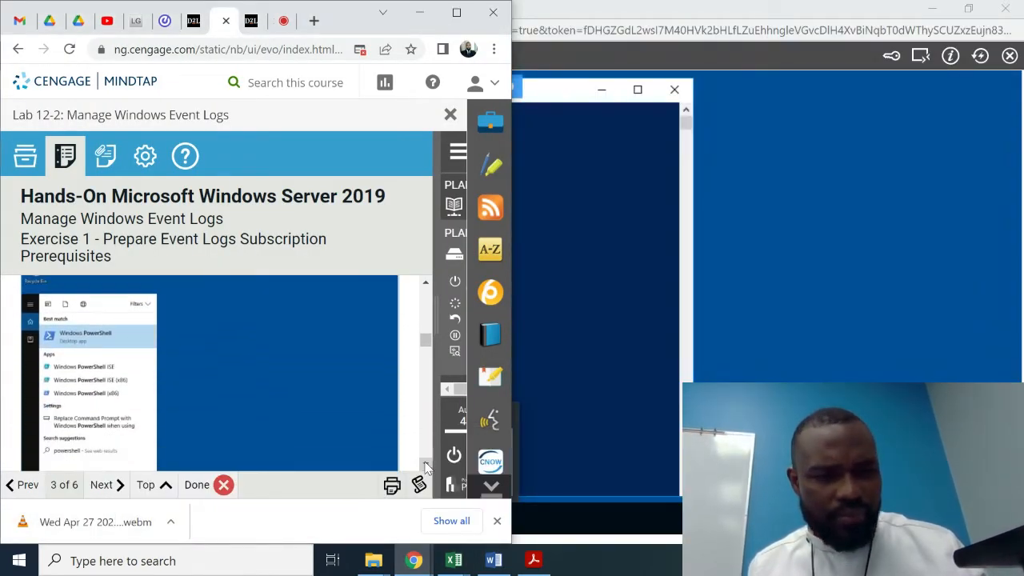
pyautogui.scroll(-3, 426, 468)
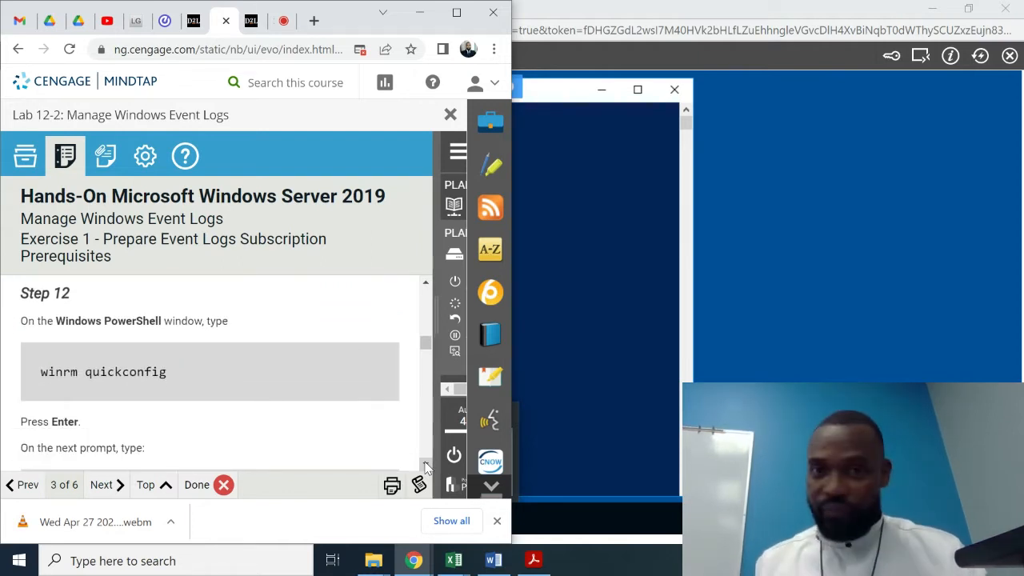
pyautogui.click(426, 464)
# Return to the PLABWIN10 session and run winrm quickconfig in Windows PowerShell.
pyautogui.click(583, 145)
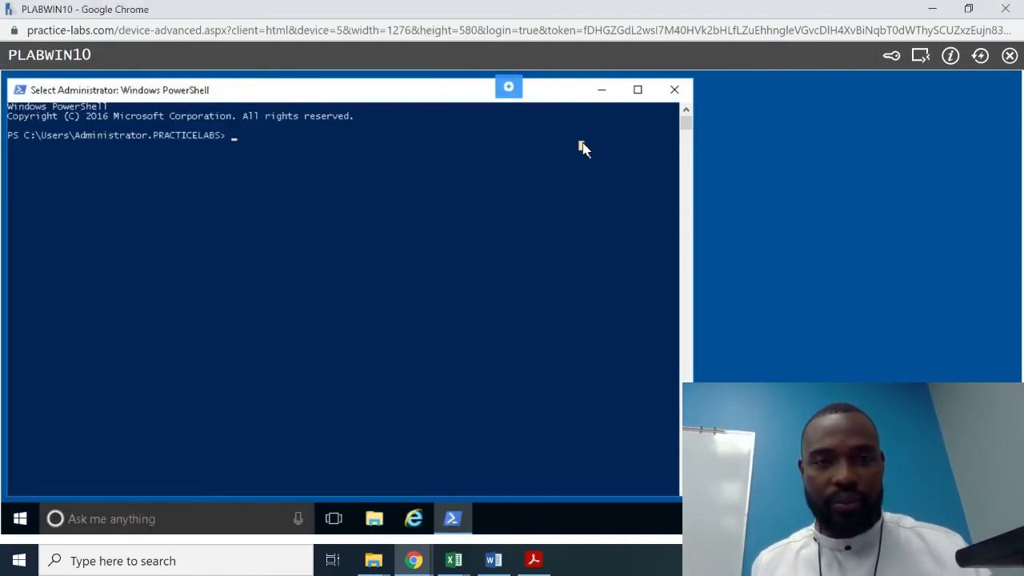
pyautogui.write('win')
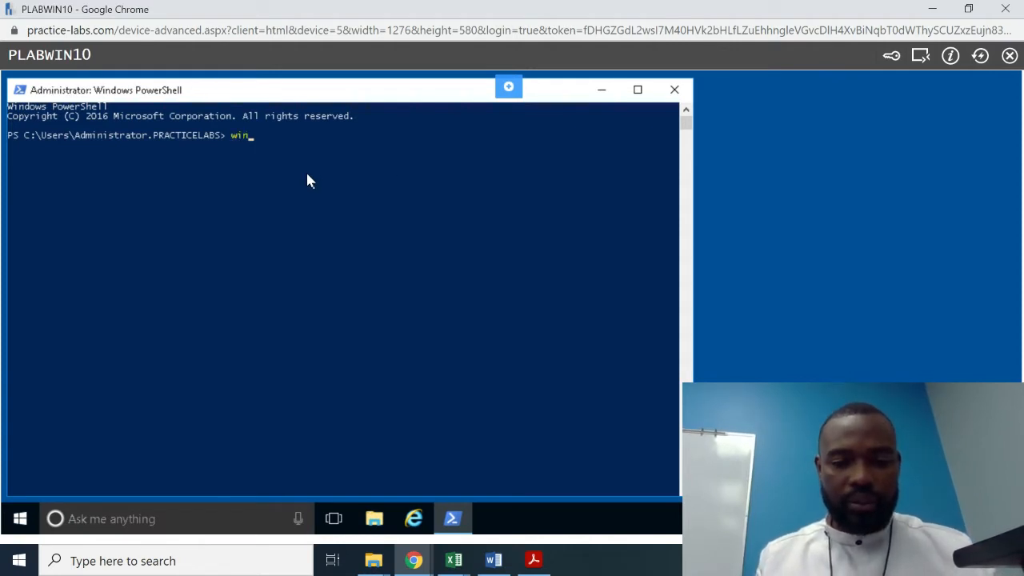
pyautogui.write('r')
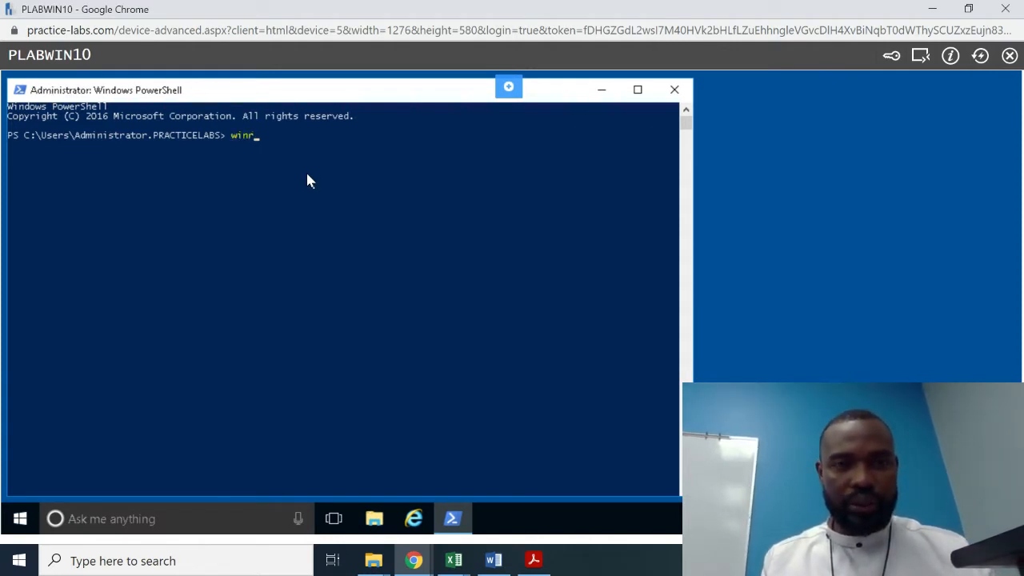
pyautogui.write('m ')
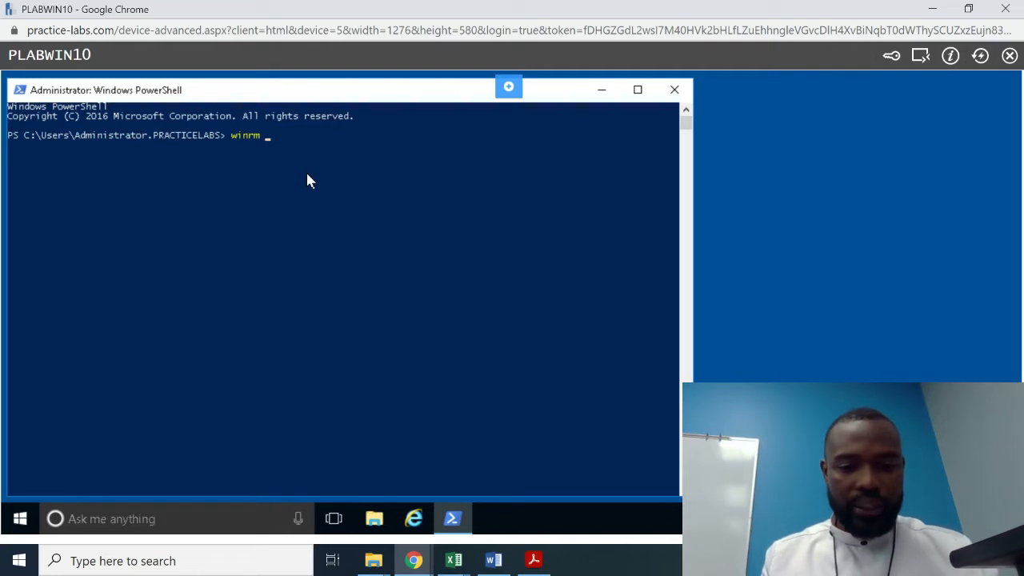
pyautogui.write('quickc')
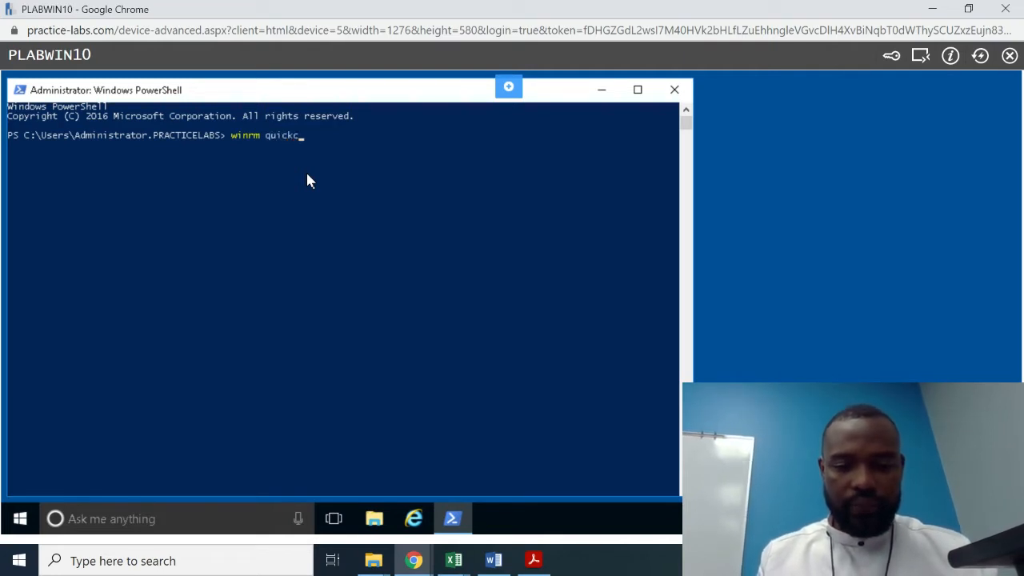
pyautogui.write('onfig')
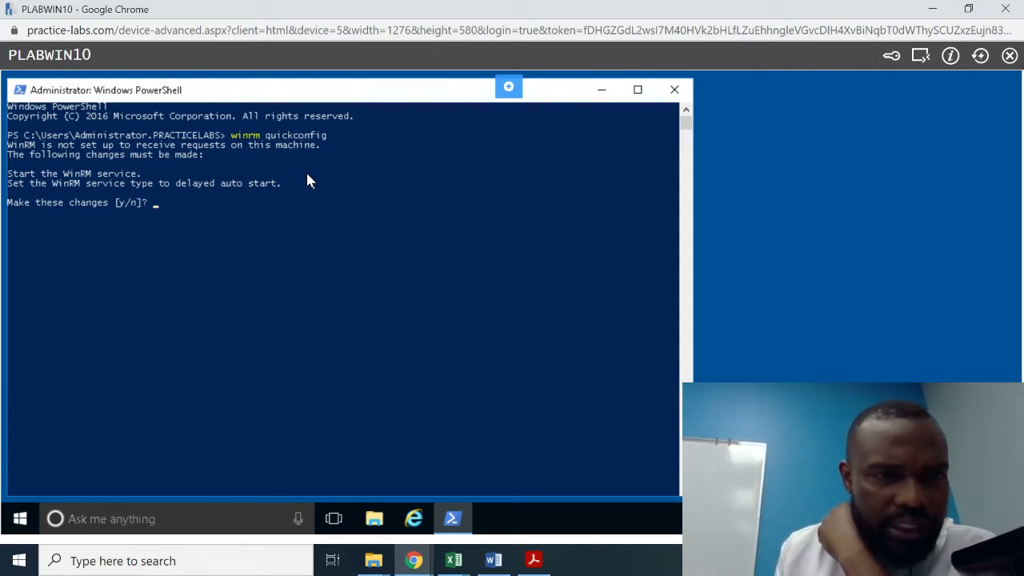
# Answer y to both WinRM prompts to start the service with delayed auto start and enable the firewall exception.
pyautogui.write('y')
pyautogui.press('Return')
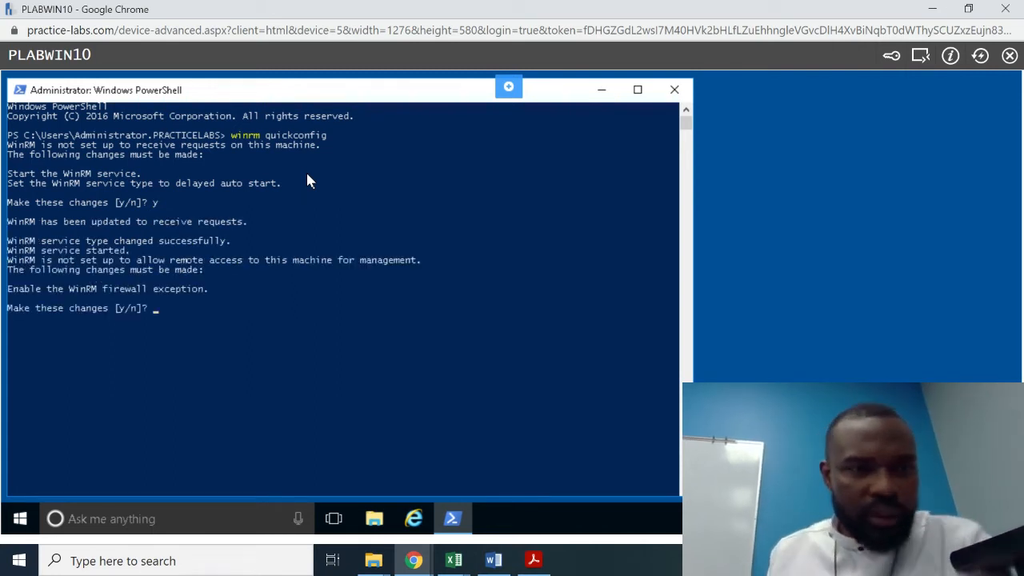
pyautogui.write('y')
pyautogui.press('Return')
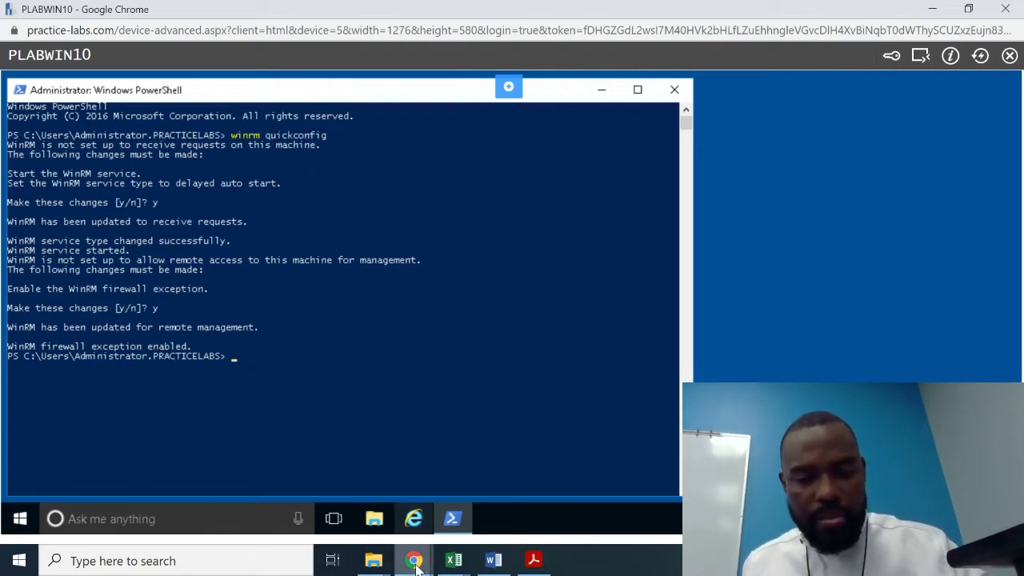
# Switch to the MindTap lab instructions and read from the WinRM confirmation in Step 13 through Task 2 Step 1 on the WinHTTP proxy.
pyautogui.moveTo(416, 560)
pyautogui.click(92, 497)
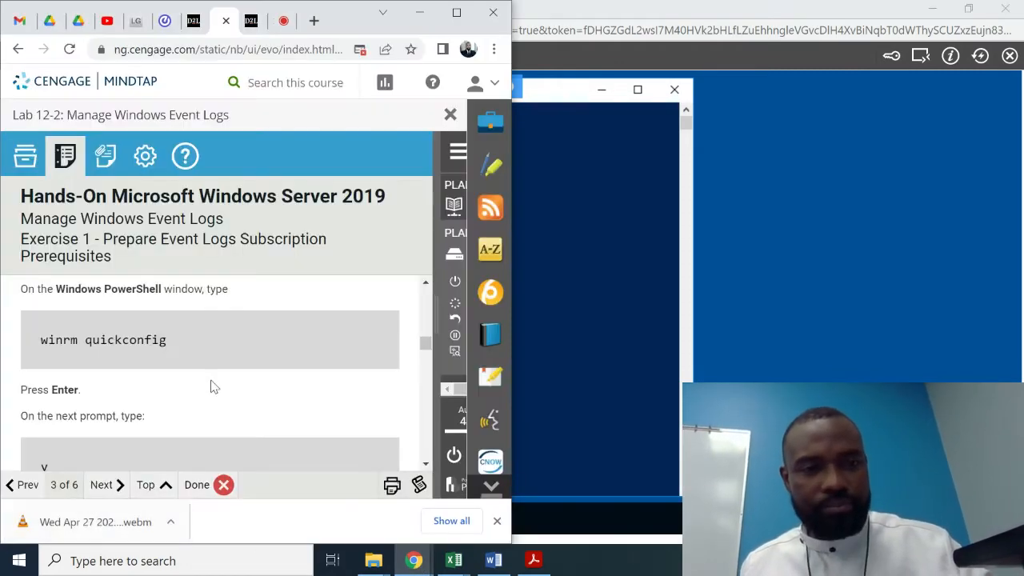
pyautogui.scroll(-3, 427, 464)
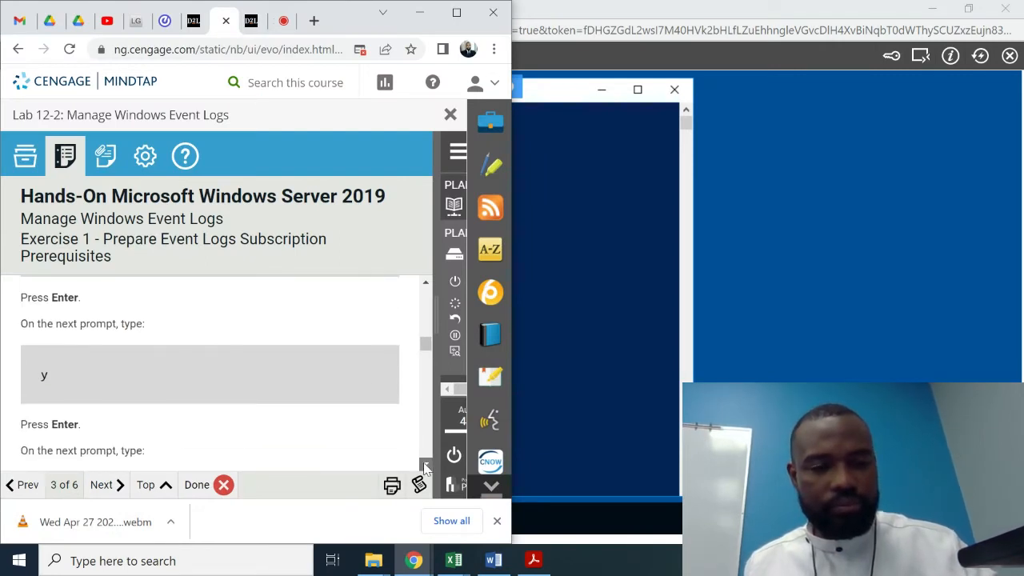
pyautogui.scroll(-8, 428, 468)
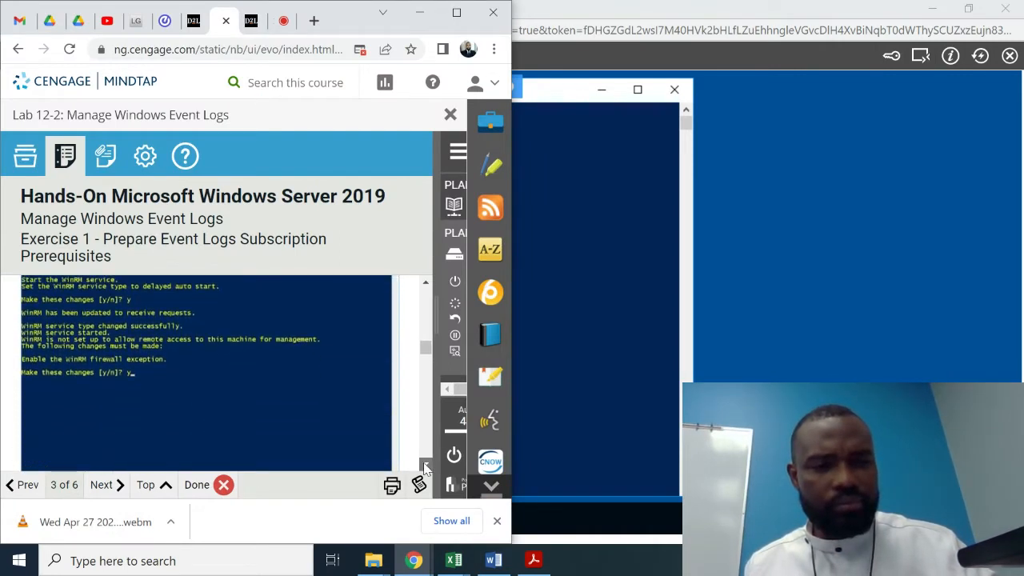
pyautogui.scroll(-5, 427, 469)
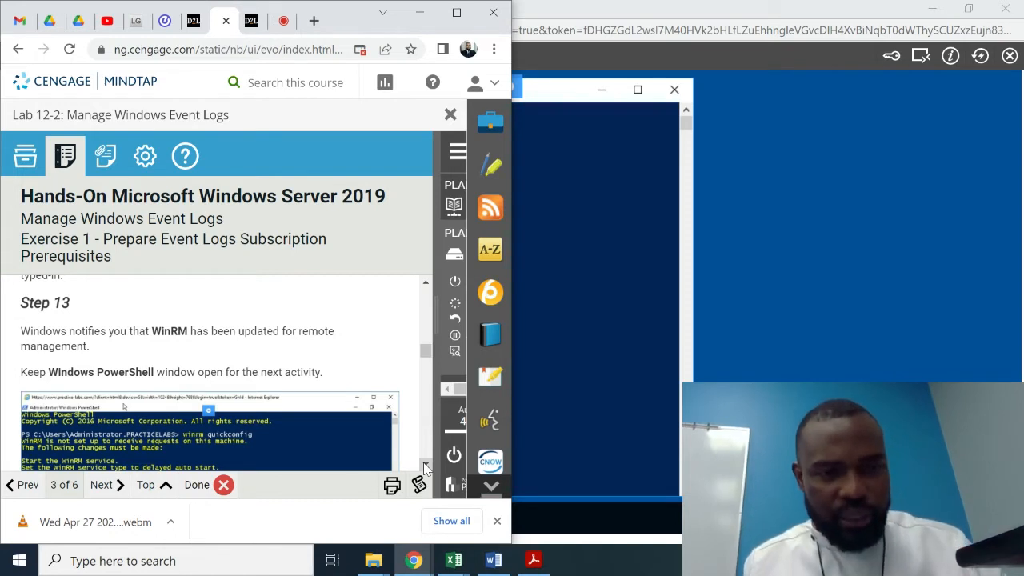
pyautogui.scroll(-5, 426, 468)
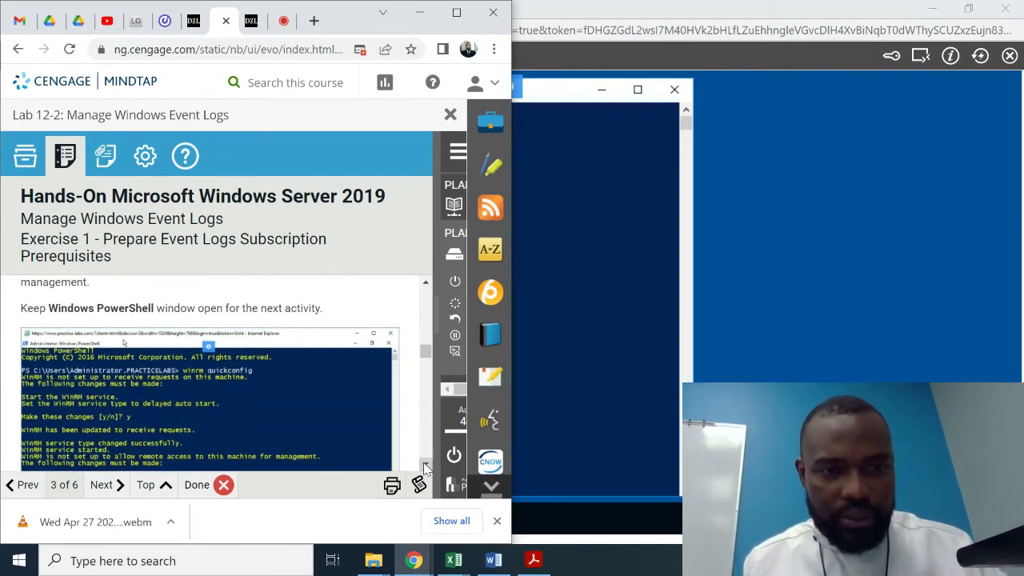
pyautogui.scroll(-4, 425, 468)
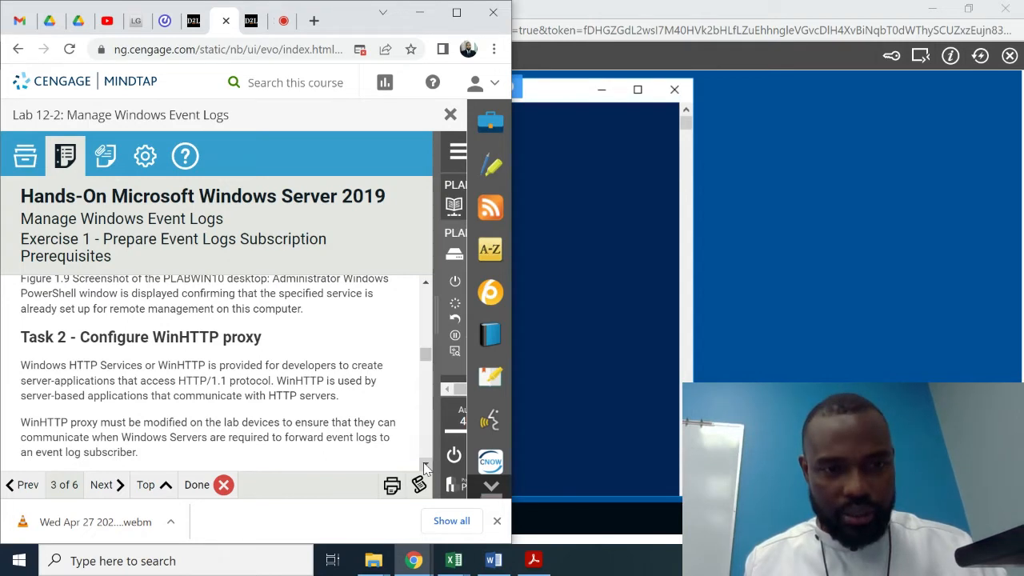
pyautogui.scroll(-4, 424, 468)
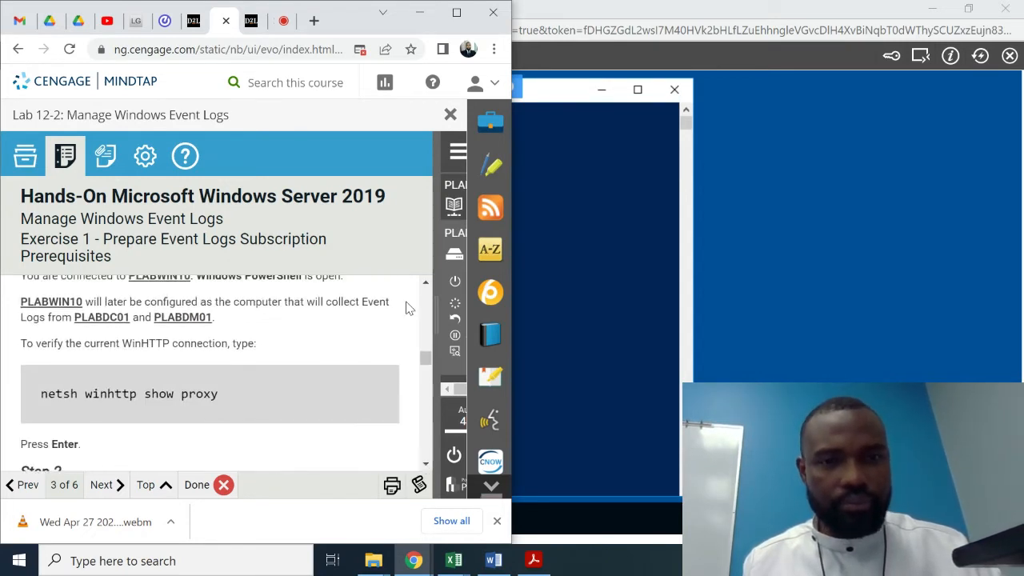
pyautogui.click(427, 283)
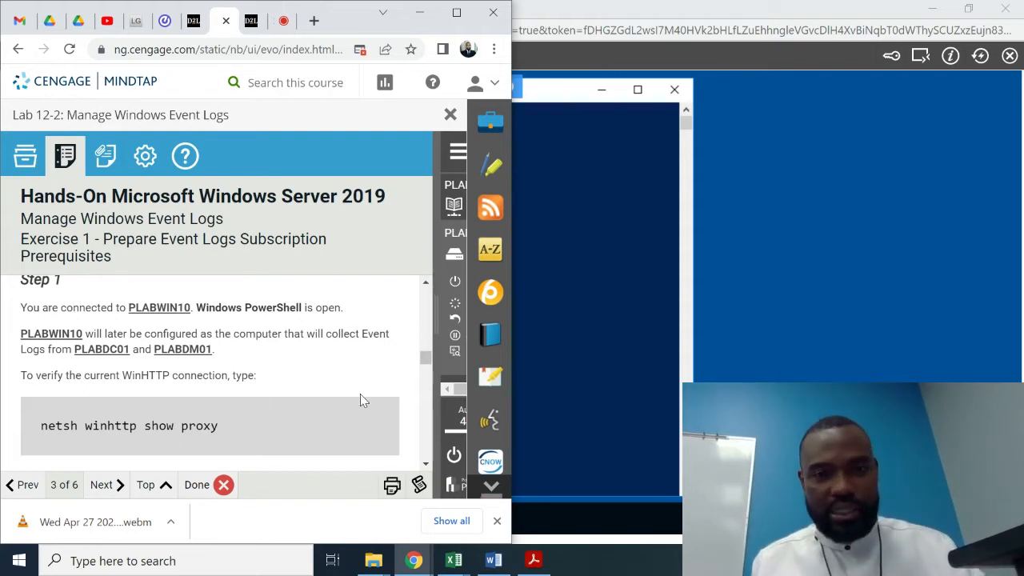
# Restore the PLABWIN10 session window beside the instructions and run netsh winhttp show proxy in Windows PowerShell.
pyautogui.doubleClick(780, 15)
pyautogui.doubleClick(780, 14)
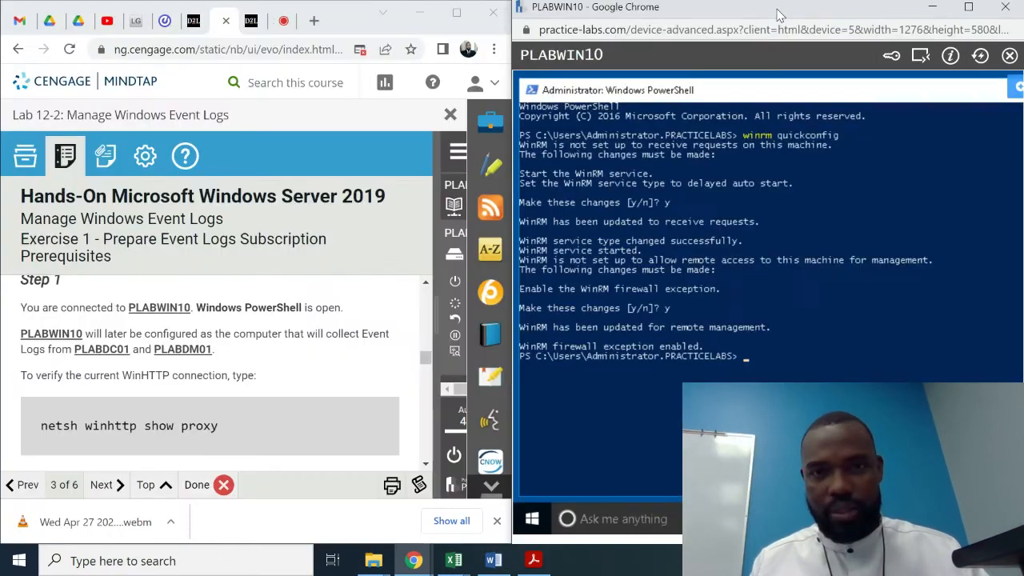
pyautogui.click(739, 358)
pyautogui.write('n')
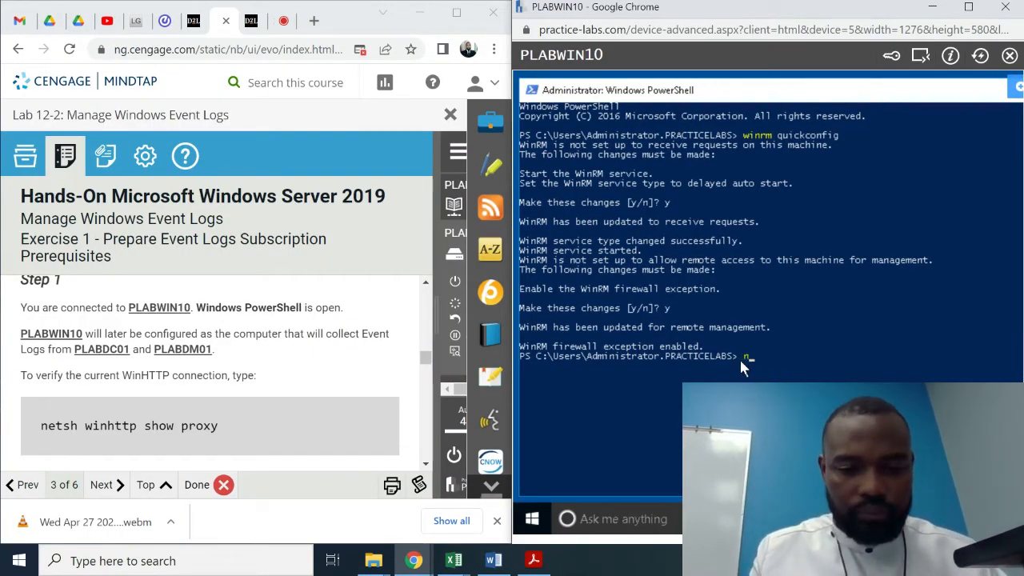
pyautogui.write('ets')
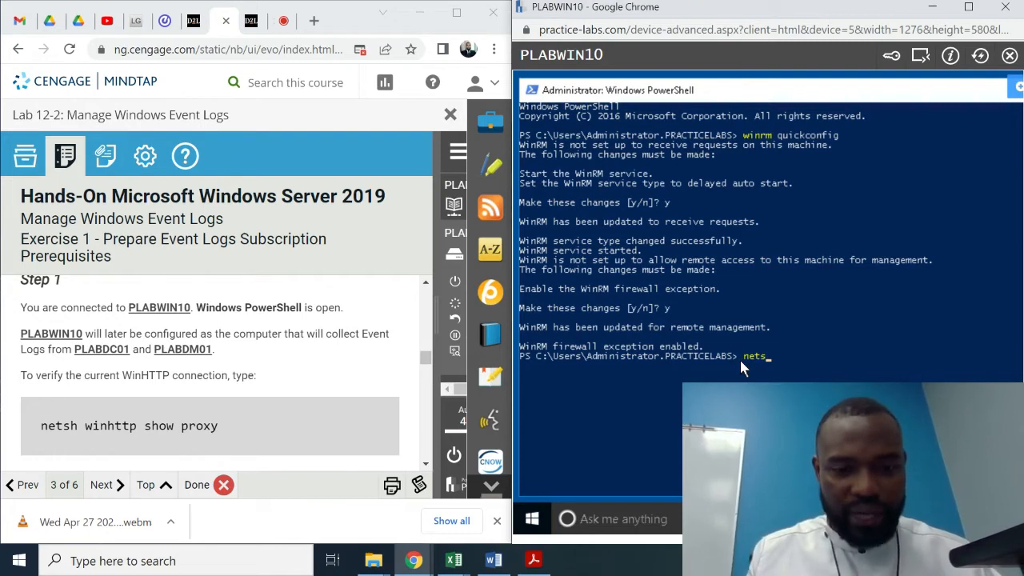
pyautogui.write('h')
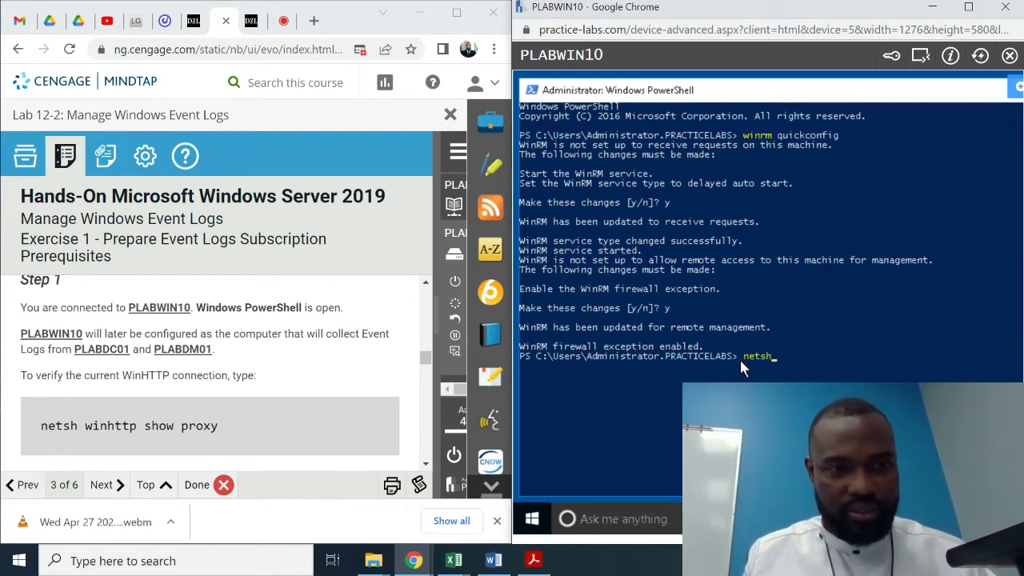
pyautogui.write(' win')
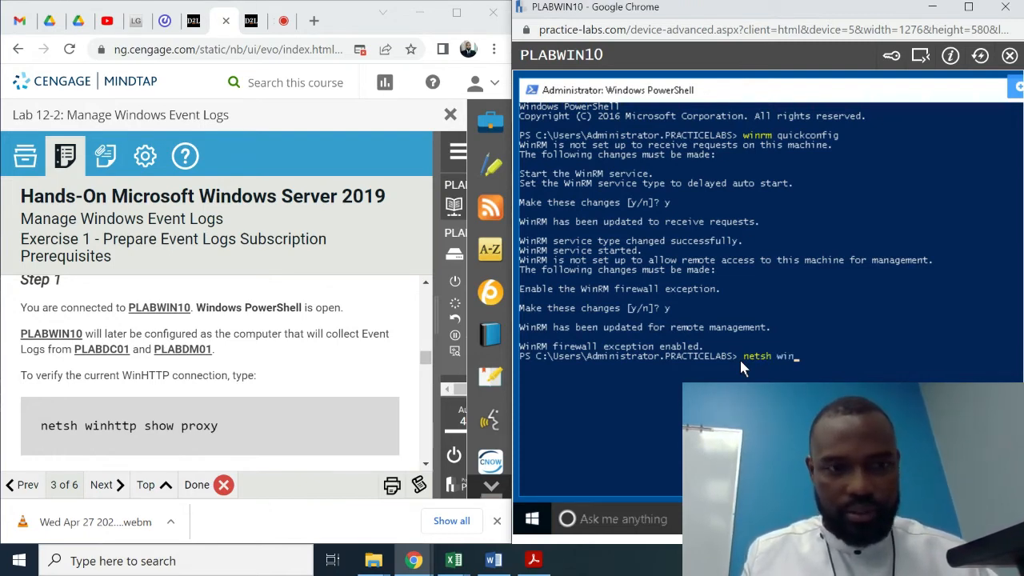
pyautogui.write('h')
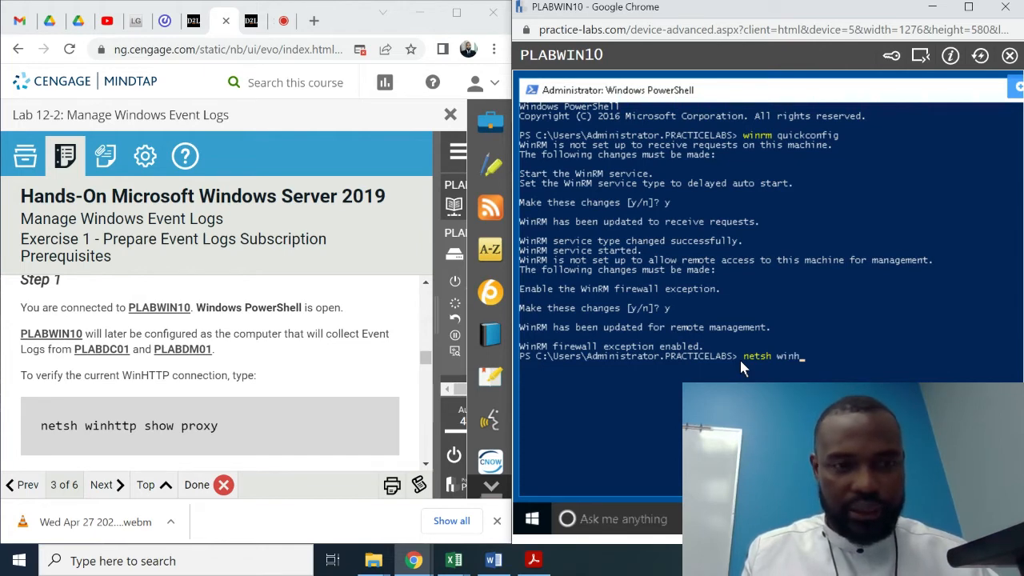
pyautogui.write('ttp')
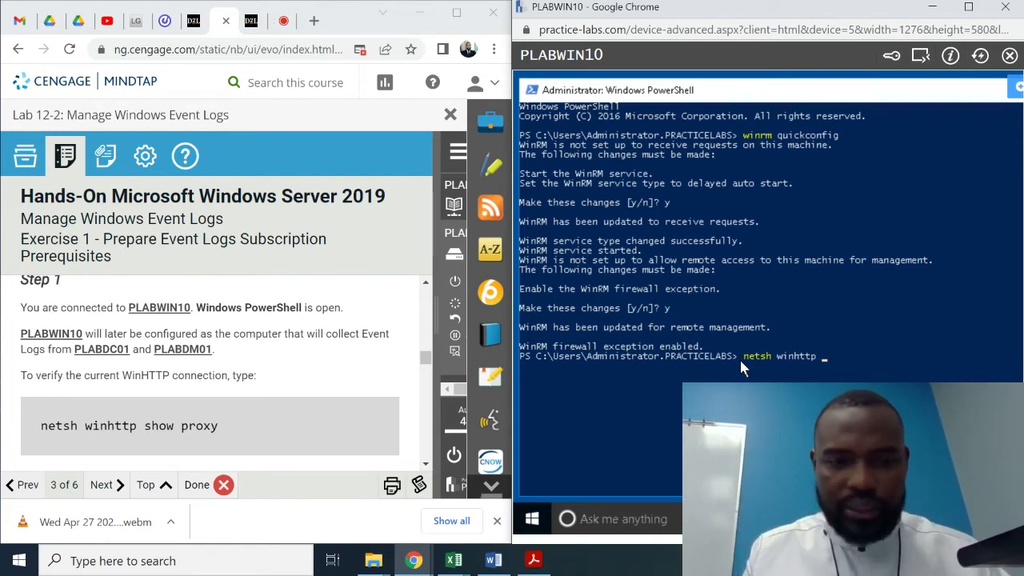
pyautogui.write('show p')
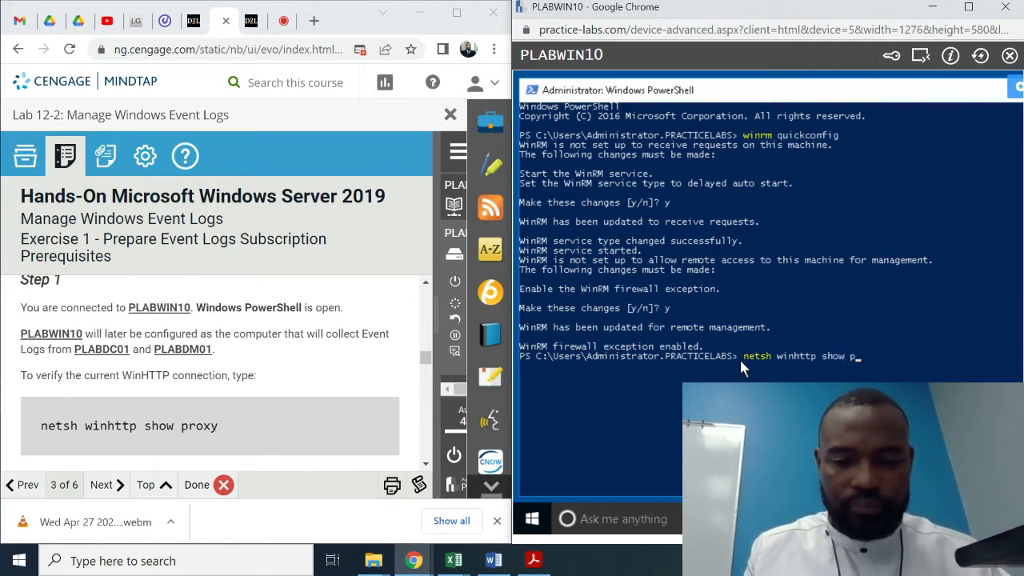
pyautogui.write('roxy')
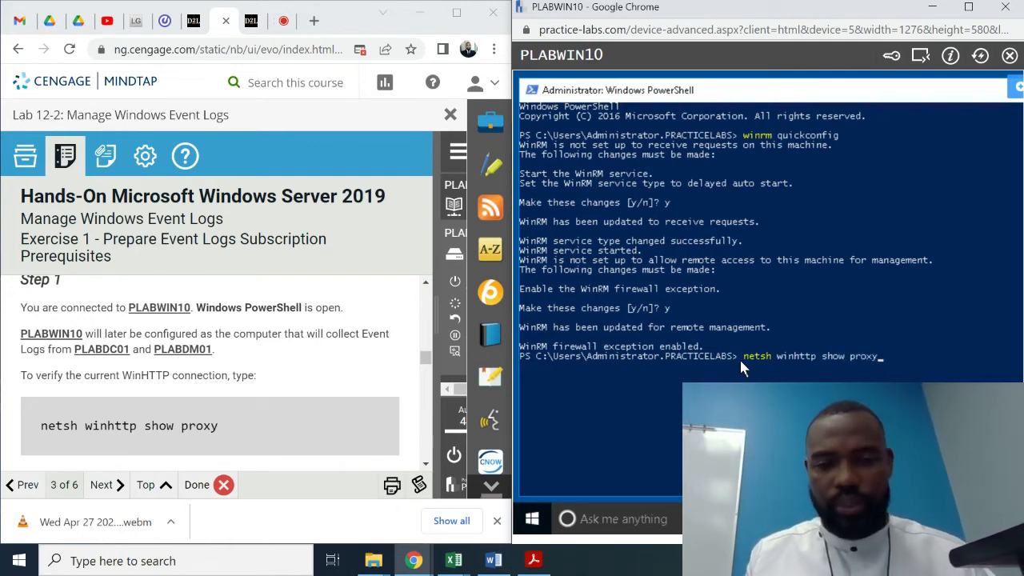
pyautogui.press('Return')
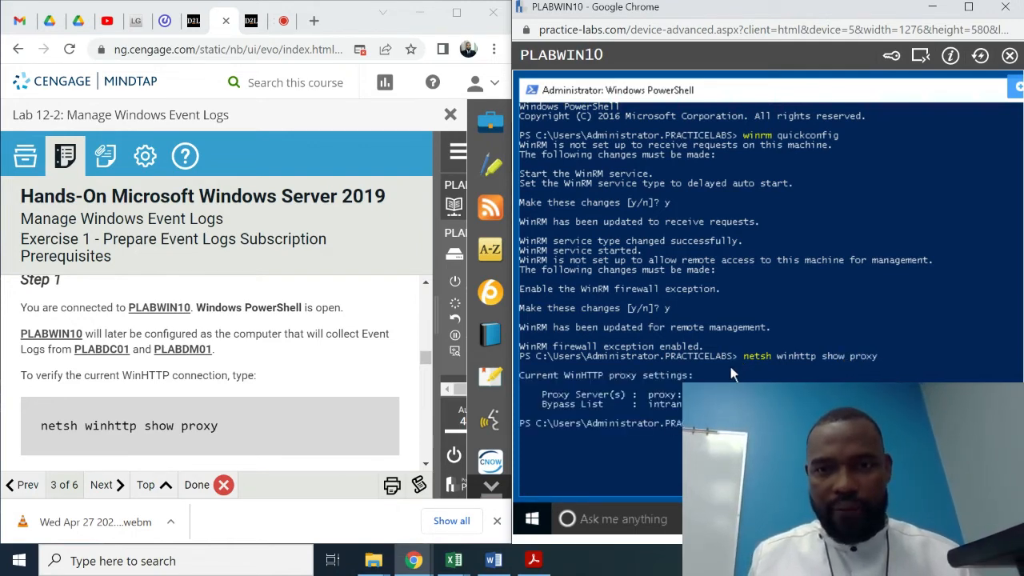
# Follow Task 2 Step 2 of the instructions and run netsh winhttp reset proxy in PowerShell on PLABWIN10 to use a direct access connection.
pyautogui.click(427, 464)
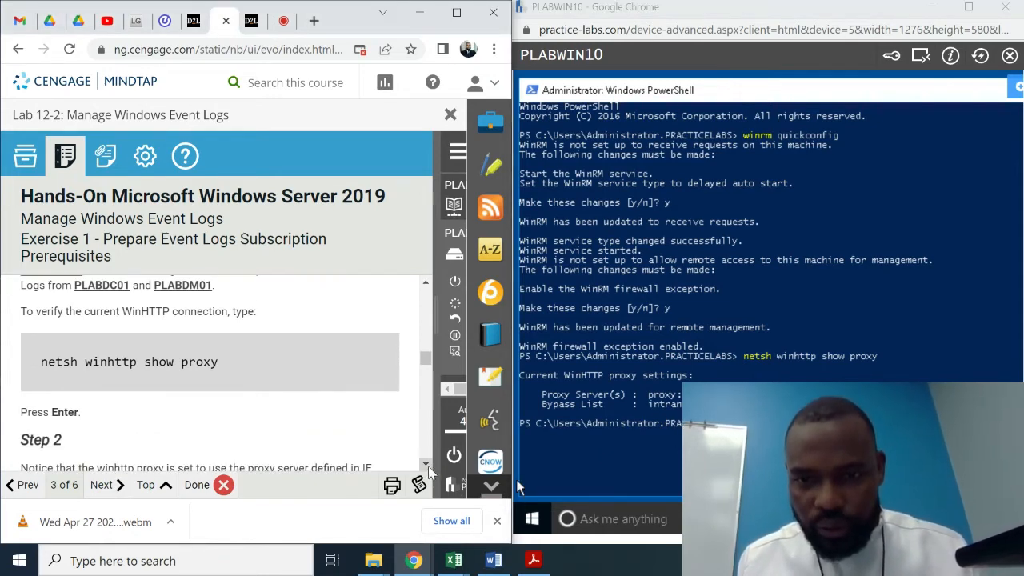
pyautogui.click(426, 464)
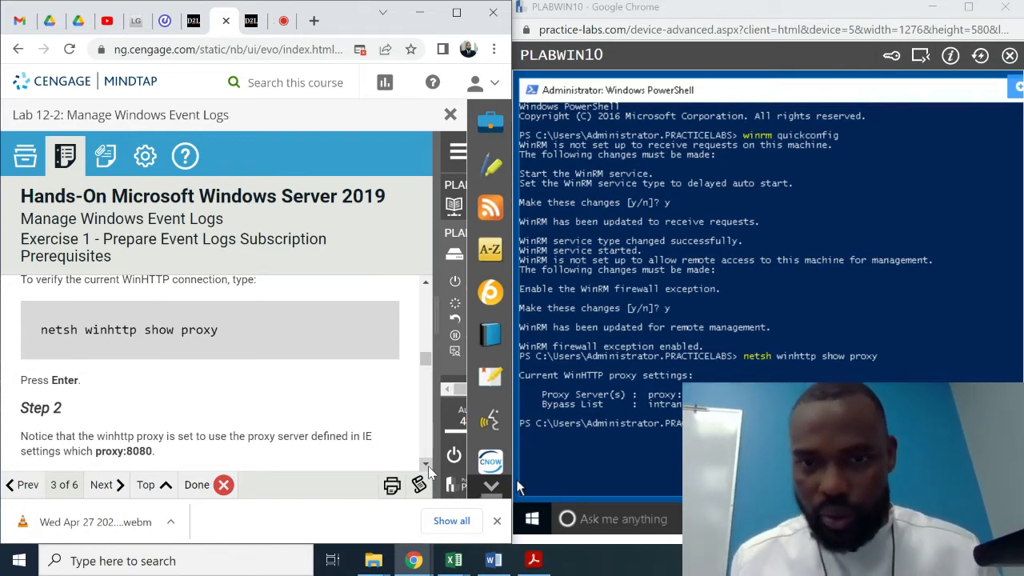
pyautogui.click(426, 465)
pyautogui.click(426, 465)
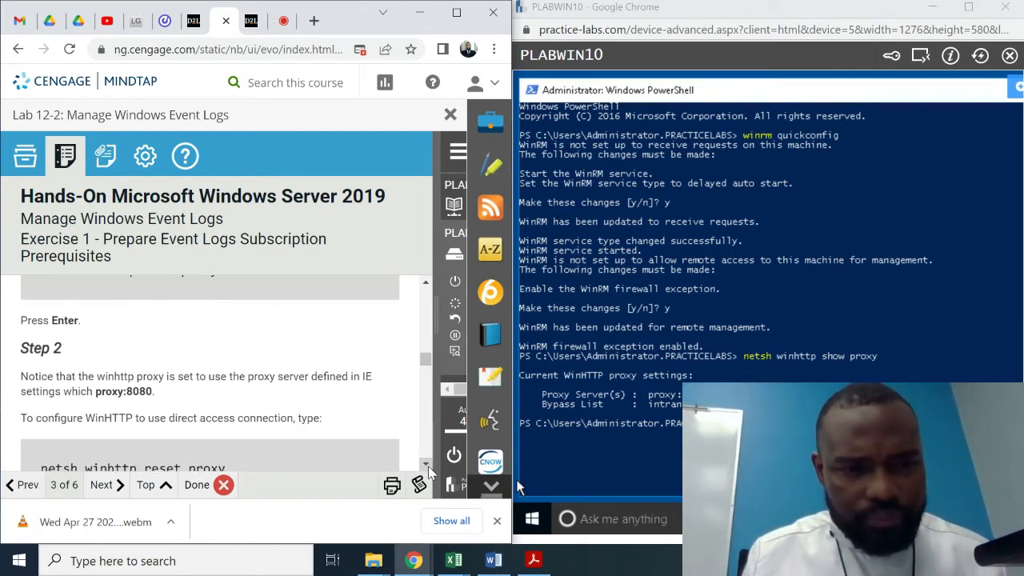
pyautogui.click(426, 465)
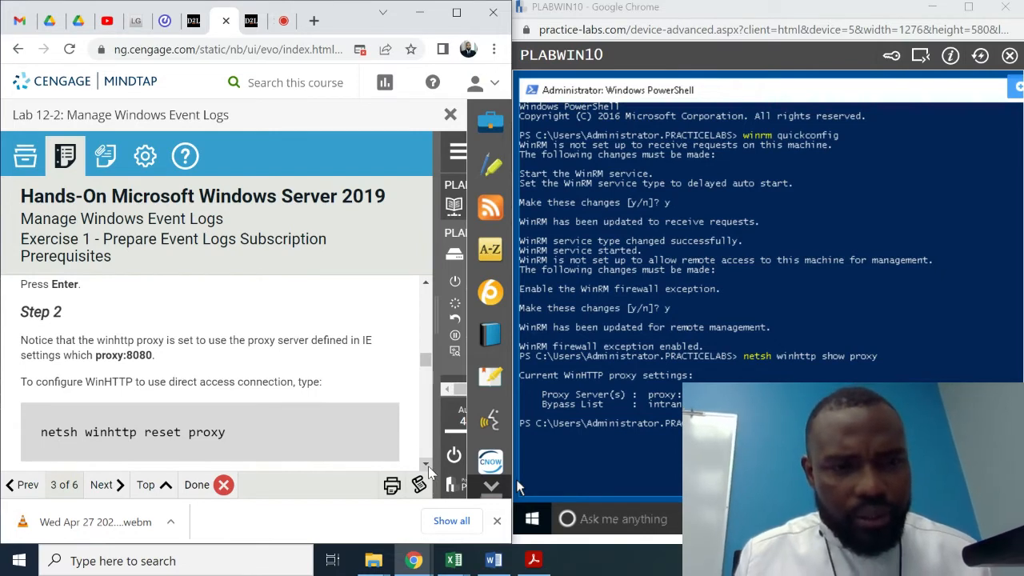
pyautogui.click(426, 465)
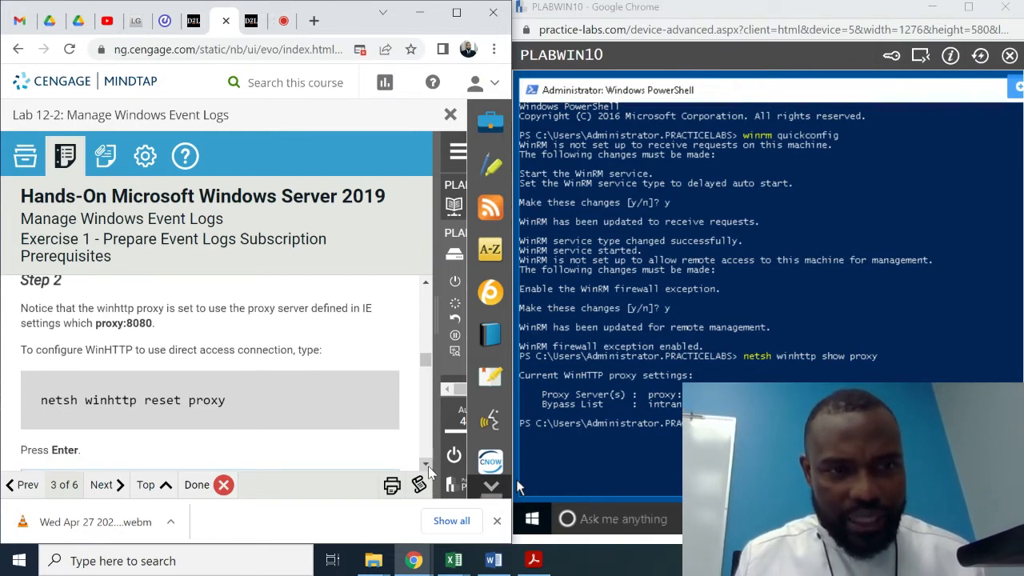
pyautogui.click(426, 465)
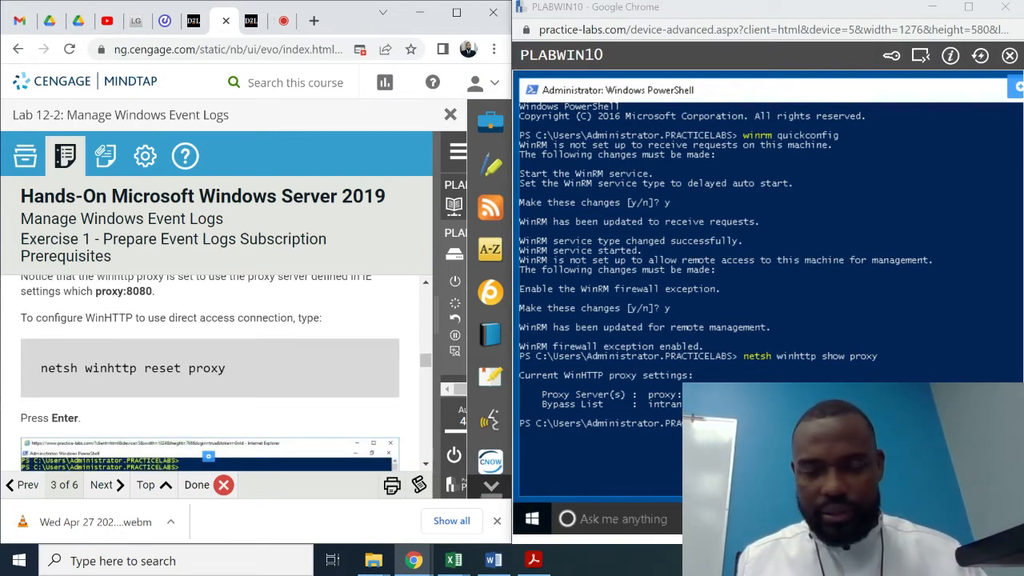
pyautogui.click(694, 418)
pyautogui.write('n')
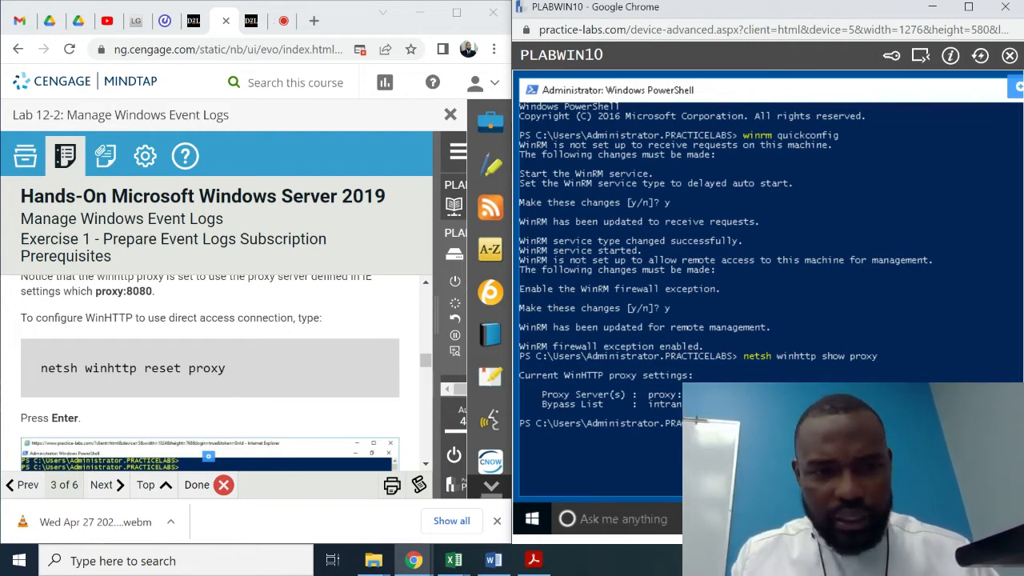
pyautogui.press('Return')
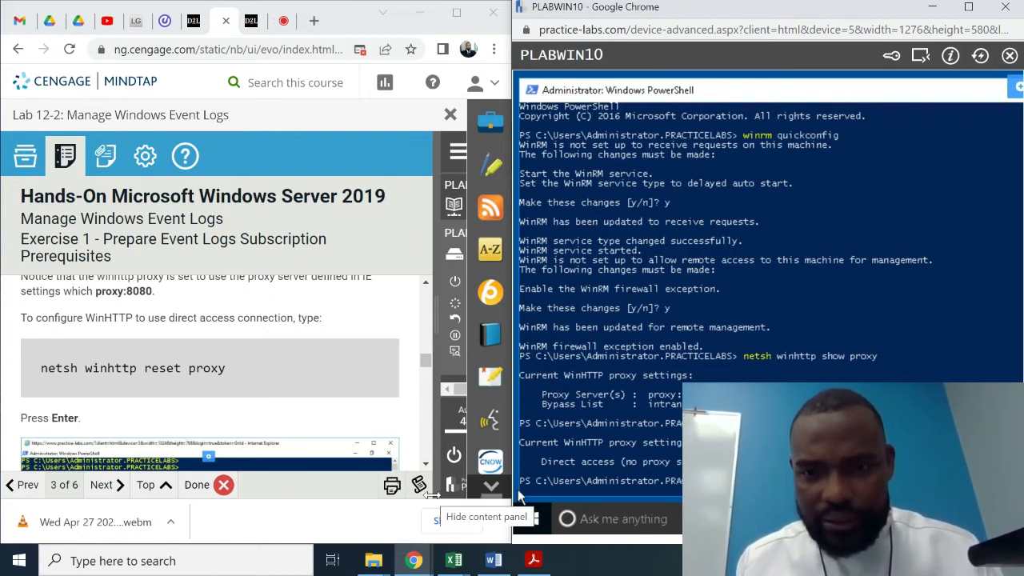
# Review Task 2 Steps 2 and 3 in the lab instructions, comparing their PowerShell screenshots with the WinHTTP proxy output on PLABWIN10.
pyautogui.click(426, 466)
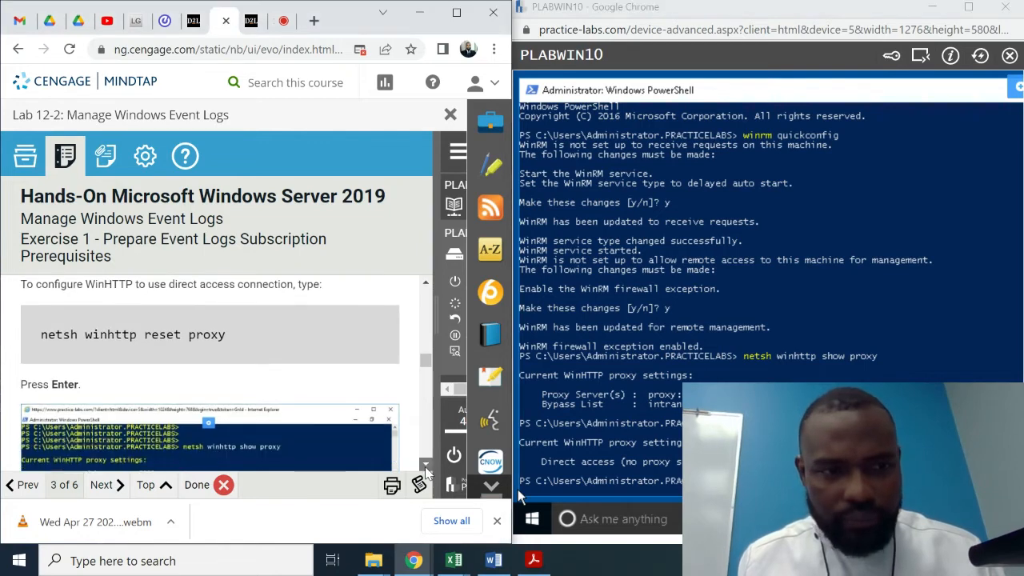
pyautogui.click(425, 466)
pyautogui.click(426, 466)
pyautogui.click(426, 466)
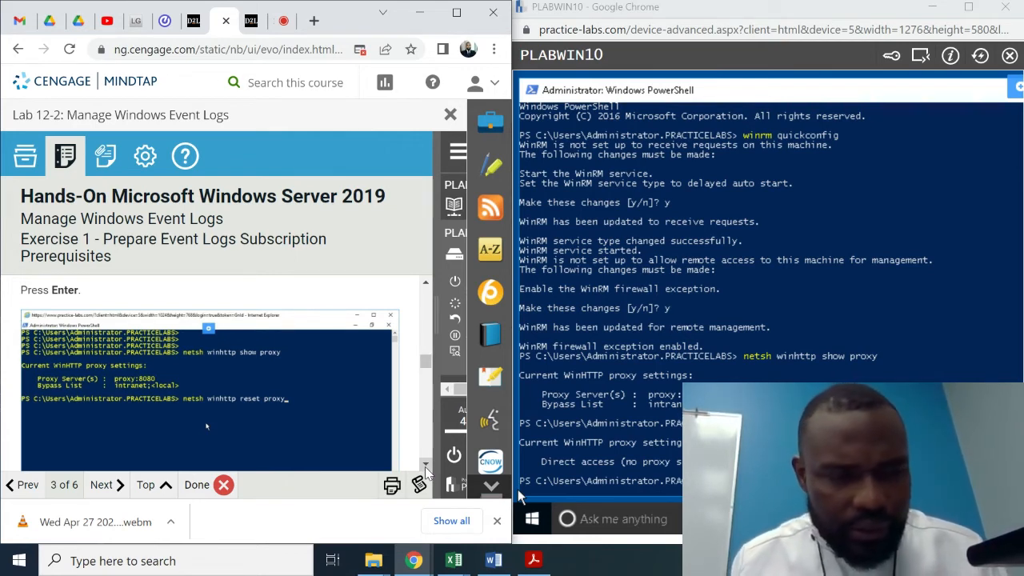
pyautogui.scroll(-3, 426, 470)
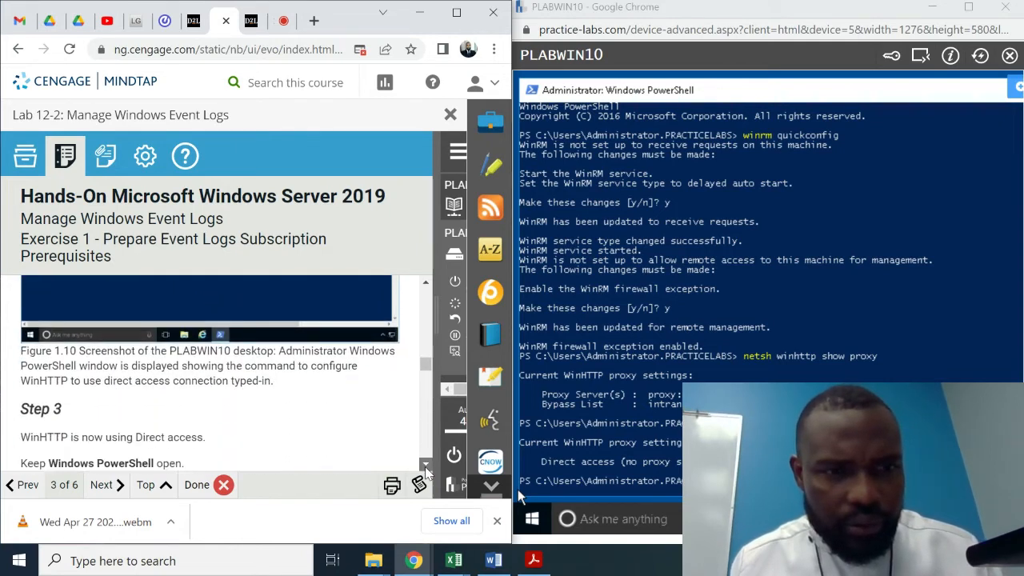
pyautogui.click(425, 466)
pyautogui.click(425, 285)
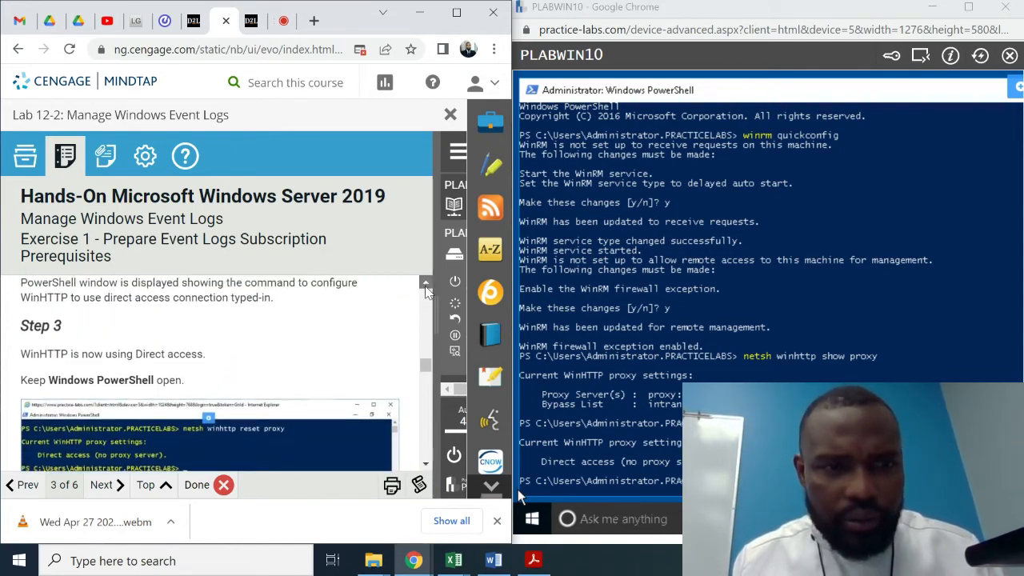
pyautogui.scroll(5, 427, 289)
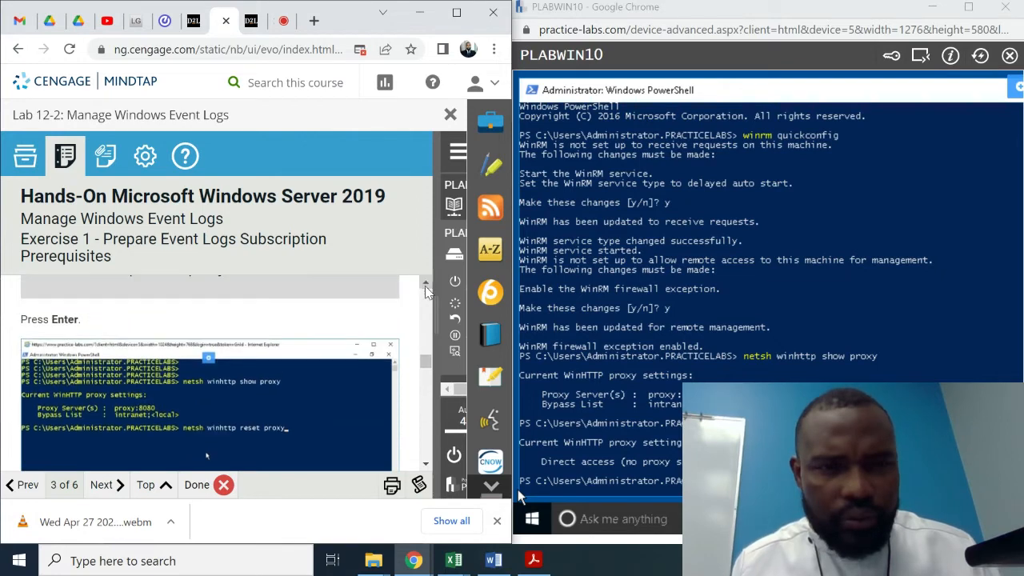
pyautogui.scroll(3, 427, 293)
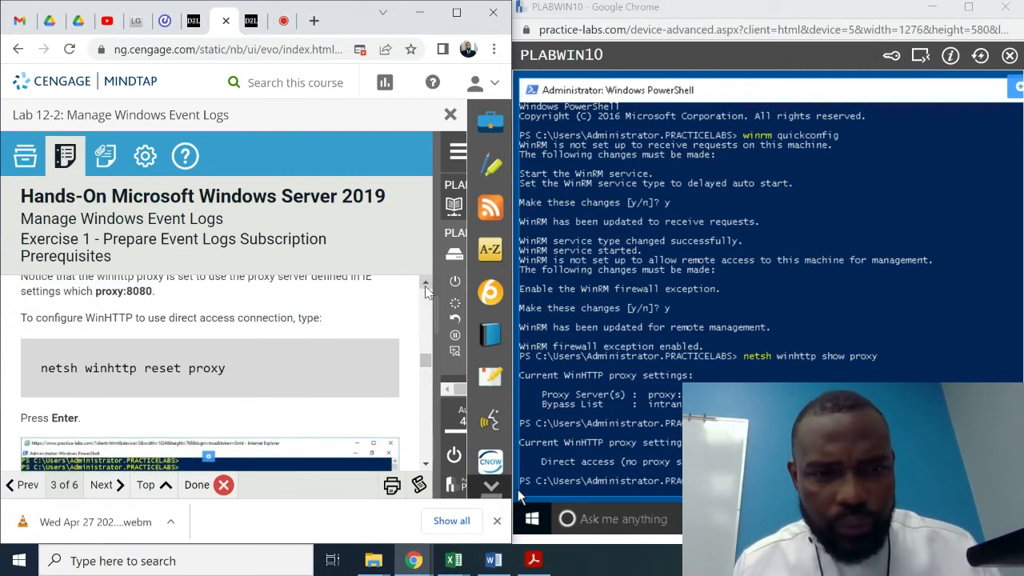
pyautogui.scroll(1, 427, 291)
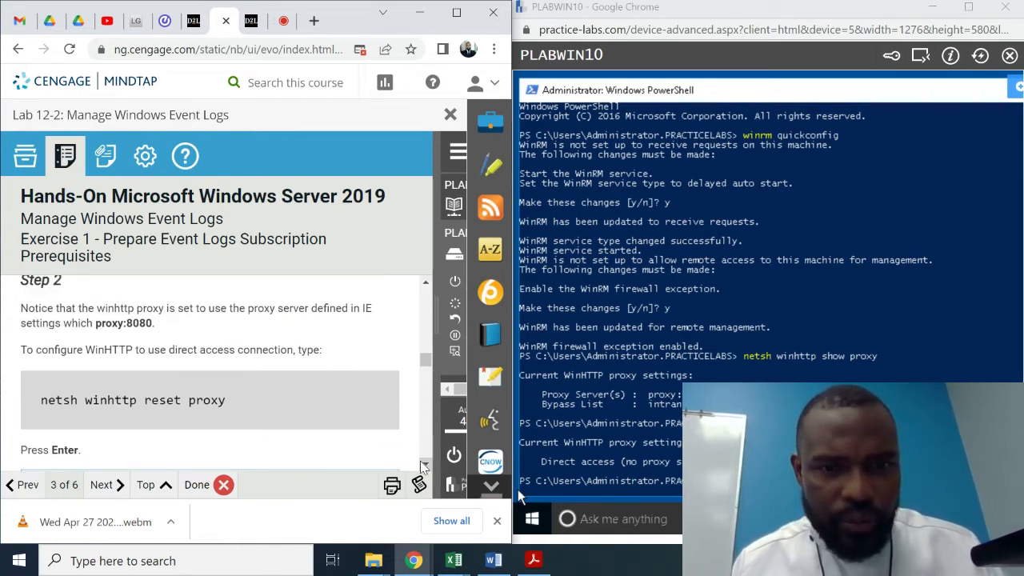
pyautogui.scroll(-2, 426, 467)
pyautogui.scroll(-1, 425, 467)
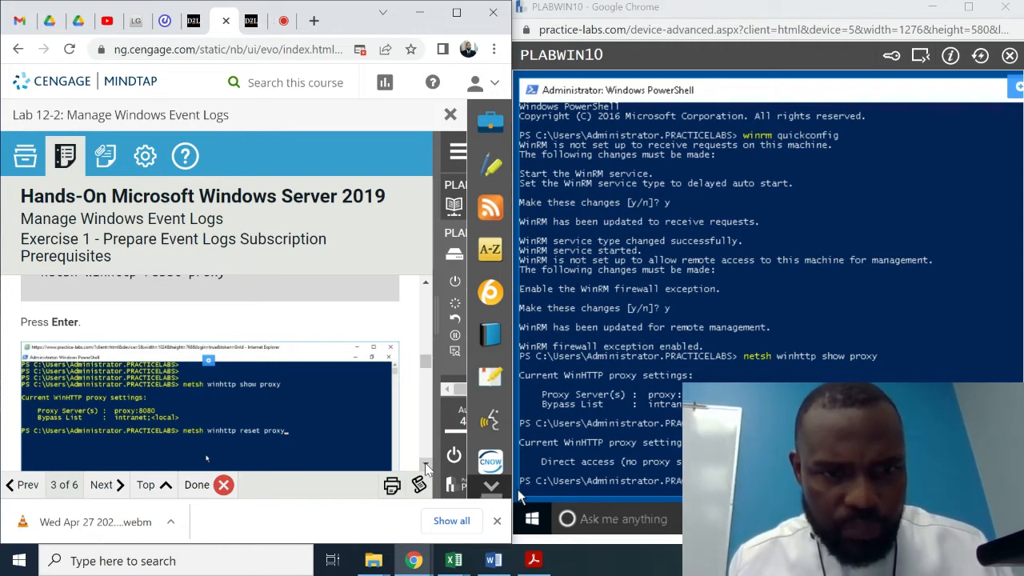
pyautogui.click(425, 467)
pyautogui.scroll(-4, 425, 467)
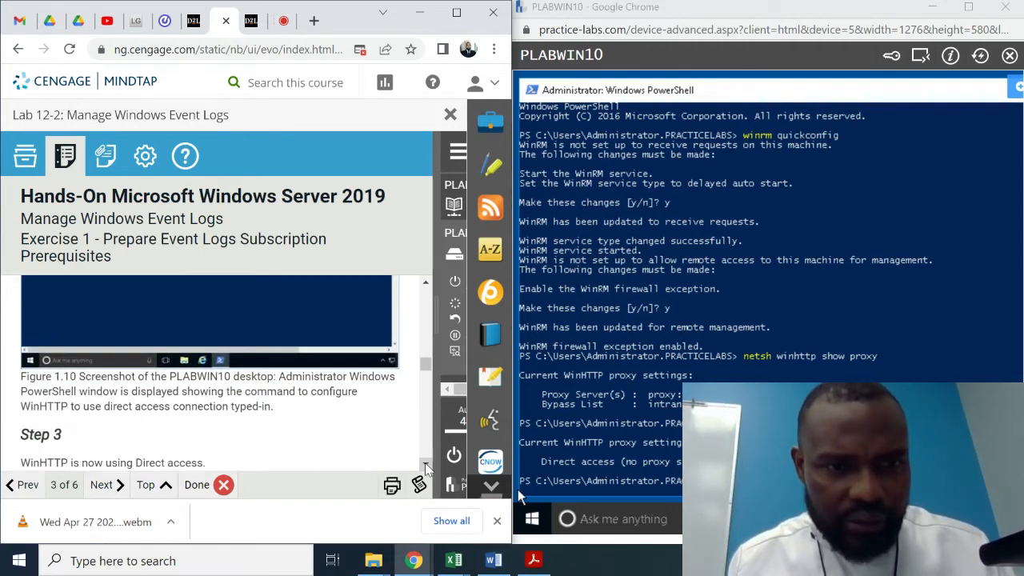
# Read the lab instructions from Task 2 Step 3 through Step 4 on verifying the WinHTTP connection on PLABDM01.
pyautogui.scroll(-2, 426, 468)
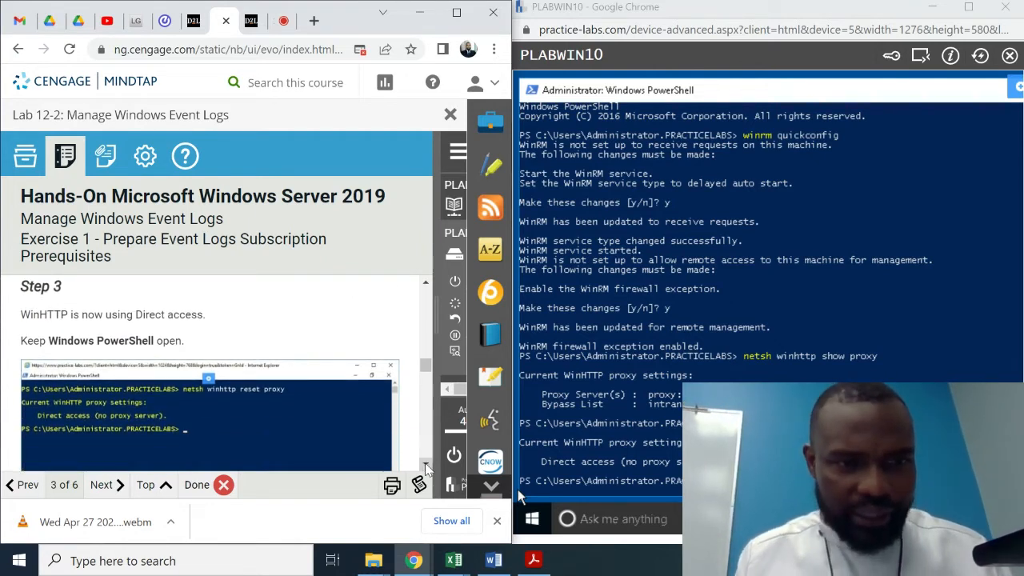
pyautogui.click(426, 468)
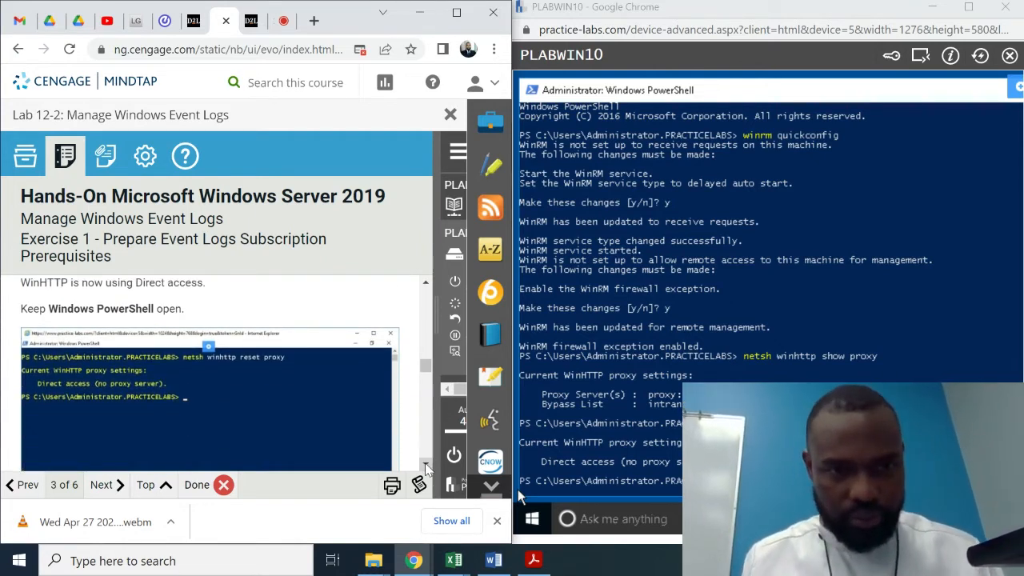
pyautogui.click(426, 467)
pyautogui.click(425, 467)
pyautogui.click(426, 468)
pyautogui.click(426, 467)
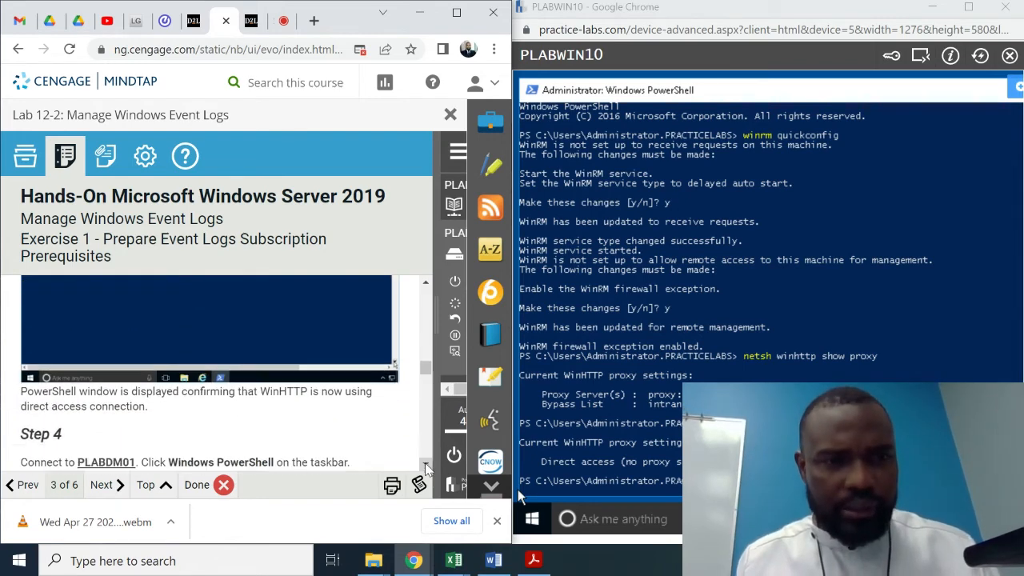
pyautogui.click(426, 468)
pyautogui.click(426, 467)
pyautogui.click(425, 467)
pyautogui.click(425, 467)
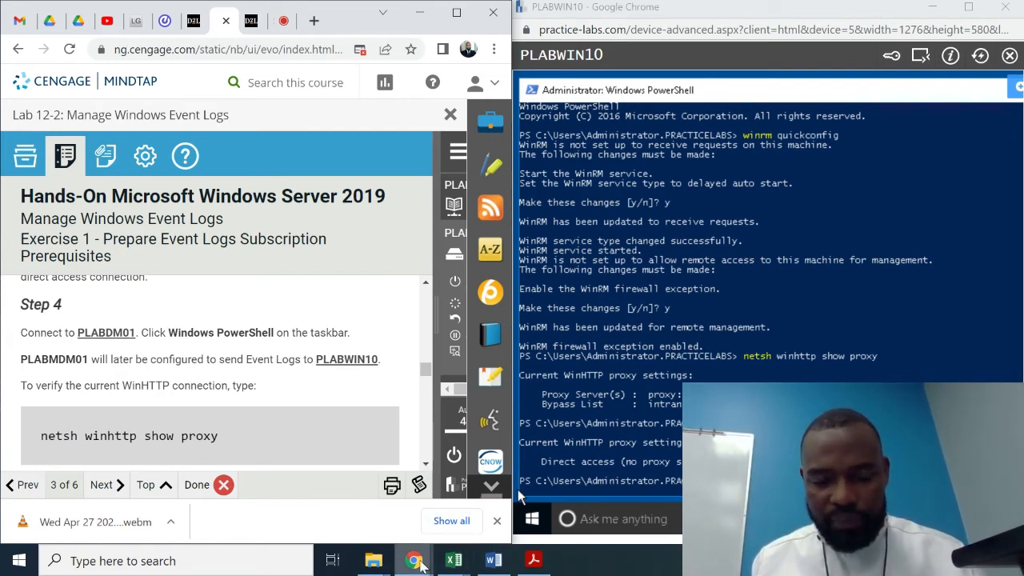
# Switch to the PLABDM01 session window and bring up its Windows PowerShell.
pyautogui.moveTo(418, 561)
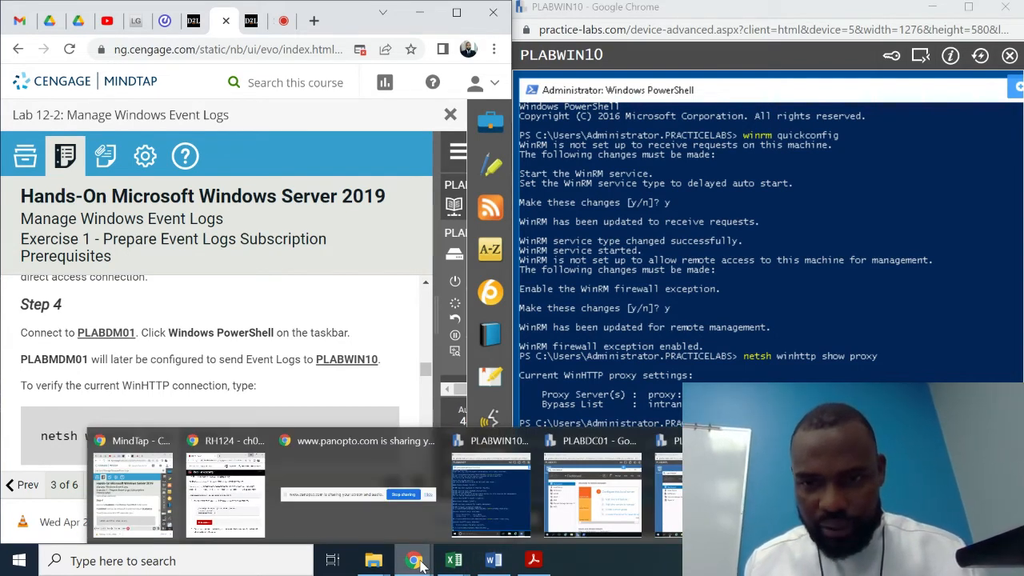
pyautogui.click(702, 496)
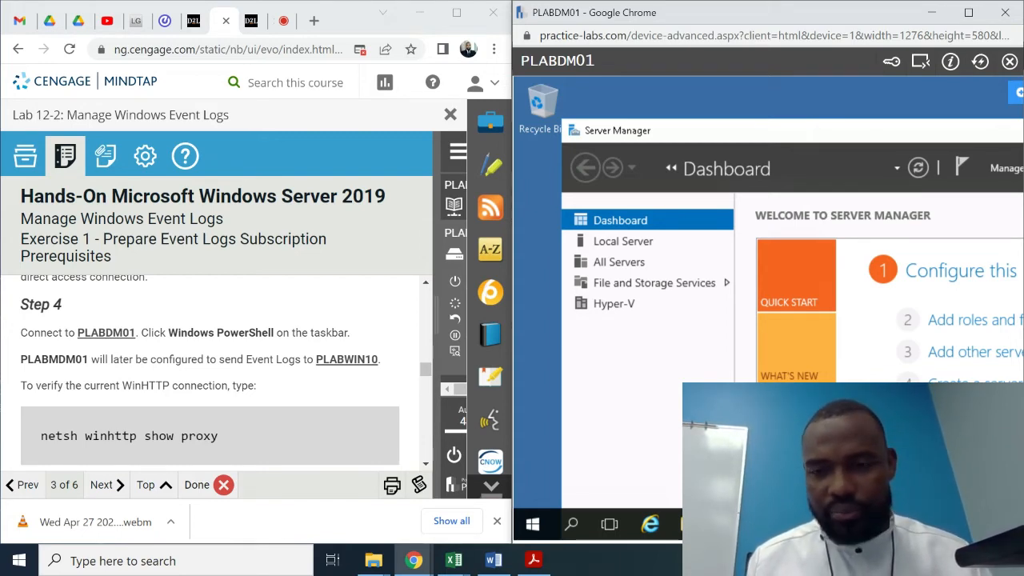
pyautogui.click(726, 524)
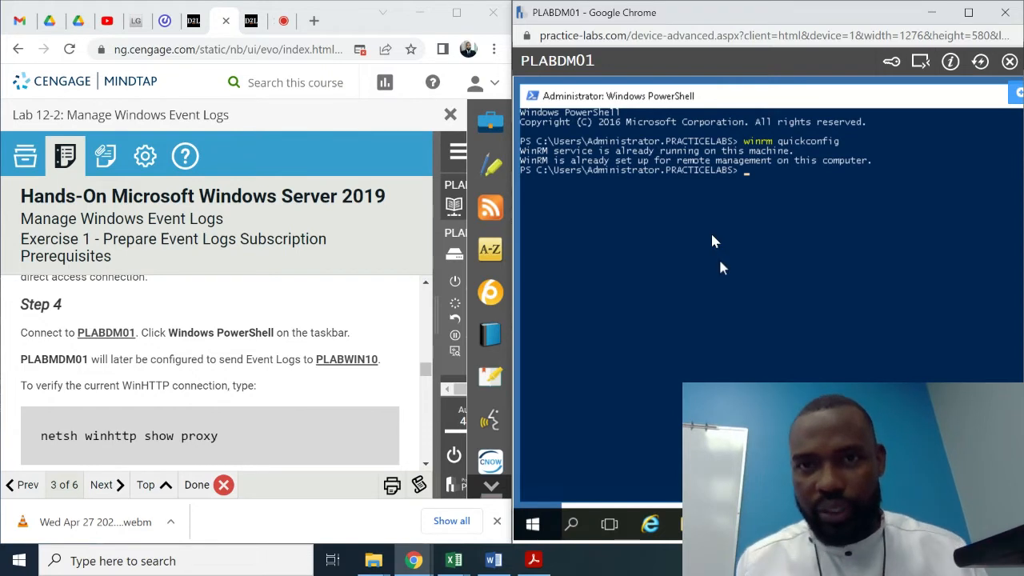
# Run netsh winhttp show proxy in PowerShell on PLABDM01 to check the WinHTTP proxy settings.
pyautogui.click(743, 176)
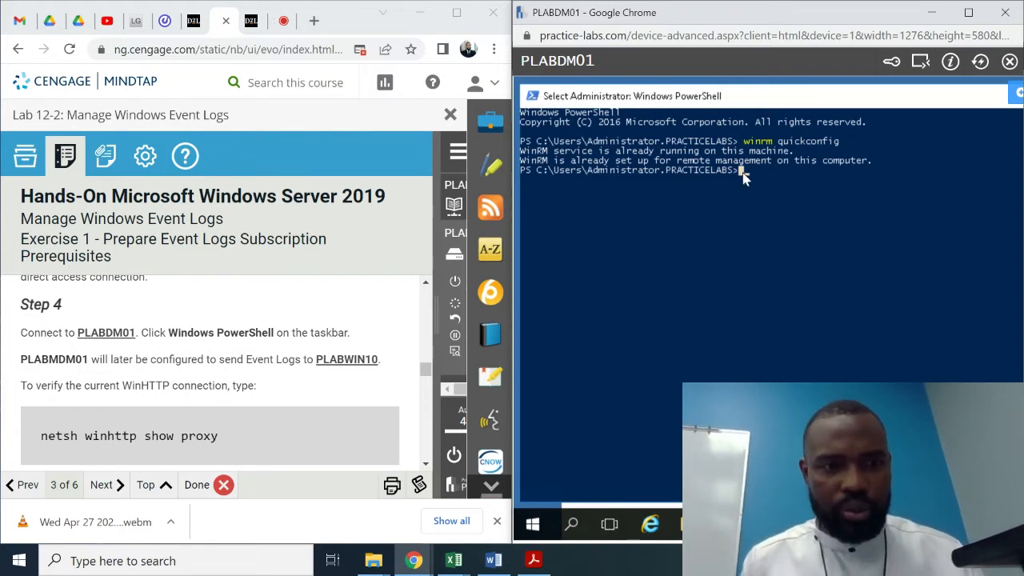
pyautogui.press('Escape')
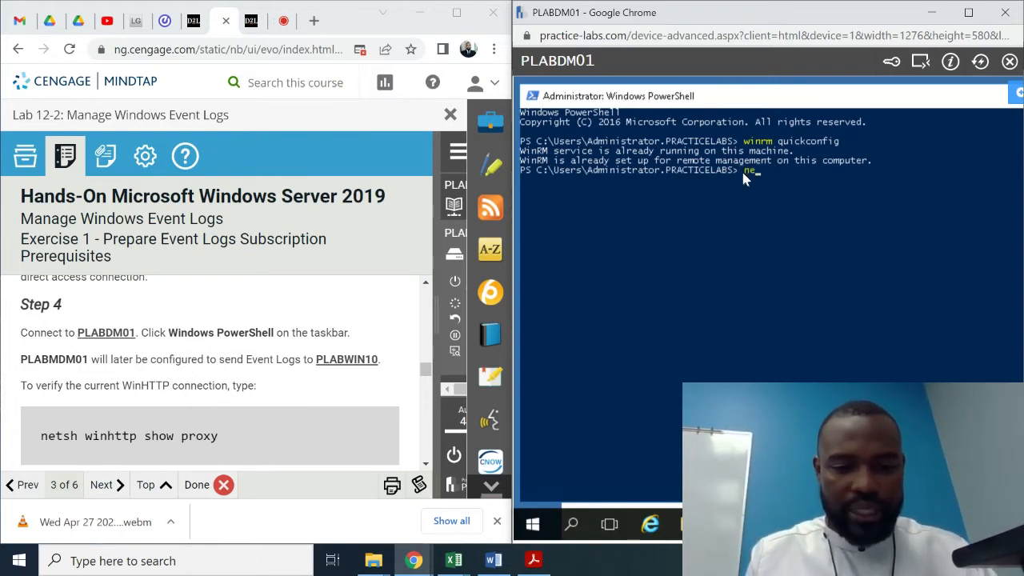
pyautogui.write('netsh win')
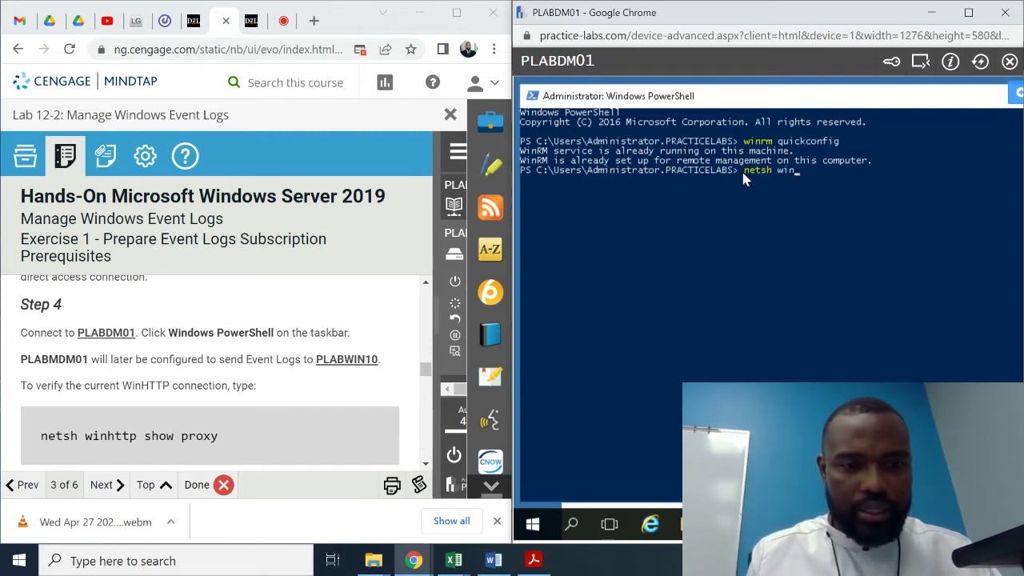
pyautogui.write('htt')
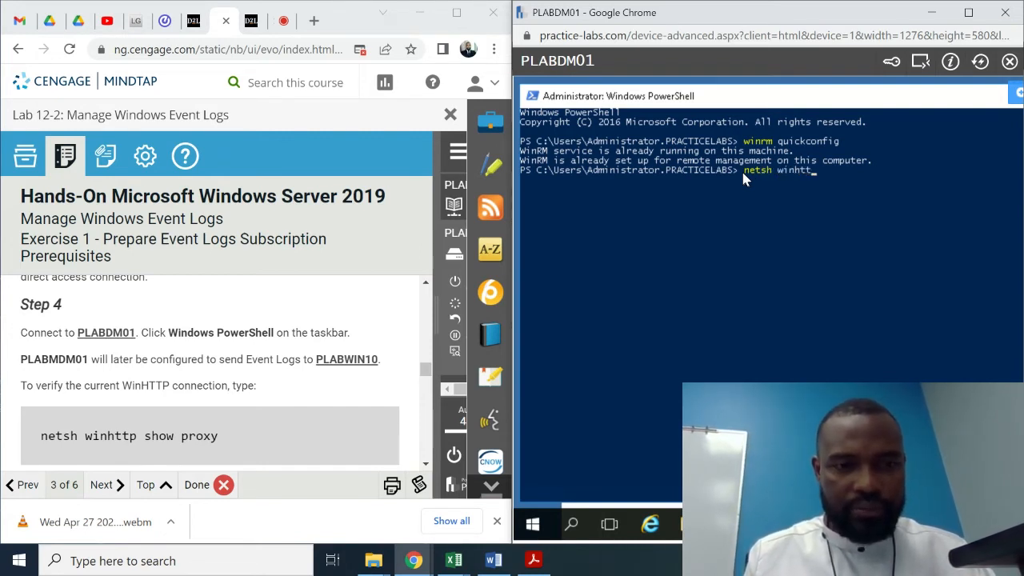
pyautogui.write('p show ')
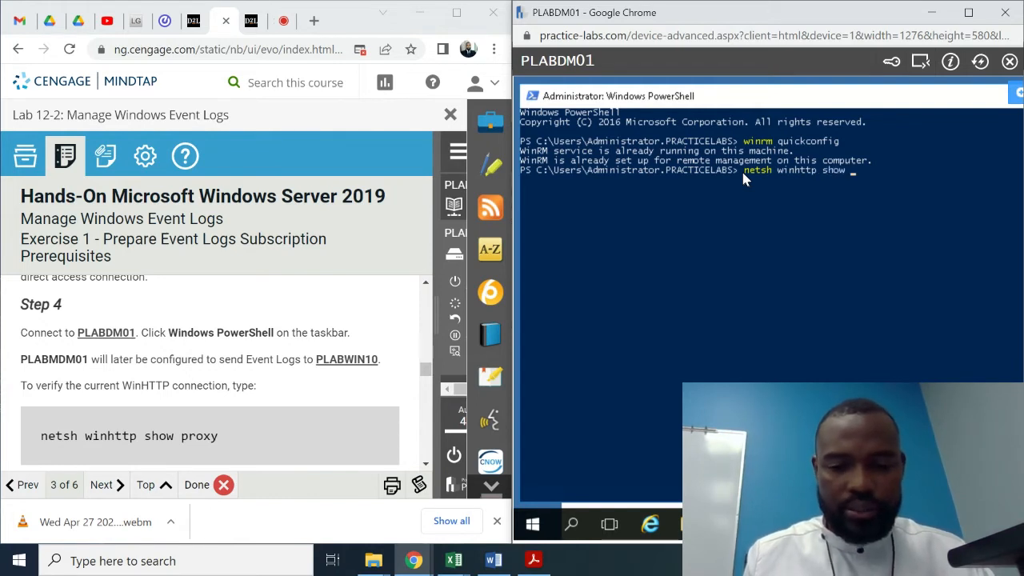
pyautogui.write('prox')
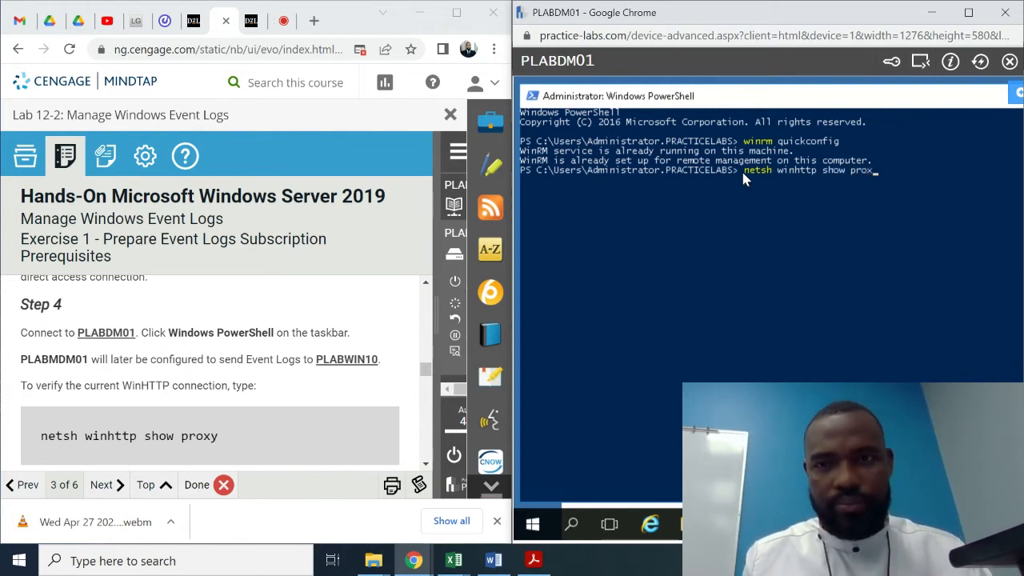
pyautogui.write('y')
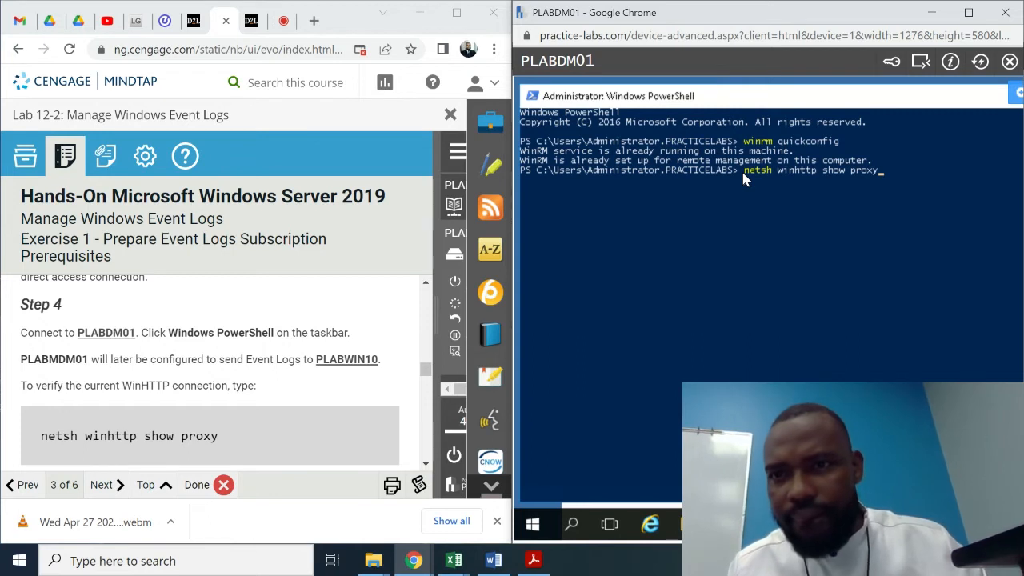
pyautogui.press('Return')
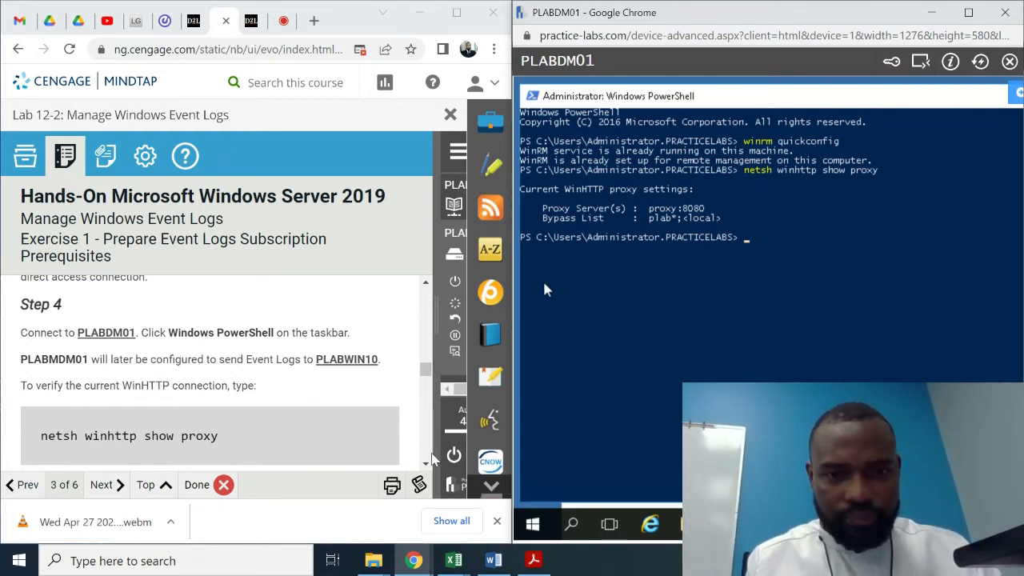
# Read Task 2 Step 5 of the lab instructions on configuring WinHTTP to use a direct access connection.
pyautogui.click(424, 464)
pyautogui.click(425, 466)
pyautogui.click(425, 465)
pyautogui.click(425, 466)
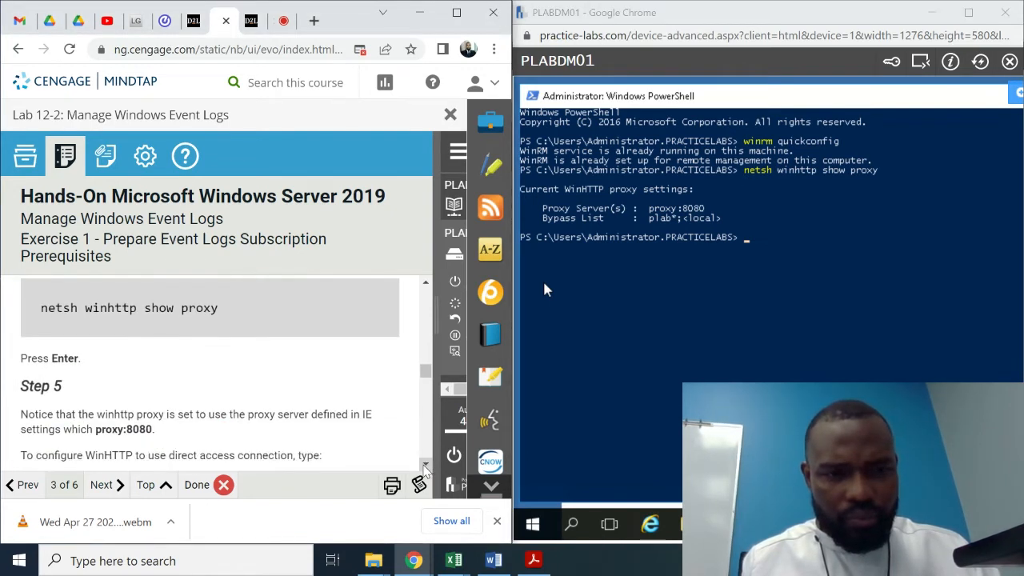
pyautogui.click(424, 467)
pyautogui.click(424, 467)
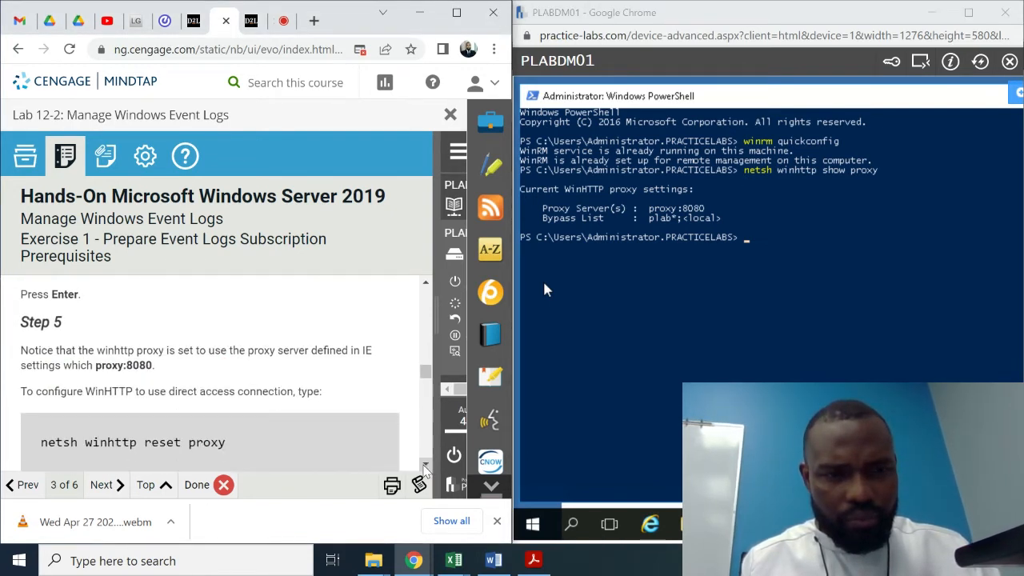
pyautogui.click(425, 467)
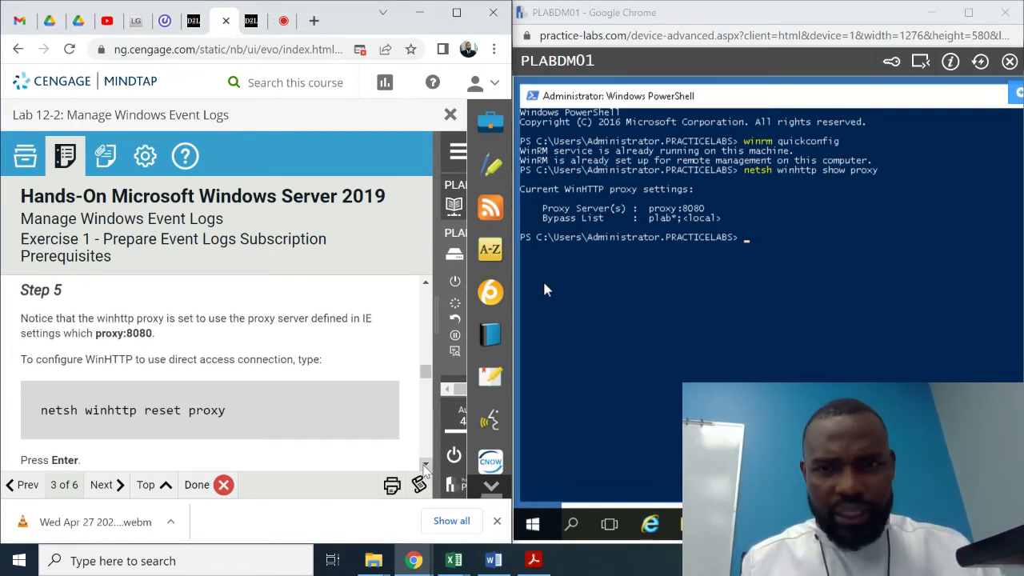
# Recall the last PowerShell command on PLABDM01, replace show with reset, and run netsh winhttp reset proxy.
pyautogui.click(747, 238)
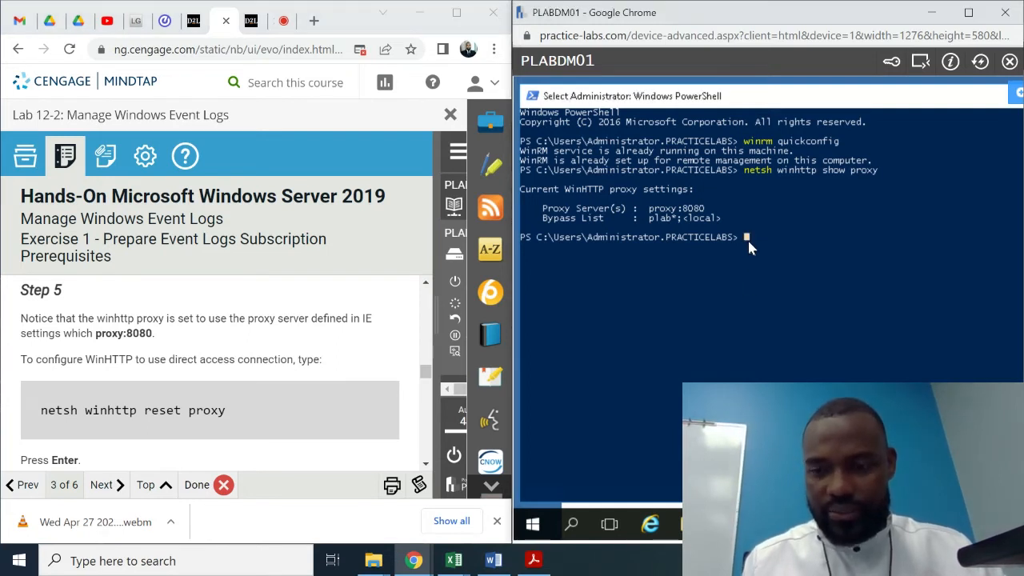
pyautogui.press('Up')
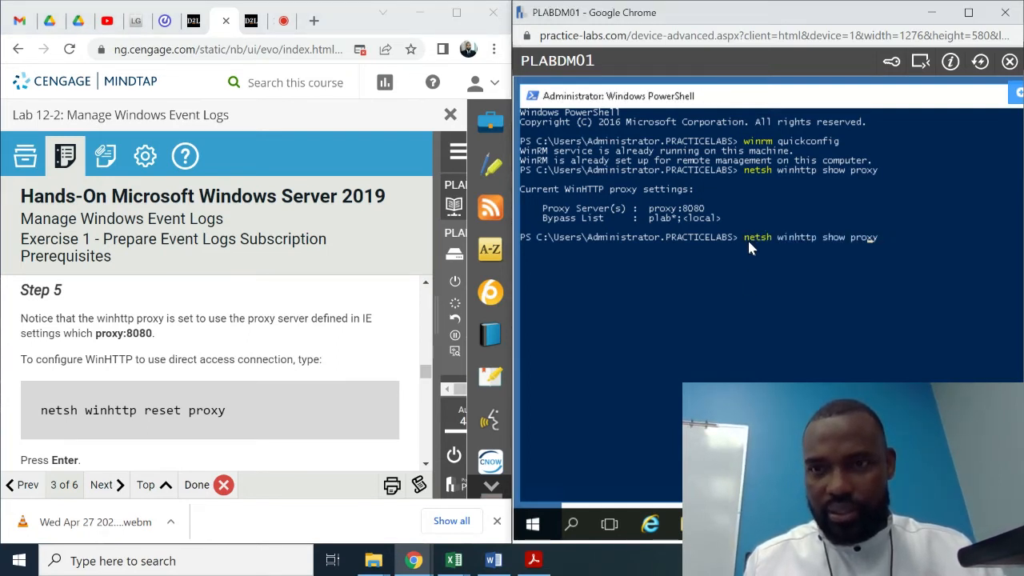
pyautogui.press('Left')
pyautogui.press('Left')
pyautogui.press('Left')
pyautogui.press('Left')
pyautogui.press('Left')
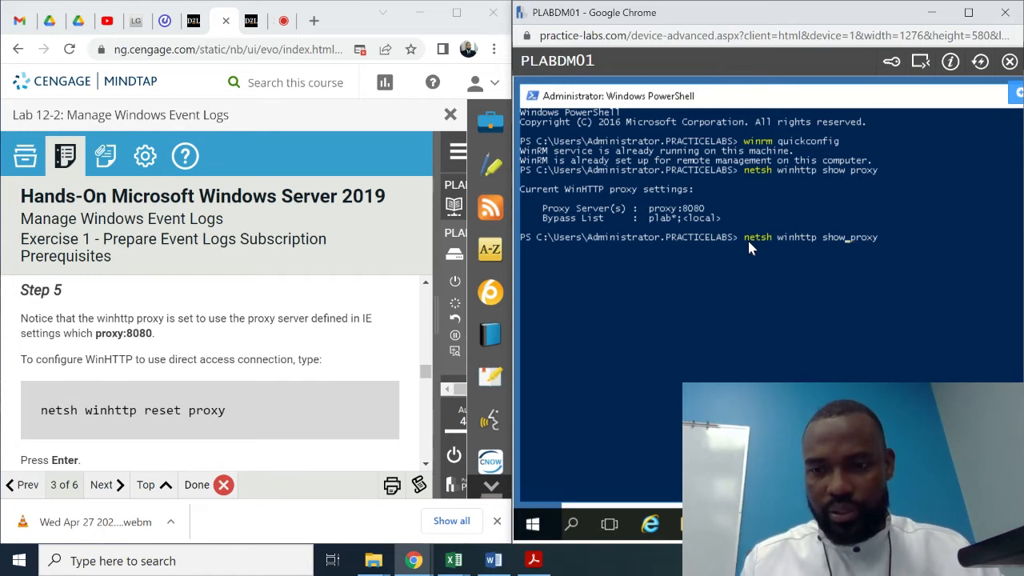
pyautogui.press('BackSpace')
pyautogui.press('BackSpace')
pyautogui.press('BackSpace')
pyautogui.press('BackSpace')
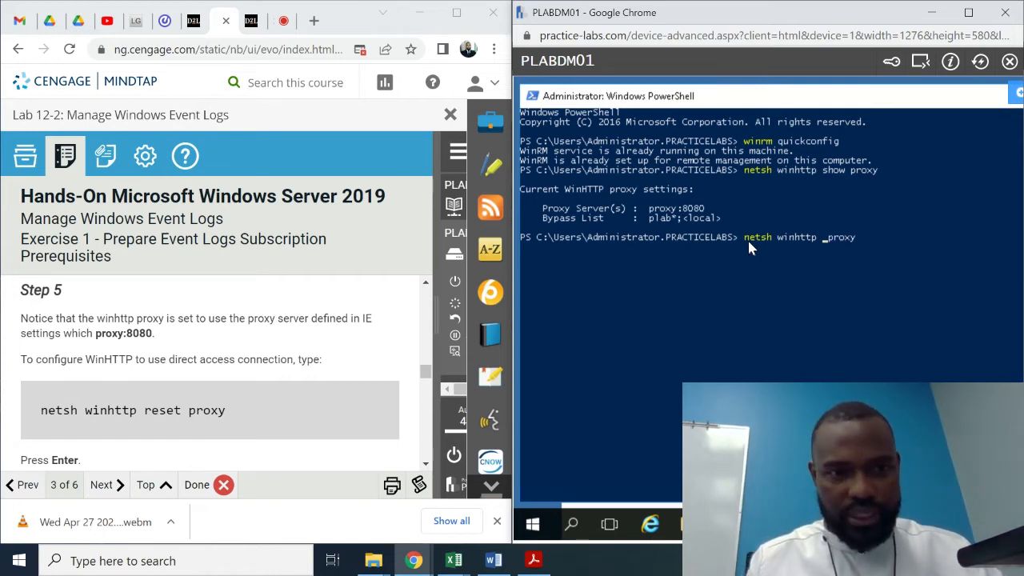
pyautogui.write('reset')
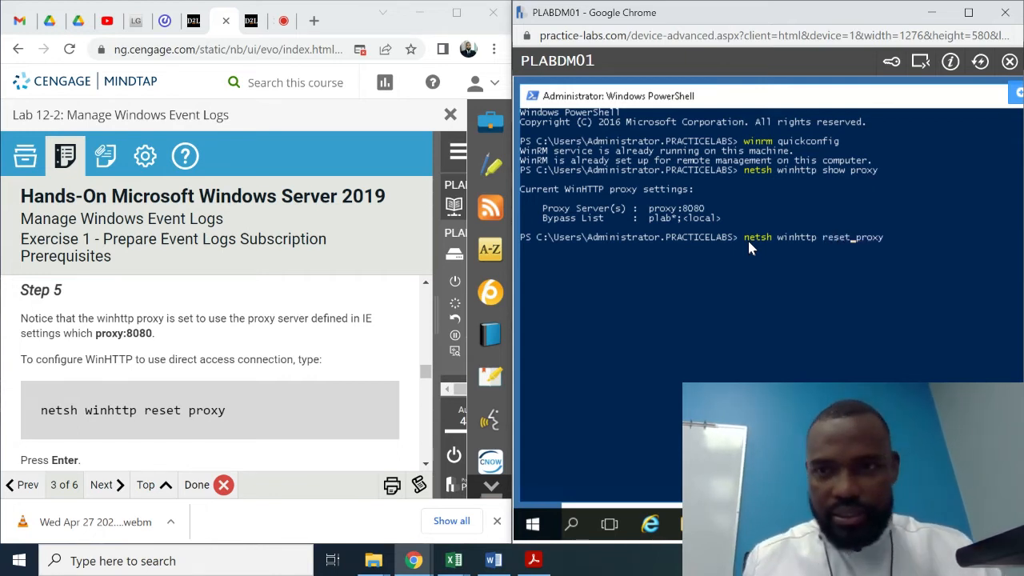
pyautogui.press('Return')
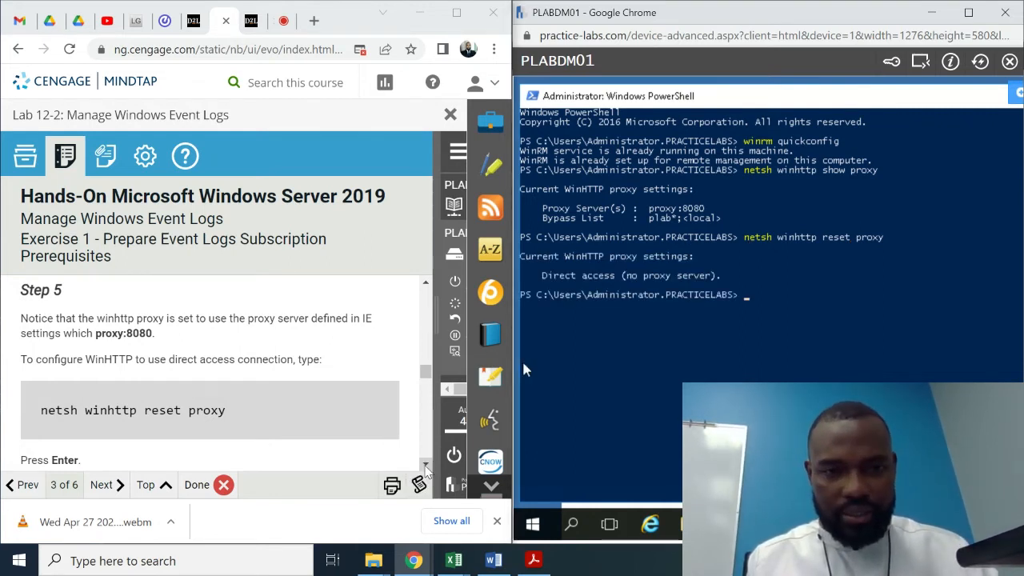
# Follow Task 2 Step 6 of the instructions and minimize Windows PowerShell on PLABDM01, keeping the session window beside the instructions.
pyautogui.scroll(-2, 427, 471)
pyautogui.scroll(-4, 426, 470)
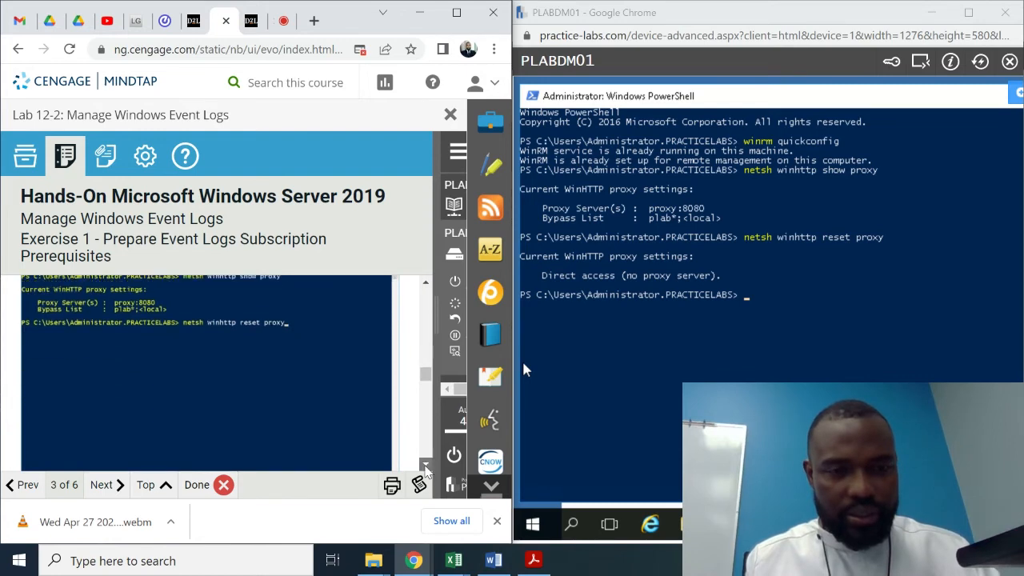
pyautogui.scroll(-5, 426, 470)
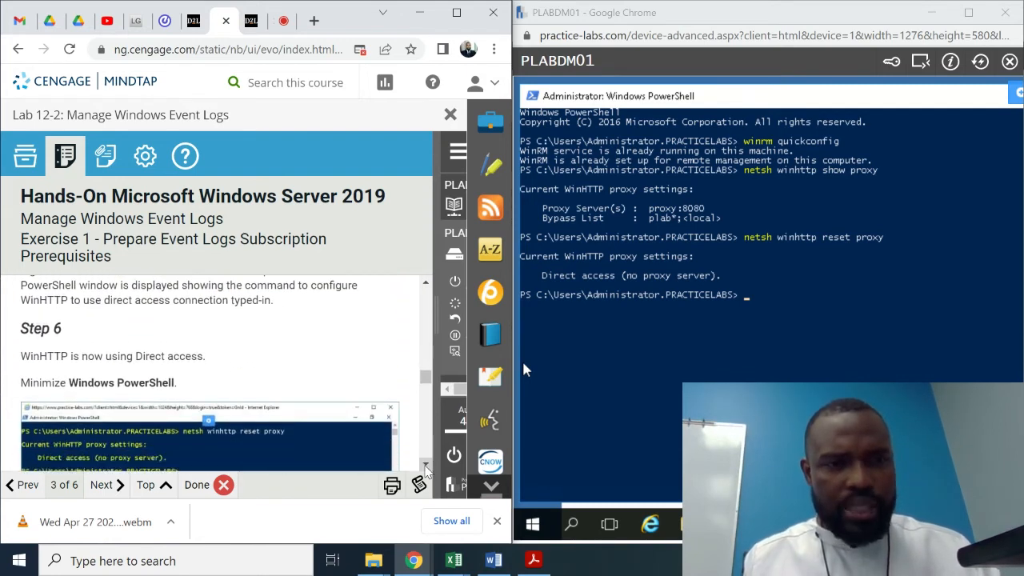
pyautogui.scroll(-1, 426, 471)
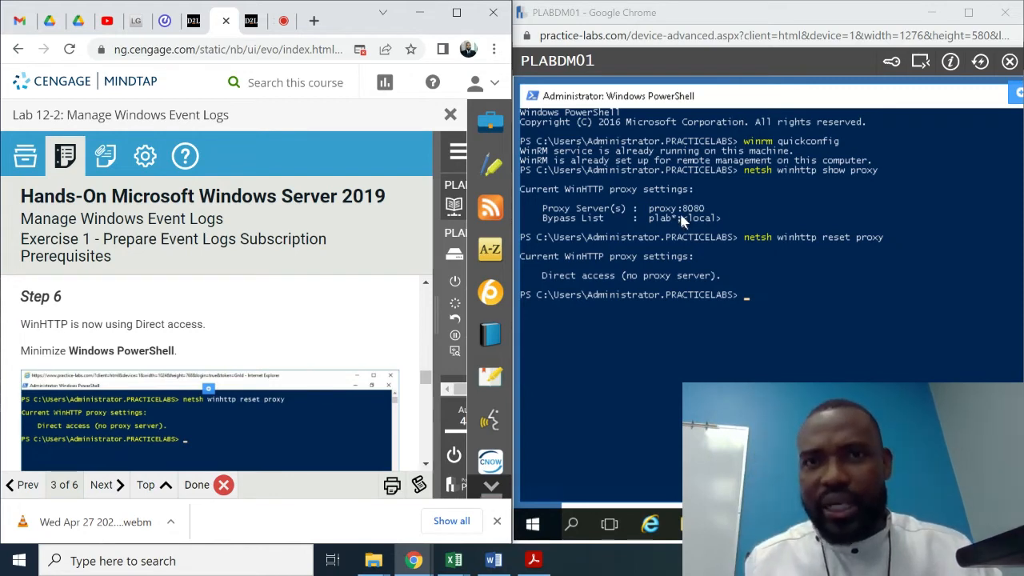
pyautogui.click(852, 18)
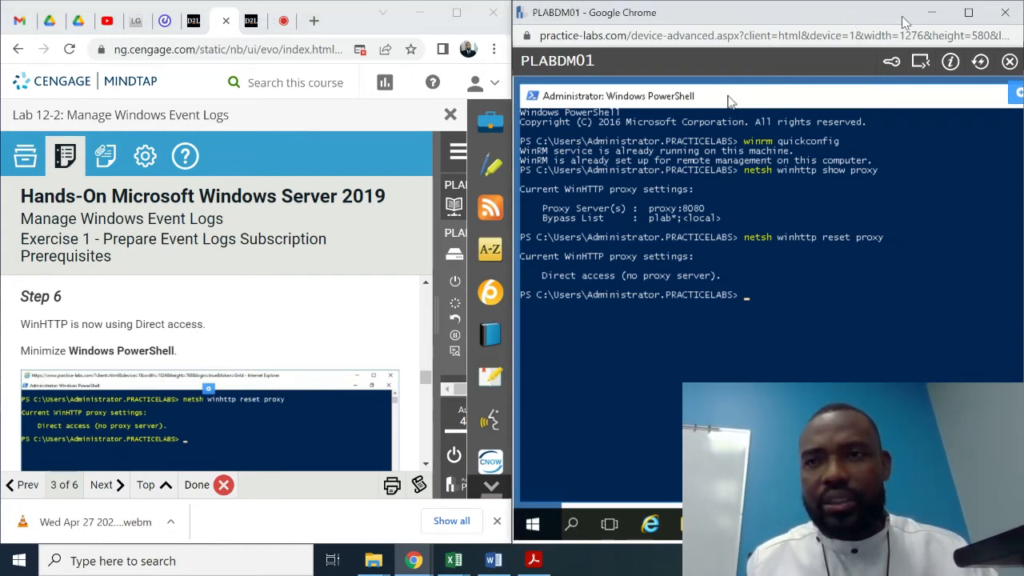
pyautogui.click(970, 15)
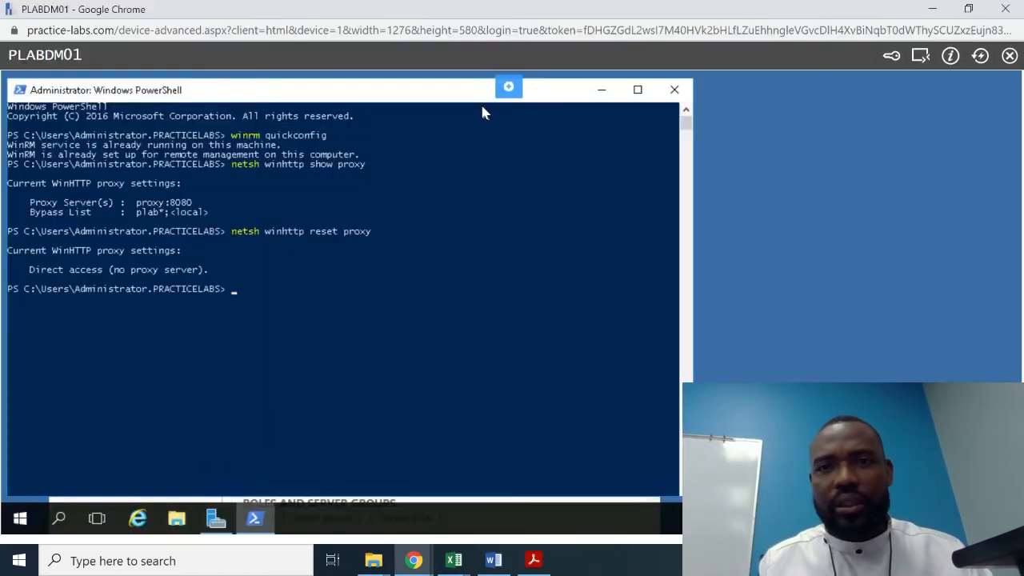
pyautogui.click(610, 89)
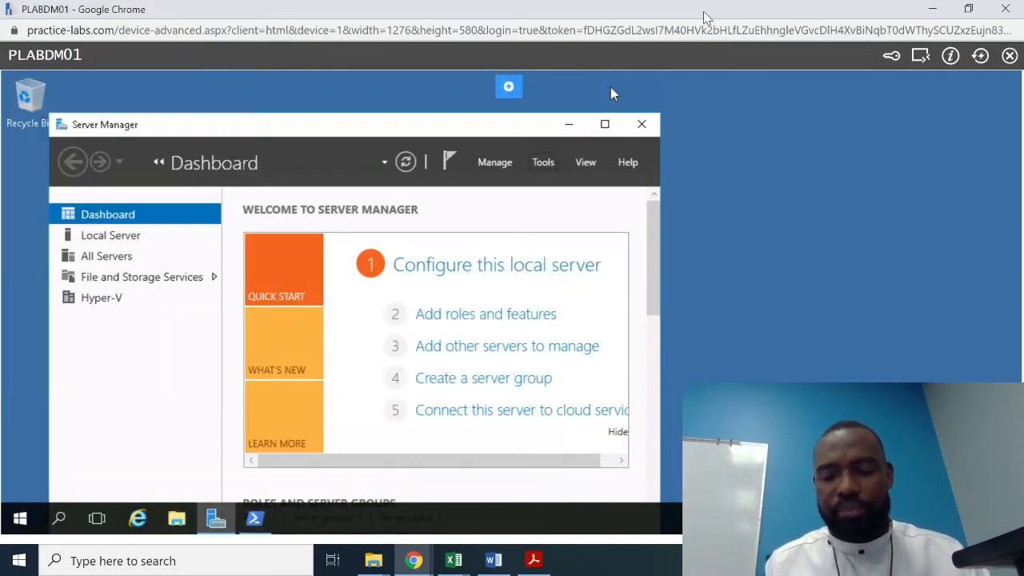
pyautogui.doubleClick(704, 14)
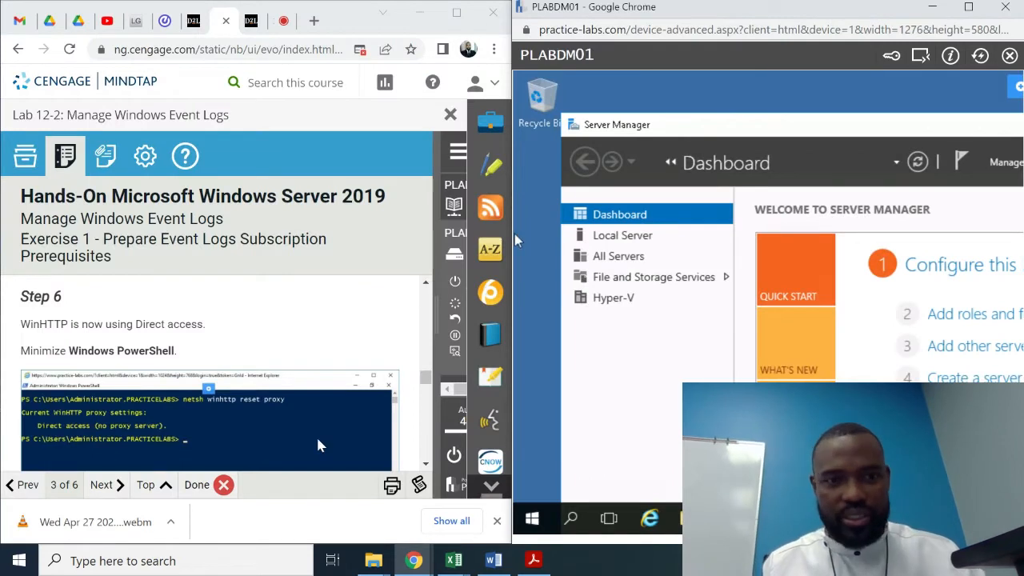
# Read Task 2 Step 7 of the instructions and switch to the PLABDC01 session window.
pyautogui.scroll(-2, 426, 466)
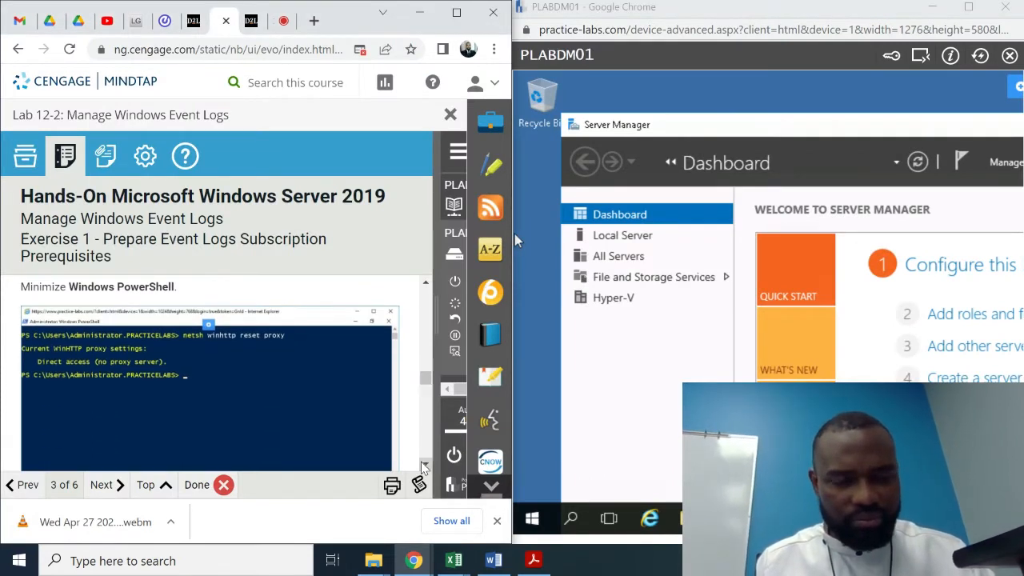
pyautogui.scroll(-3, 424, 467)
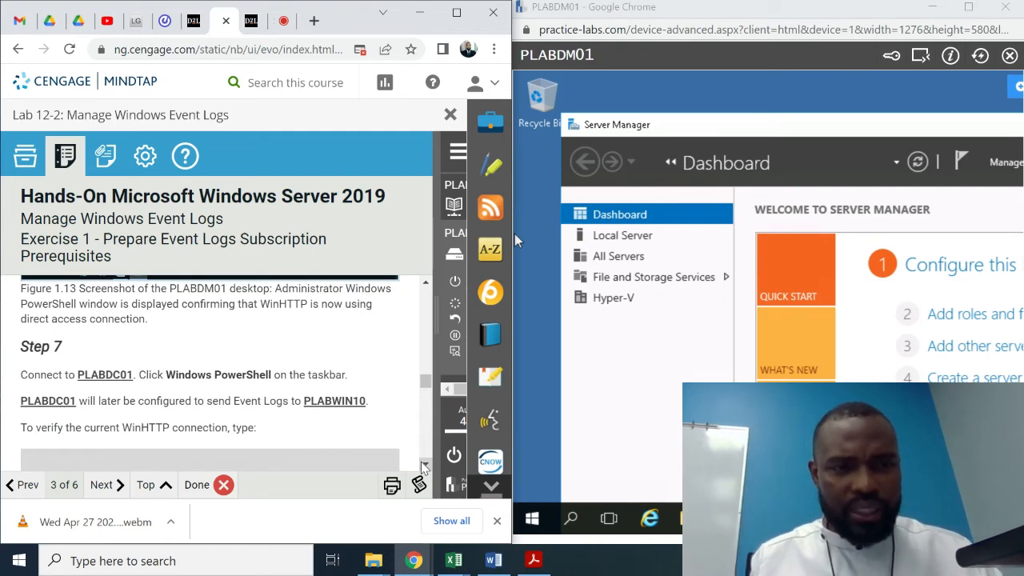
pyautogui.scroll(-2, 424, 468)
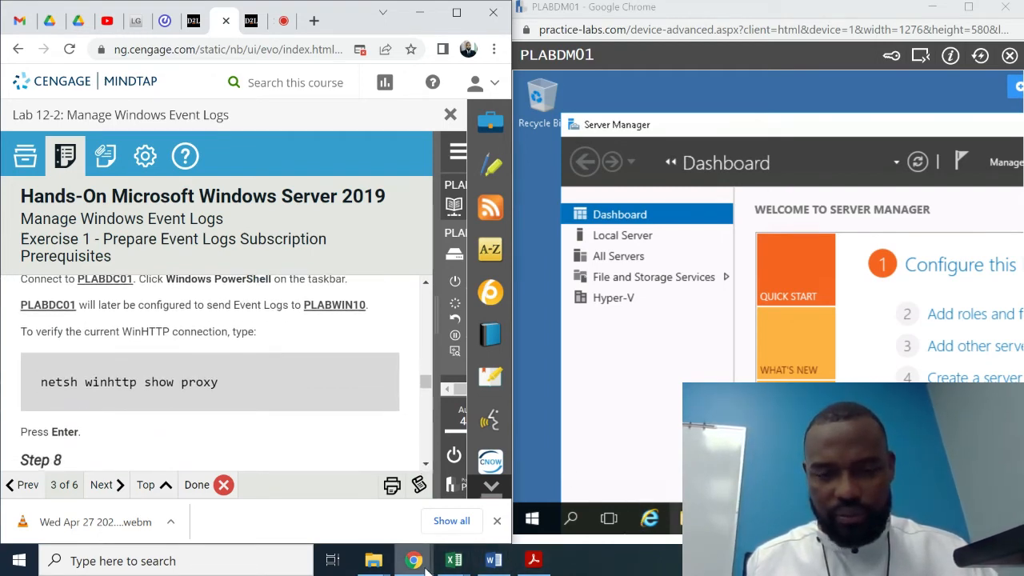
pyautogui.moveTo(414, 562)
pyautogui.click(570, 485)
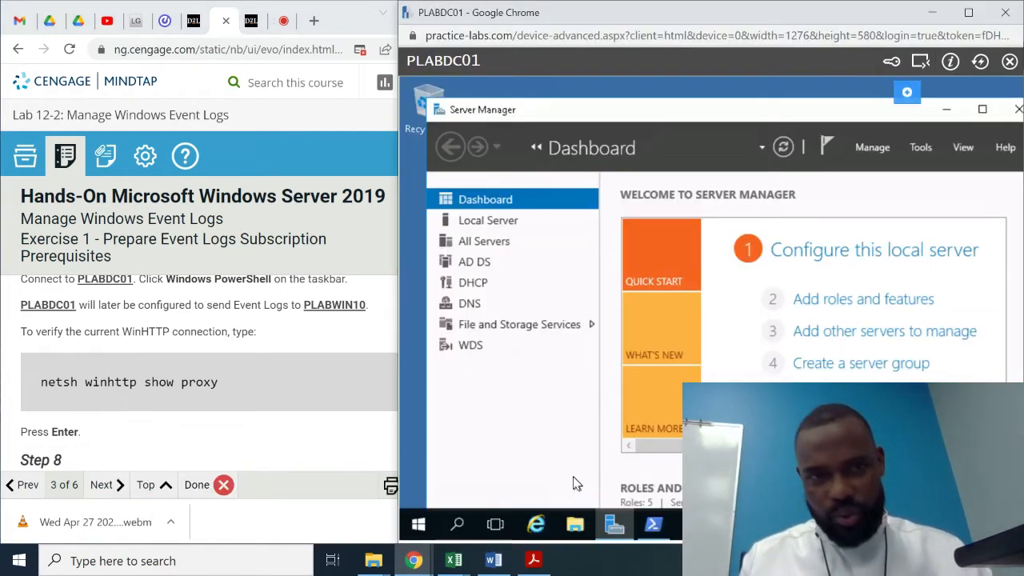
# Open Windows PowerShell on PLABDC01 and run netsh winhttp show proxy to check the current WinHTTP connection.
pyautogui.click(655, 529)
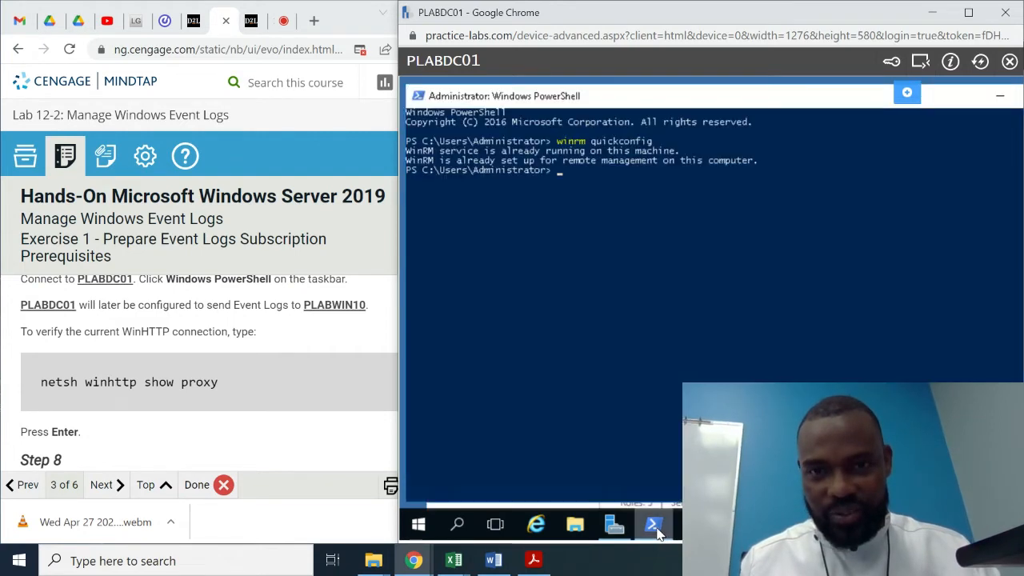
pyautogui.click(552, 177)
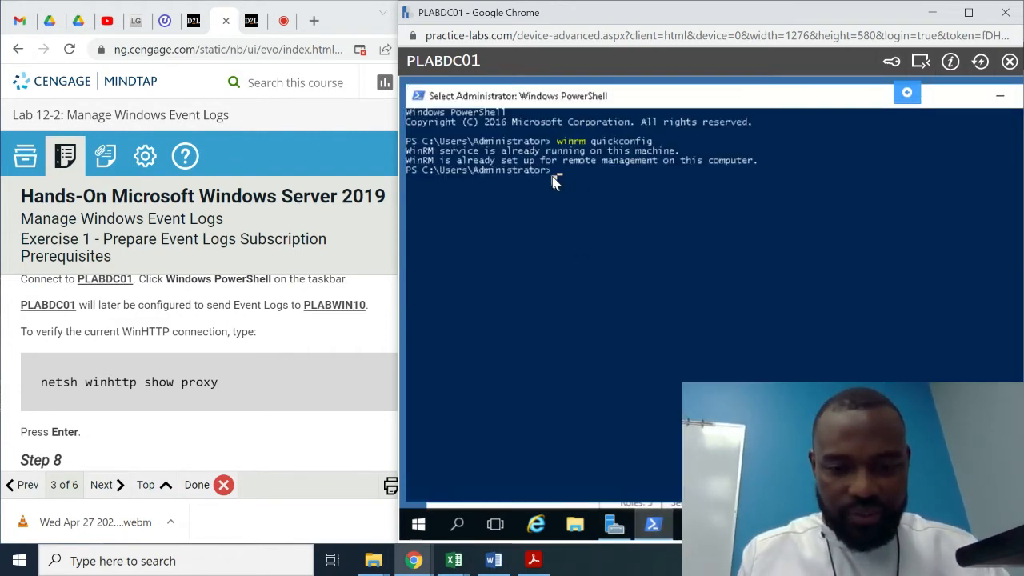
pyautogui.press('Escape')
pyautogui.write('netsh')
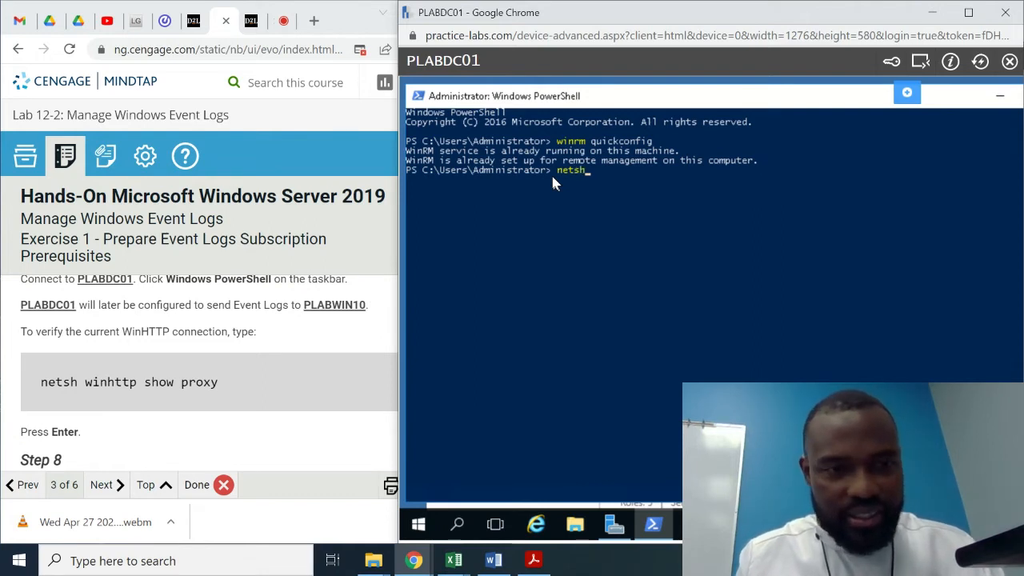
pyautogui.write(' win')
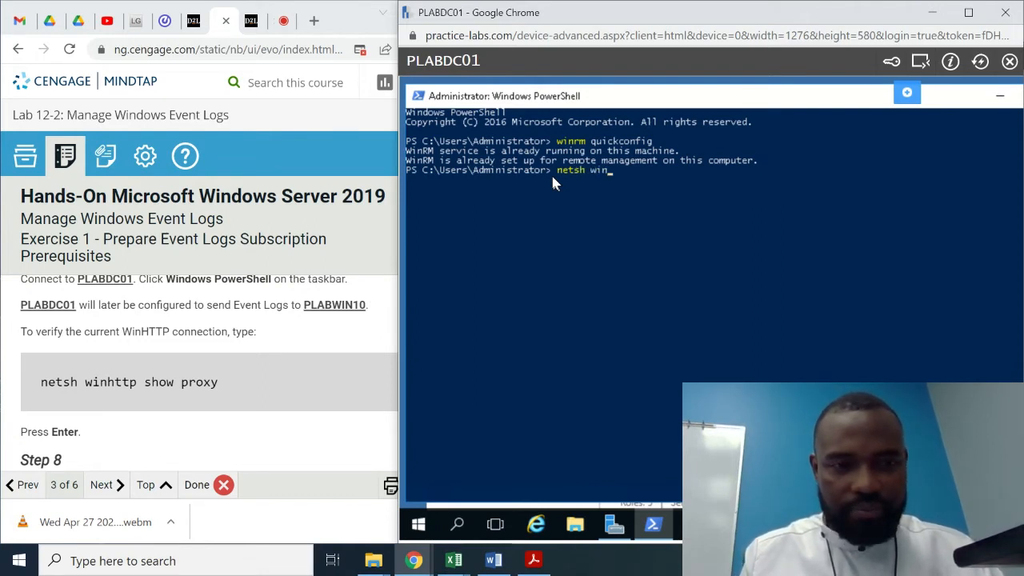
pyautogui.write('http')
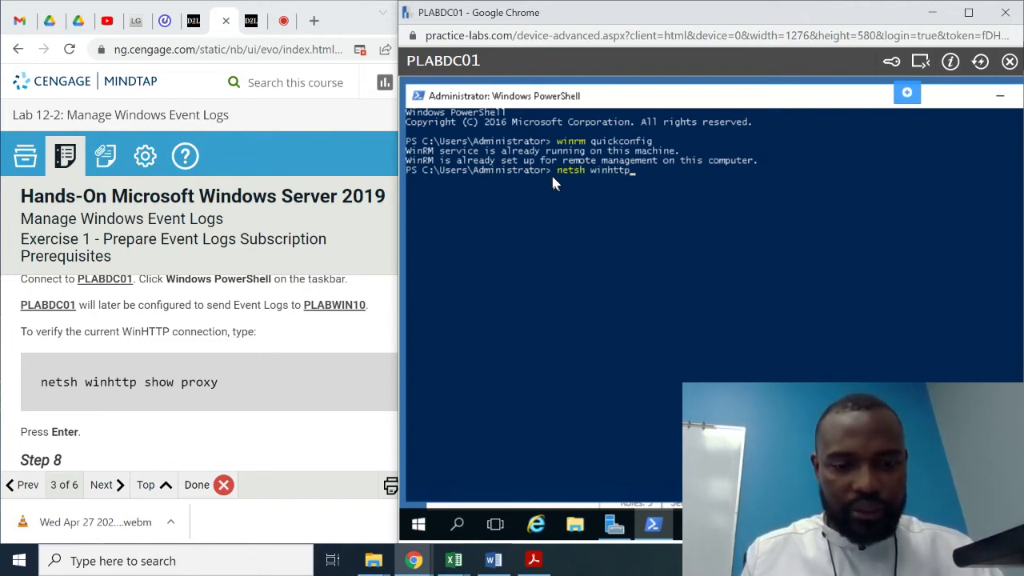
pyautogui.write(' show p')
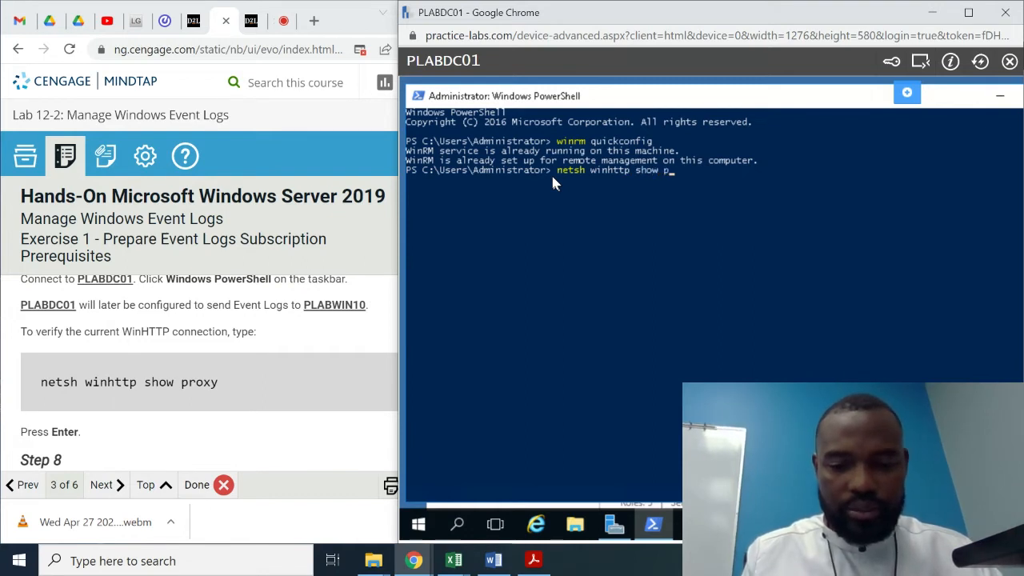
pyautogui.write('roxy')
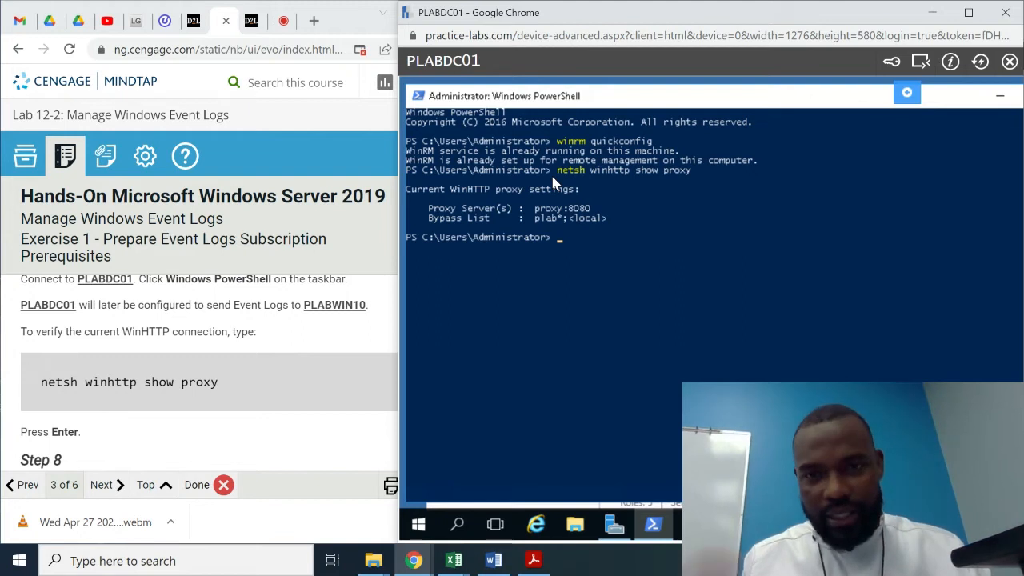
# Recall the last PowerShell command on PLABDC01 and read Task 2 Step 8 on configuring WinHTTP for direct access.
pyautogui.press('Up')
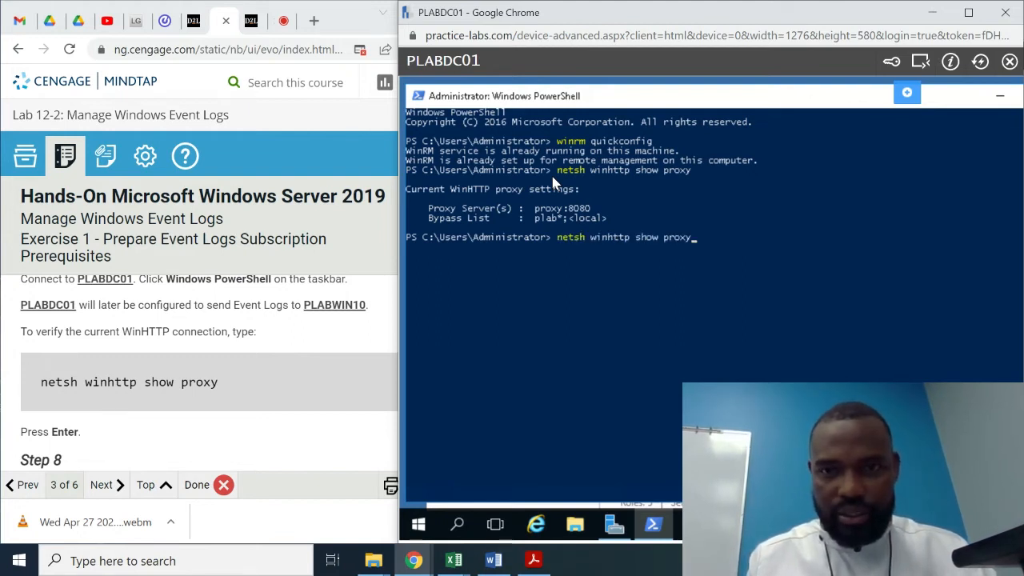
pyautogui.press('Left')
pyautogui.press('Left')
pyautogui.press('Left')
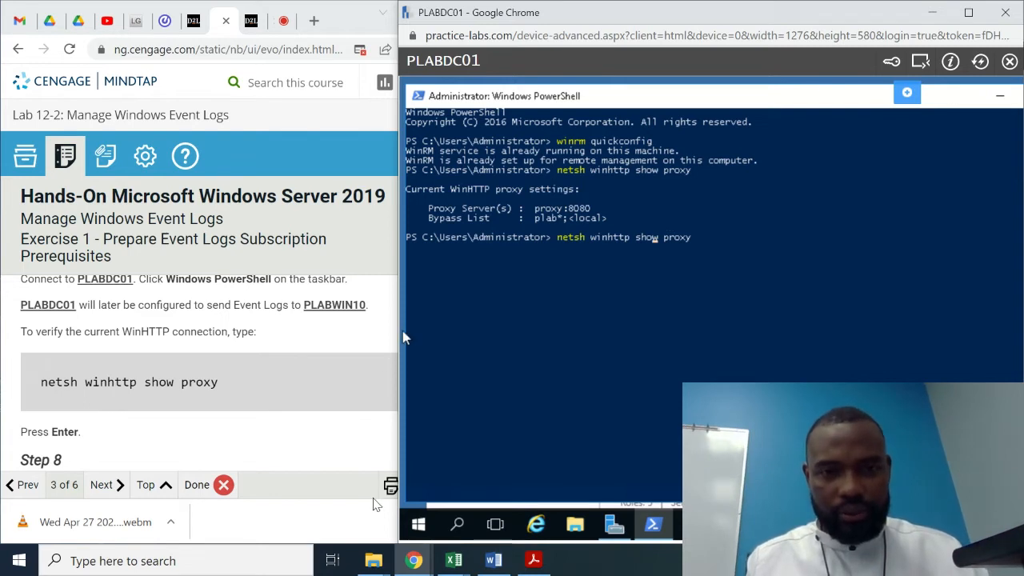
pyautogui.click(314, 434)
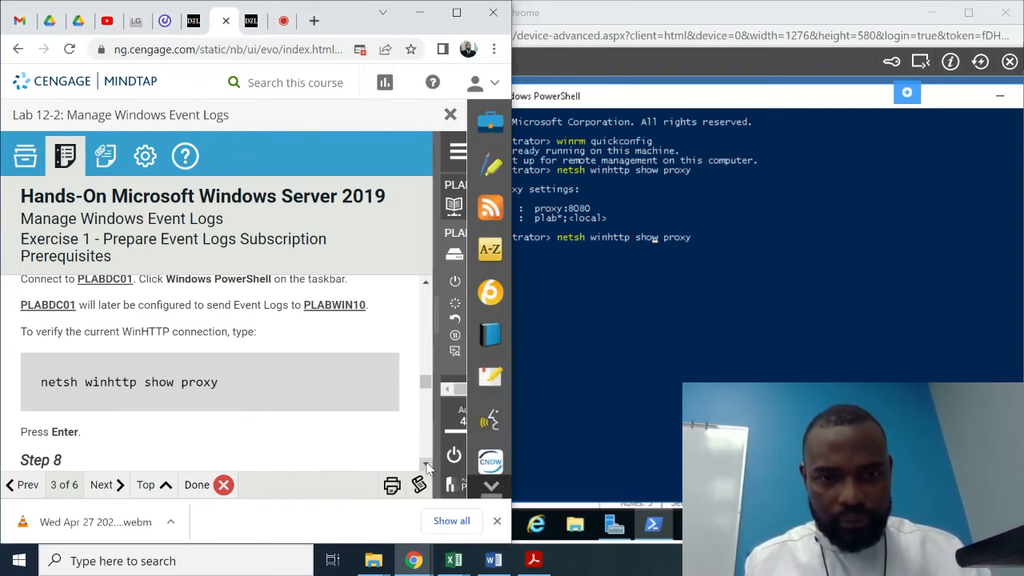
pyautogui.scroll(-3, 426, 466)
pyautogui.scroll(-4, 427, 466)
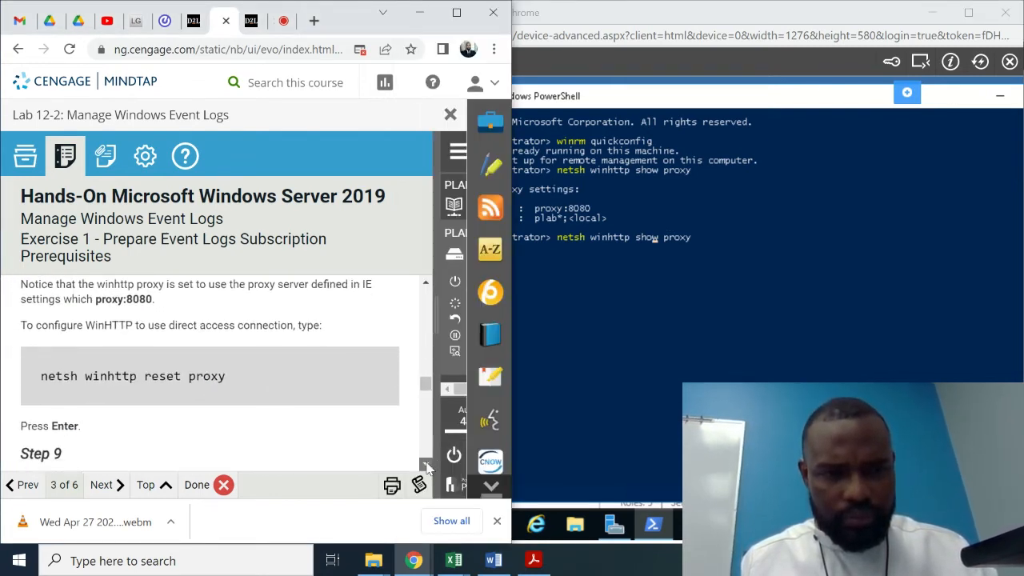
# Replace show with reset in the recalled command and run netsh winhttp reset proxy on PLABDC01.
pyautogui.click(659, 236)
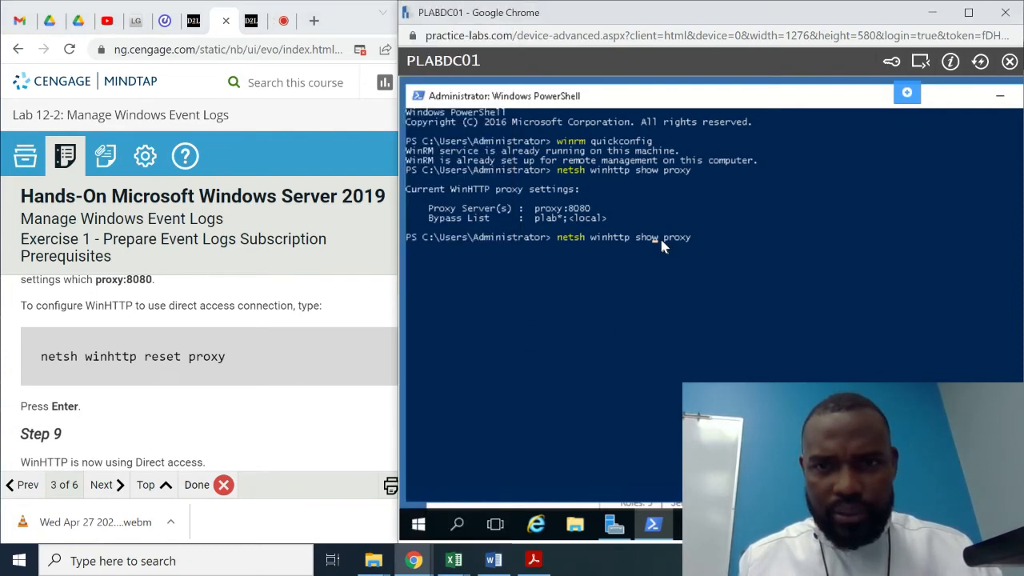
pyautogui.press('BackSpace')
pyautogui.press('BackSpace')
pyautogui.press('BackSpace')
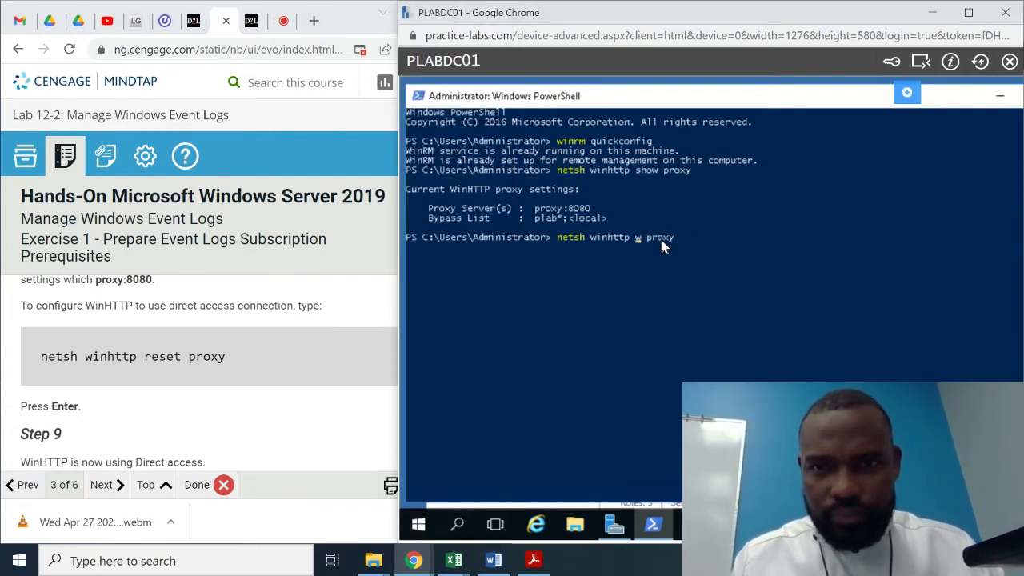
pyautogui.press('Delete')
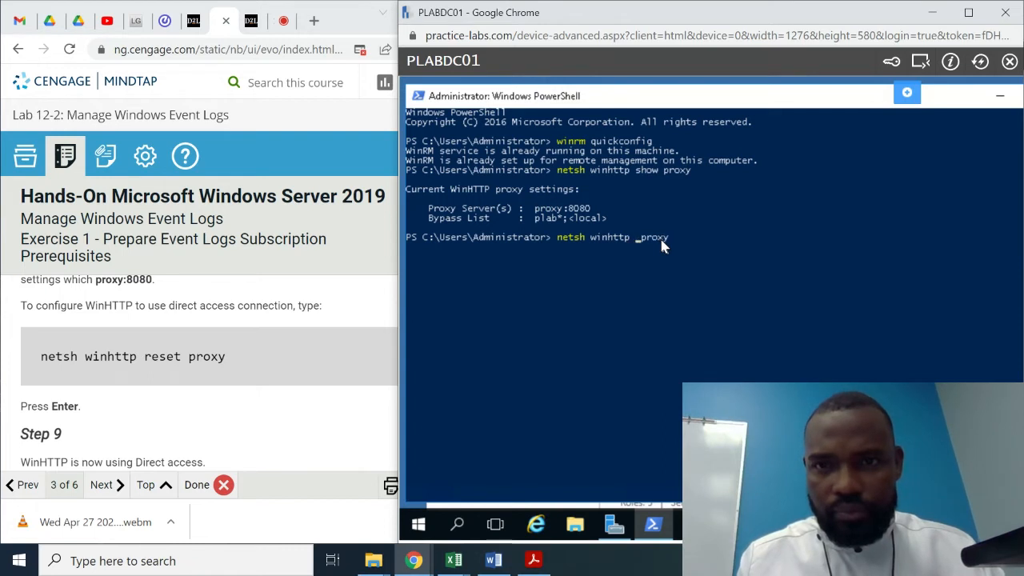
pyautogui.write('reset')
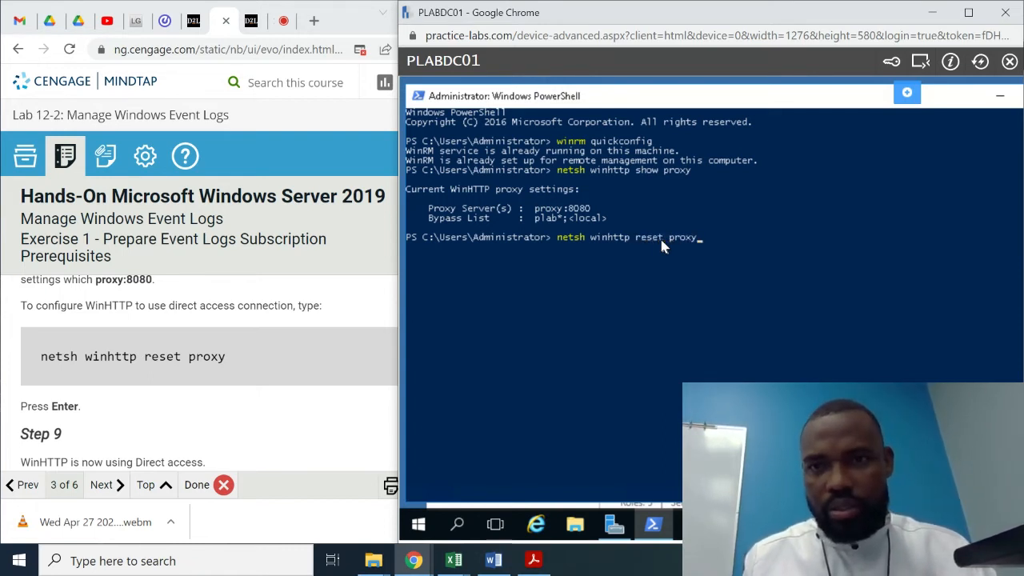
pyautogui.press('Return')
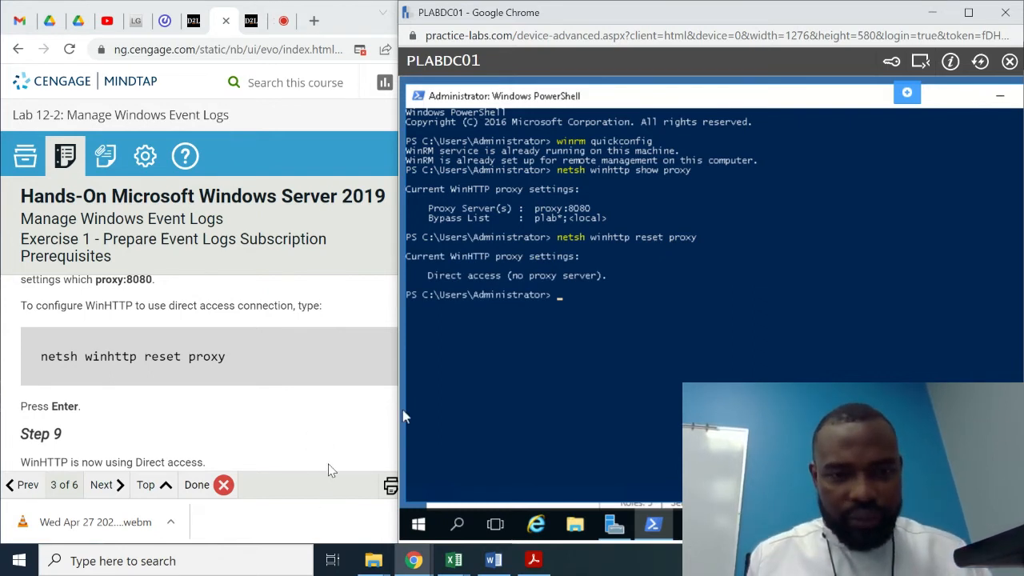
# Read Task 2 Step 9 and the Task 3 instructions up to Step 1 on enabling the Event Collector service.
pyautogui.click(334, 432)
pyautogui.scroll(-4, 427, 464)
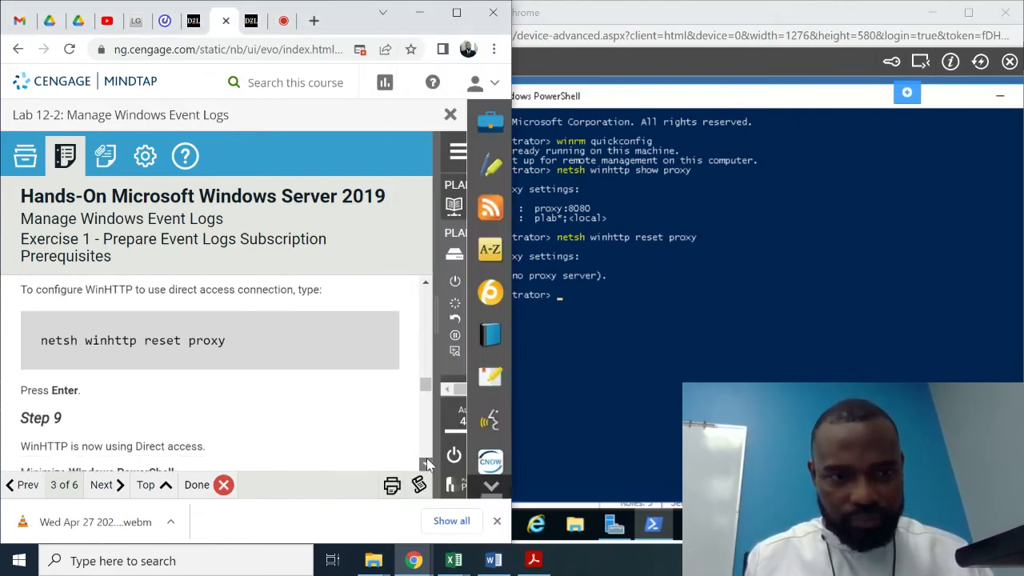
pyautogui.scroll(-1, 427, 464)
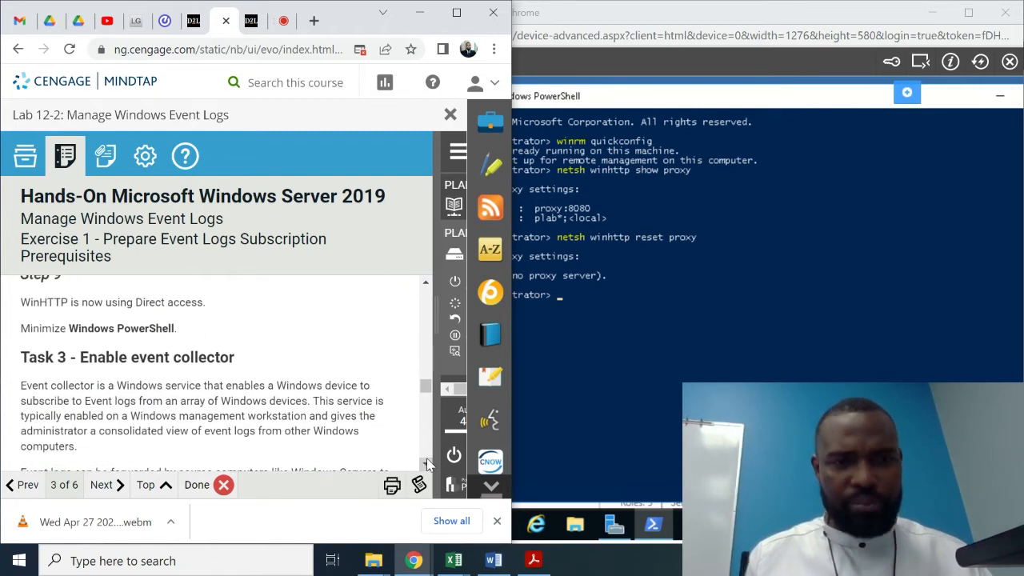
pyautogui.scroll(-1, 428, 464)
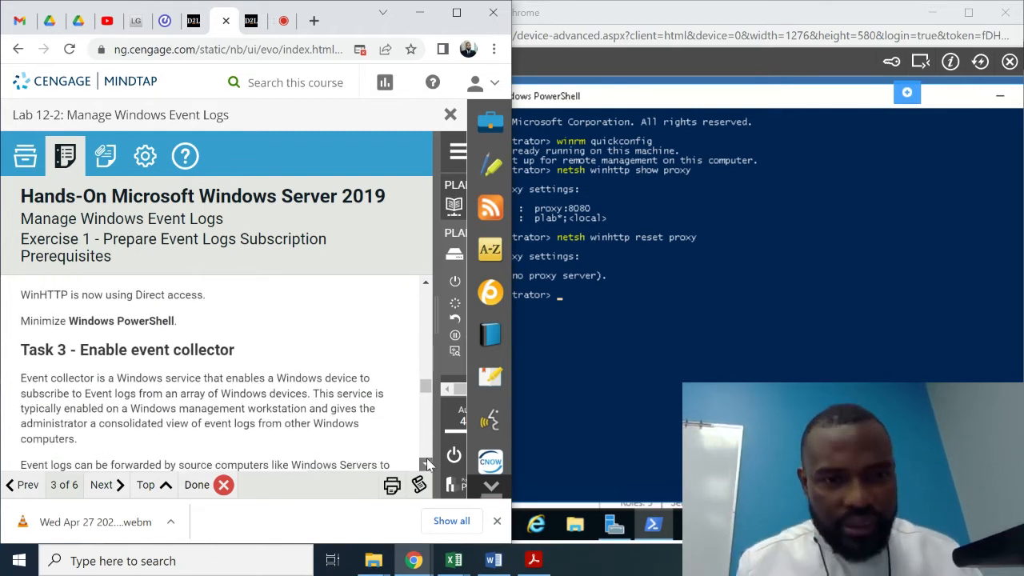
pyautogui.scroll(-1, 427, 464)
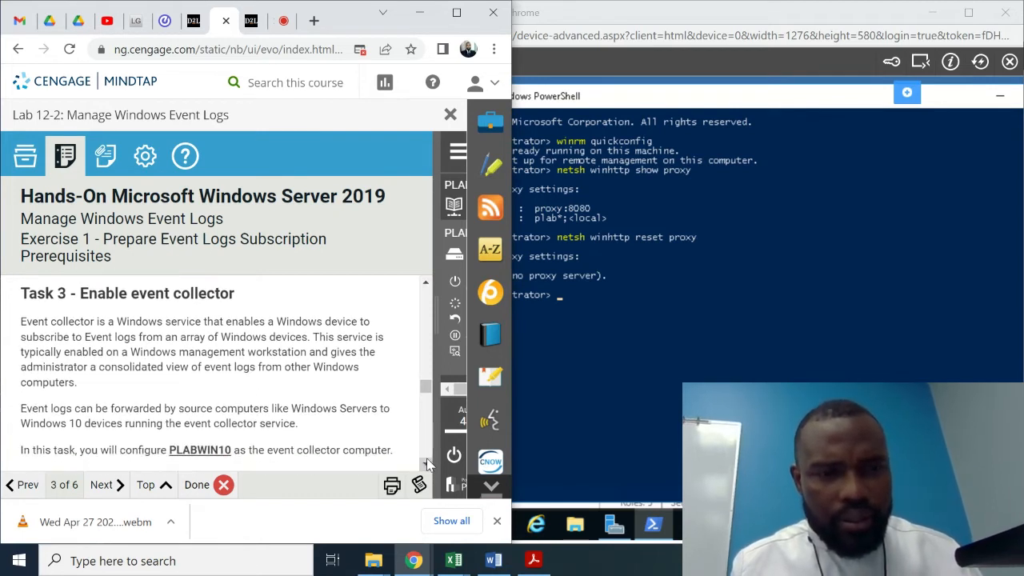
pyautogui.scroll(-5, 427, 464)
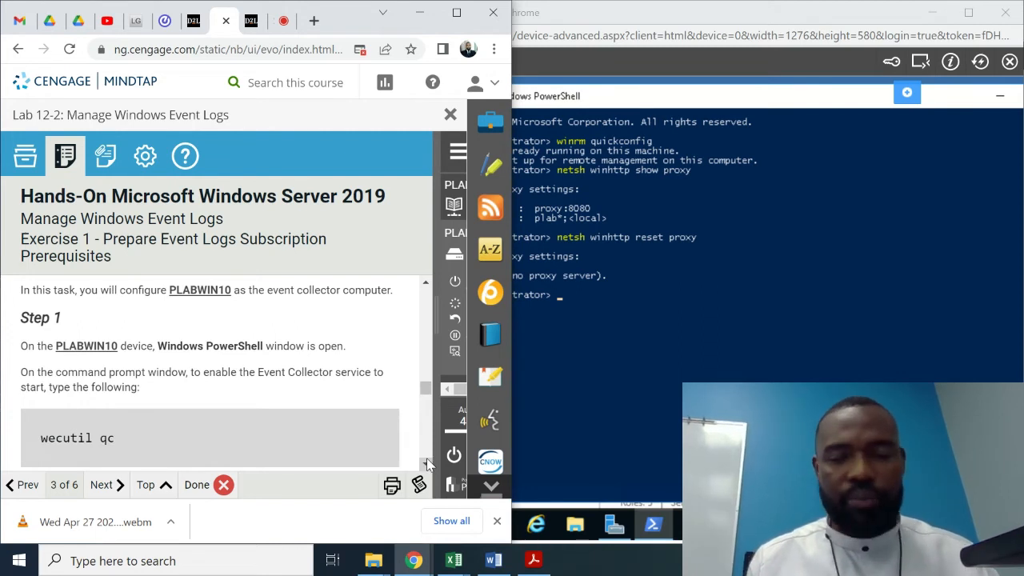
# Bring up the PLABWIN10 session window beside the lab instructions and minimize the PLABDC01 session window.
pyautogui.click(595, 472)
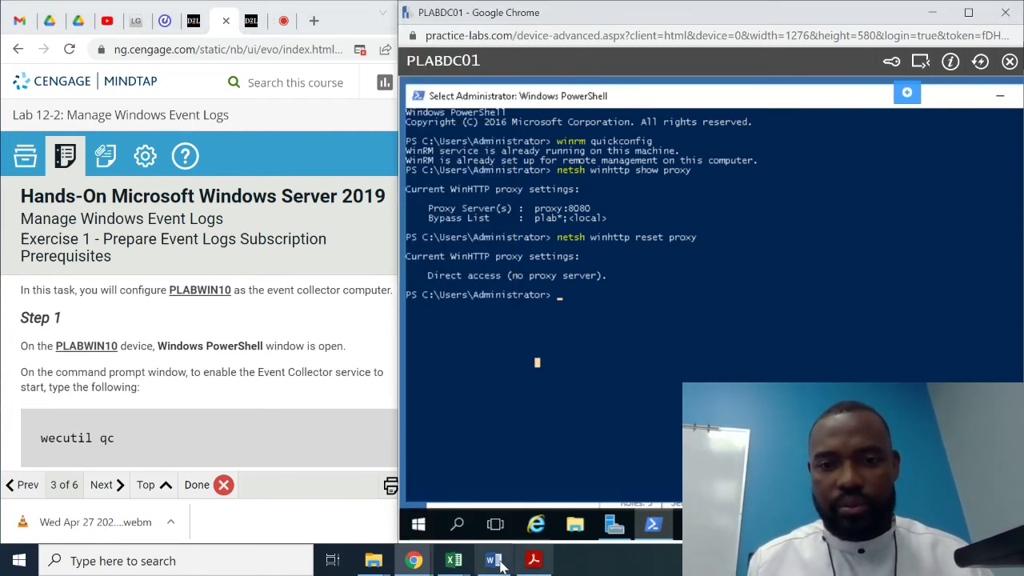
pyautogui.moveTo(413, 563)
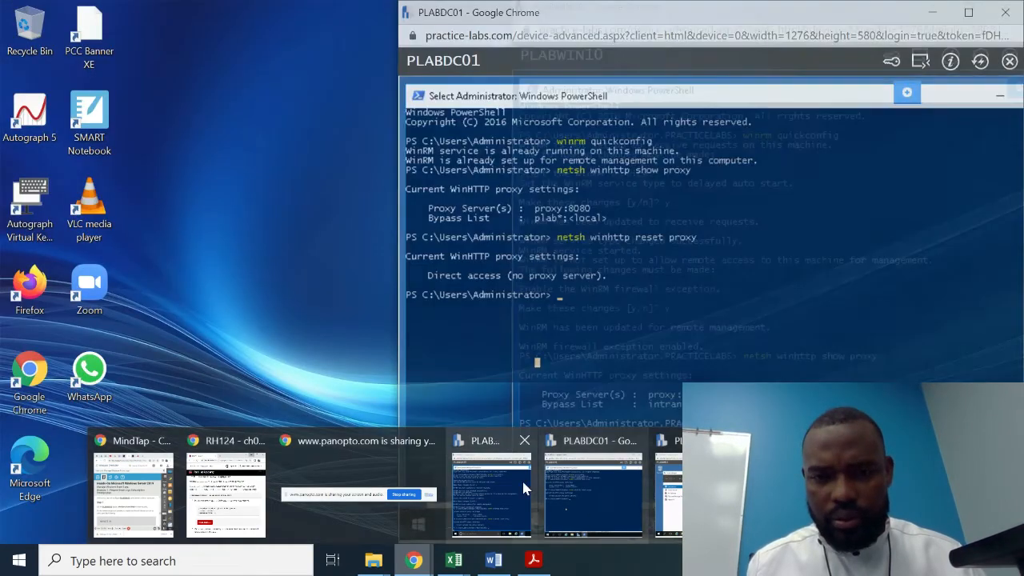
pyautogui.click(519, 476)
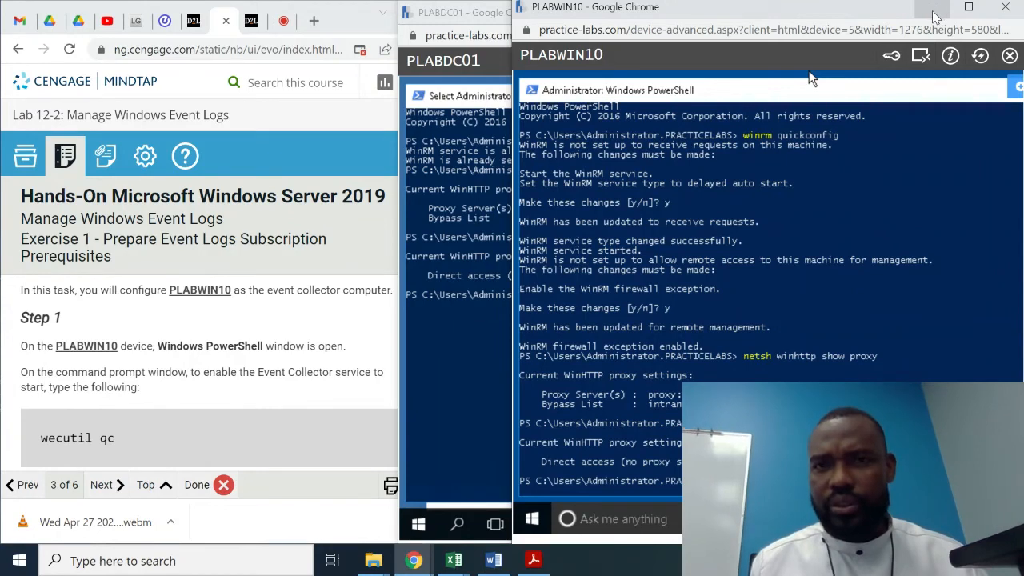
pyautogui.click(466, 24)
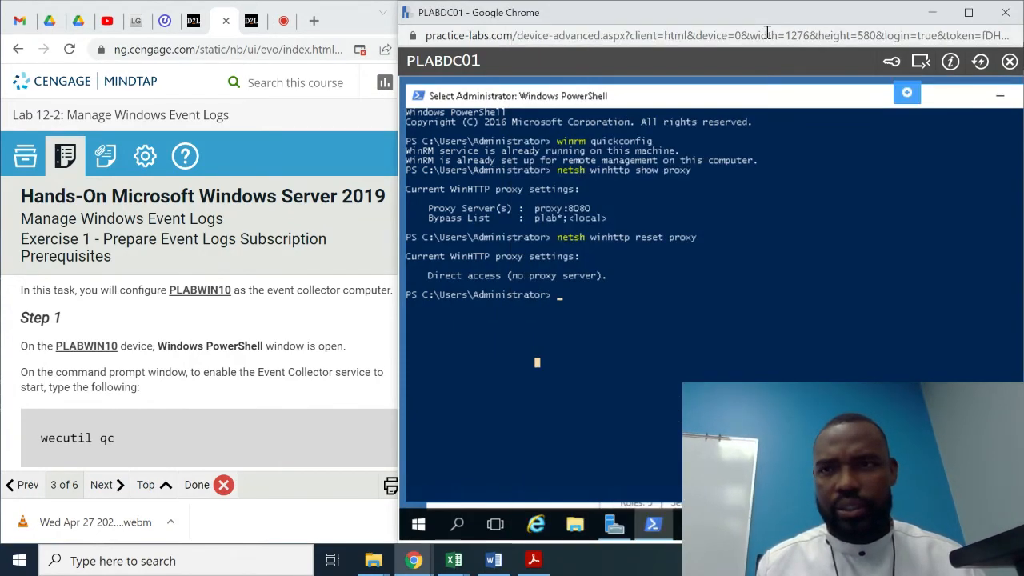
pyautogui.click(932, 16)
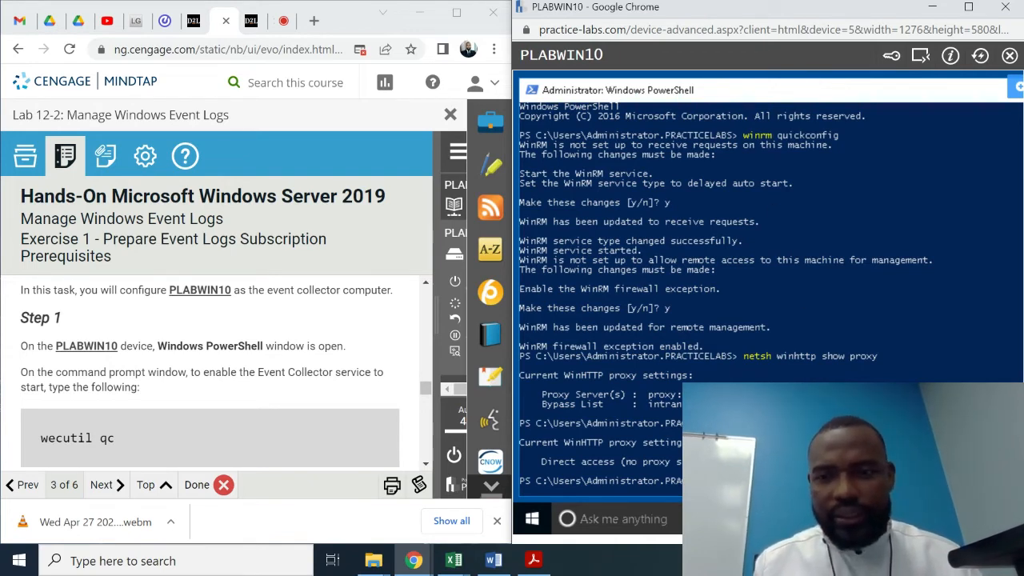
# Run wecutil qc in Windows PowerShell on PLABWIN10 to enable the Event Collector service.
pyautogui.click(768, 480)
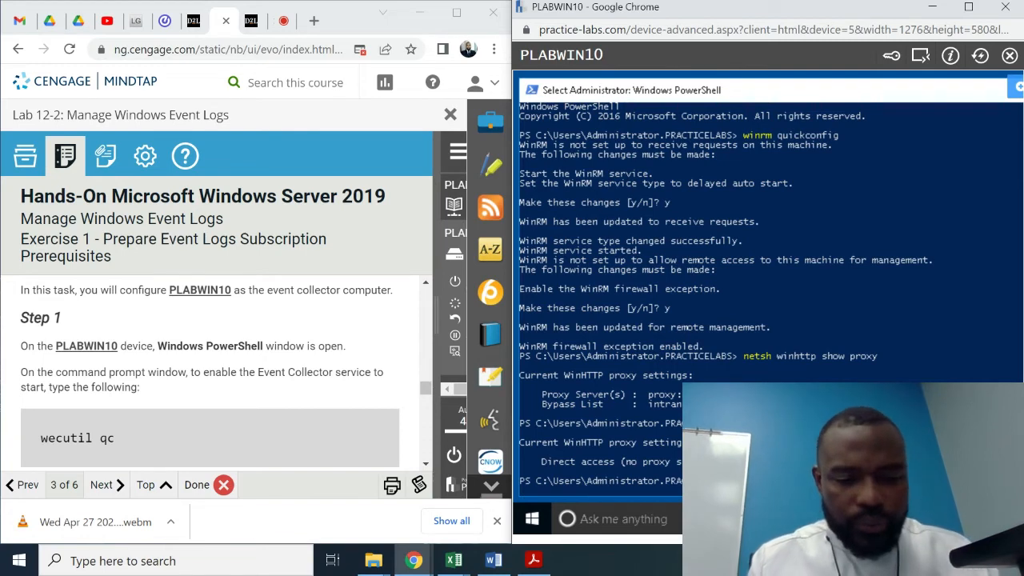
pyautogui.write('w')
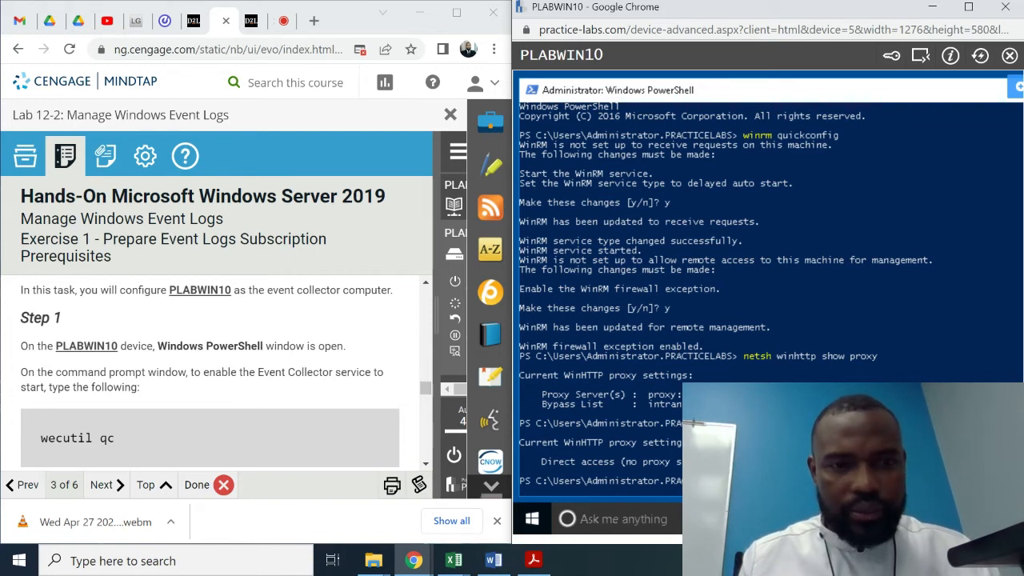
pyautogui.press('Return')
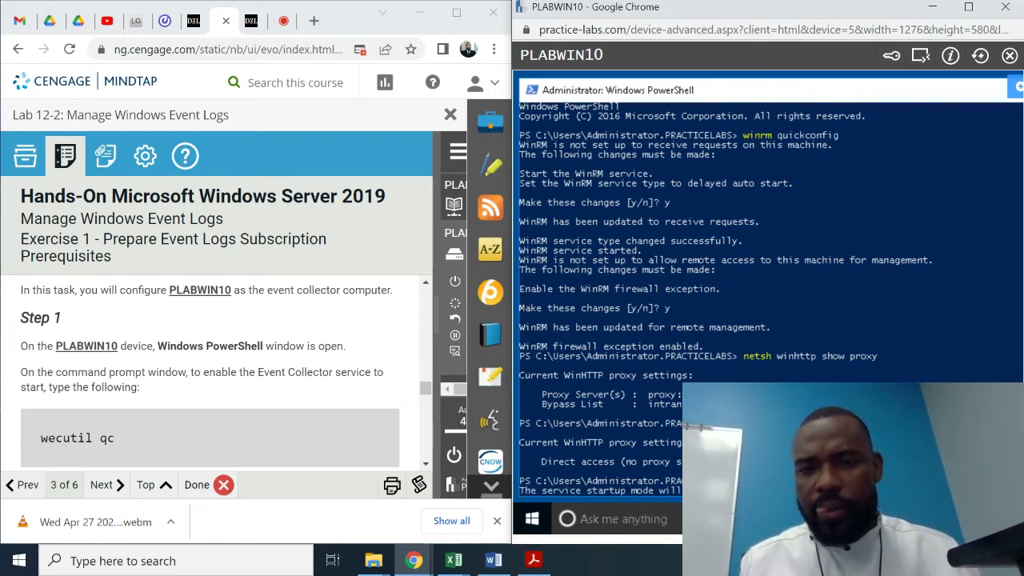
# Maximize the PLABWIN10 session window to read the full wecutil prompt, and restore it beside the instructions.
pyautogui.click(967, 6)
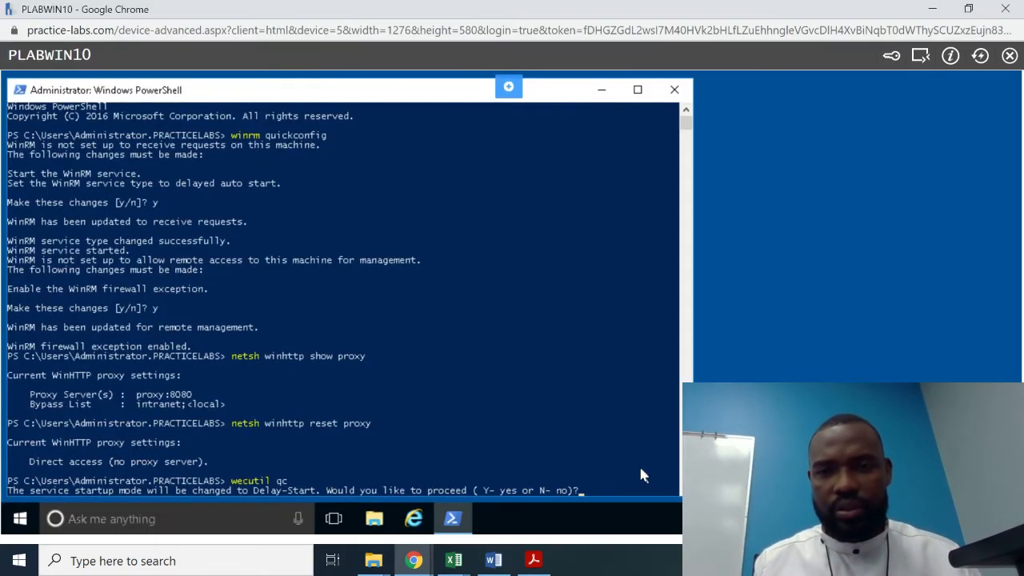
pyautogui.scroll(-6, 344, 300)
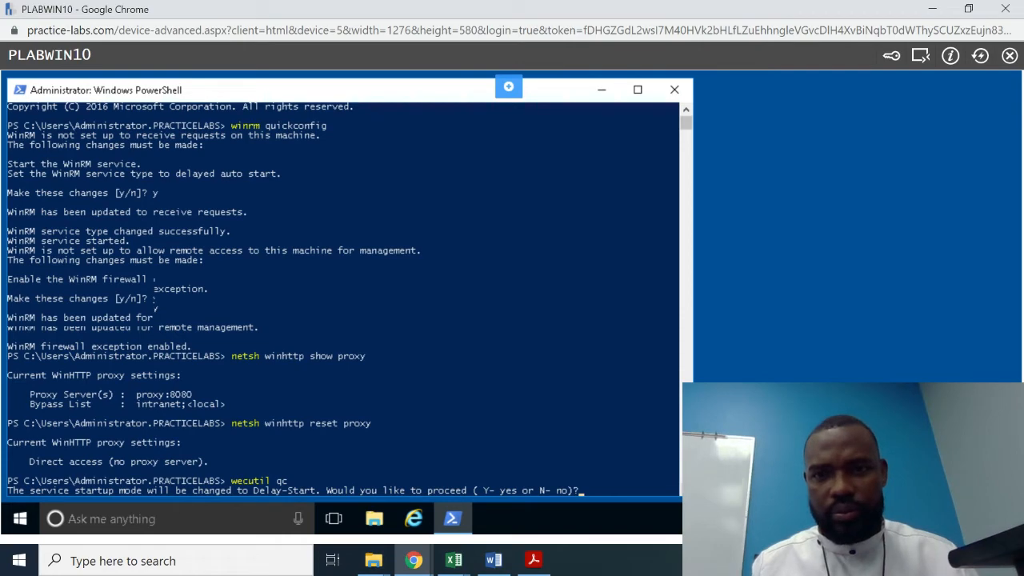
pyautogui.scroll(-2, 576, 126)
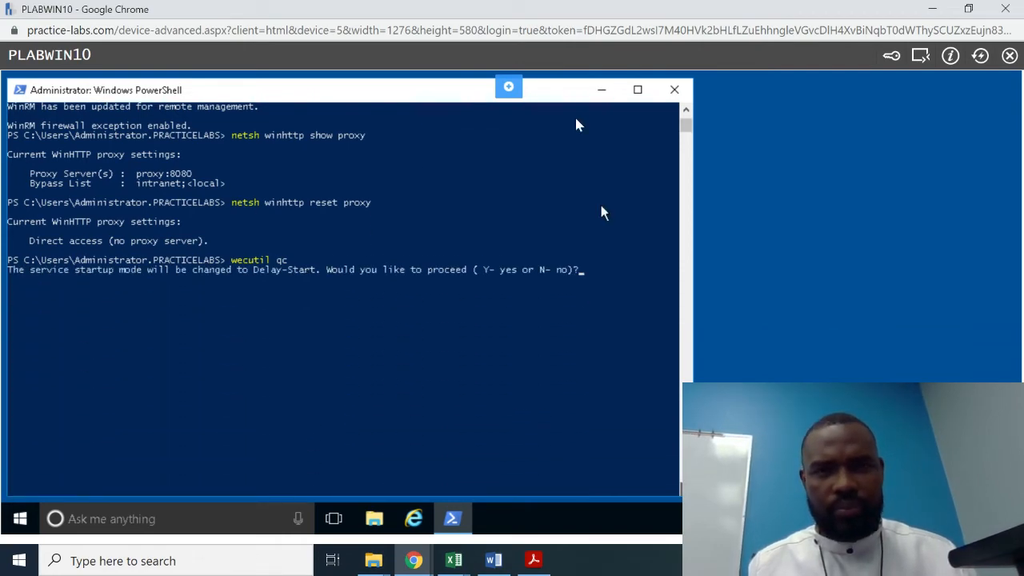
pyautogui.doubleClick(566, 14)
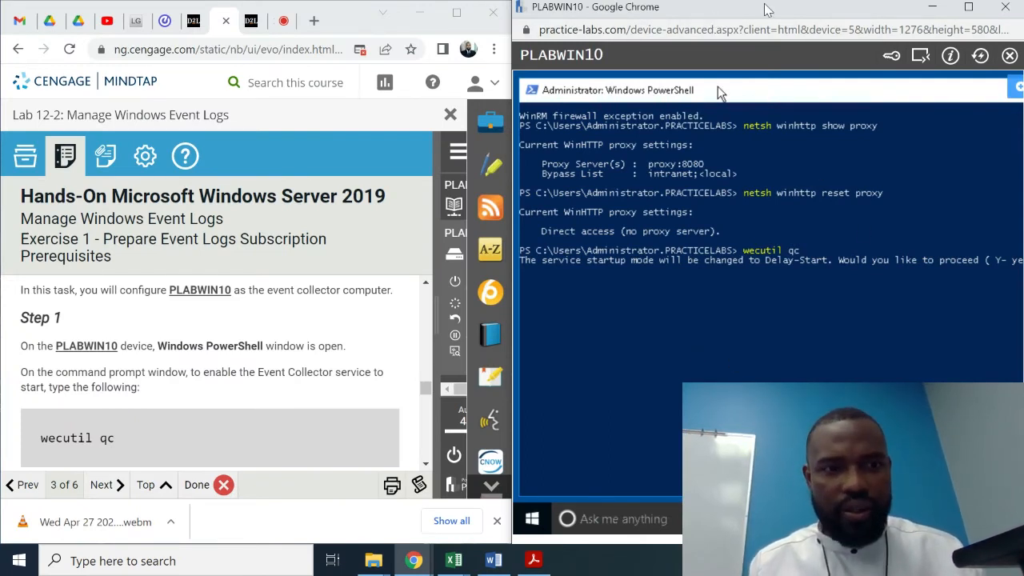
# Read the Task 3 instructions on how to answer the wecutil qc startup mode prompt.
pyautogui.click(425, 464)
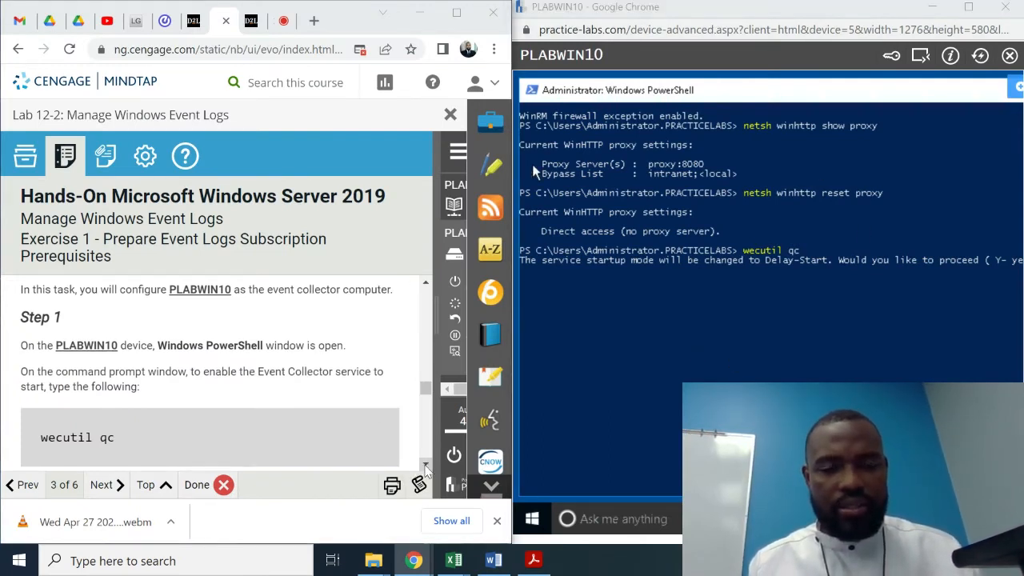
pyautogui.click(425, 466)
pyautogui.click(425, 466)
pyautogui.click(424, 465)
pyautogui.click(425, 466)
pyautogui.click(425, 466)
pyautogui.click(425, 465)
pyautogui.click(425, 465)
pyautogui.click(425, 465)
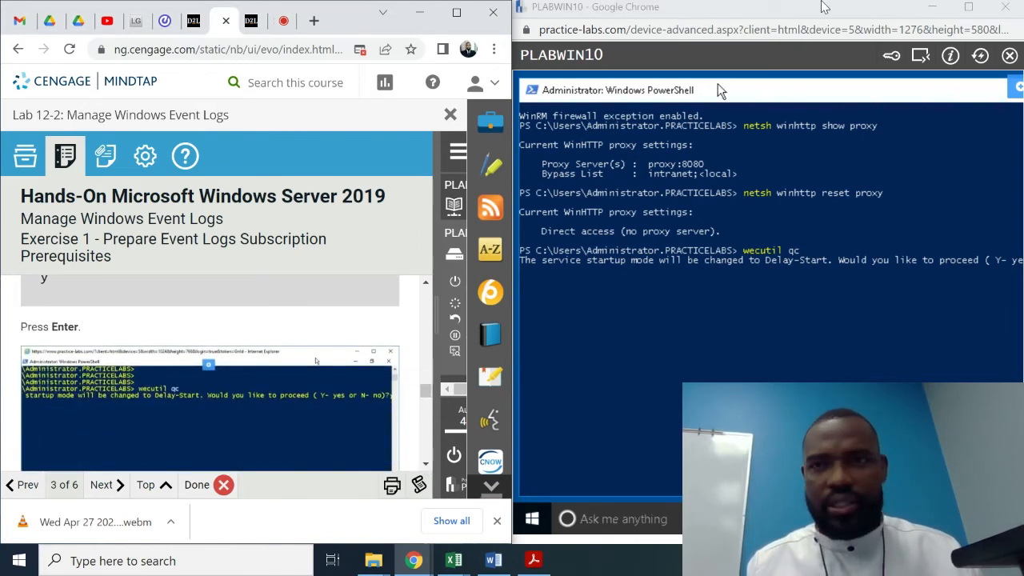
# Answer y to the wecutil qc prompt in PowerShell on PLABWIN10 to accept the Delay-Start service startup mode.
pyautogui.click(968, 6)
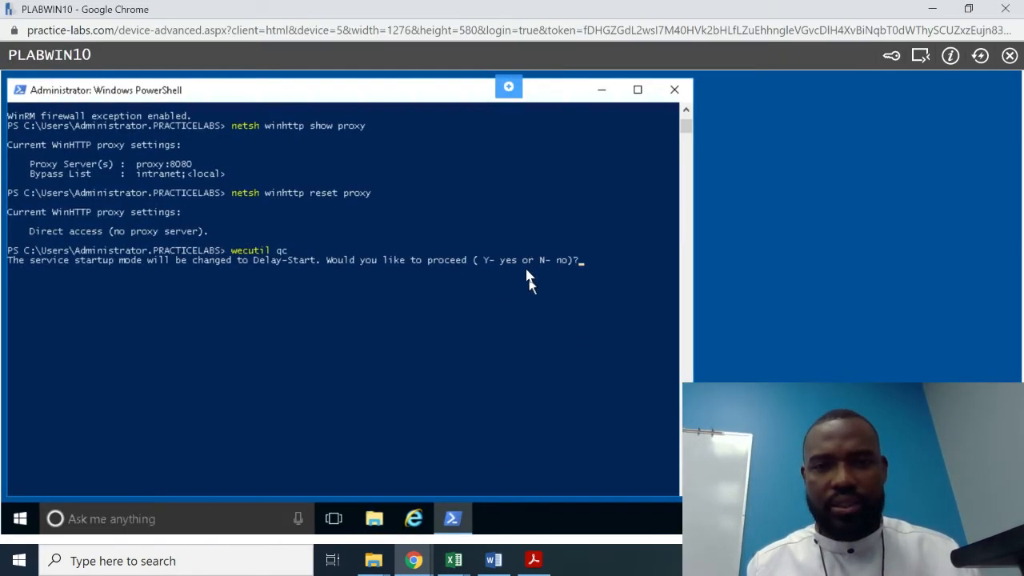
pyautogui.click(583, 264)
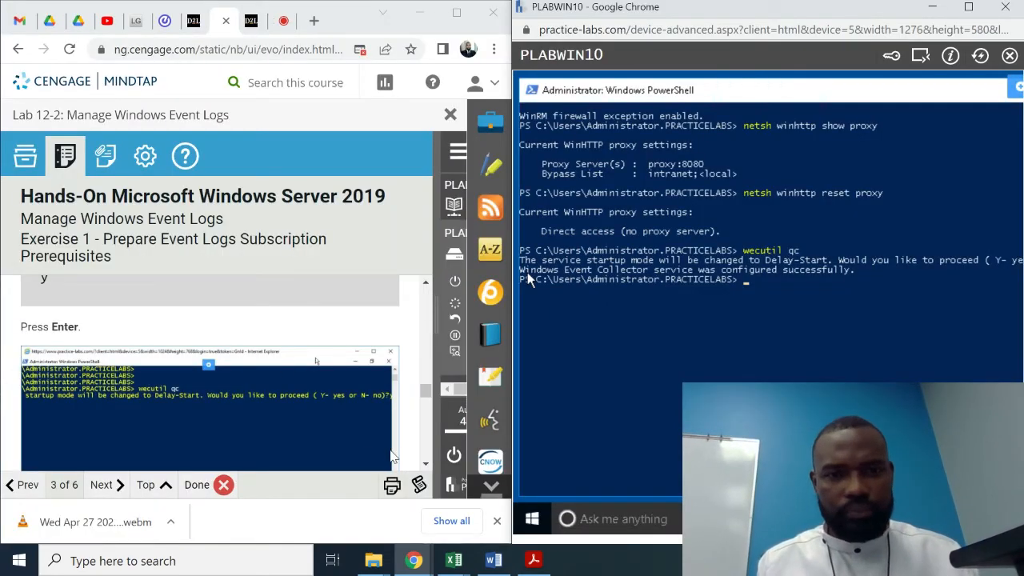
# Check Task 3 Step 2 in the lab instructions and minimize Windows PowerShell on PLABWIN10, keeping the session window beside the instructions.
pyautogui.click(425, 463)
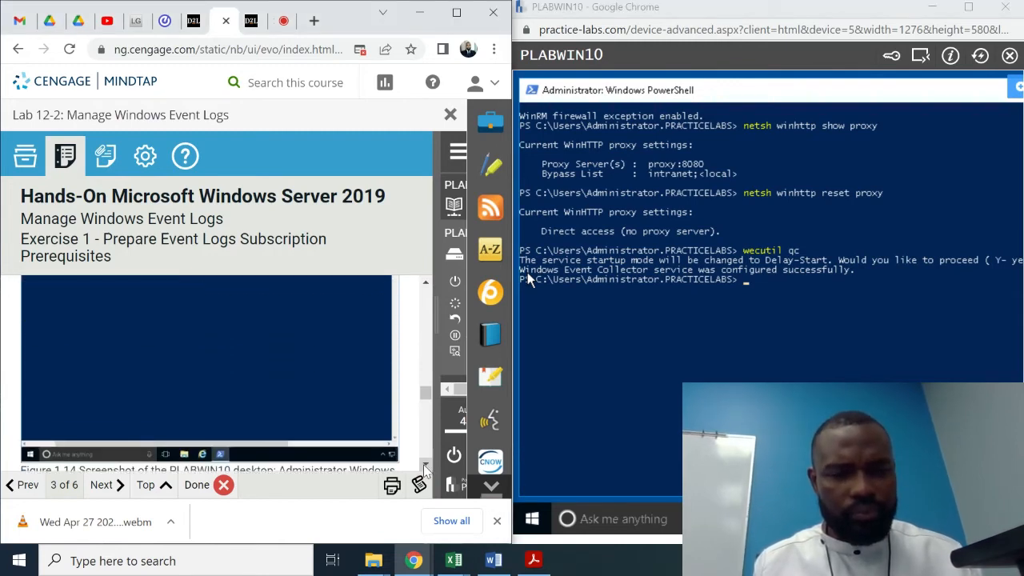
pyautogui.scroll(-5, 425, 470)
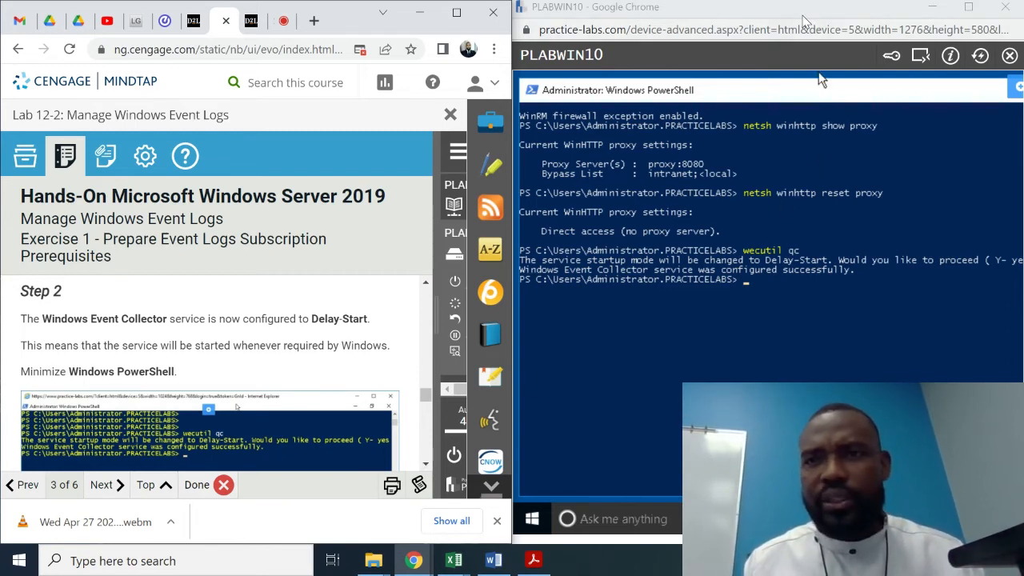
pyautogui.click(804, 14)
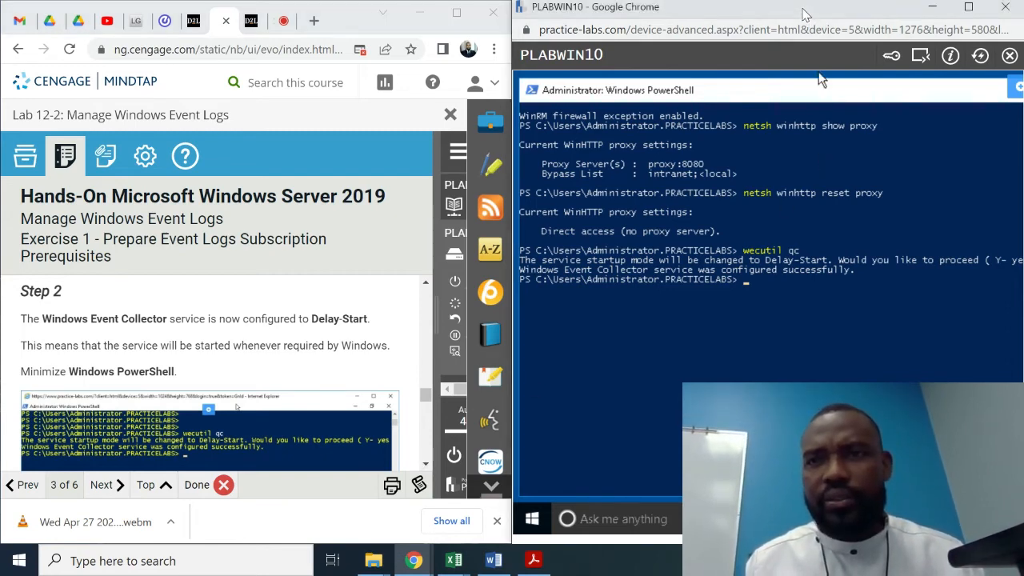
pyautogui.click(968, 7)
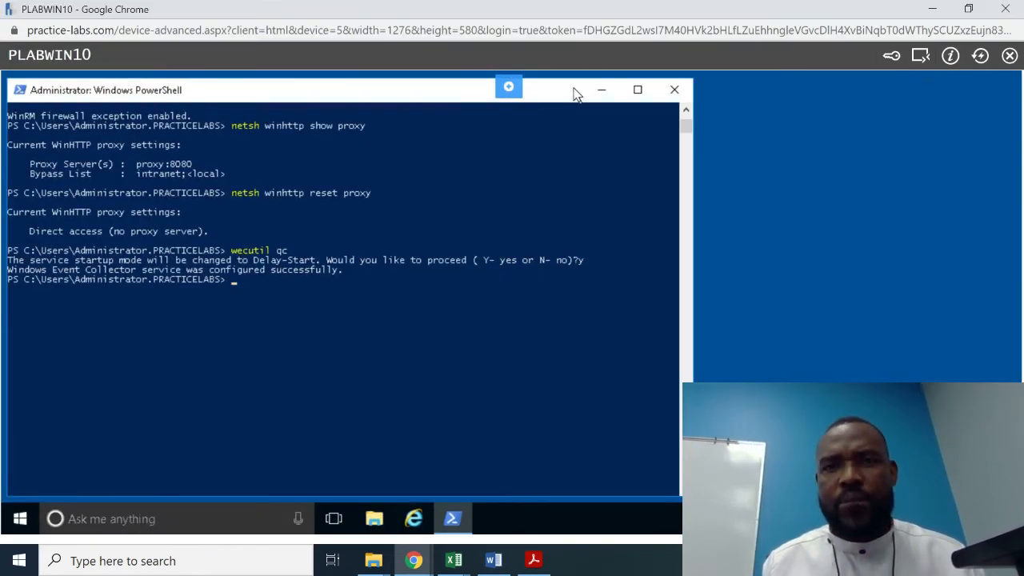
pyautogui.click(600, 92)
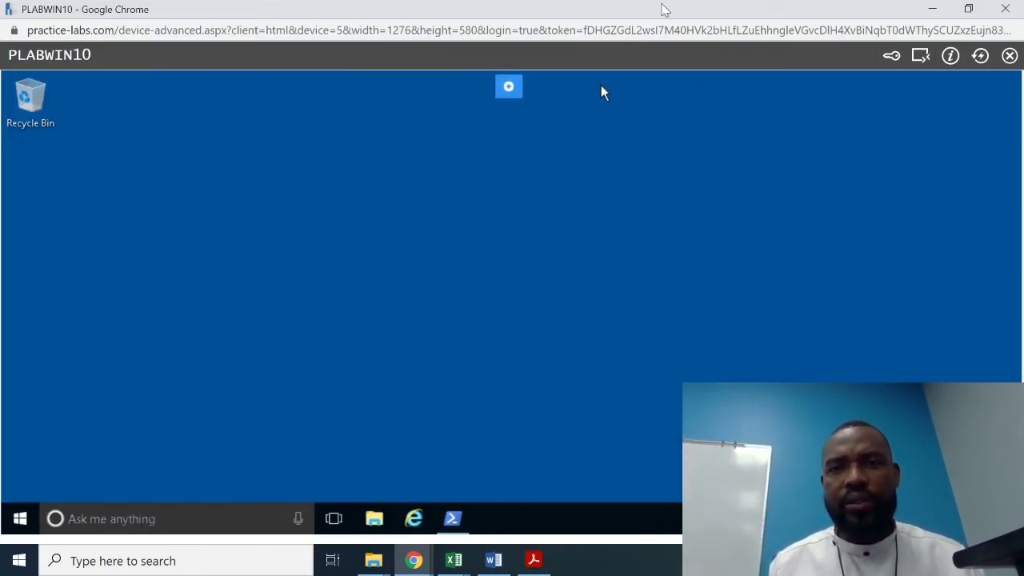
pyautogui.press('super+Right')
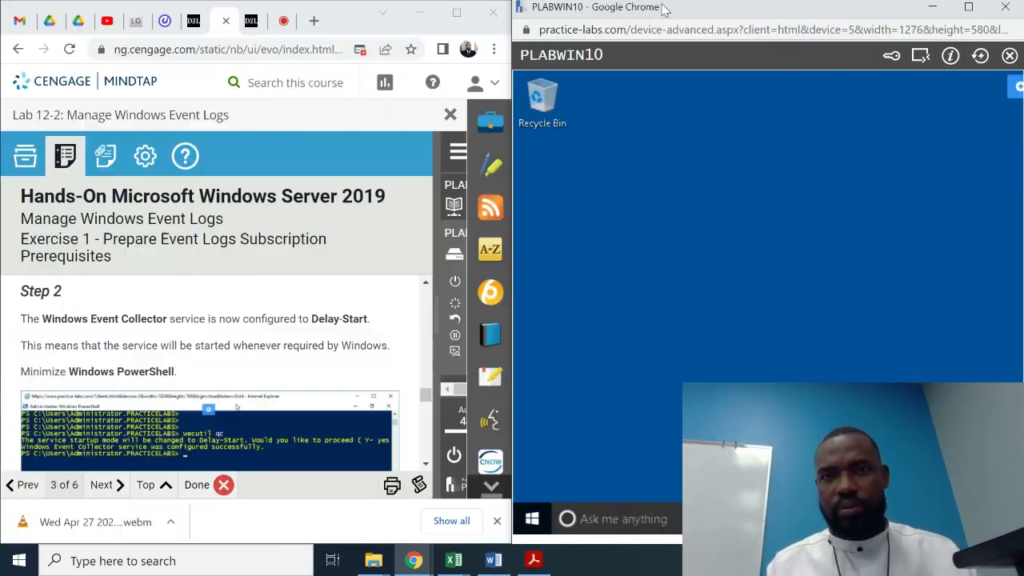
# Read the Task 4 introduction and Step 1 on adding the event collector computer to the Administrators security group.
pyautogui.click(424, 465)
pyautogui.click(425, 465)
pyautogui.click(424, 466)
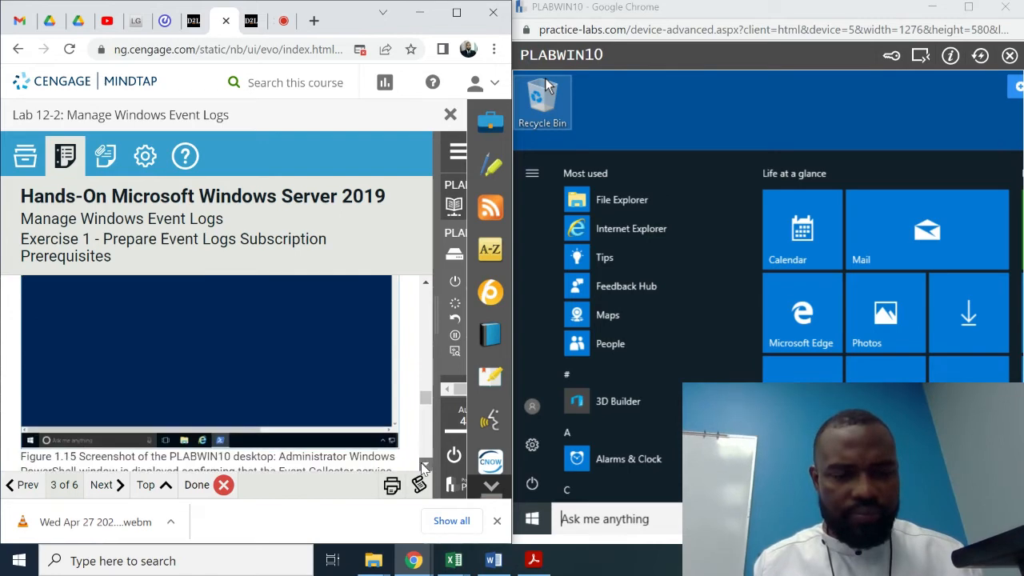
pyautogui.click(425, 465)
pyautogui.click(425, 465)
pyautogui.click(424, 466)
pyautogui.click(425, 465)
pyautogui.click(425, 466)
pyautogui.click(425, 466)
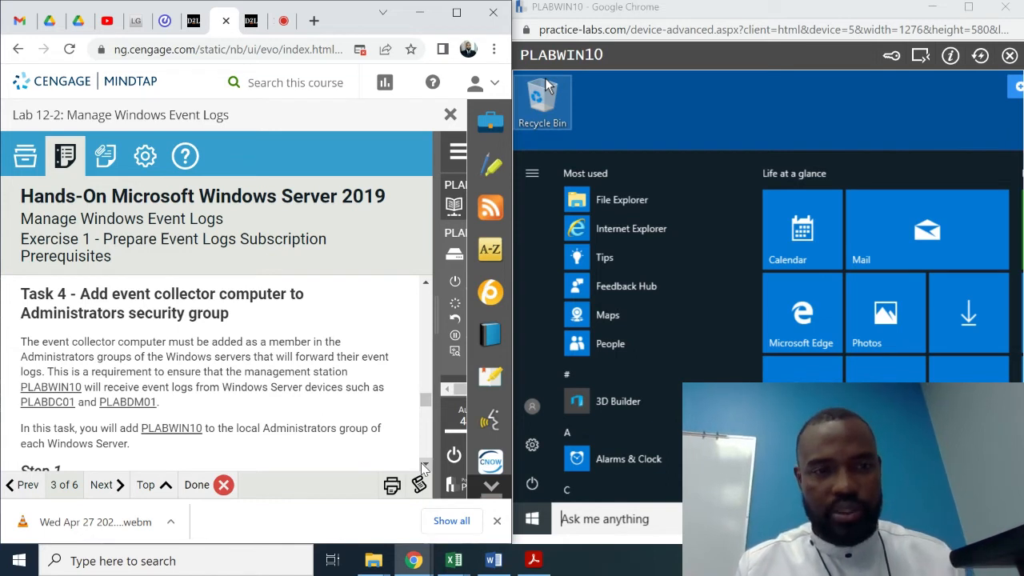
pyautogui.click(425, 466)
pyautogui.click(424, 466)
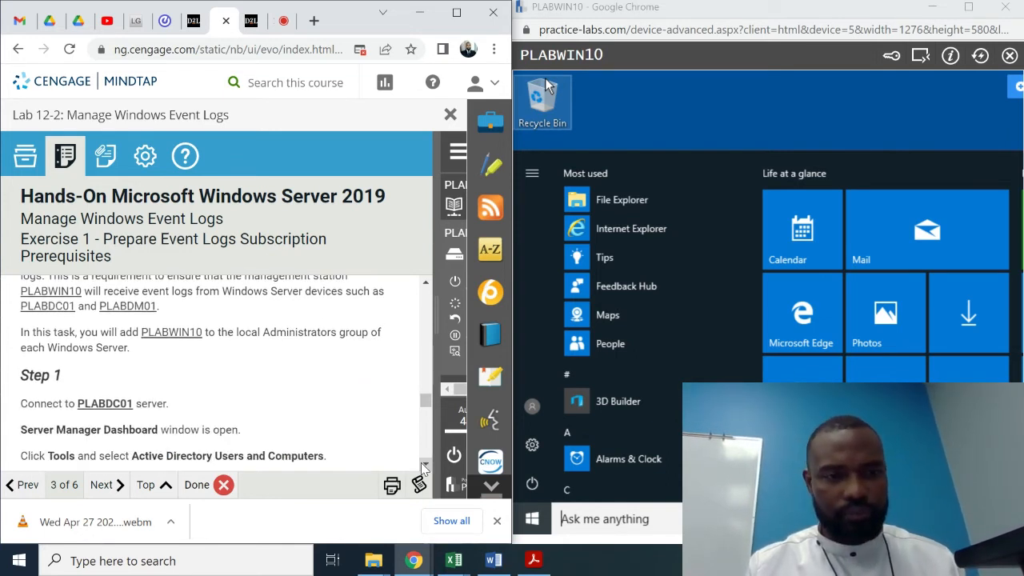
pyautogui.click(425, 466)
pyautogui.click(425, 465)
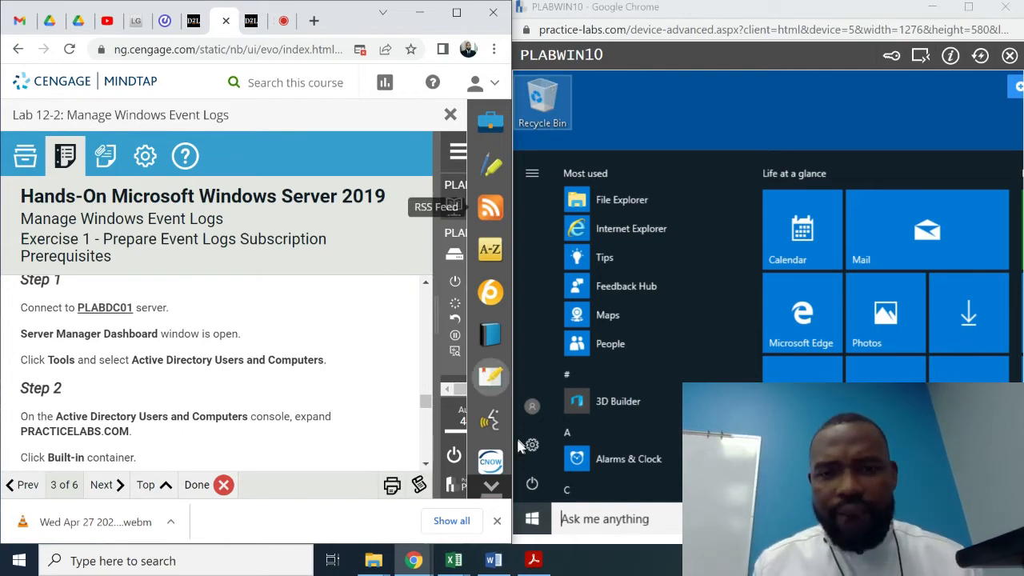
# Switch to the PLABDC01 session, minimize its PowerShell window to reveal Server Manager, and place the session beside the lab instructions.
pyautogui.moveTo(422, 570)
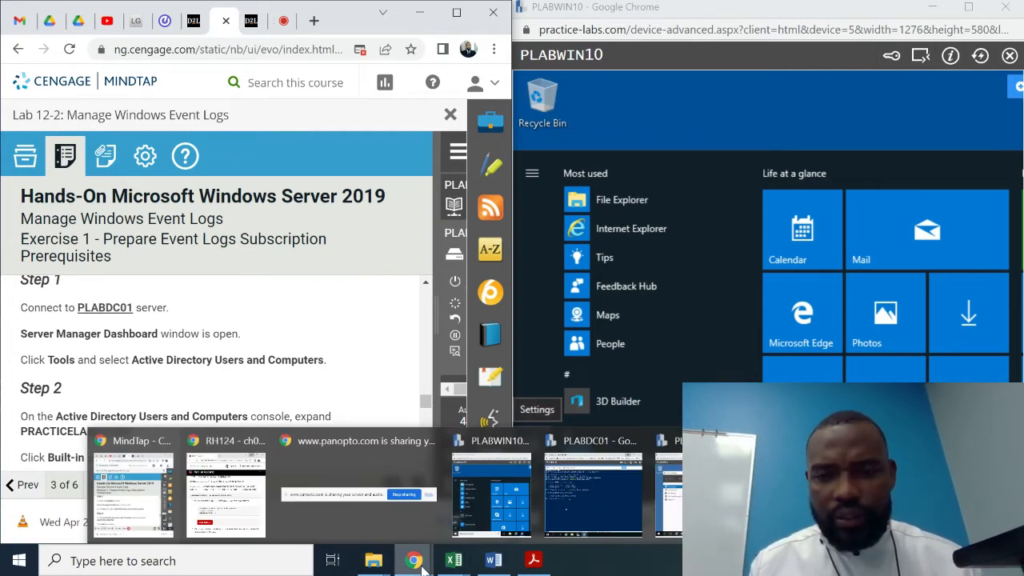
pyautogui.click(591, 482)
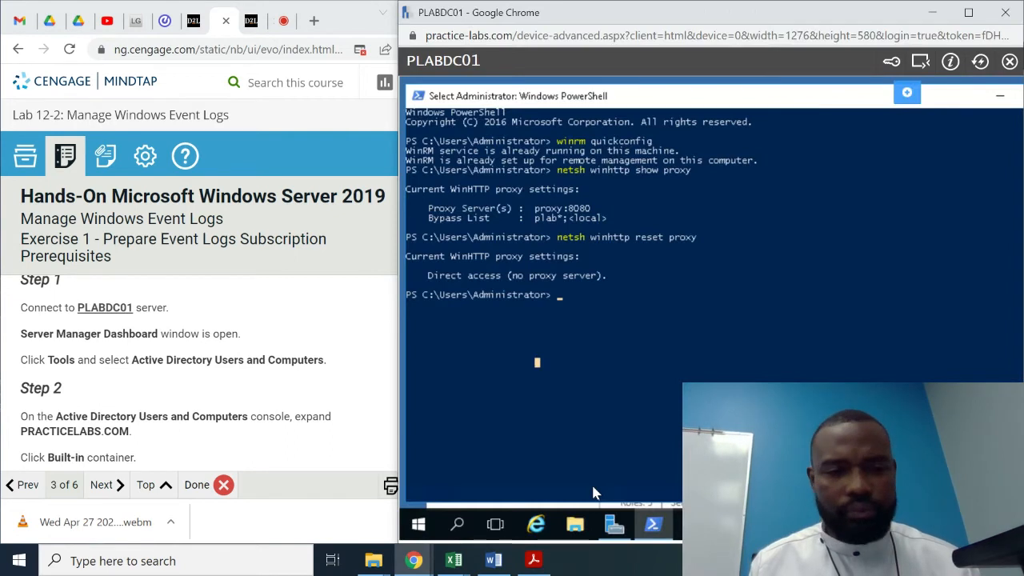
pyautogui.click(364, 419)
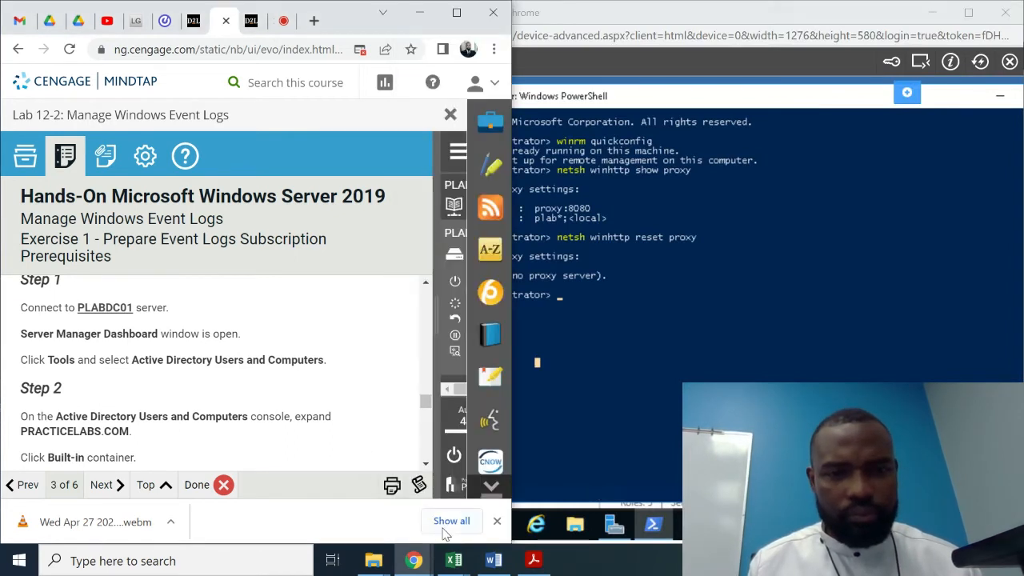
pyautogui.scroll(-2, 429, 474)
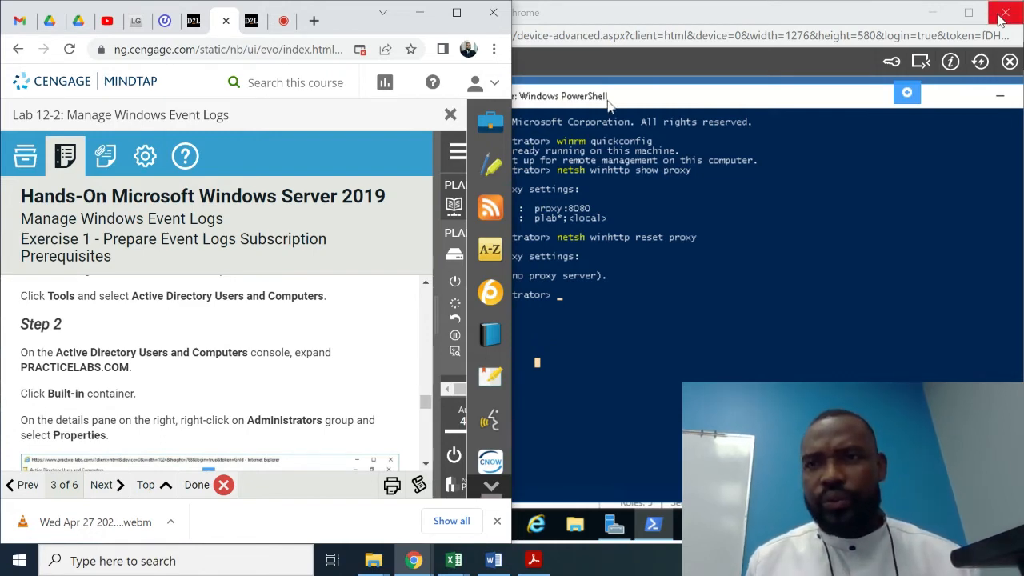
pyautogui.click(969, 14)
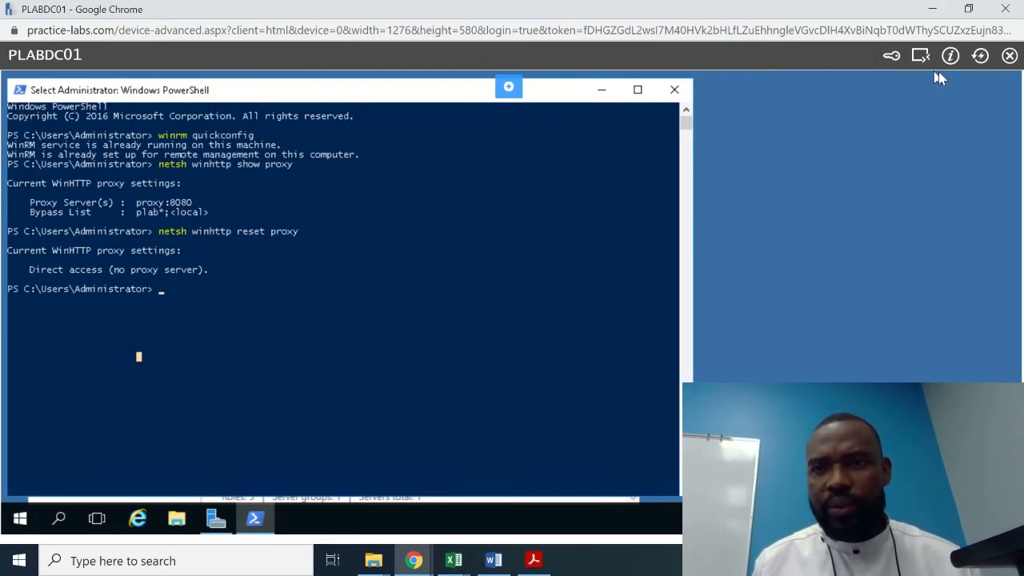
pyautogui.click(601, 90)
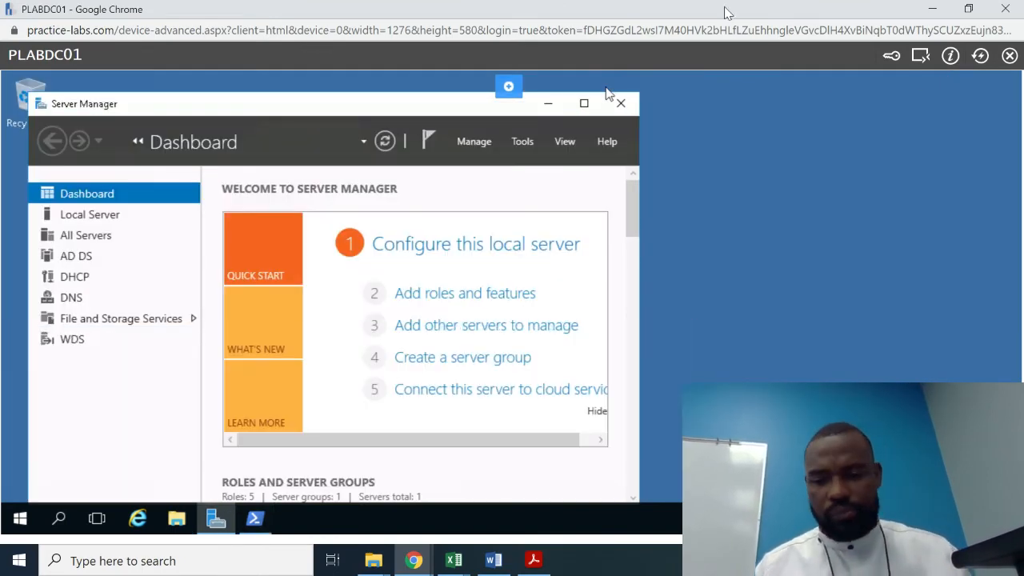
pyautogui.doubleClick(726, 12)
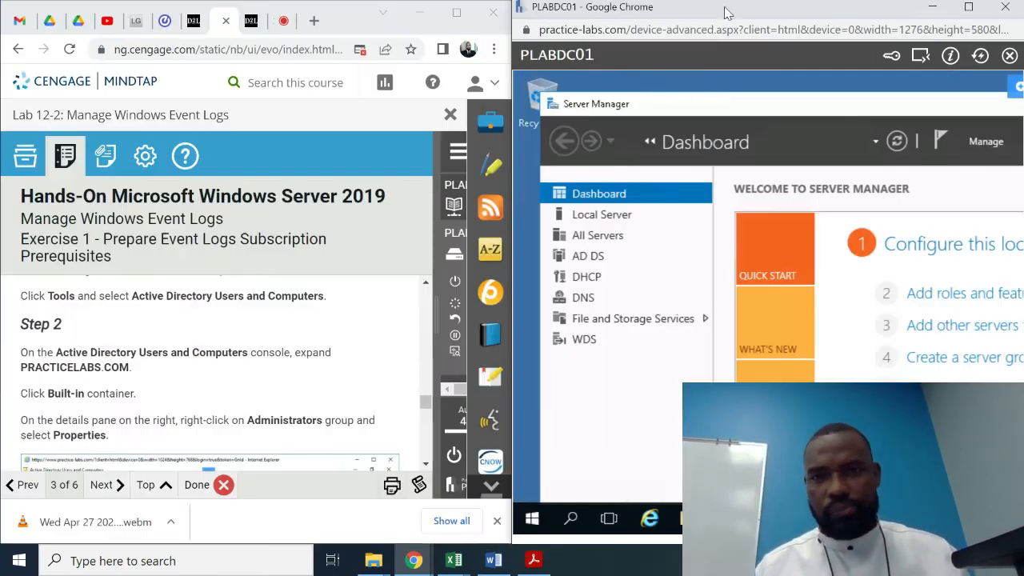
# Review Task 4 Steps 1 and 2 in the instructions, and reposition and widen the PLABDC01 session window.
pyautogui.click(426, 466)
pyautogui.click(426, 467)
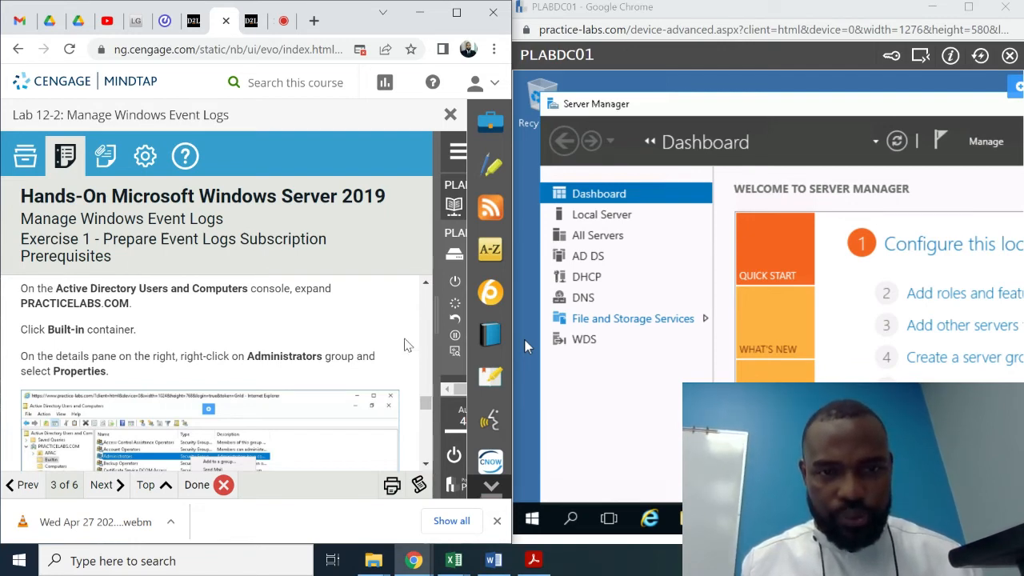
pyautogui.click(427, 303)
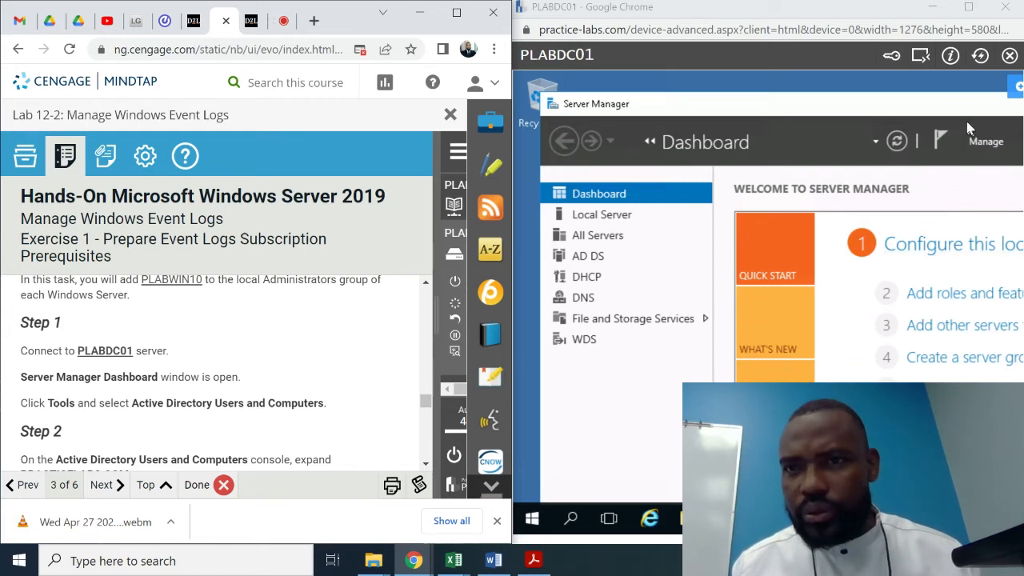
pyautogui.moveTo(813, 14); pyautogui.dragTo(764, 20)
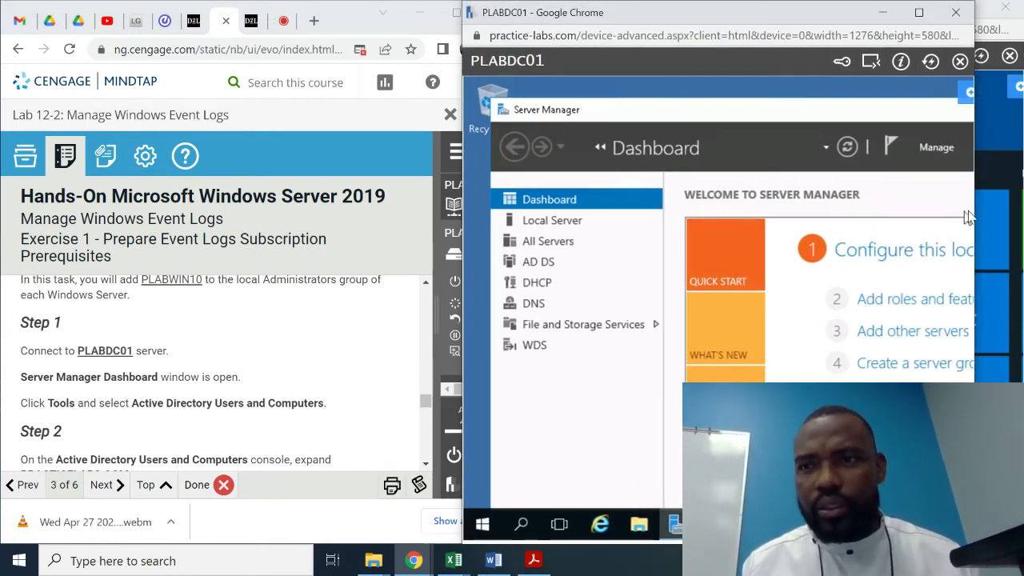
pyautogui.moveTo(977, 205); pyautogui.dragTo(1020, 205)
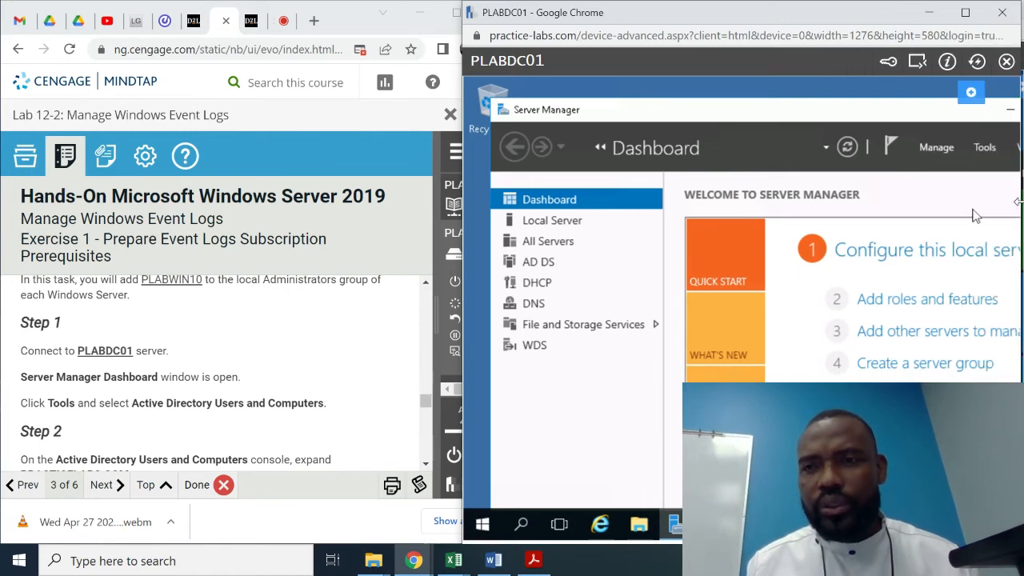
# Open Active Directory Users and Computers from Server Manager on PLABDC01, with the session window maximized.
pyautogui.click(985, 149)
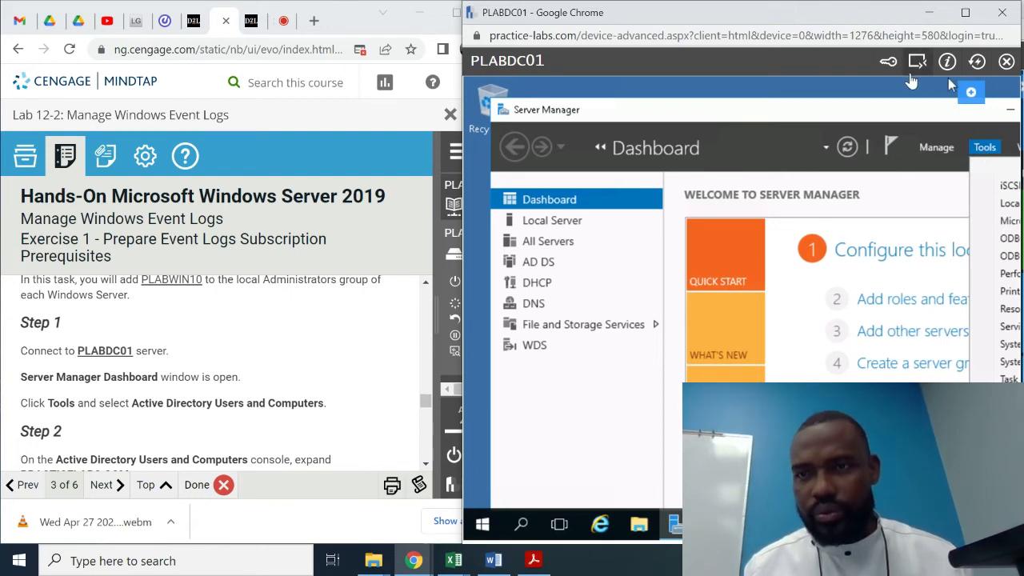
pyautogui.click(966, 15)
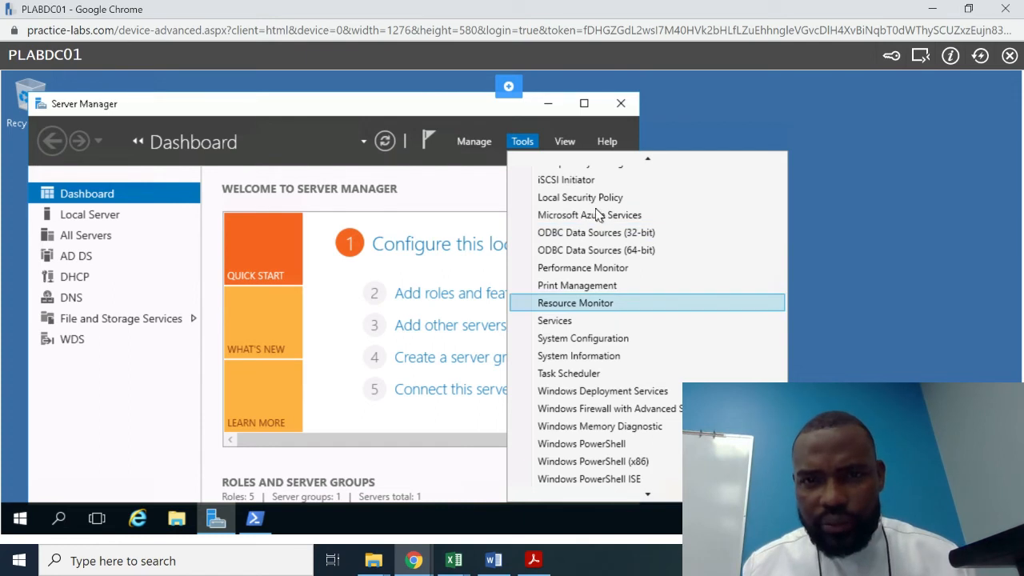
pyautogui.press('Up')
pyautogui.press('Up')
pyautogui.press('Up')
pyautogui.press('Up')
pyautogui.press('Up')
pyautogui.press('Up')
pyautogui.press('Up')
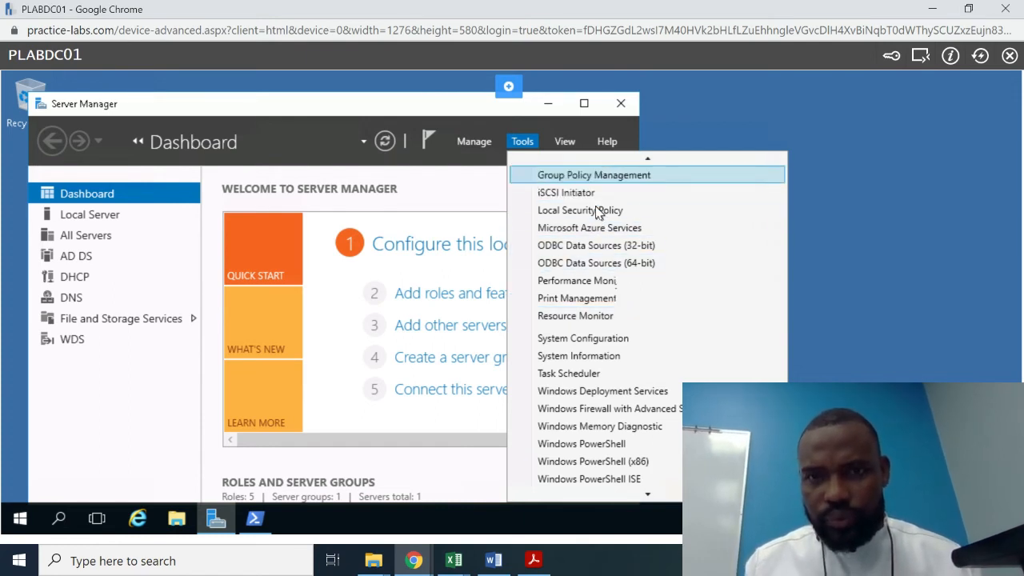
pyautogui.press('Up')
pyautogui.press('Up')
pyautogui.press('Up')
pyautogui.press('Up')
pyautogui.press('Up')
pyautogui.press('Up')
pyautogui.press('Up')
pyautogui.press('Up')
pyautogui.press('Up')
pyautogui.press('Up')
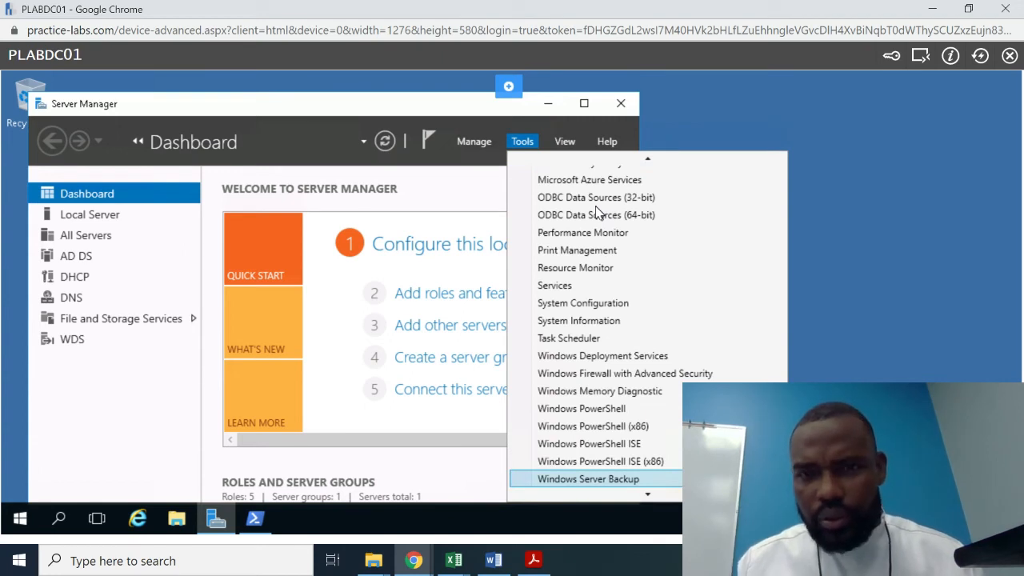
pyautogui.press('Up')
pyautogui.press('Up')
pyautogui.press('Up')
pyautogui.press('Up')
pyautogui.press('Up')
pyautogui.press('Up')
pyautogui.press('Up')
pyautogui.press('Up')
pyautogui.press('Up')
pyautogui.press('Up')
pyautogui.press('Up')
pyautogui.press('Up')
pyautogui.press('Up')
pyautogui.press('Up')
pyautogui.press('Up')
pyautogui.press('Up')
pyautogui.press('Up')
pyautogui.press('Up')
pyautogui.press('Up')
pyautogui.press('Up')
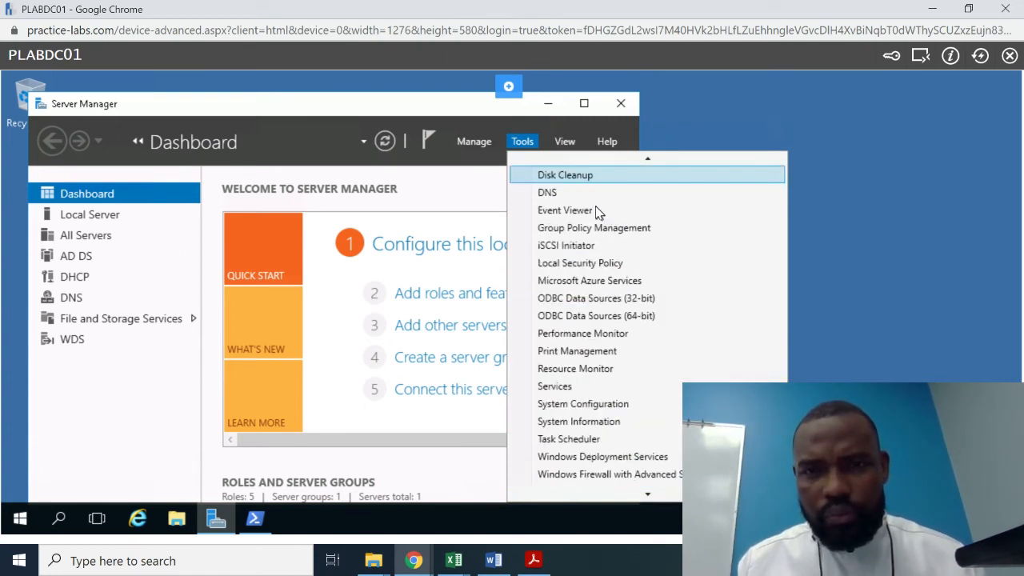
pyautogui.press('Up')
pyautogui.press('Up')
pyautogui.press('Up')
pyautogui.press('Up')
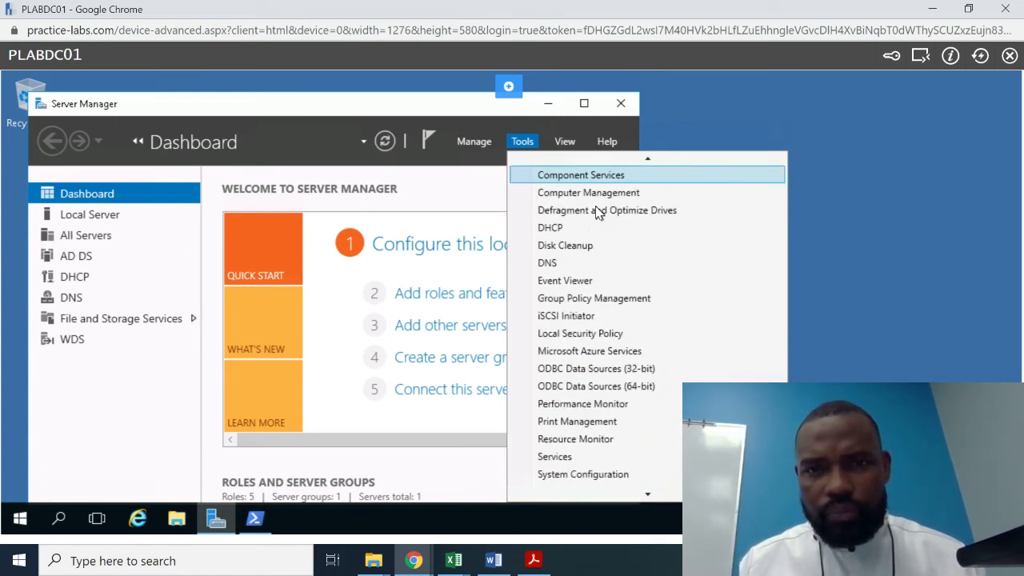
pyautogui.press('Up')
pyautogui.press('Up')
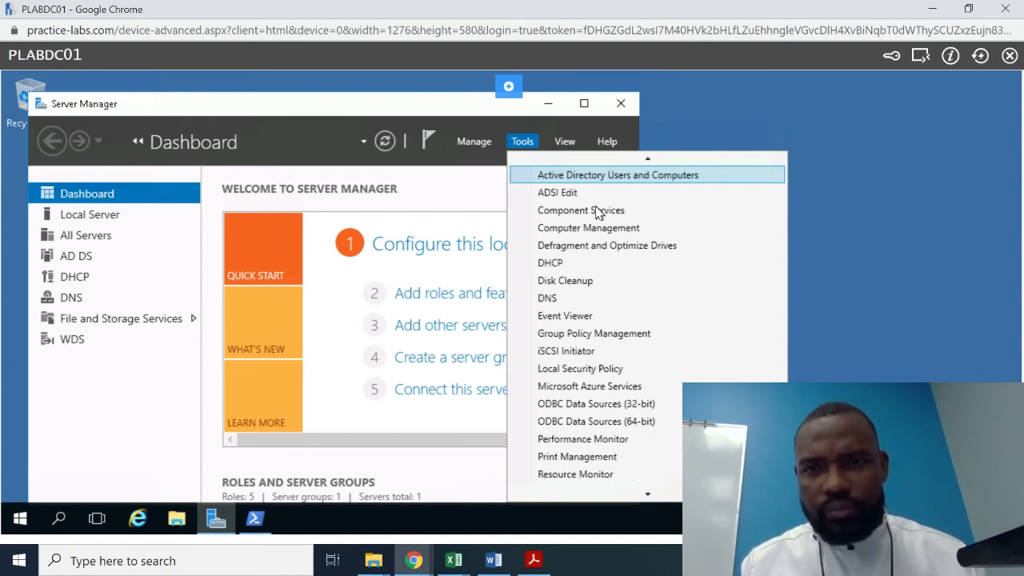
pyautogui.moveTo(606, 159)
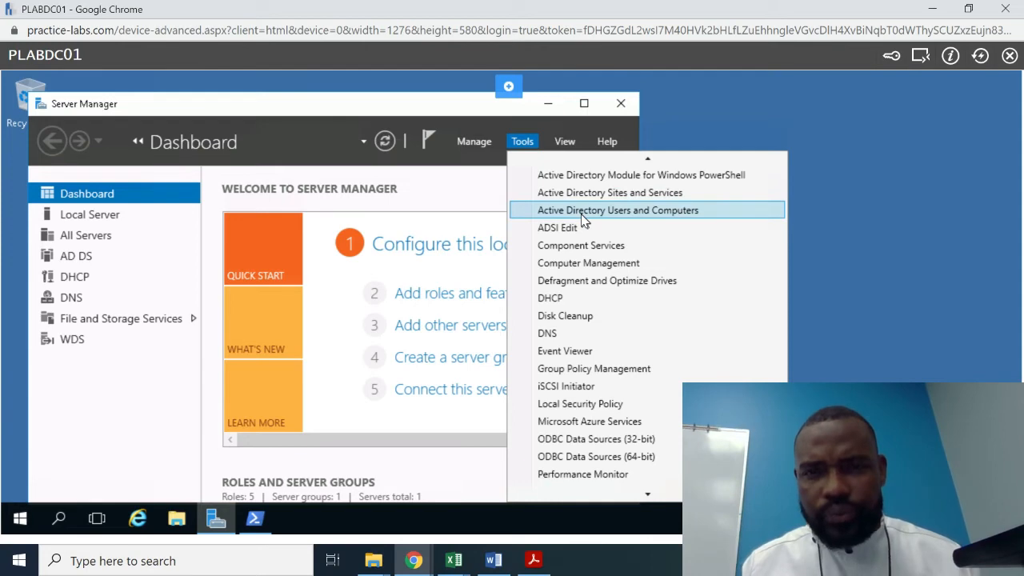
pyautogui.click(583, 216)
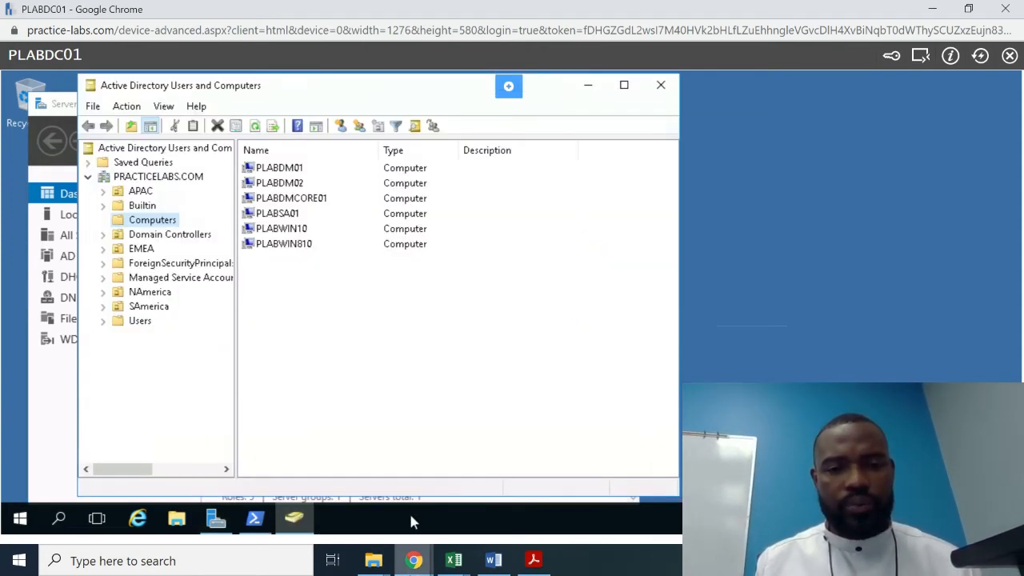
# Read Task 4 Step 2 on opening the Administrators group's properties in the Built-in container, and return to the PLABDC01 session.
pyautogui.moveTo(414, 560)
pyautogui.click(124, 500)
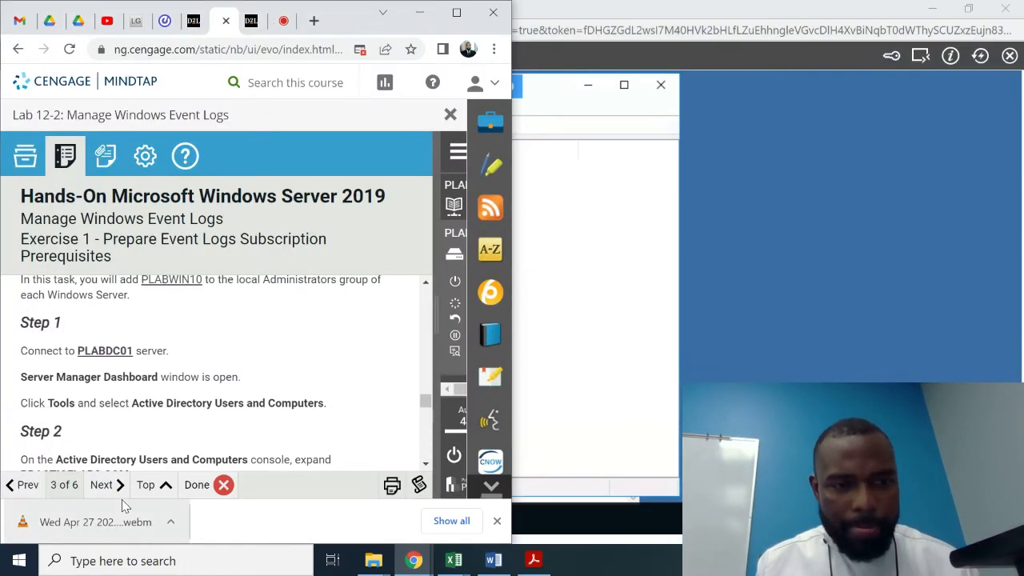
pyautogui.click(429, 464)
pyautogui.click(429, 464)
pyautogui.click(429, 464)
pyautogui.click(428, 464)
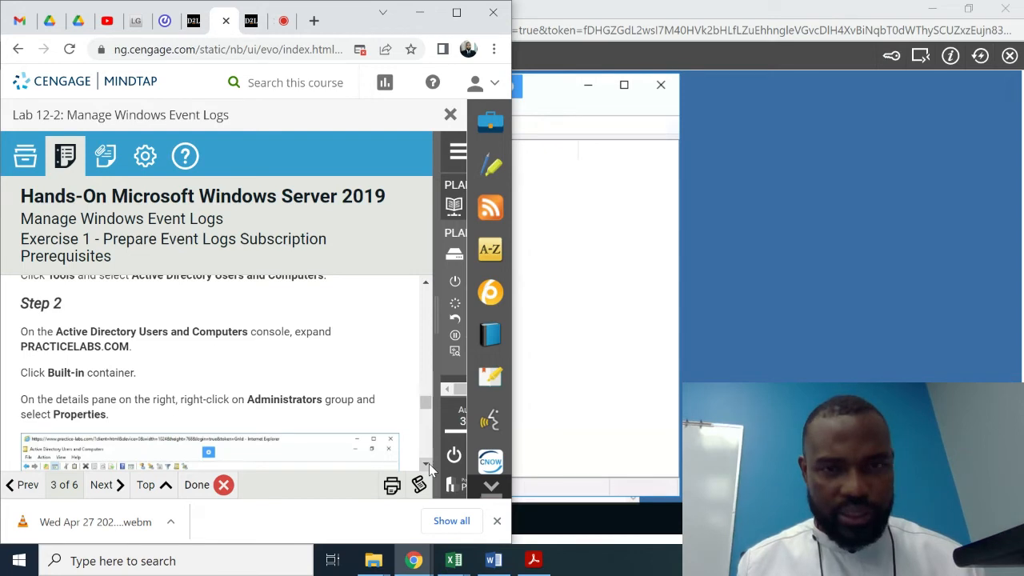
pyautogui.click(685, 21)
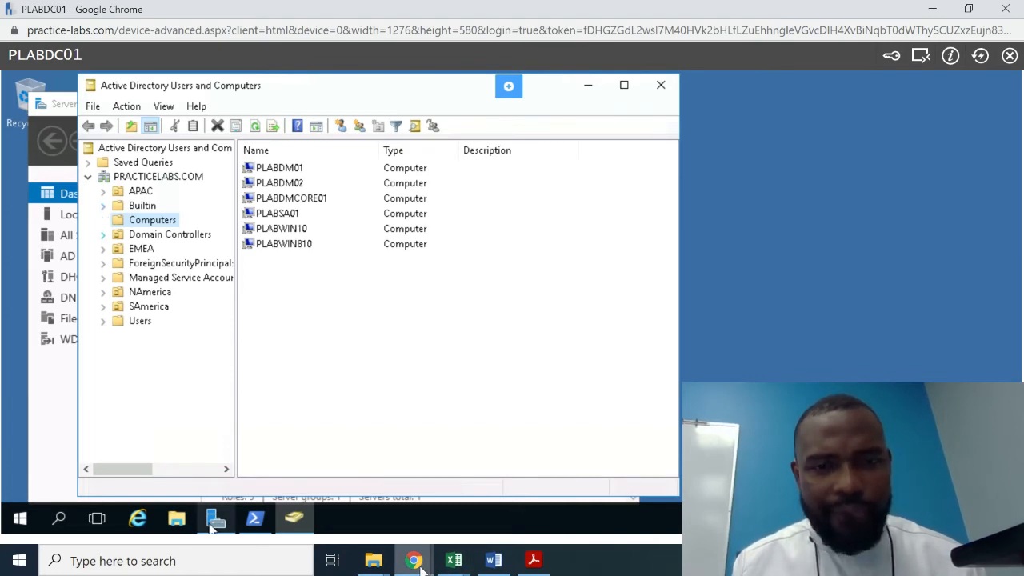
# Recheck Task 4 Step 2 in the lab instructions, and open the properties of the Administrators group in PLABDC01's Builtin container.
pyautogui.moveTo(415, 562)
pyautogui.click(126, 512)
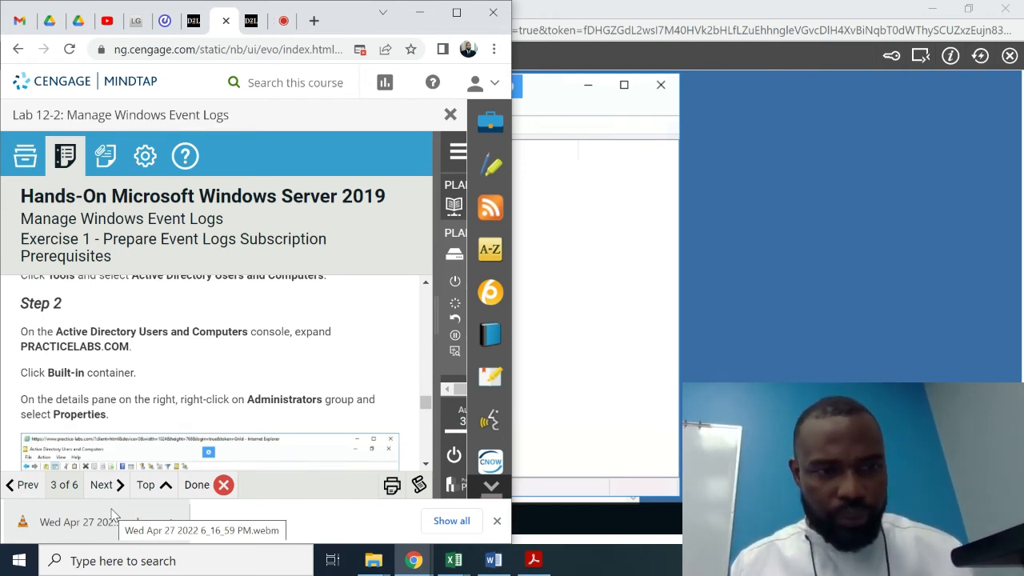
pyautogui.click(663, 16)
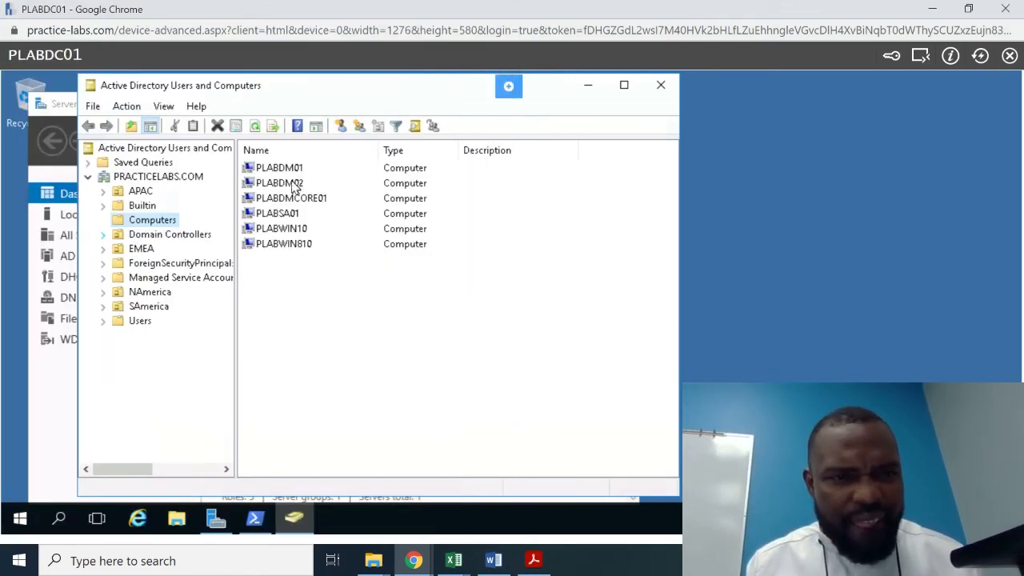
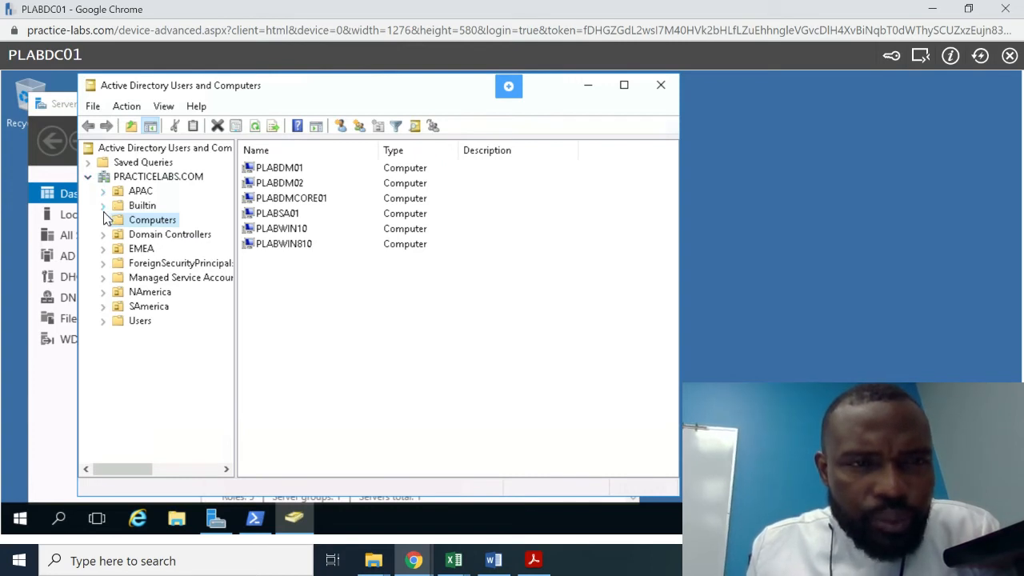
pyautogui.click(141, 207)
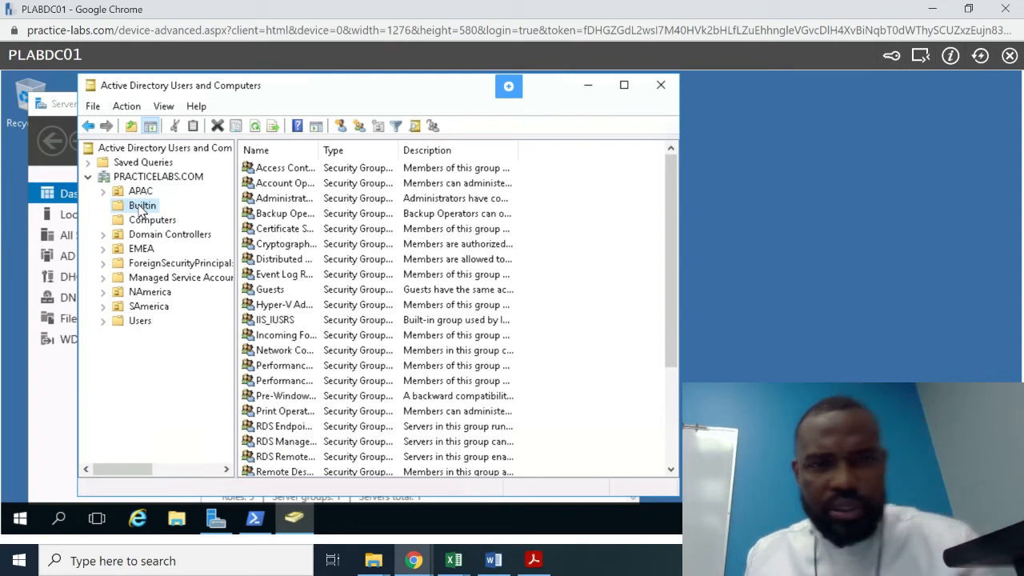
pyautogui.click(287, 204)
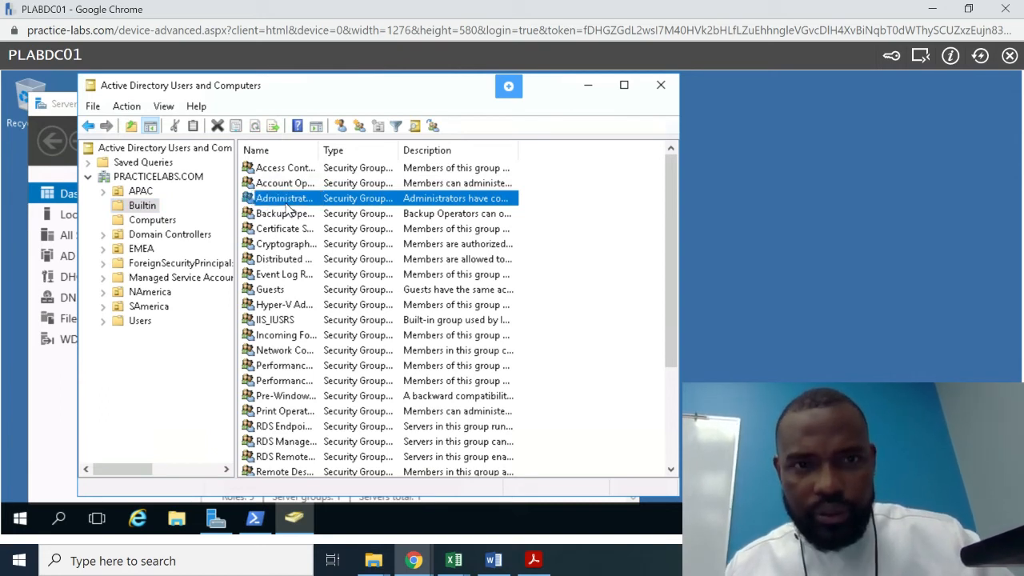
pyautogui.rightClick(286, 205)
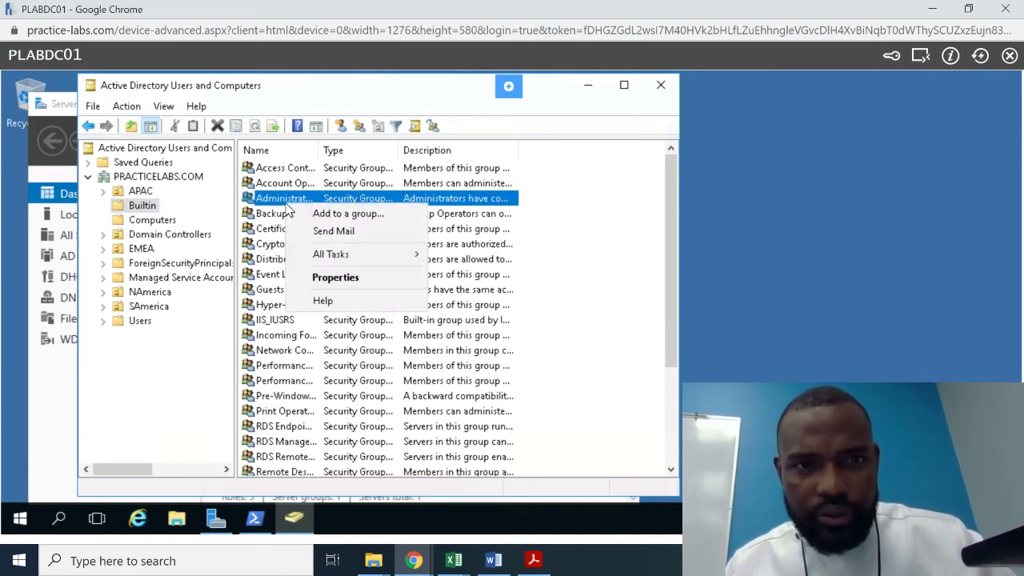
pyautogui.click(335, 278)
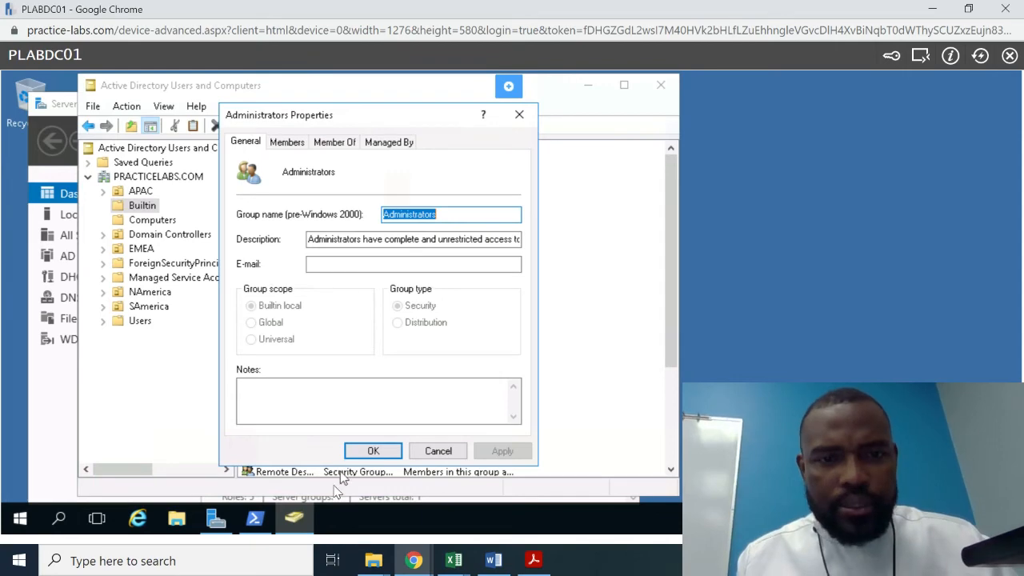
# Read Task 4 Steps 3 and 4 in the lab instructions on adding a member to the Administrators group.
pyautogui.moveTo(414, 560)
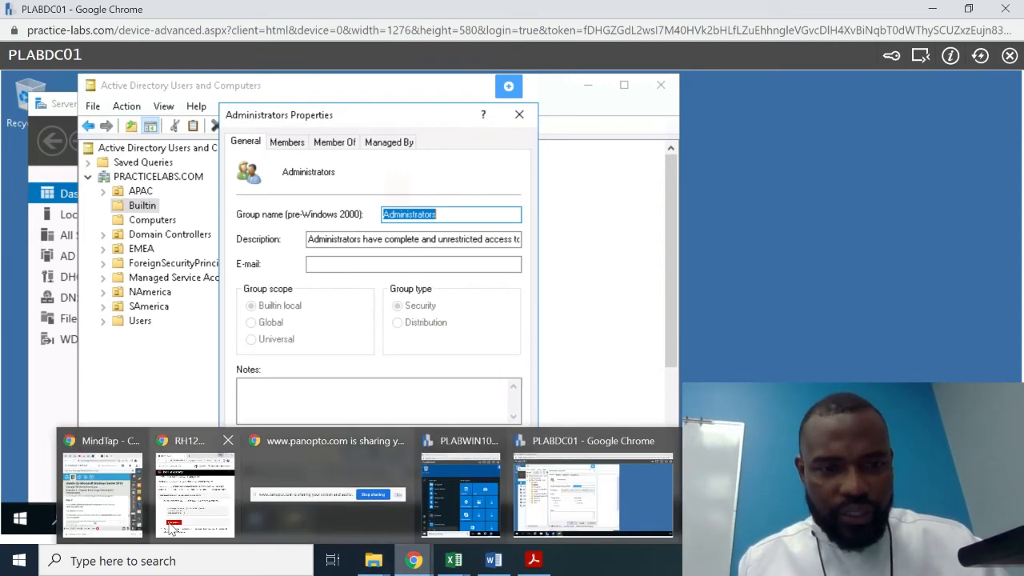
pyautogui.click(116, 518)
pyautogui.press('Down')
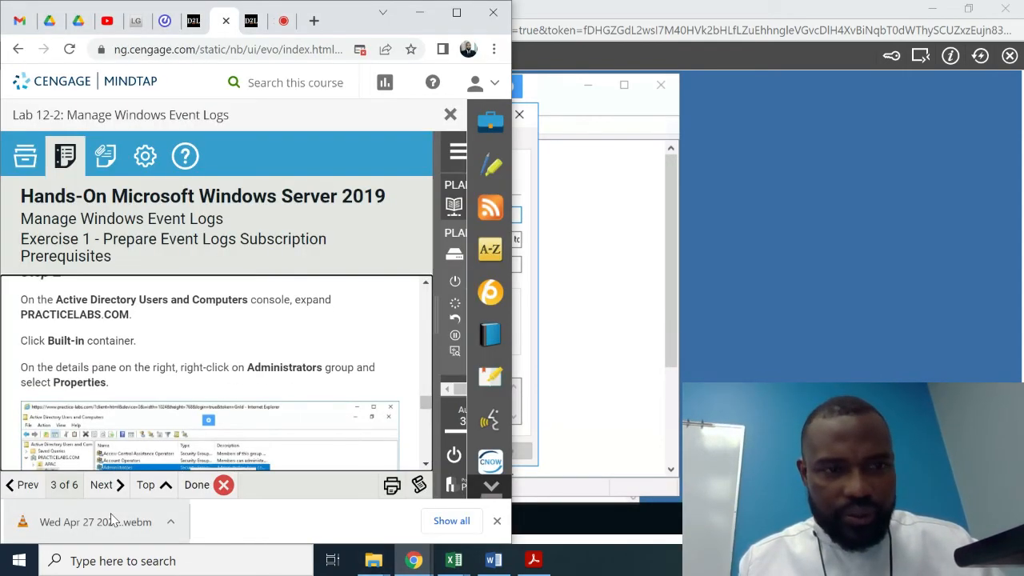
pyautogui.press('Down')
pyautogui.press('Down')
pyautogui.press('Down')
pyautogui.press('Down')
pyautogui.press('Down')
pyautogui.press('Down')
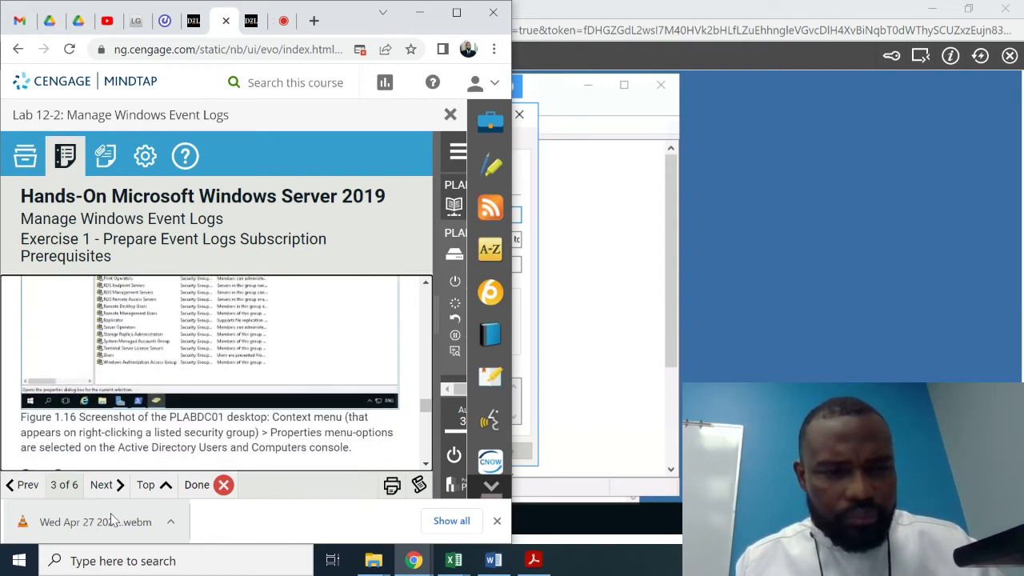
pyautogui.press('Down')
pyautogui.press('Down')
pyautogui.press('Down')
pyautogui.press('Down')
pyautogui.press('Down')
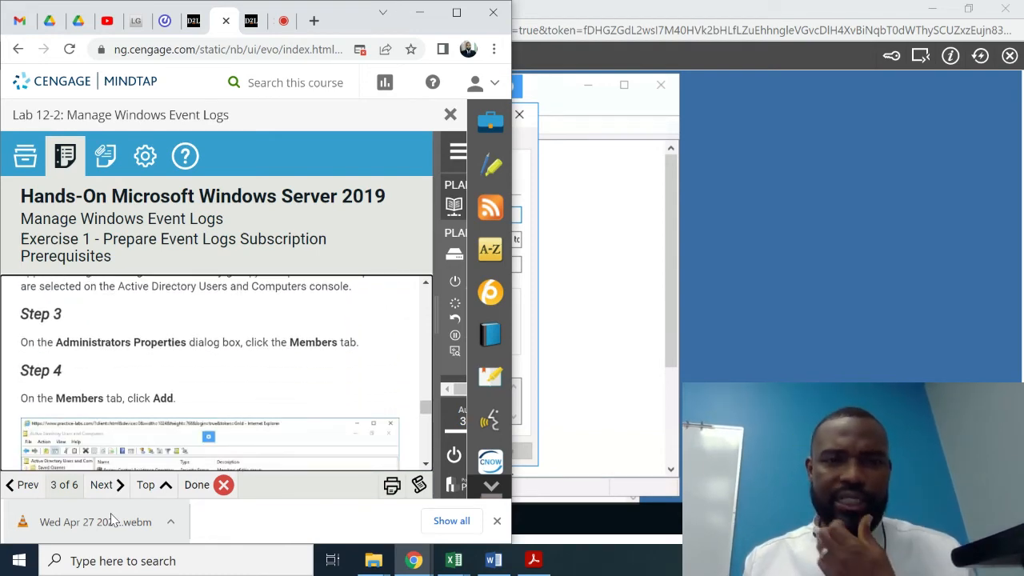
pyautogui.press('Down')
pyautogui.press('Down')
pyautogui.press('Down')
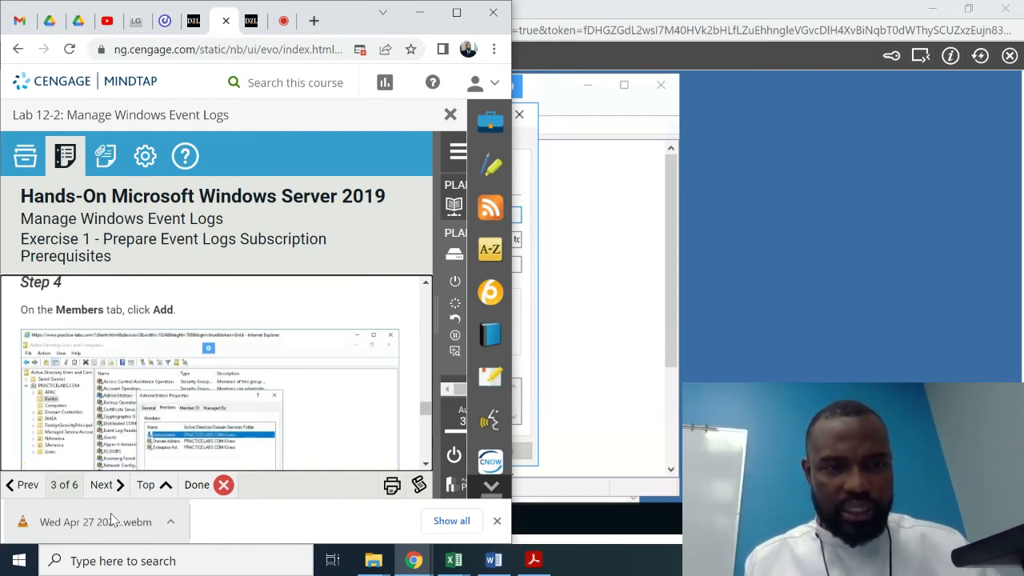
# Return to the PLABDC01 session and start adding a new member to the Administrators group.
pyautogui.click(641, 4)
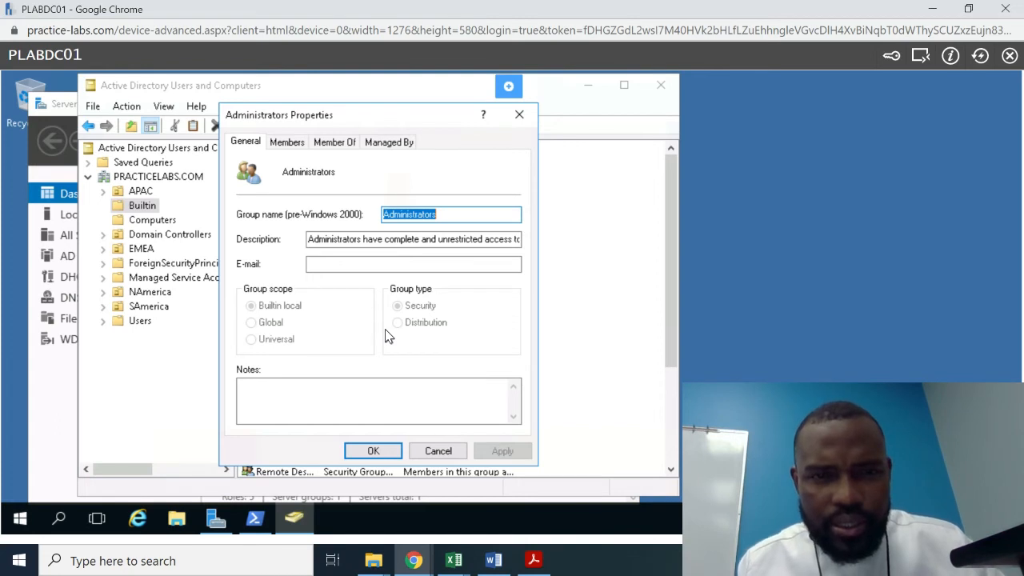
pyautogui.click(292, 148)
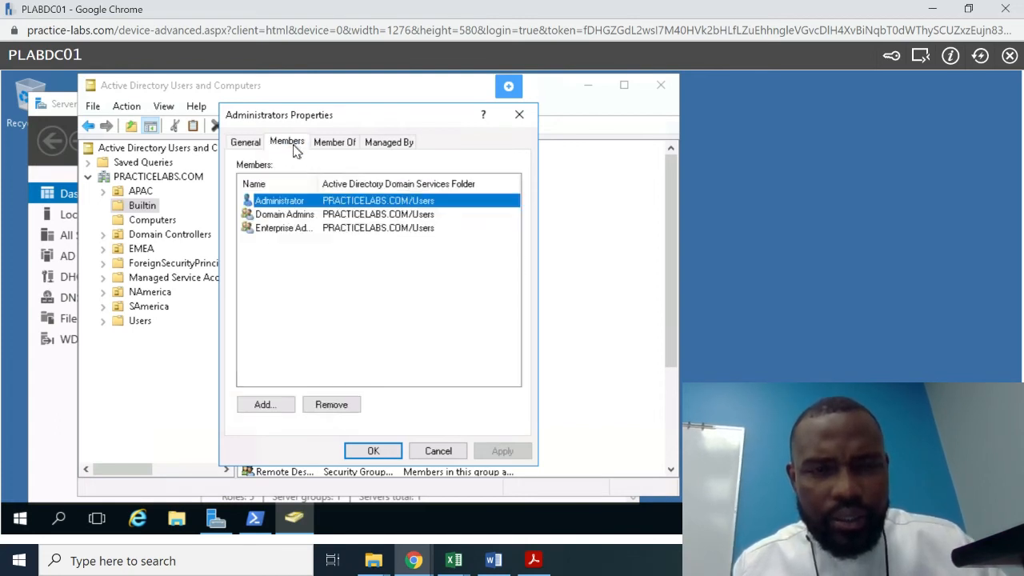
pyautogui.click(265, 406)
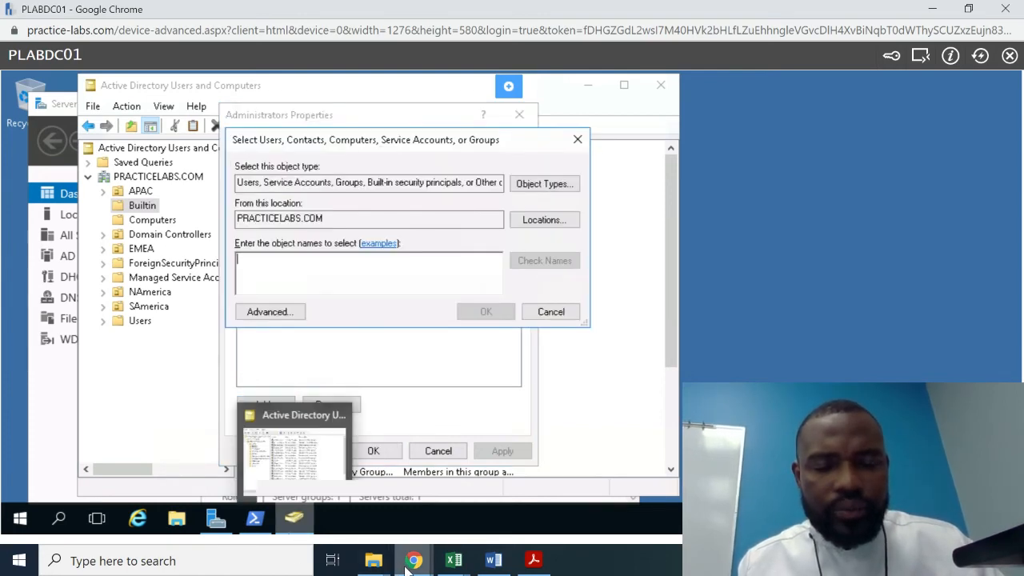
# Consult Steps 5 and 6 of the instructions, and include Computers among the object types for the member selection.
pyautogui.moveTo(407, 564)
pyautogui.click(125, 506)
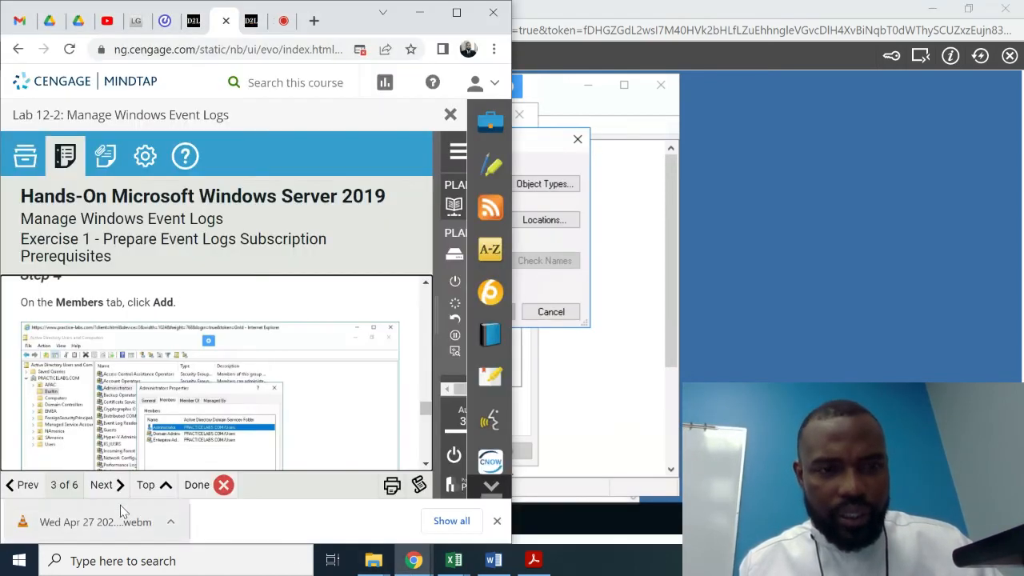
pyautogui.scroll(-5, 212, 397)
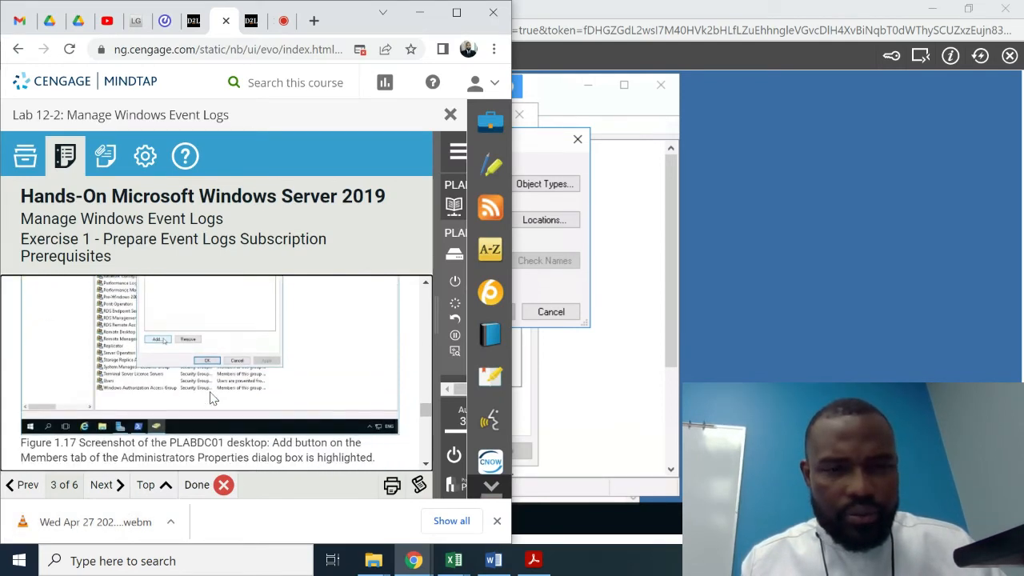
pyautogui.scroll(-1, 212, 398)
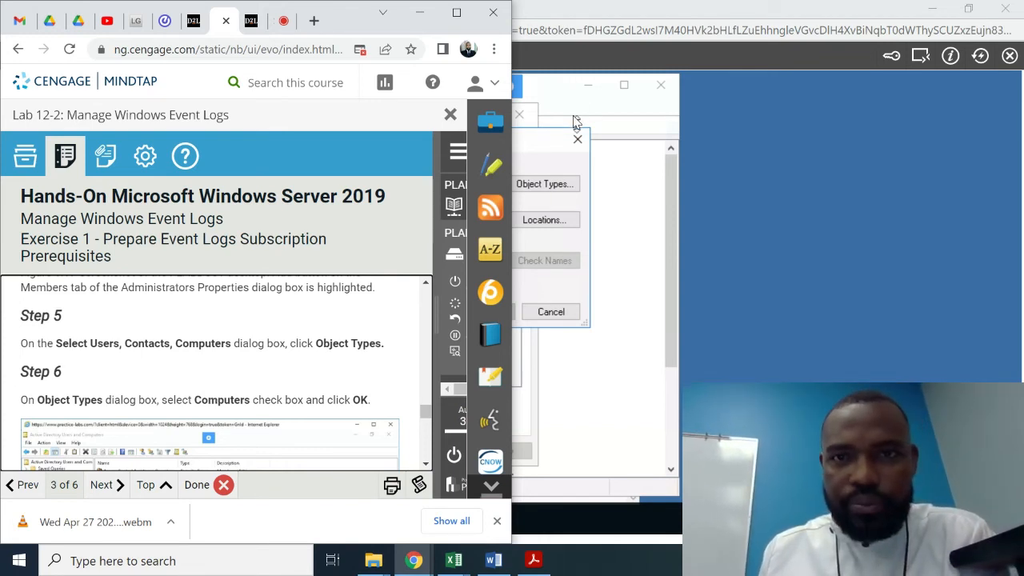
pyautogui.click(535, 144)
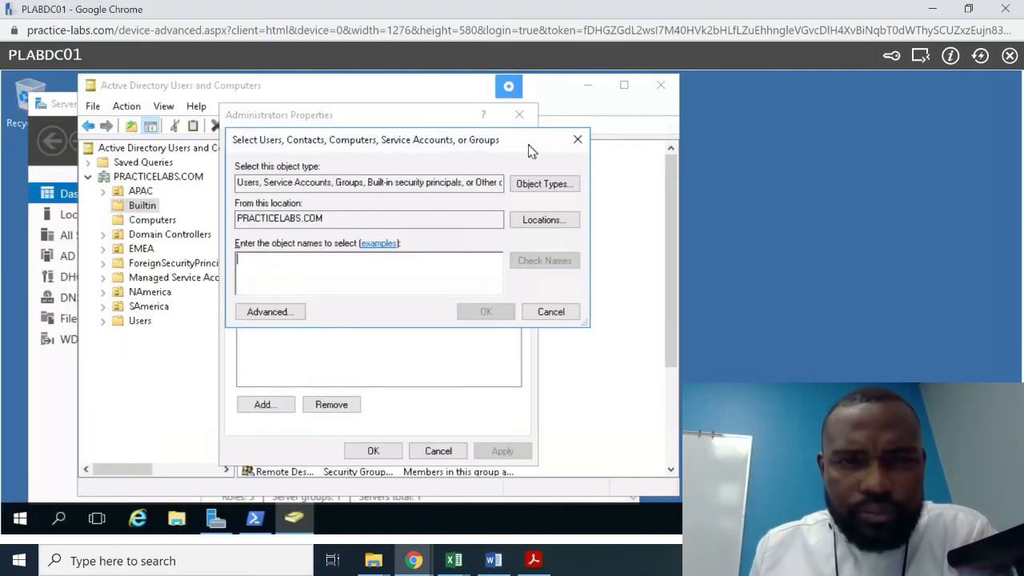
pyautogui.click(534, 188)
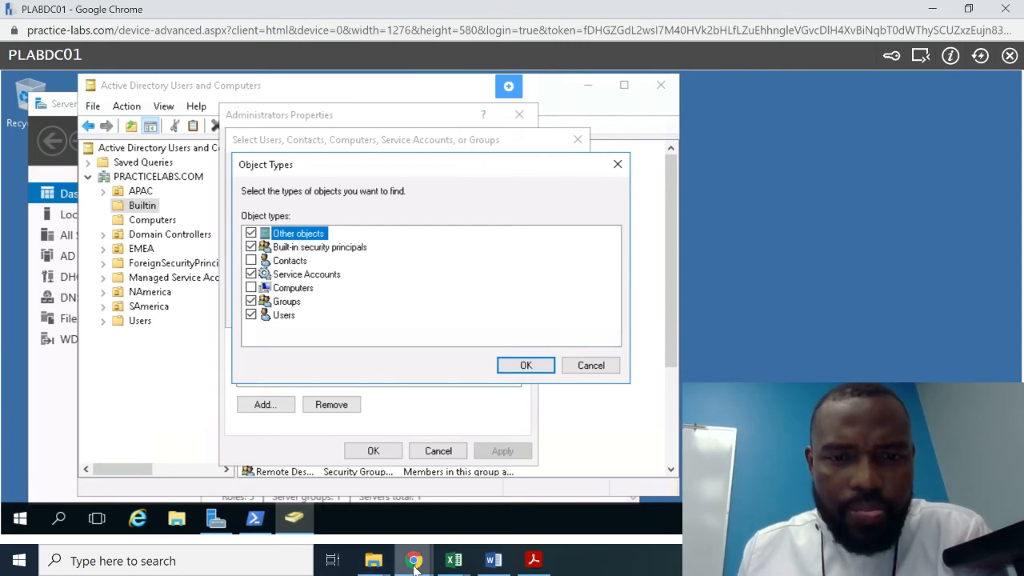
pyautogui.moveTo(412, 564)
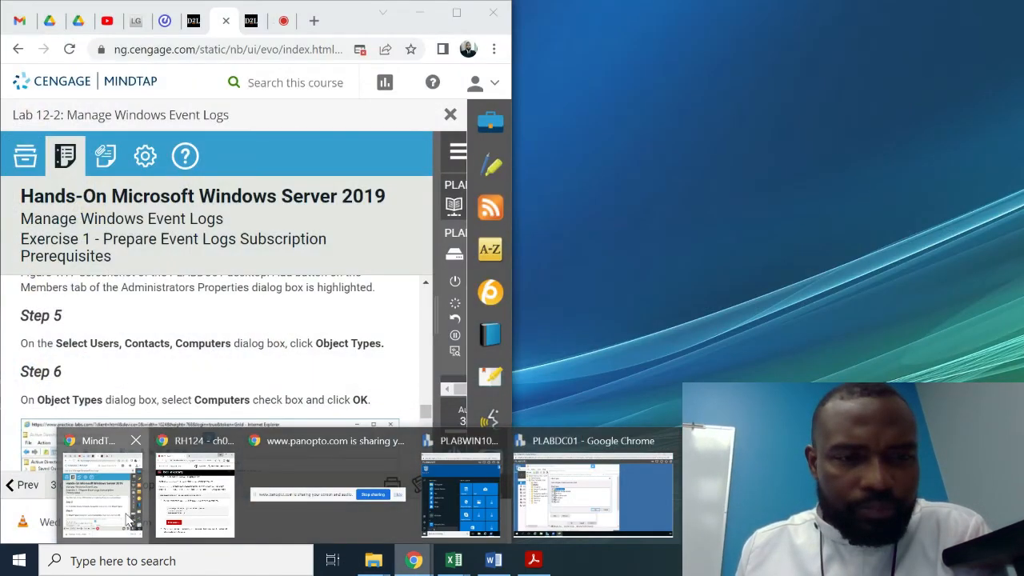
pyautogui.click(126, 520)
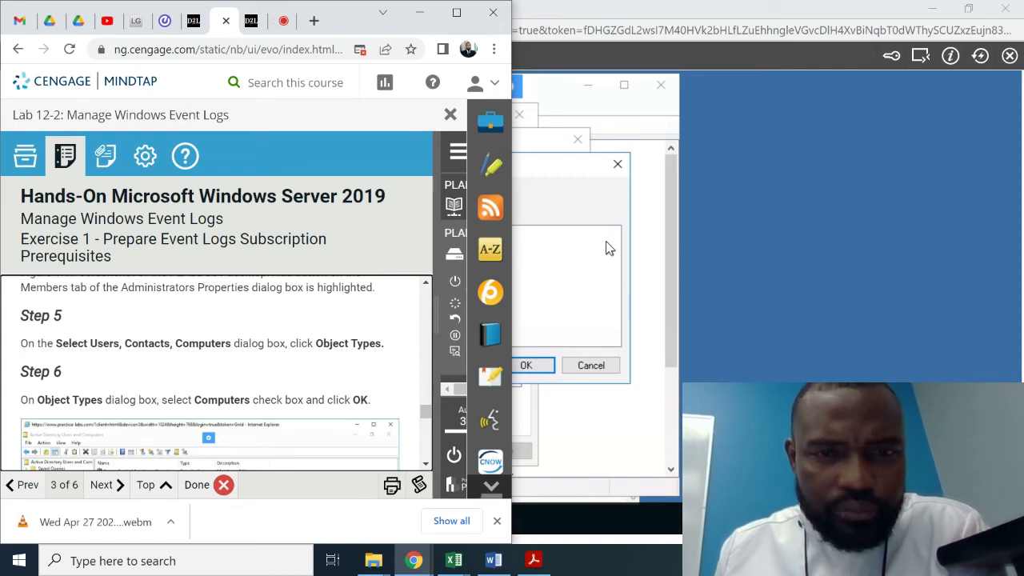
pyautogui.click(557, 178)
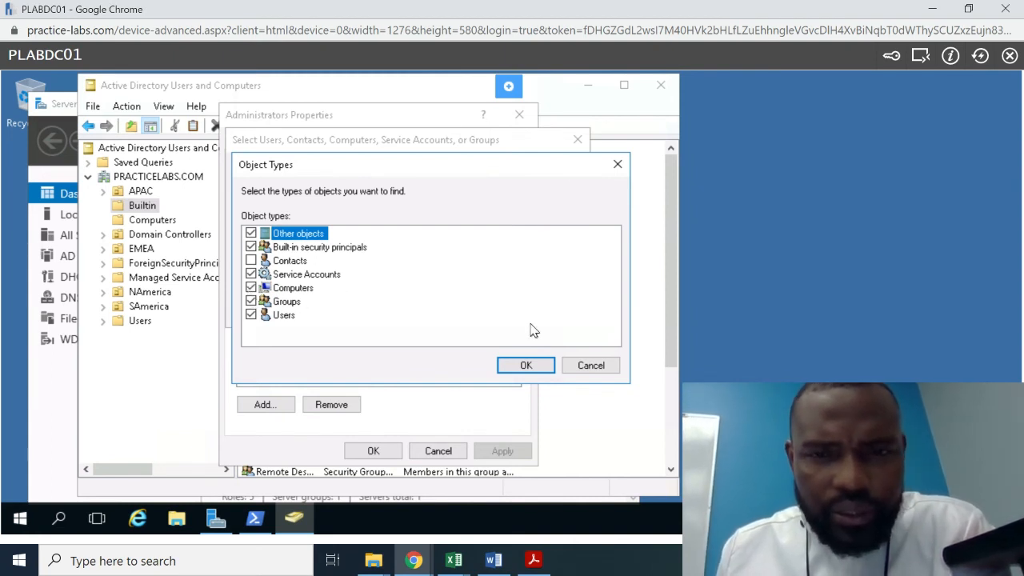
pyautogui.click(526, 365)
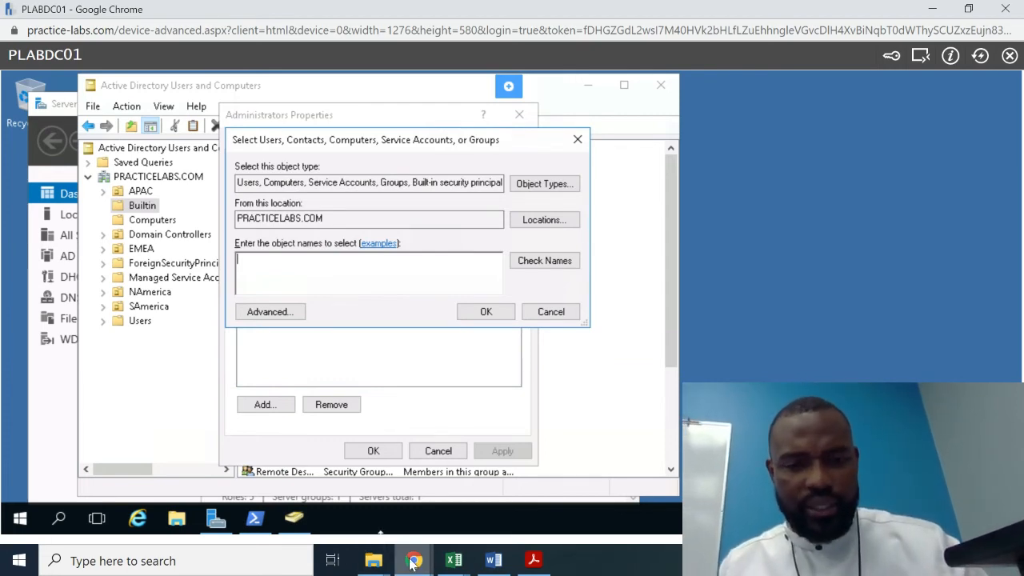
# Consult Step 7 of the instructions, and add plabwin10 to the Administrators group's members after checking the name.
pyautogui.moveTo(414, 559)
pyautogui.click(103, 492)
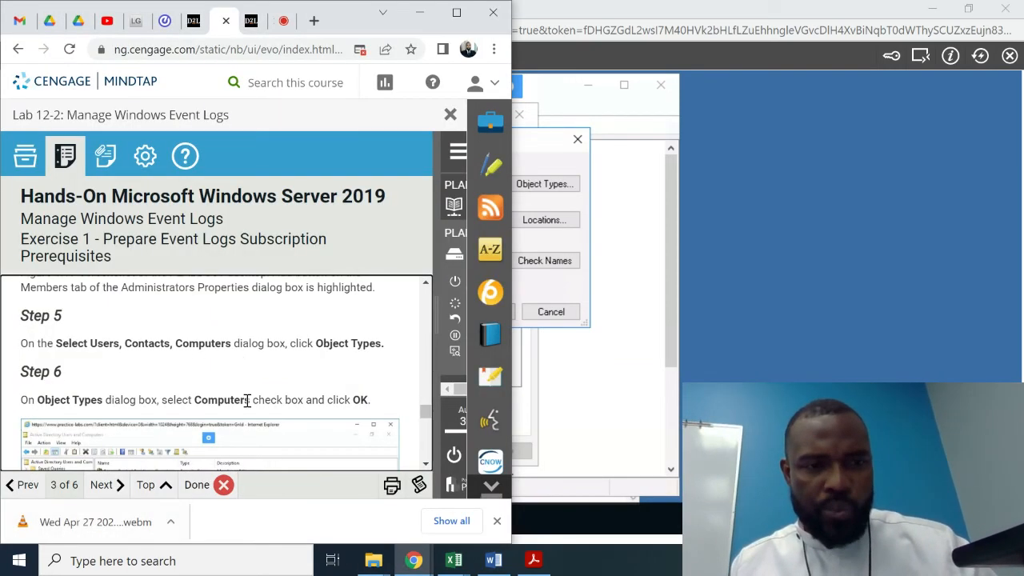
pyautogui.scroll(-4, 292, 388)
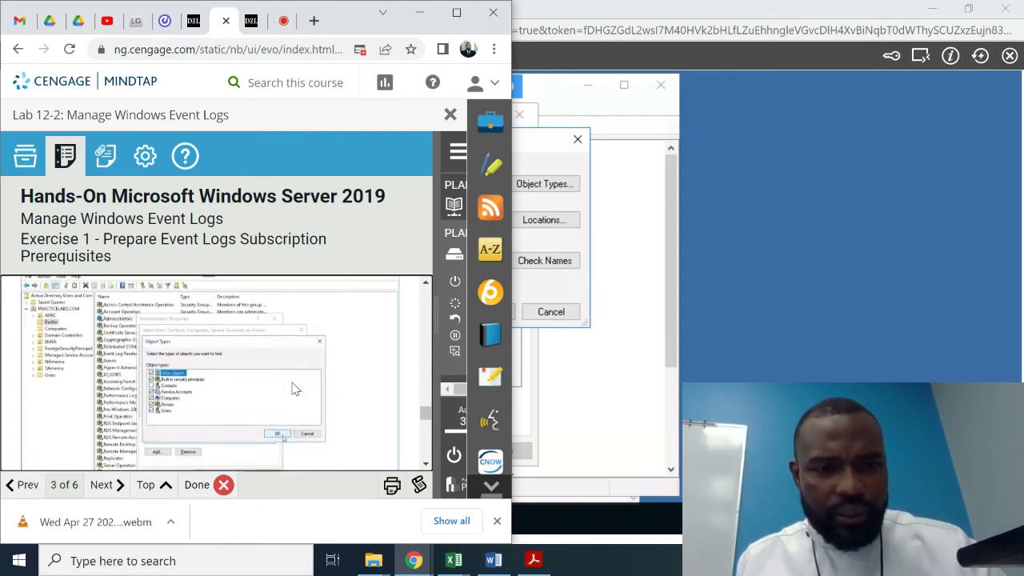
pyautogui.scroll(-1, 293, 389)
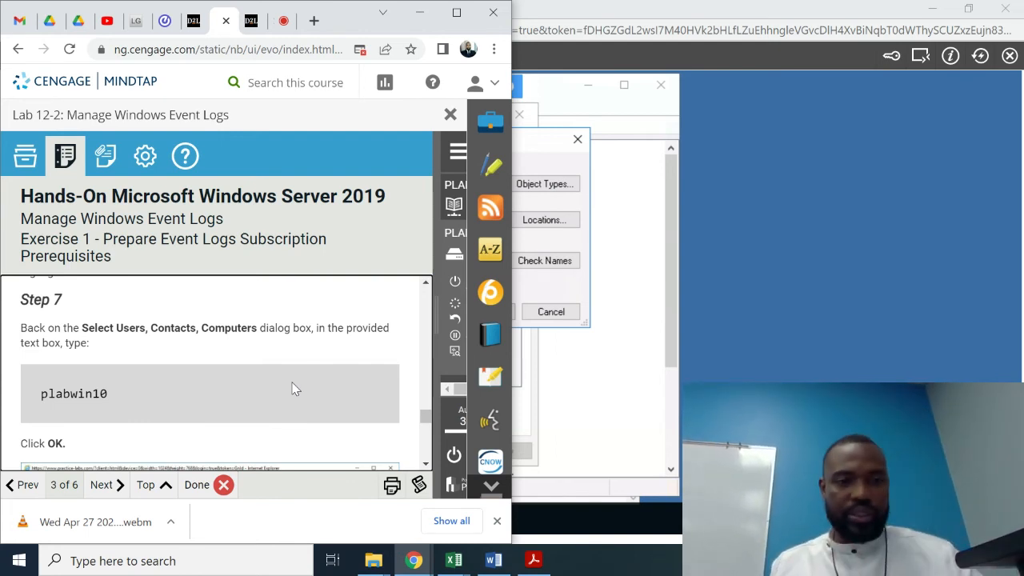
pyautogui.scroll(-1, 292, 389)
pyautogui.click(572, 294)
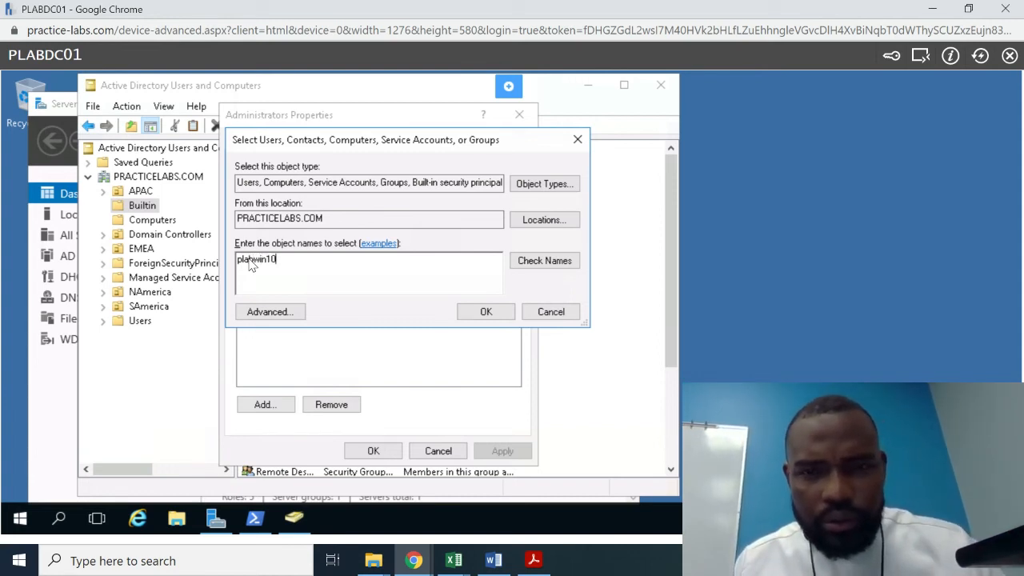
pyautogui.click(563, 264)
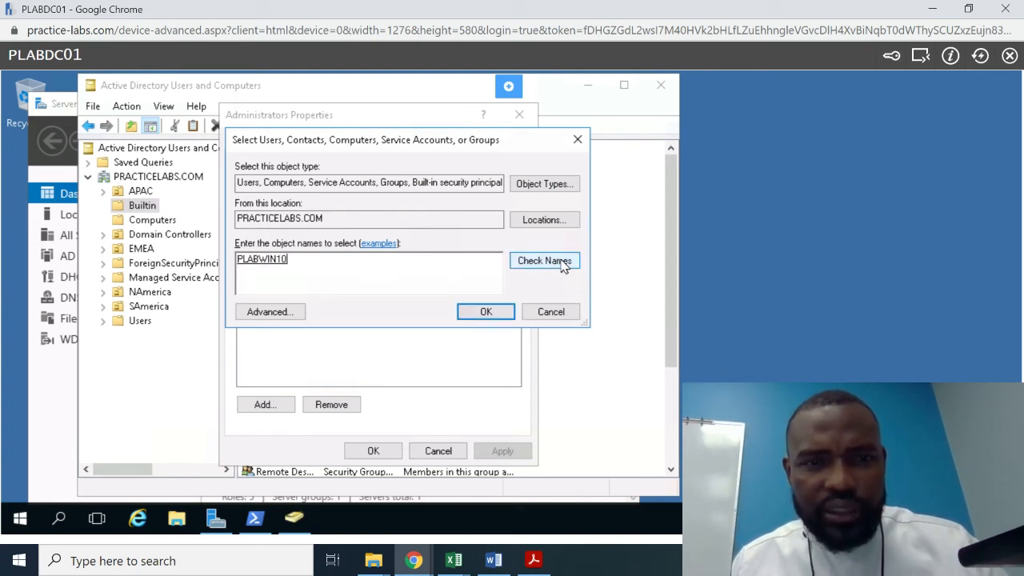
pyautogui.click(485, 314)
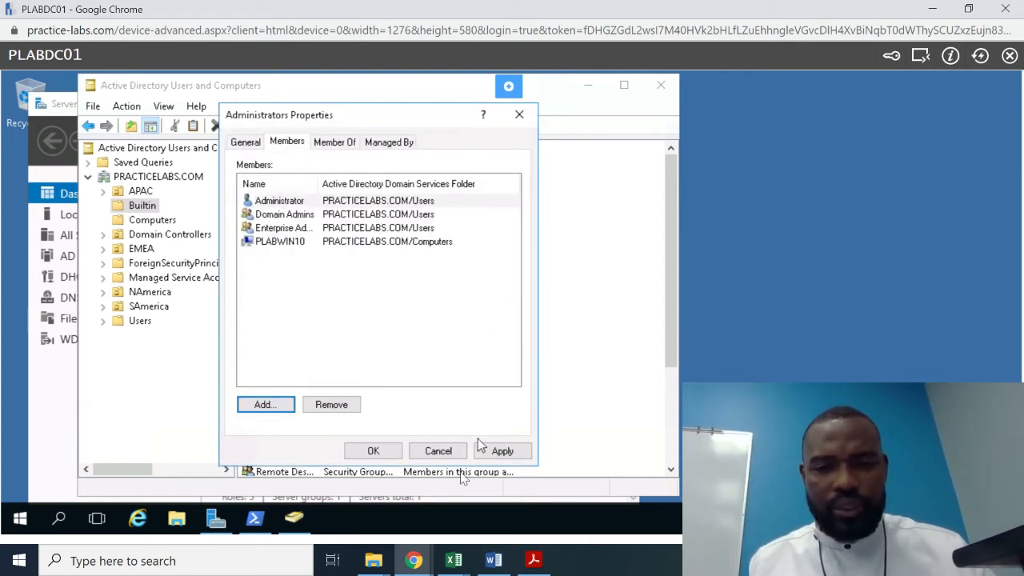
# Consult Step 8 of the instructions, and accept the new membership to close the Administrators group's properties on PLABDC01.
pyautogui.moveTo(419, 563)
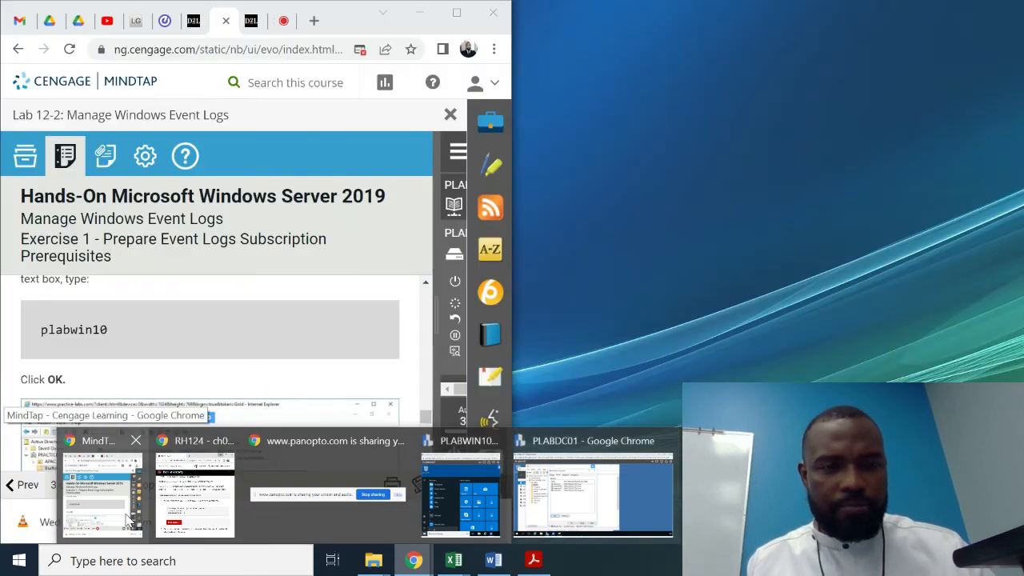
pyautogui.click(128, 520)
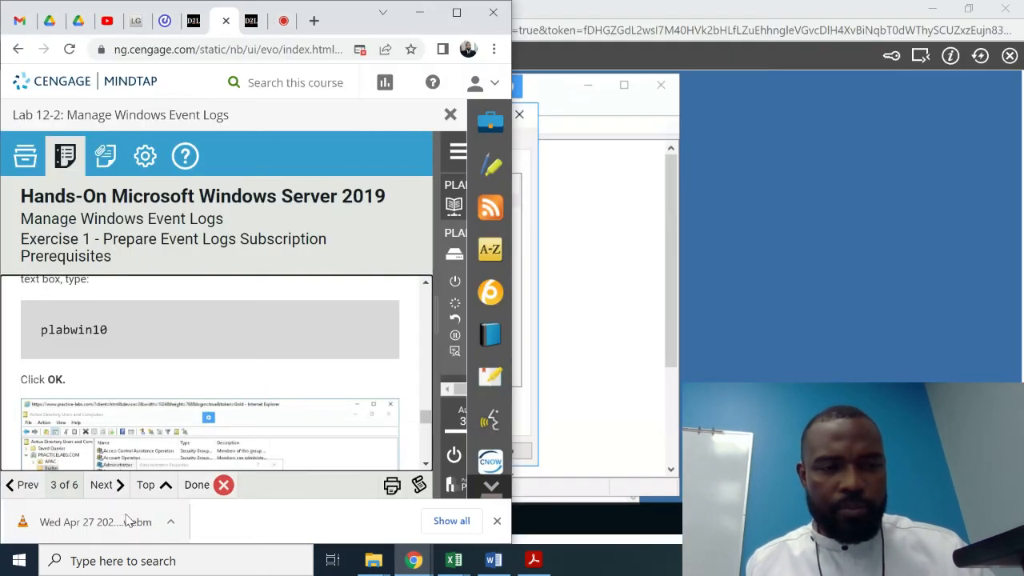
pyautogui.scroll(-4, 424, 471)
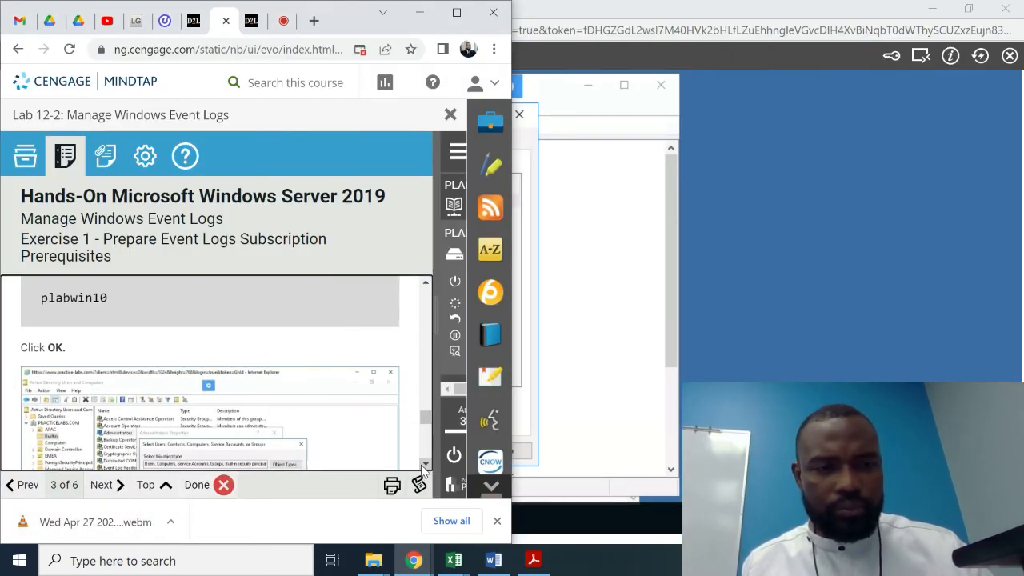
pyautogui.scroll(-1, 424, 471)
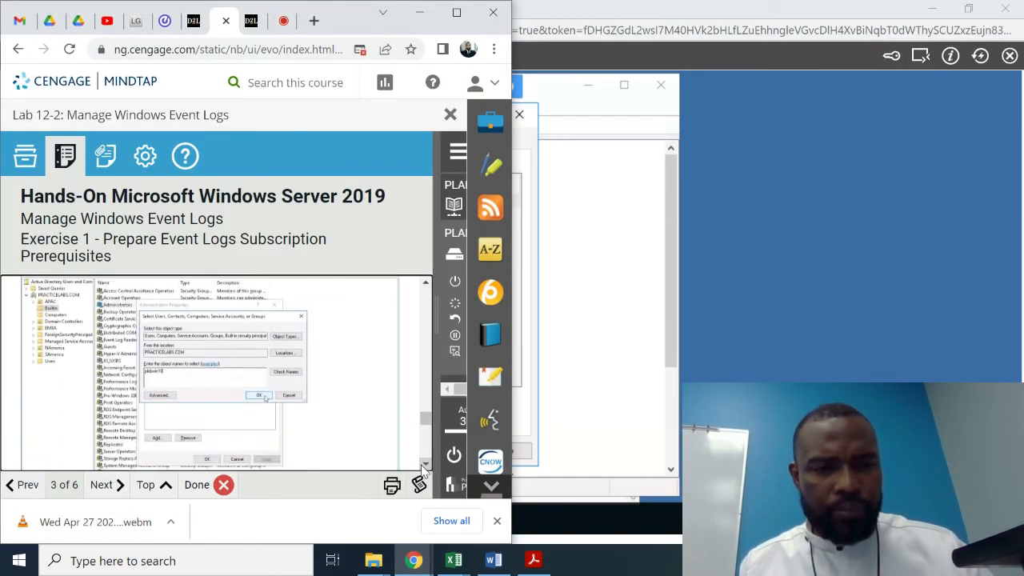
pyautogui.scroll(-7, 424, 471)
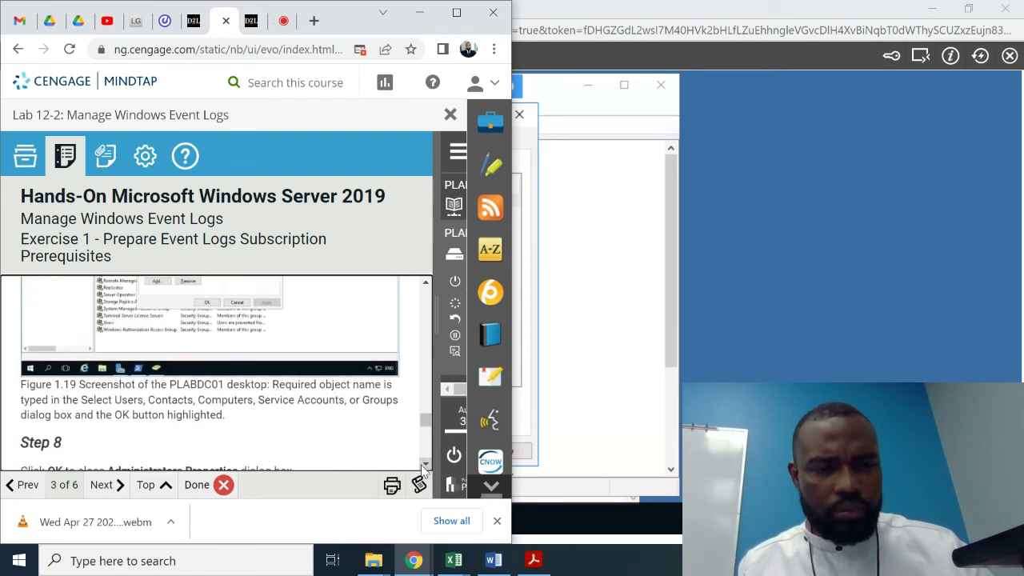
pyautogui.scroll(-2, 424, 470)
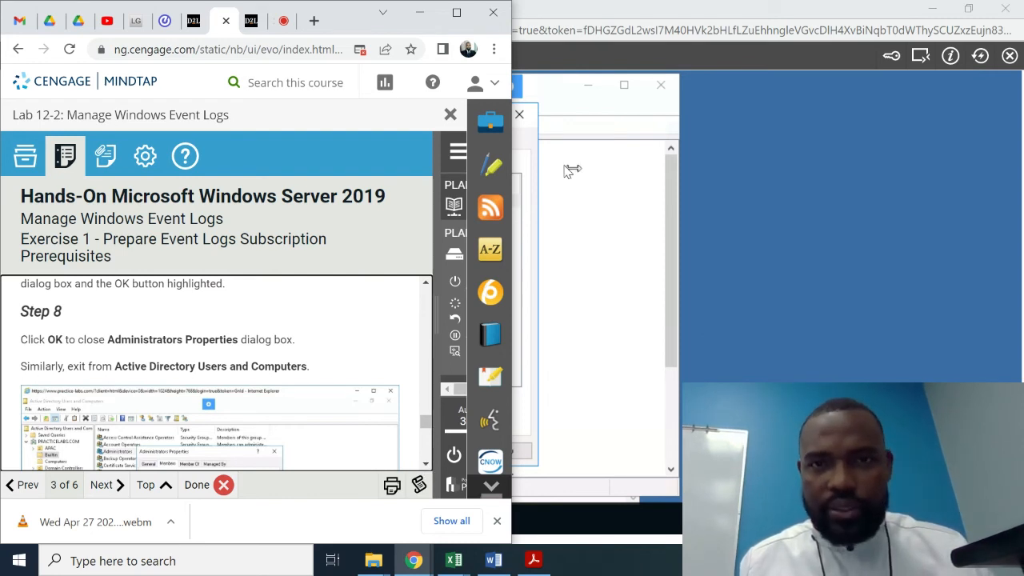
pyautogui.click(532, 150)
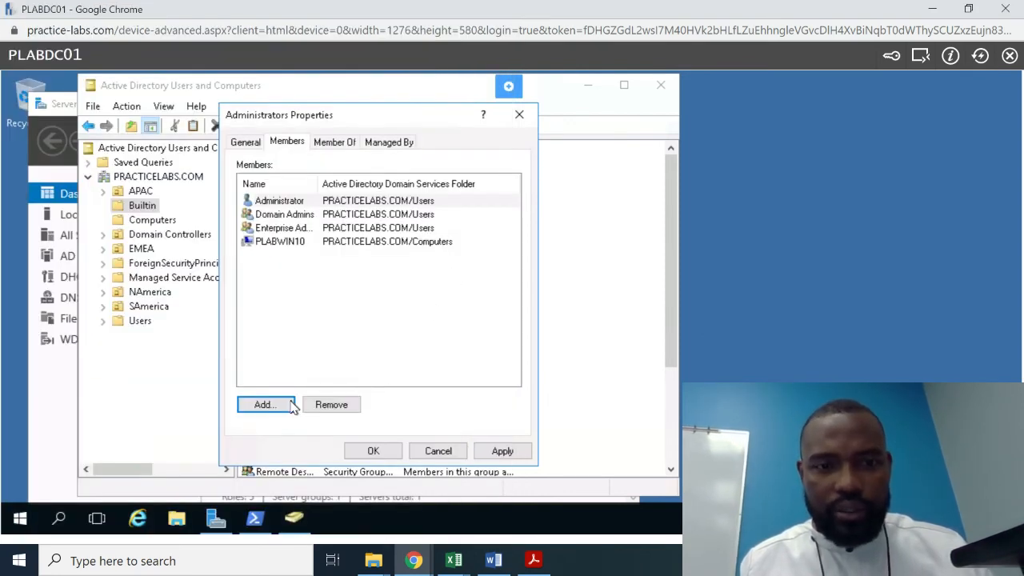
pyautogui.click(372, 451)
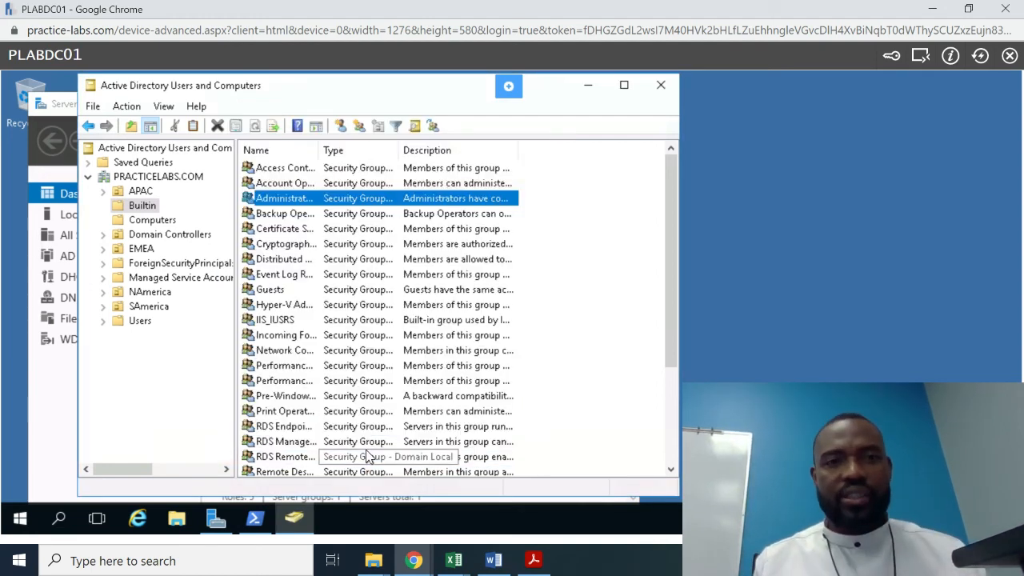
# Recheck Step 8 of the instructions, look through the Builtin groups, and close Active Directory Users and Computers.
pyautogui.click(399, 565)
pyautogui.click(106, 487)
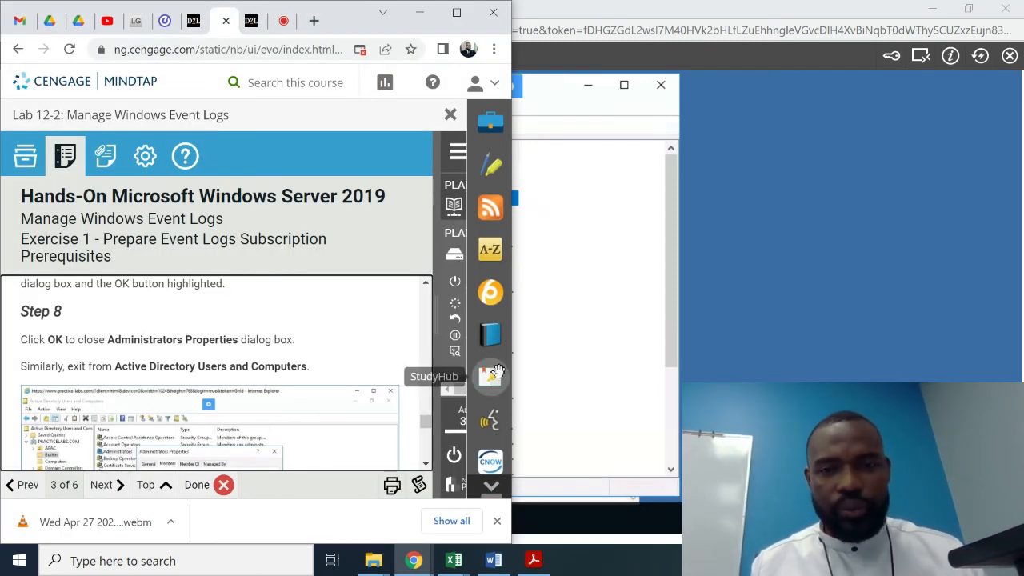
pyautogui.click(582, 383)
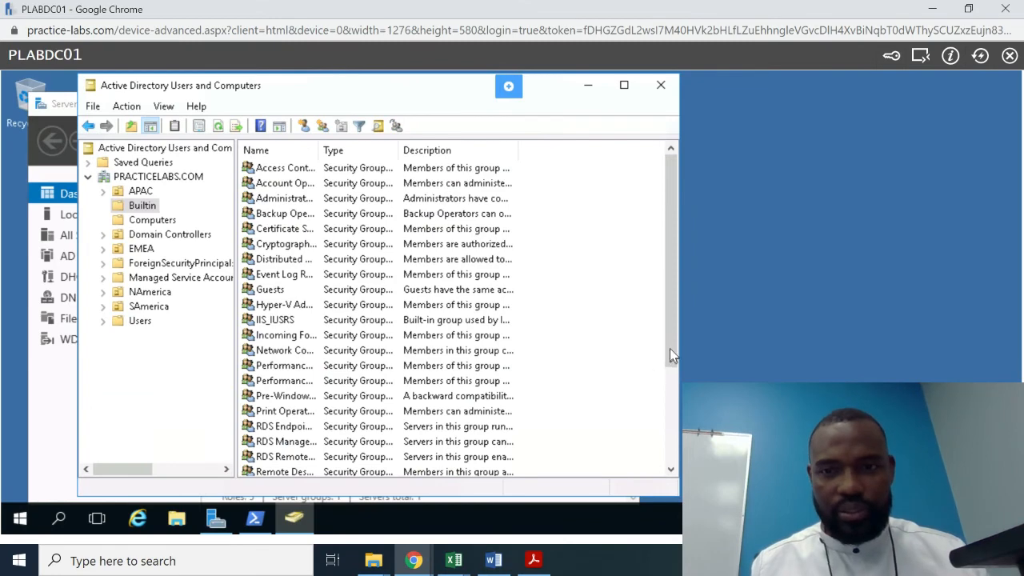
pyautogui.moveTo(673, 345); pyautogui.dragTo(672, 476)
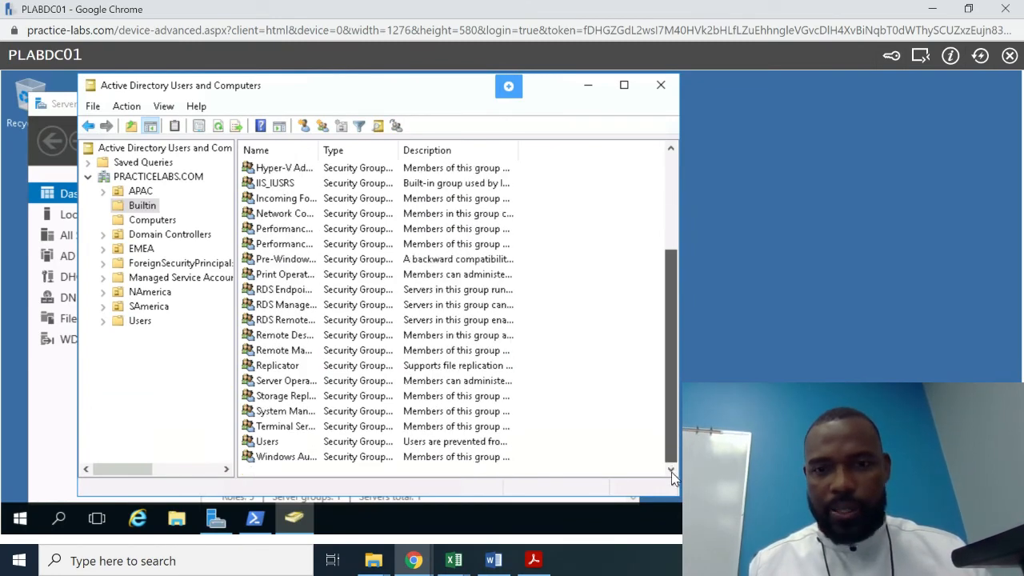
pyautogui.moveTo(678, 210); pyautogui.dragTo(675, 196)
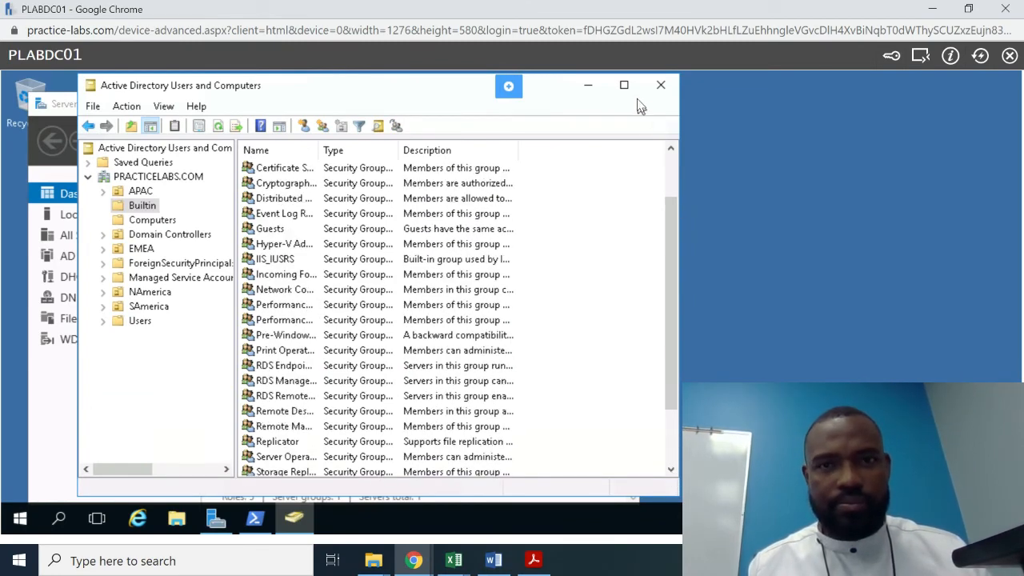
pyautogui.click(661, 88)
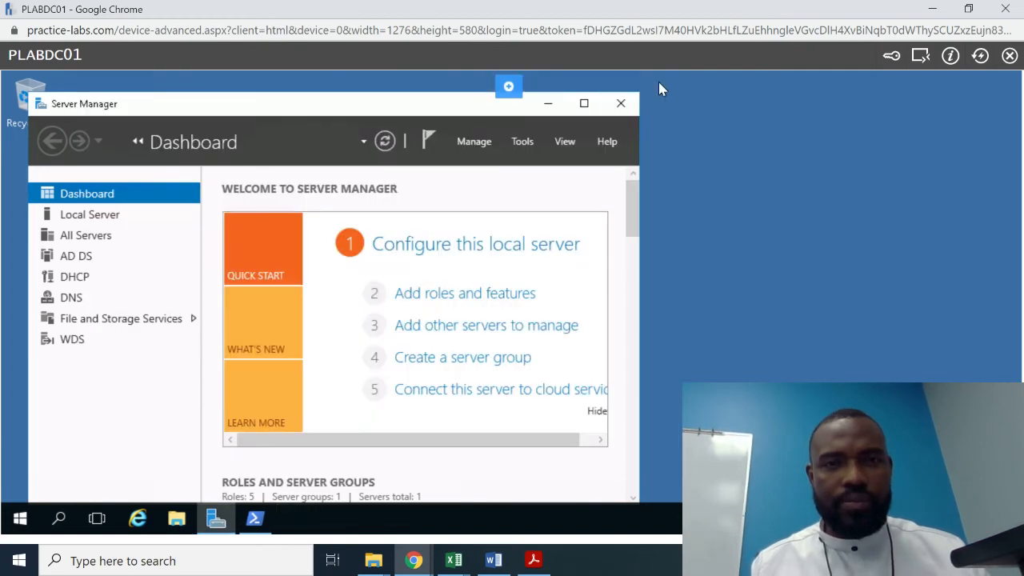
# Show the remote session beside the lab instructions, read Step 9, and switch to the PLABDM01 session.
pyautogui.doubleClick(720, 9)
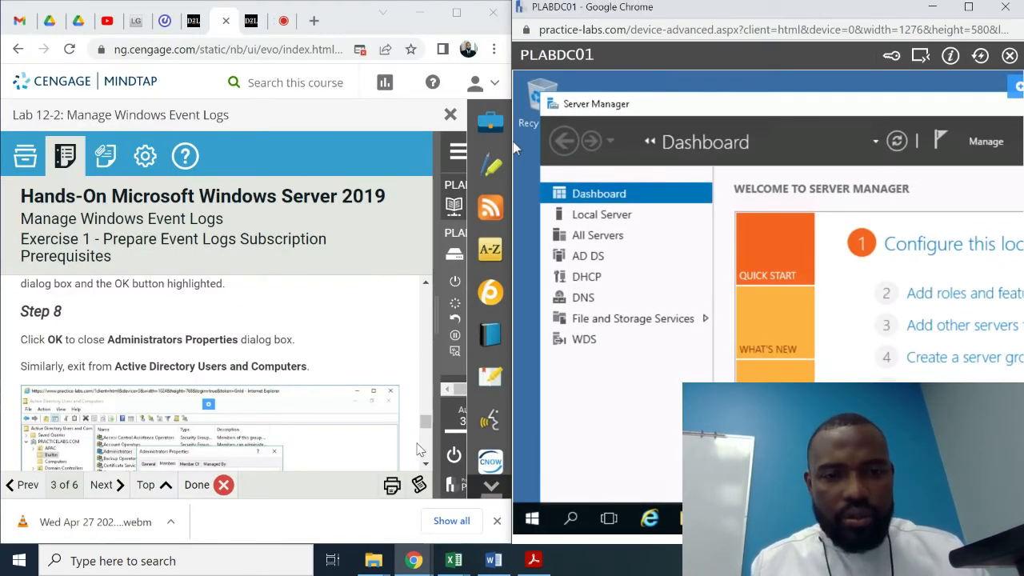
pyautogui.click(425, 466)
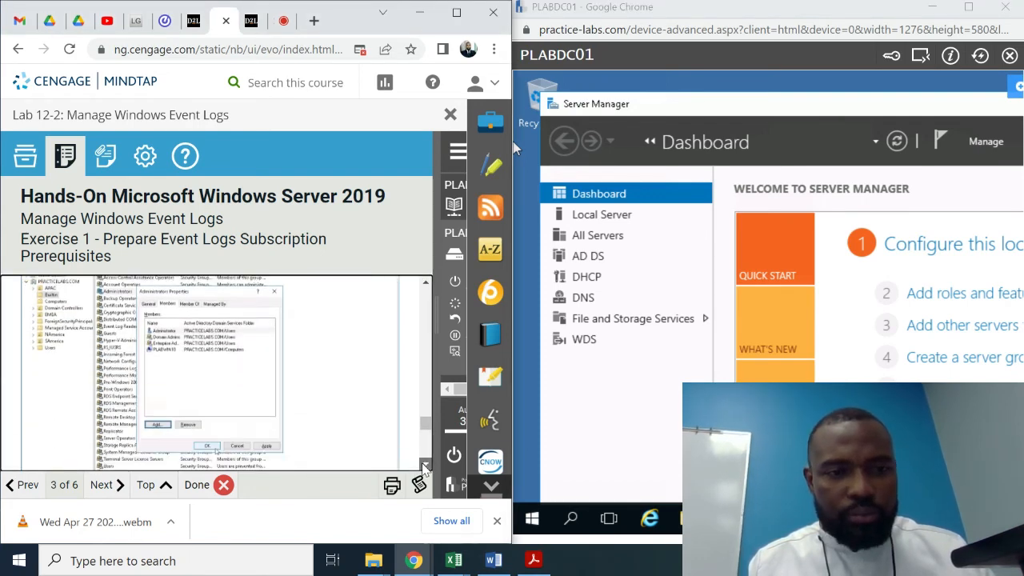
pyautogui.scroll(-3, 424, 468)
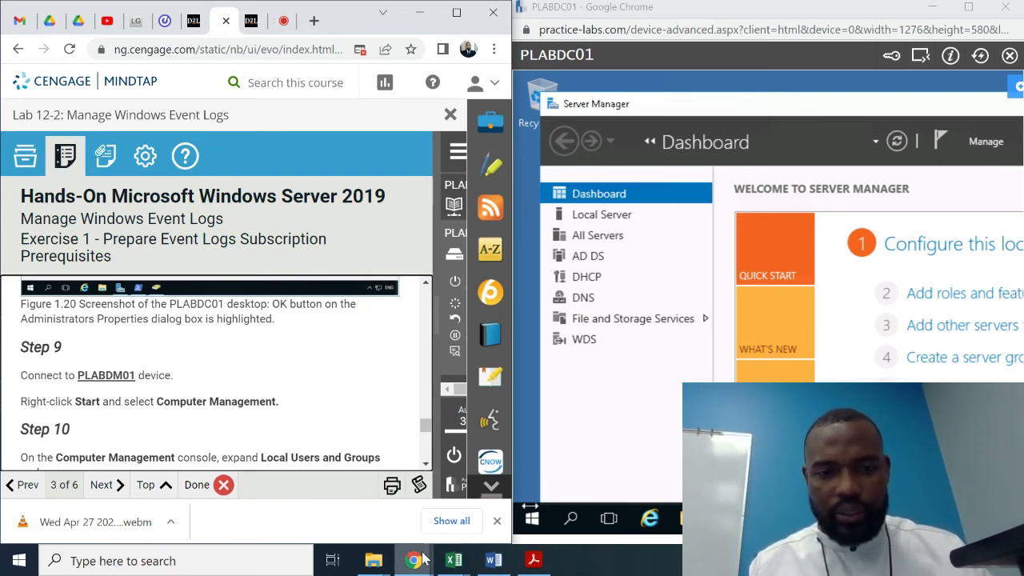
pyautogui.moveTo(425, 560)
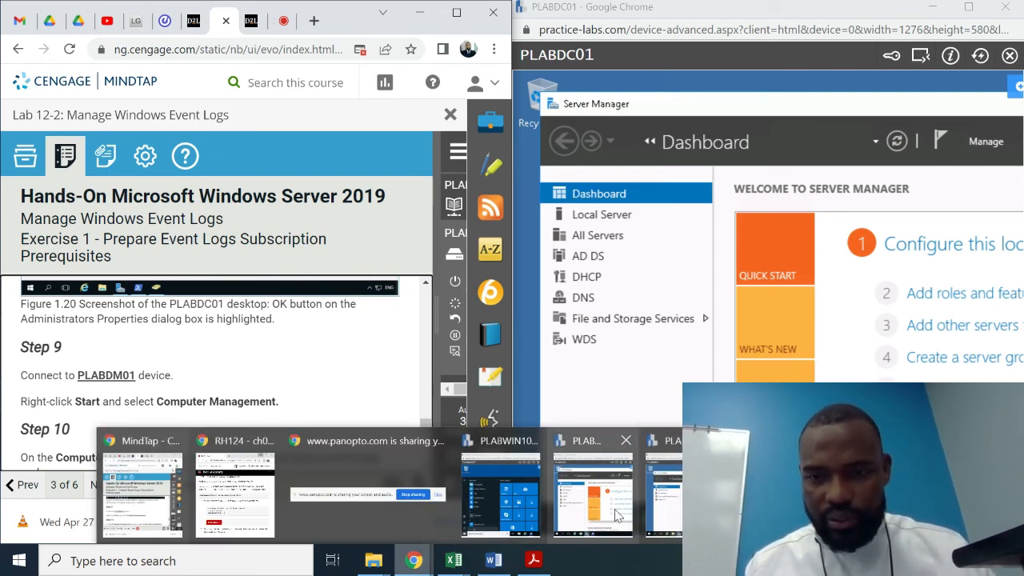
pyautogui.click(670, 507)
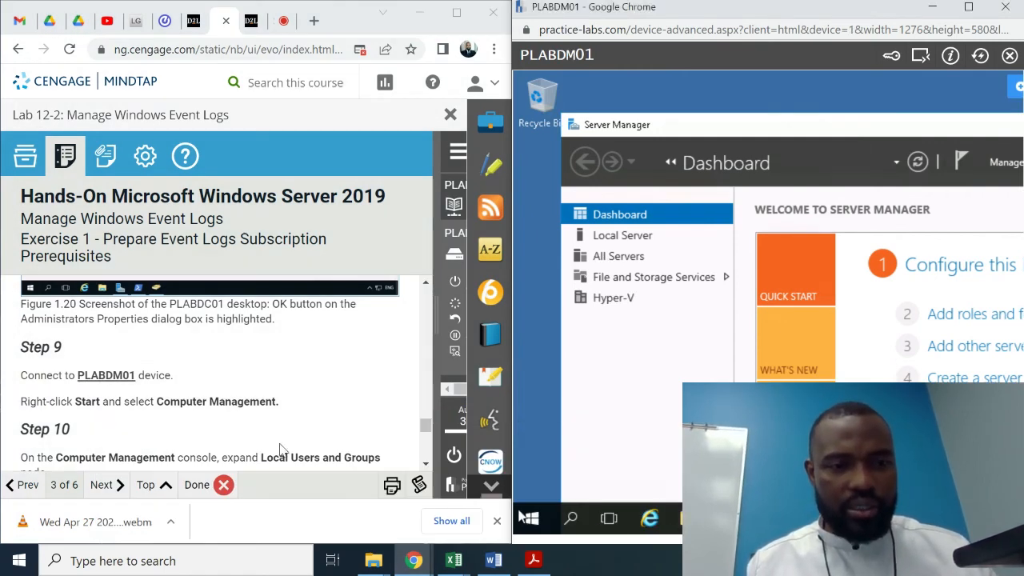
# Open Computer Management on PLABDM01.
pyautogui.click(533, 520)
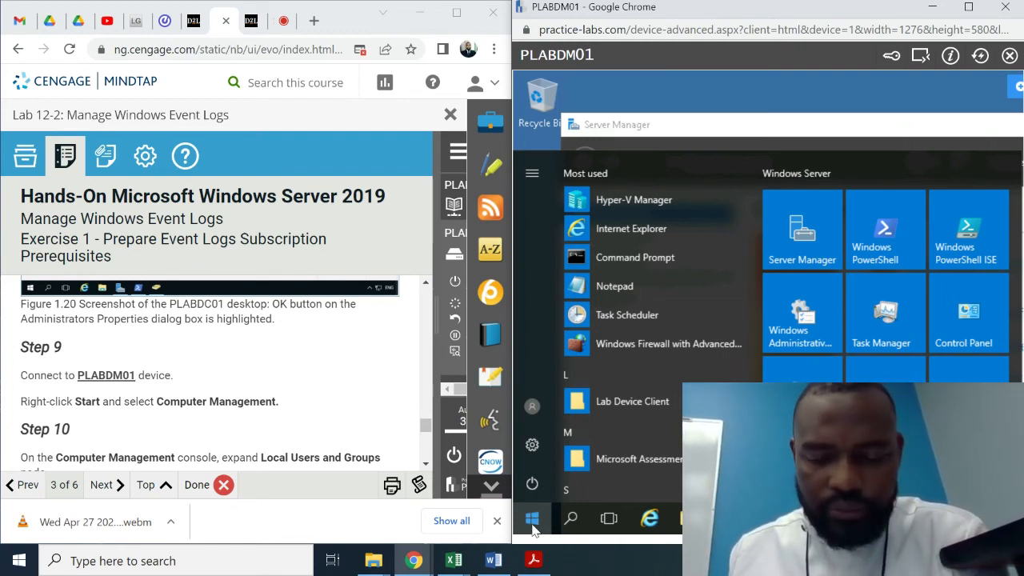
pyautogui.rightClick(533, 522)
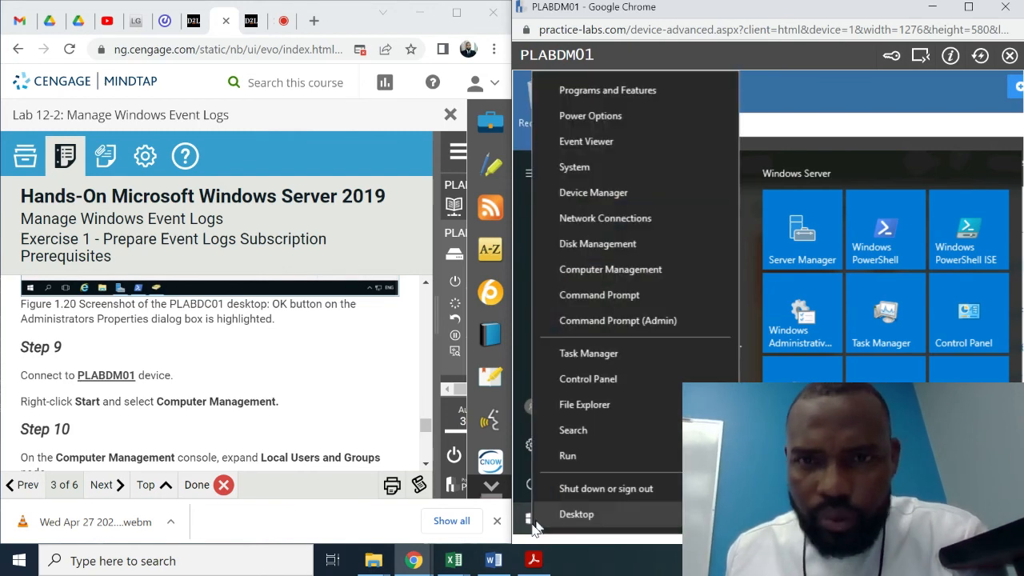
pyautogui.click(620, 273)
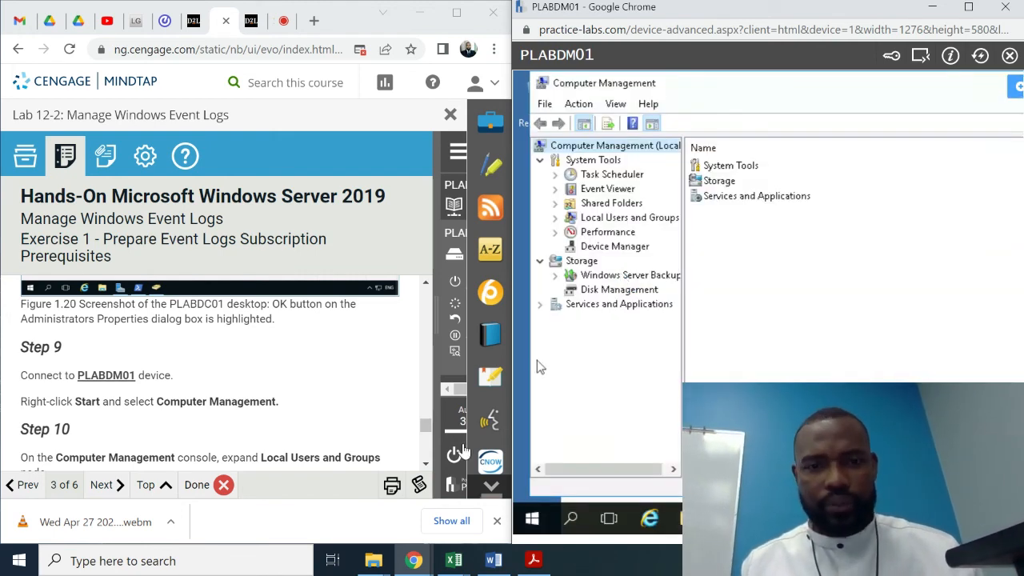
# Consult Step 10 of the instructions, and open the properties of the Administrators group in the Groups folder of Local Users and Groups.
pyautogui.scroll(-1, 424, 471)
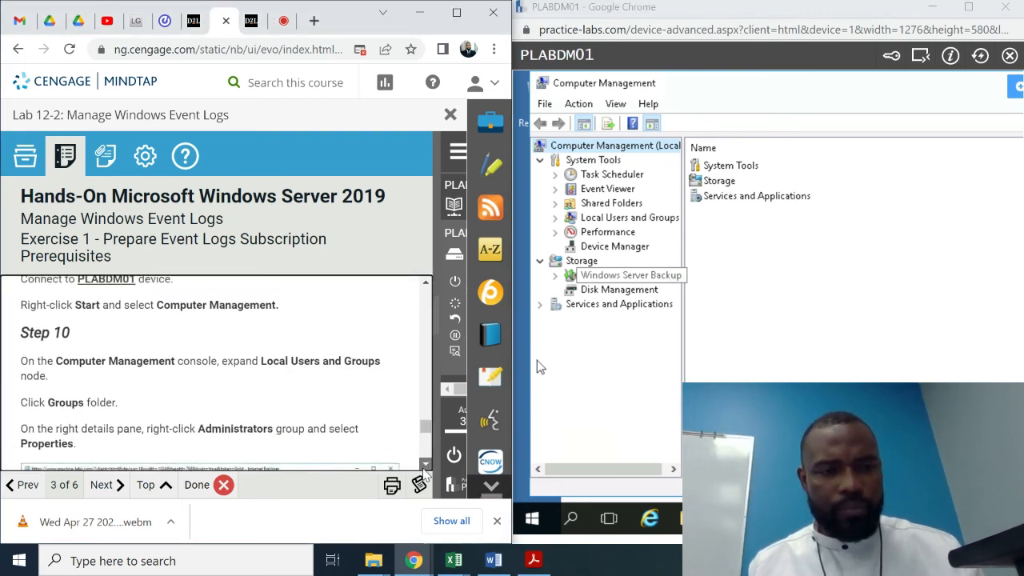
pyautogui.click(424, 469)
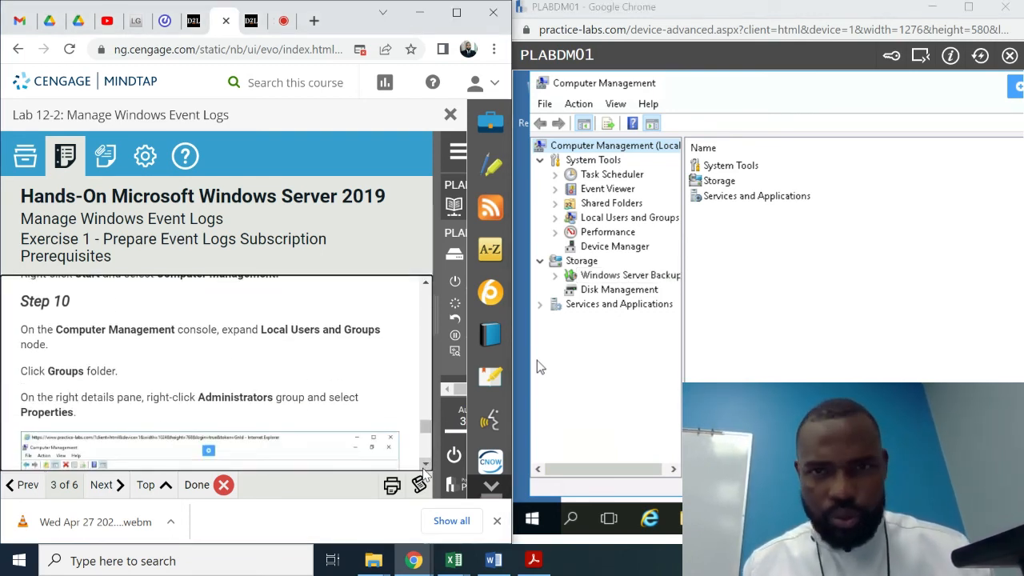
pyautogui.click(551, 222)
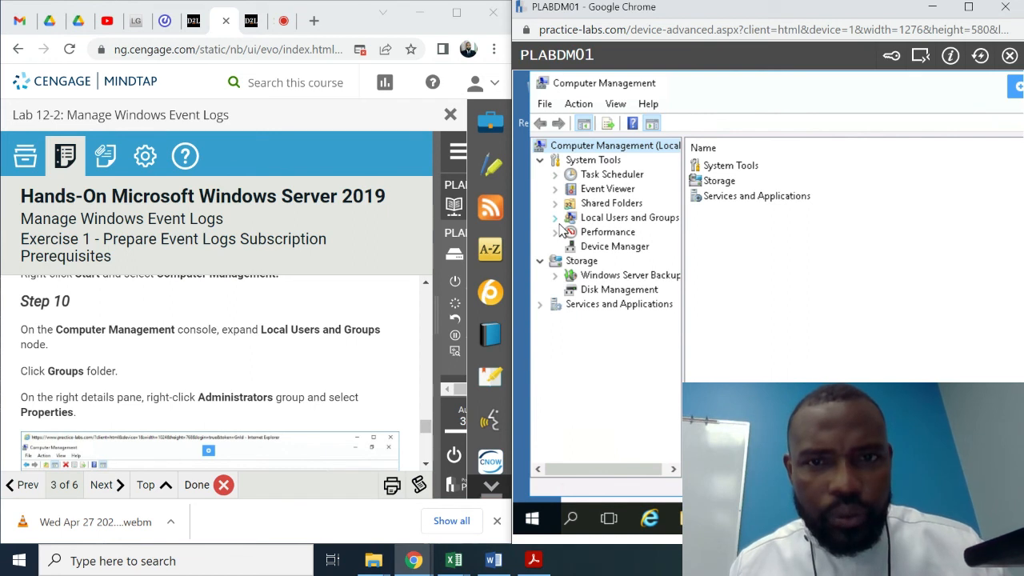
pyautogui.click(556, 218)
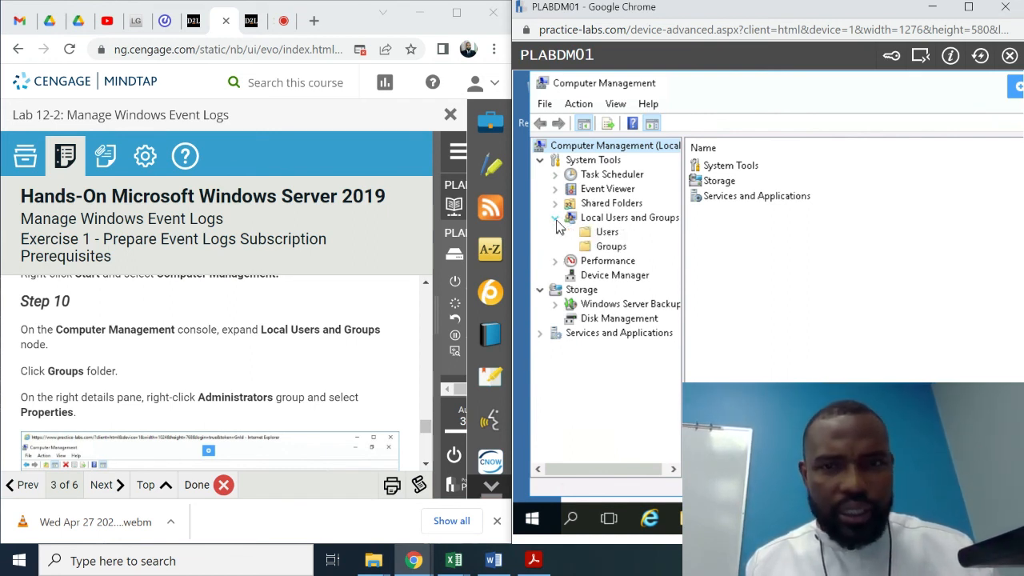
pyautogui.click(609, 248)
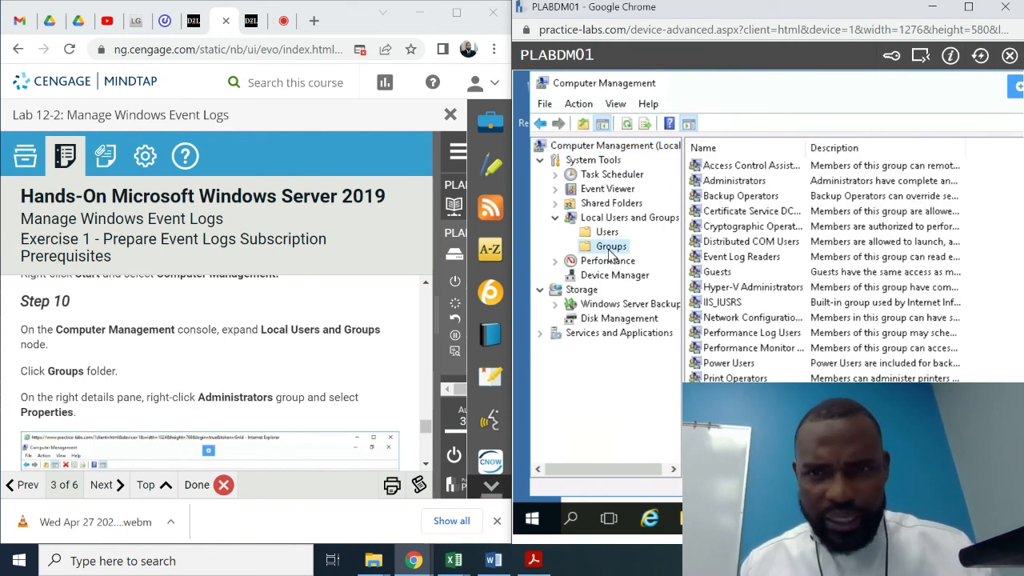
pyautogui.rightClick(749, 187)
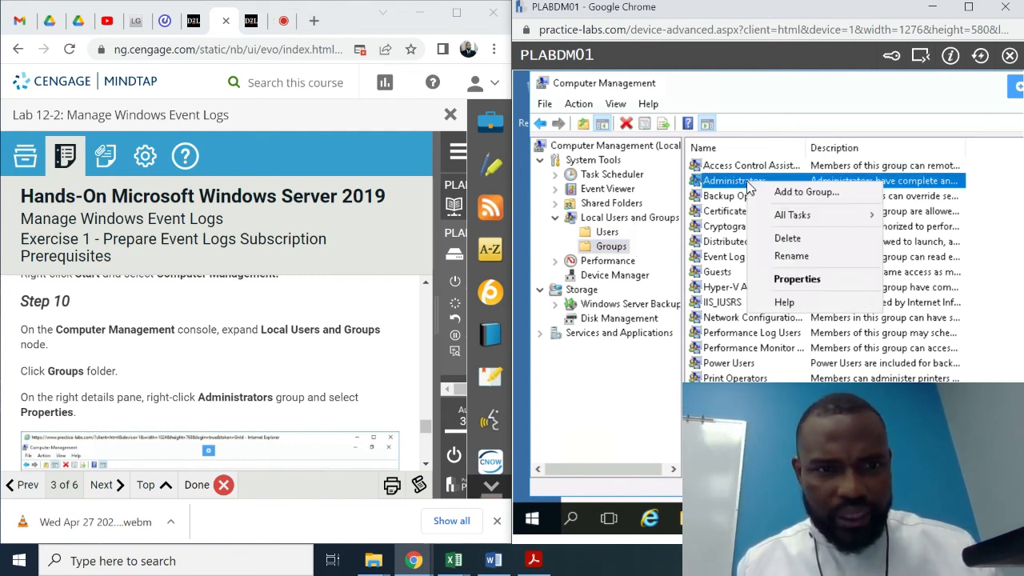
pyautogui.click(794, 280)
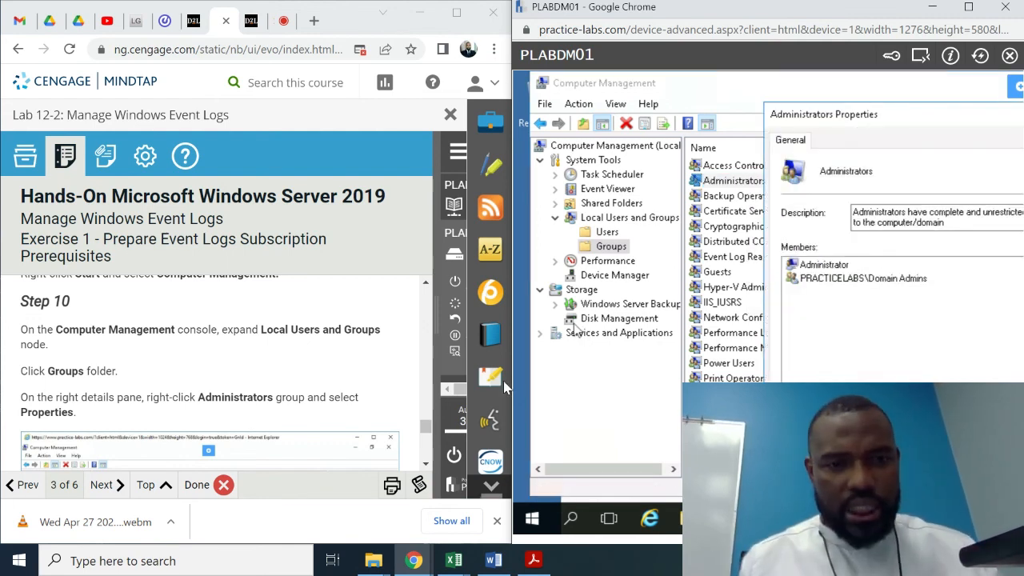
# Consult Step 11 of the instructions, enlarge the PLABDM01 session, and start adding a new member to its Administrators group.
pyautogui.scroll(-5, 428, 467)
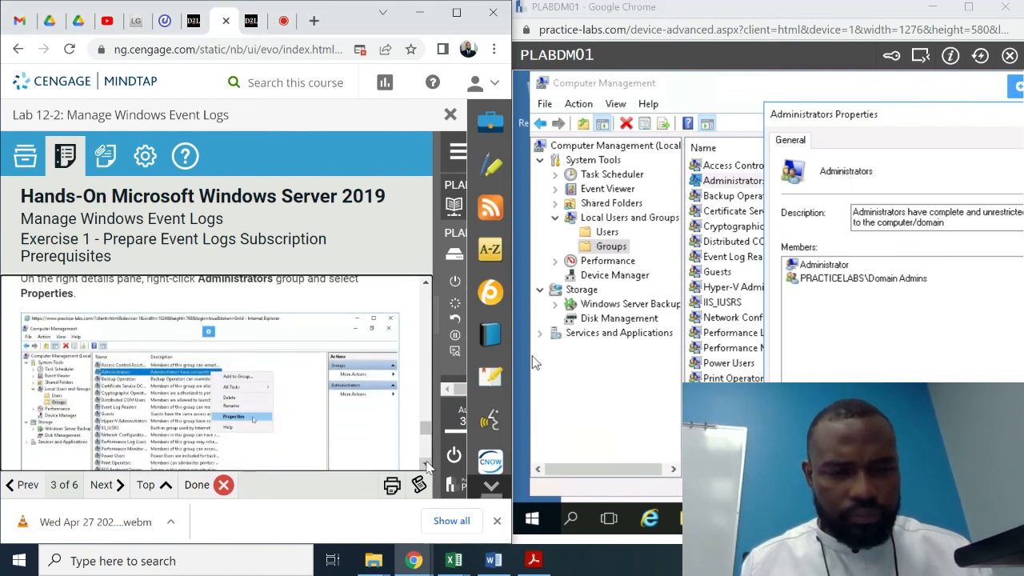
pyautogui.scroll(-5, 428, 467)
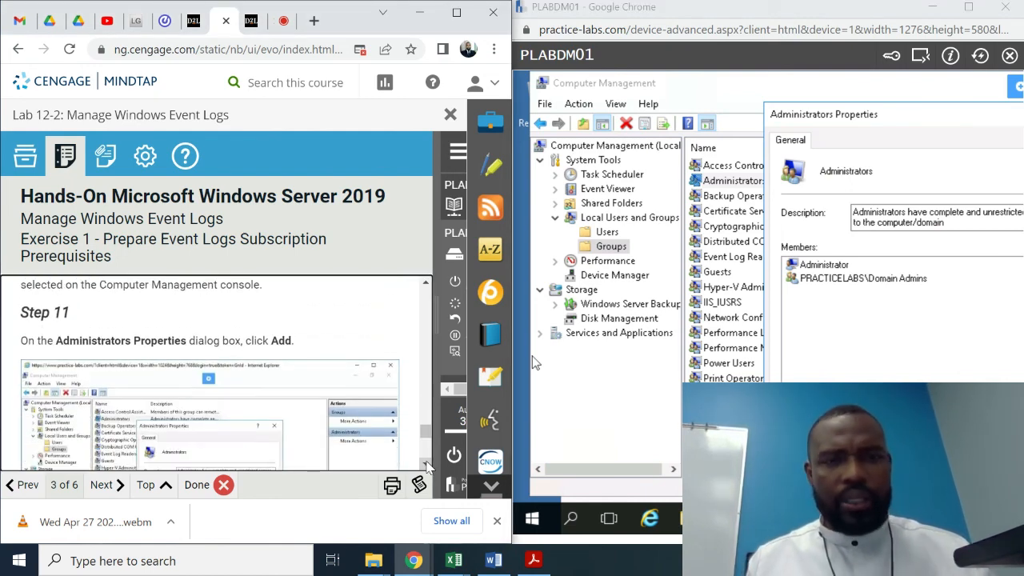
pyautogui.click(969, 10)
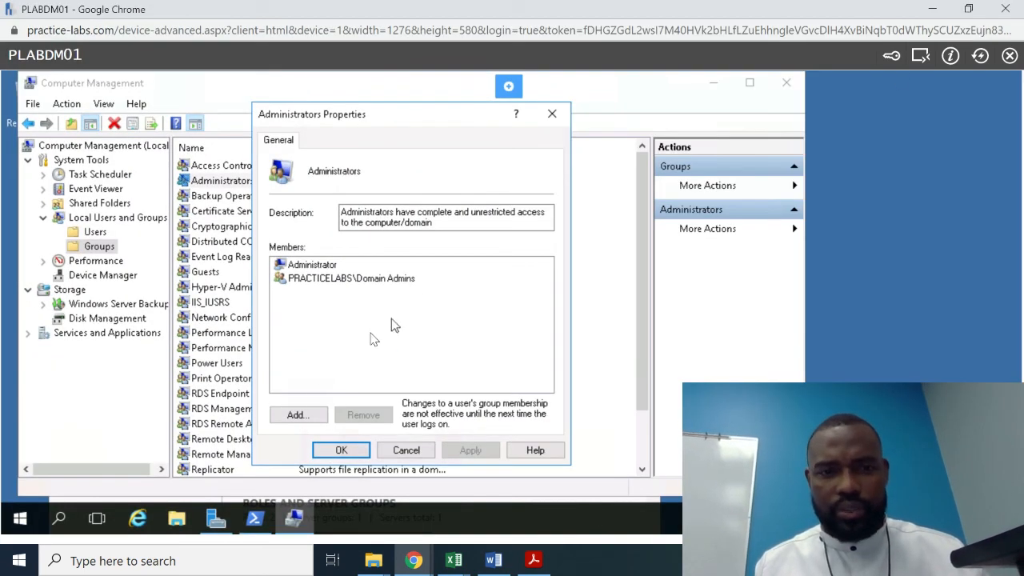
pyautogui.click(293, 416)
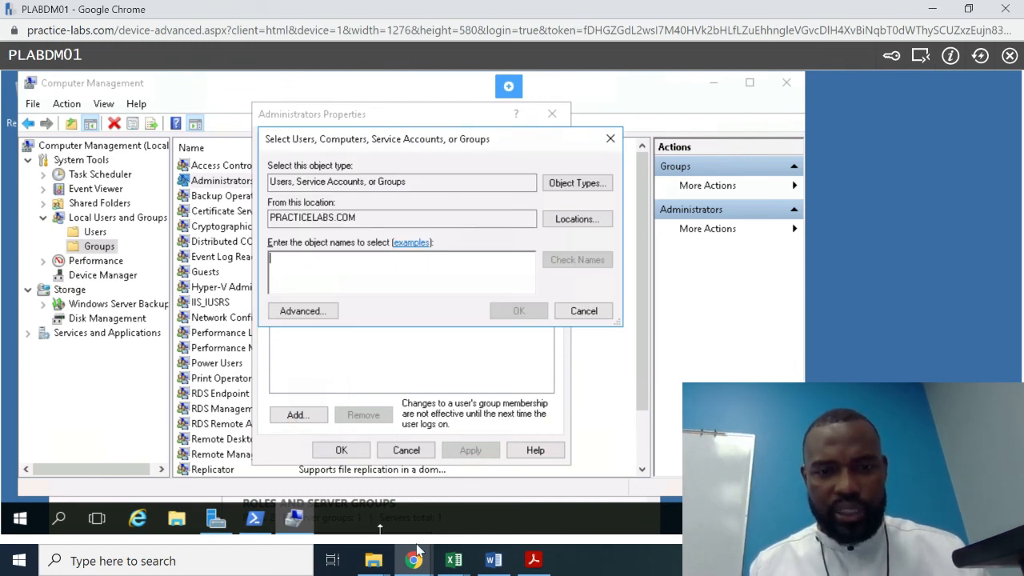
# Return to the MindTap lab instructions and read Steps 12 and 13 on choosing the object types.
pyautogui.moveTo(415, 560)
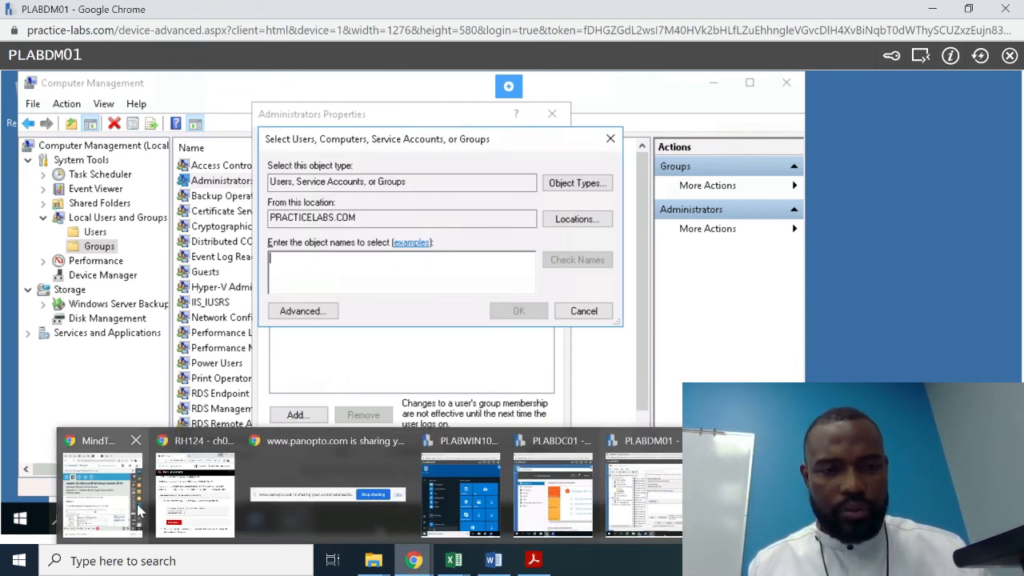
pyautogui.click(114, 504)
pyautogui.scroll(-5, 224, 404)
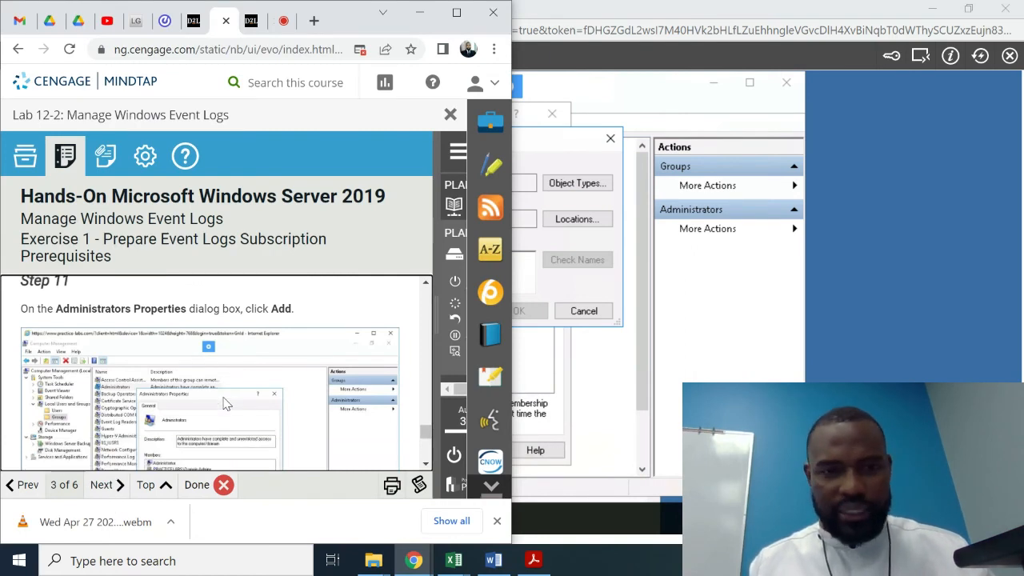
pyautogui.scroll(-4, 224, 404)
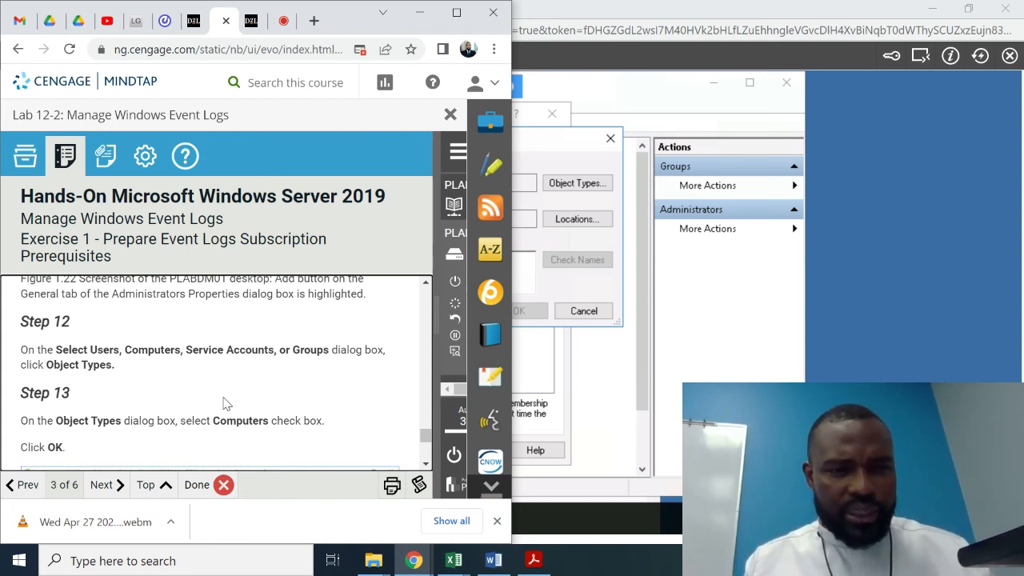
pyautogui.scroll(-2, 224, 403)
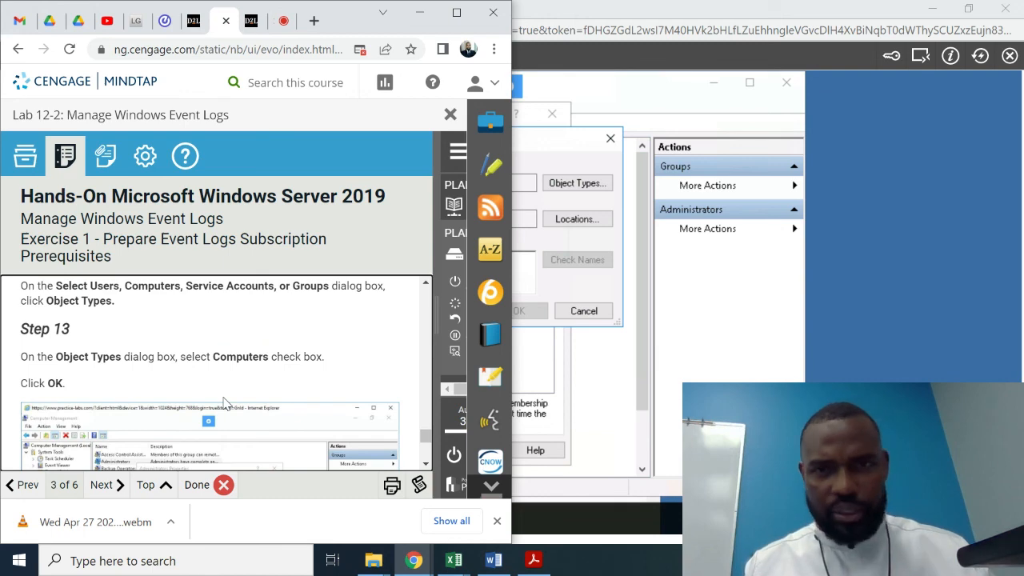
# Try to include Computers among the object types for the new member of the Administrators group on PLABDM01.
pyautogui.click(558, 161)
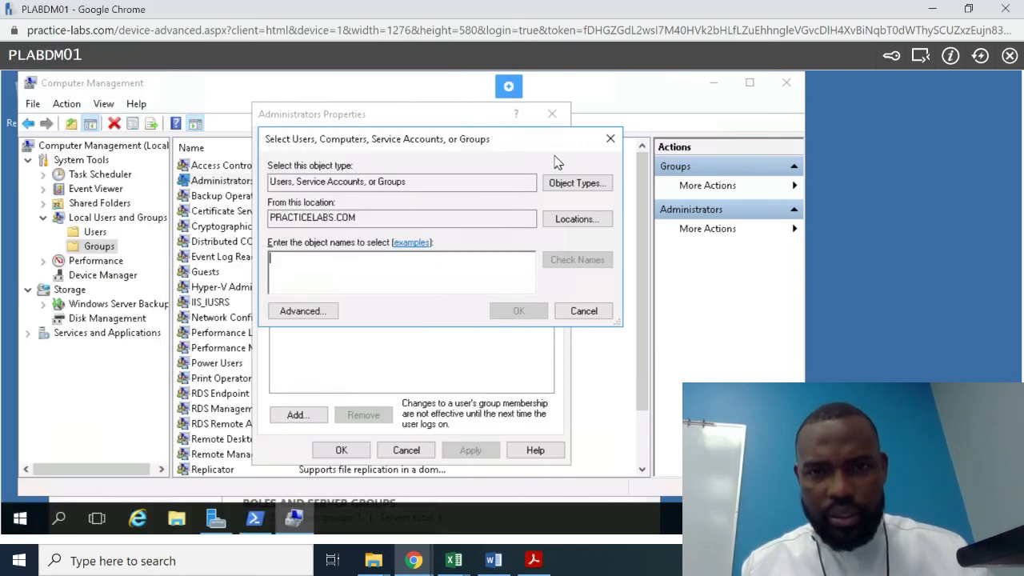
pyautogui.click(574, 185)
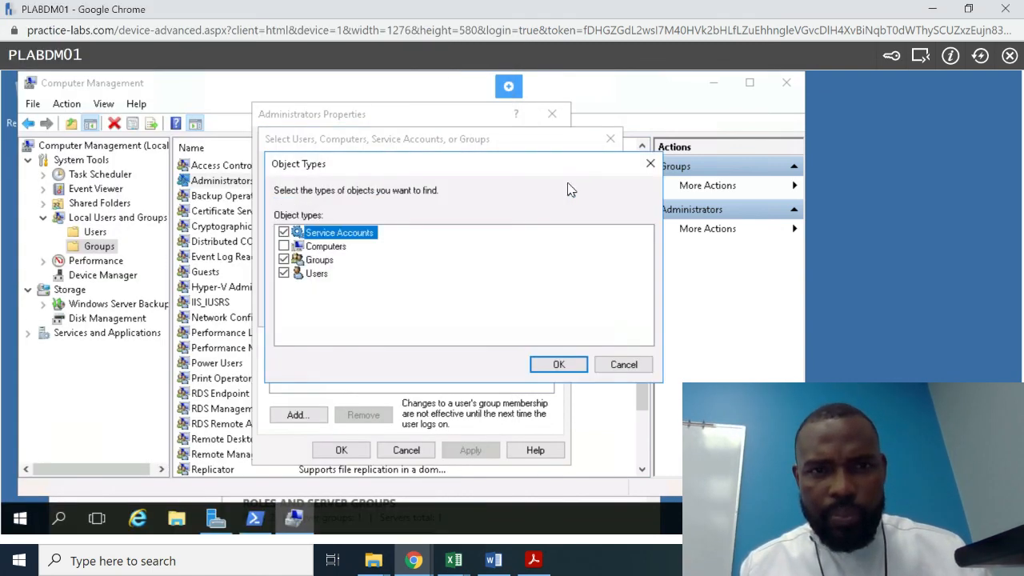
pyautogui.click(333, 247)
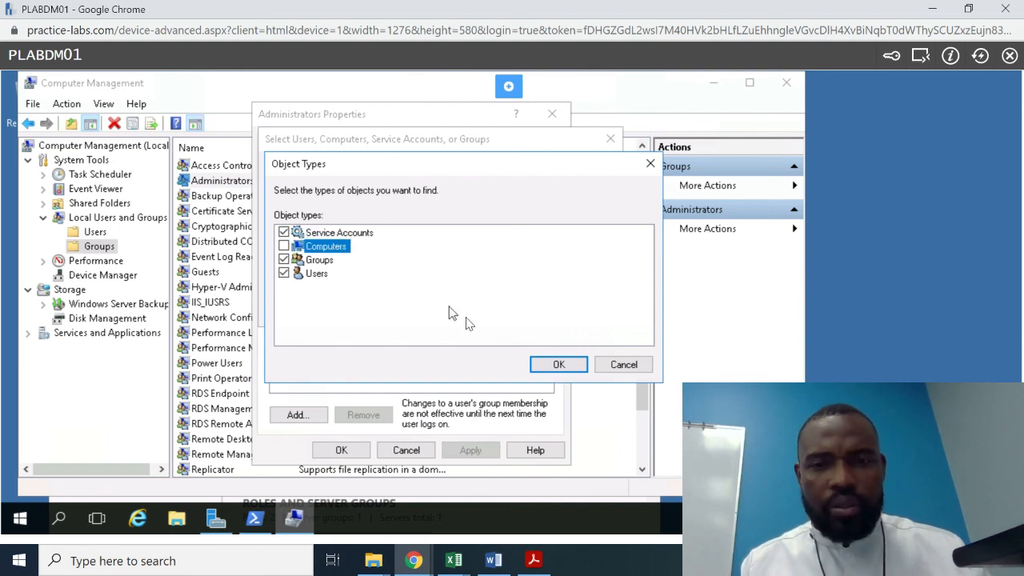
pyautogui.click(557, 365)
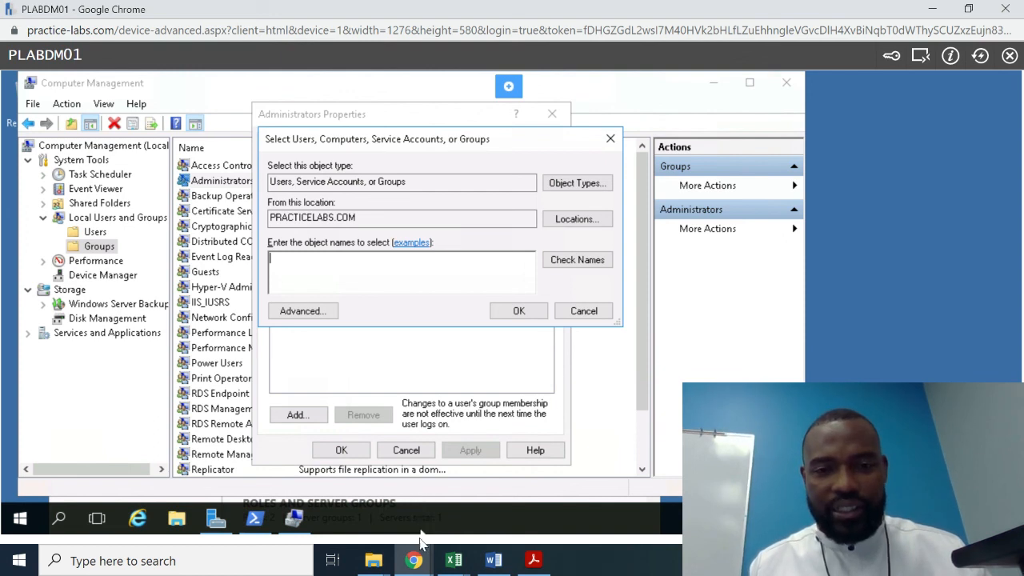
pyautogui.moveTo(424, 567)
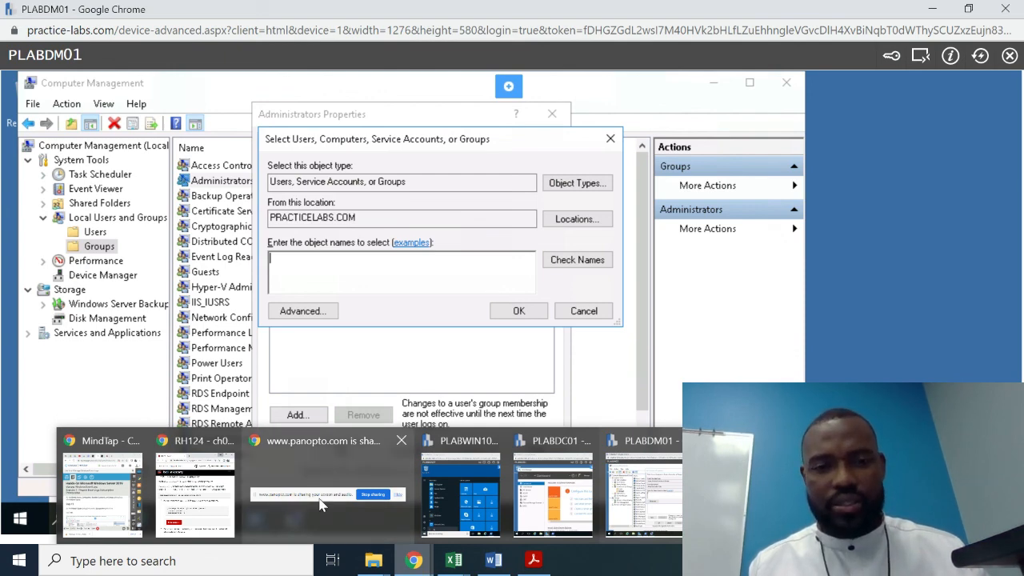
pyautogui.moveTo(319, 504)
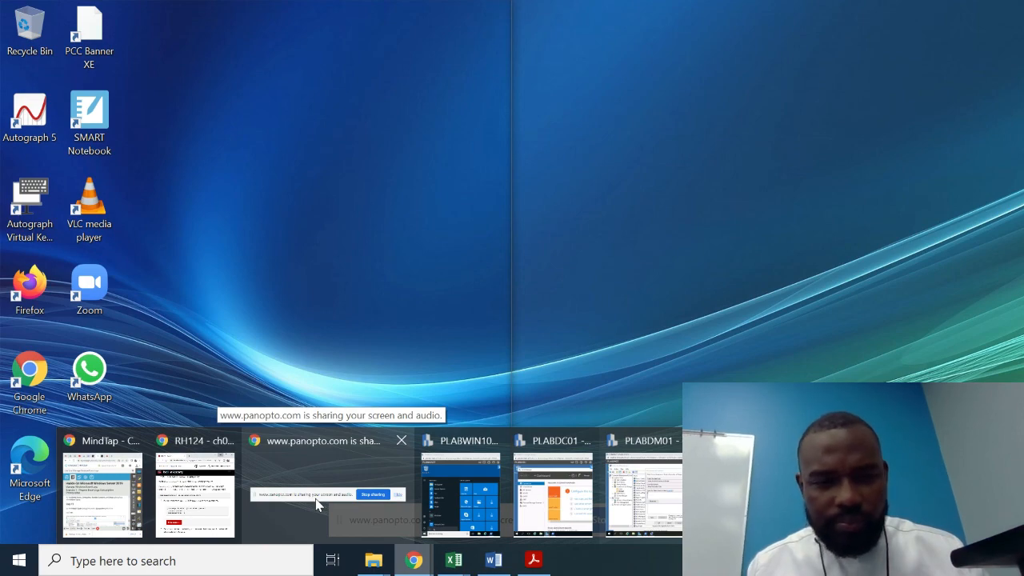
pyautogui.click(318, 504)
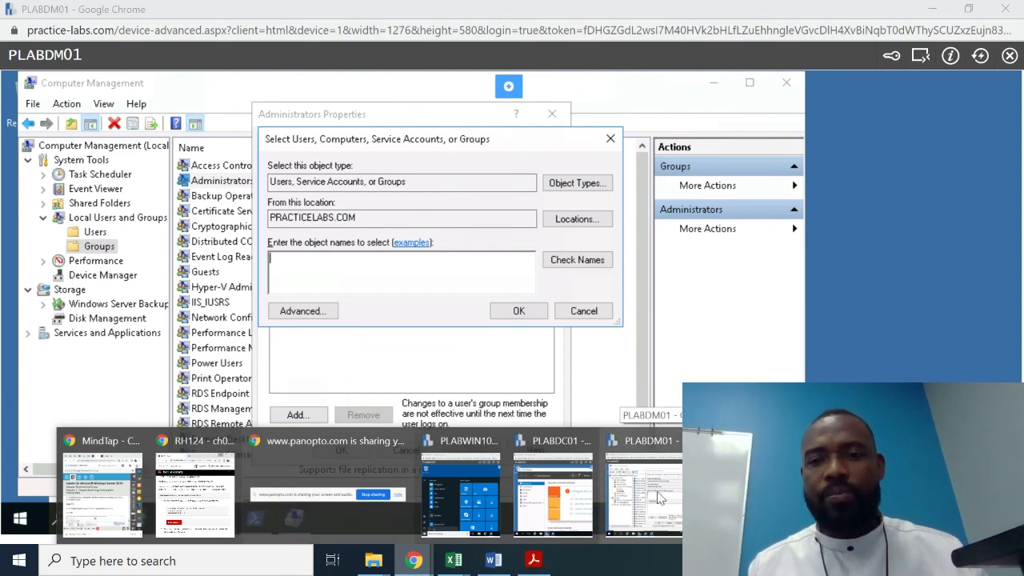
pyautogui.moveTo(565, 489)
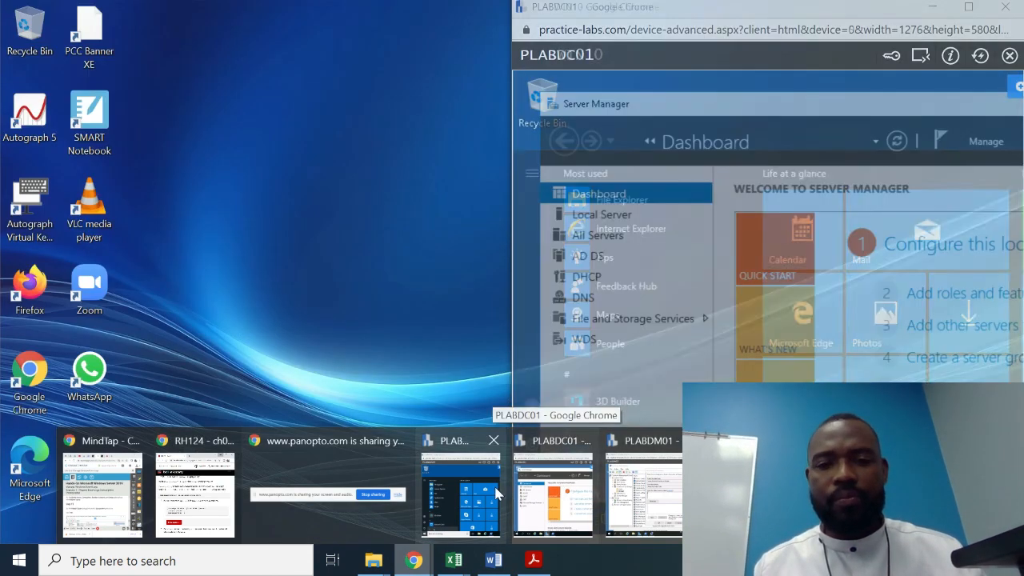
pyautogui.moveTo(468, 497)
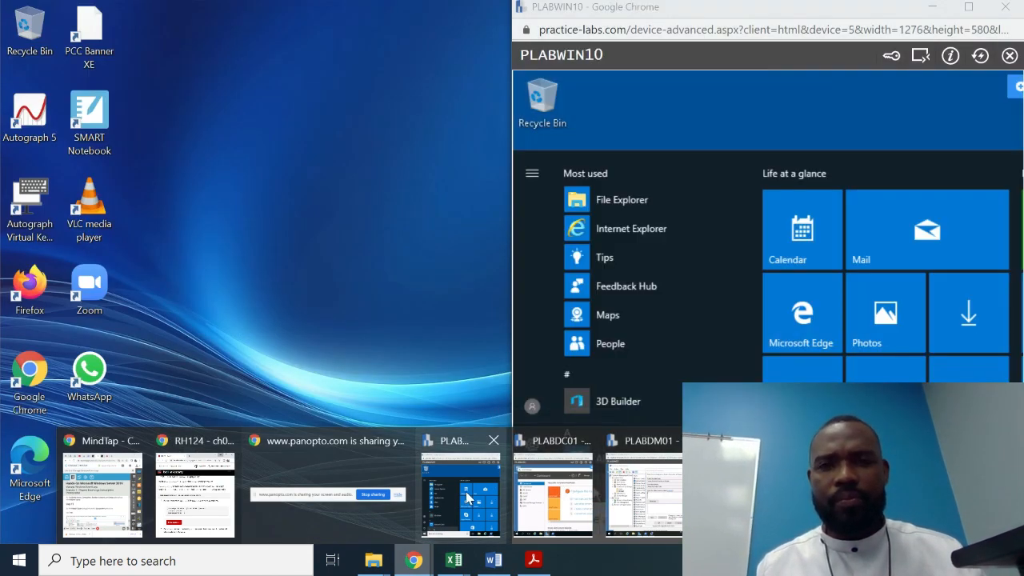
pyautogui.moveTo(378, 495)
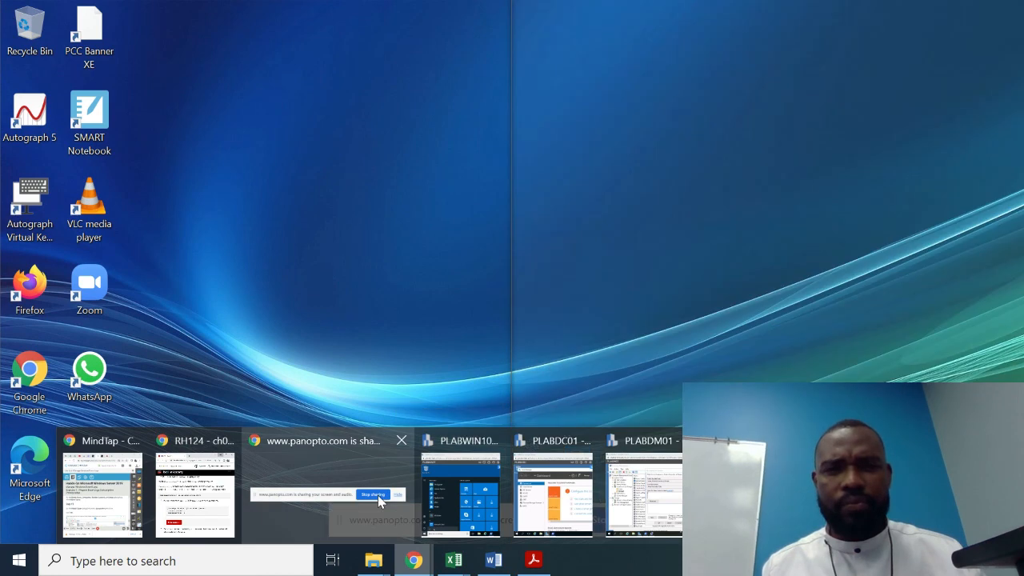
pyautogui.click(339, 500)
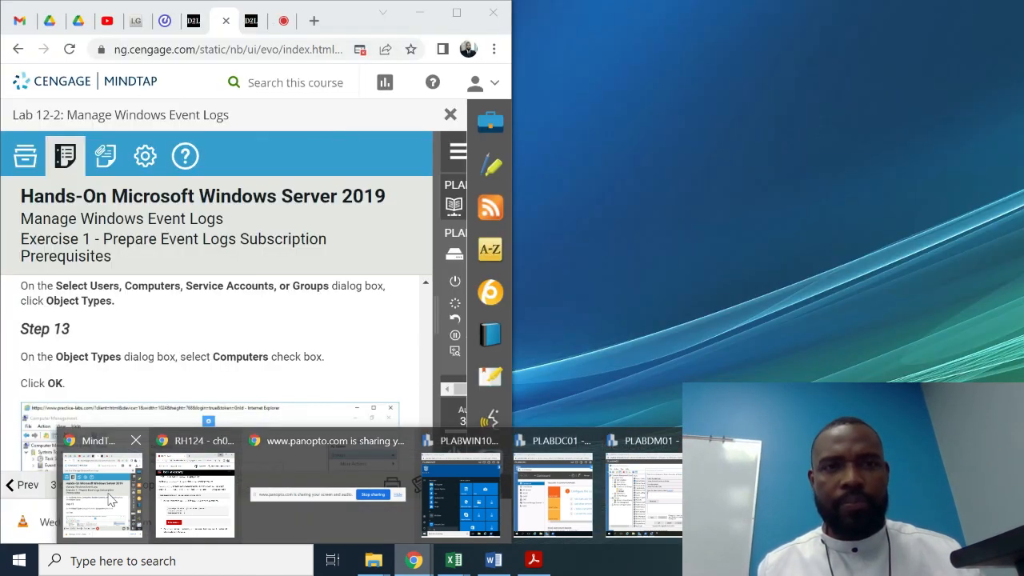
pyautogui.click(111, 500)
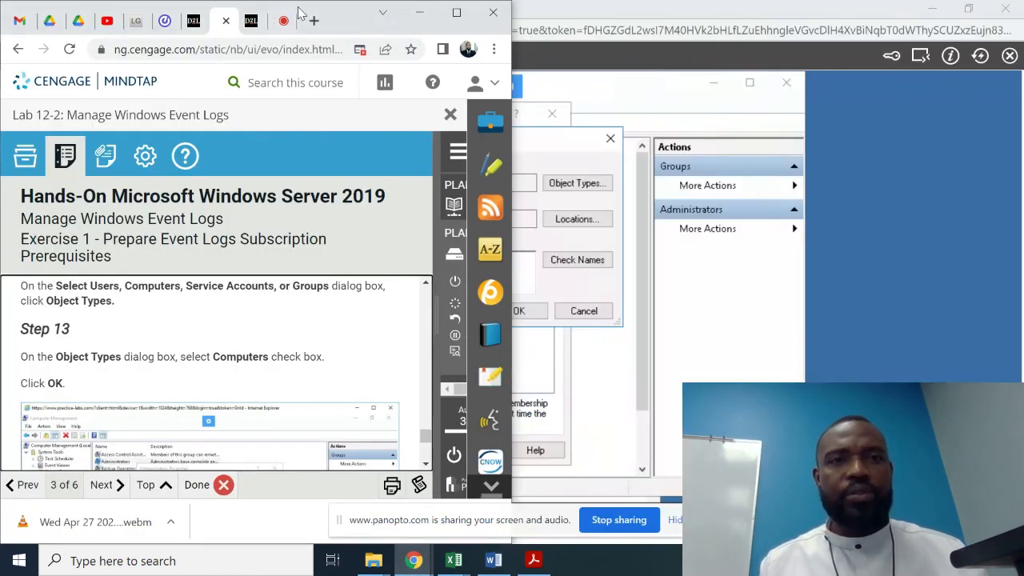
pyautogui.click(279, 25)
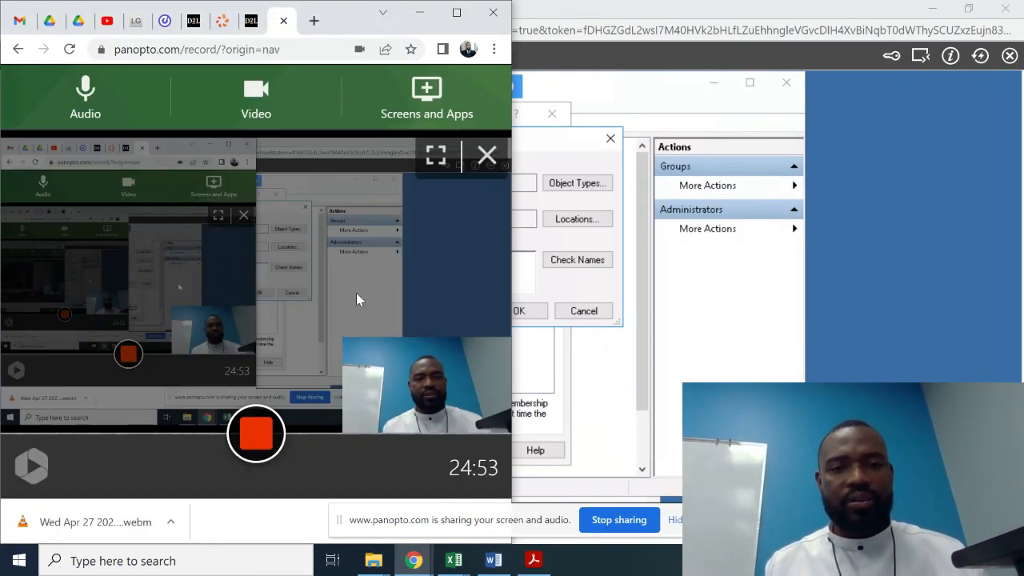